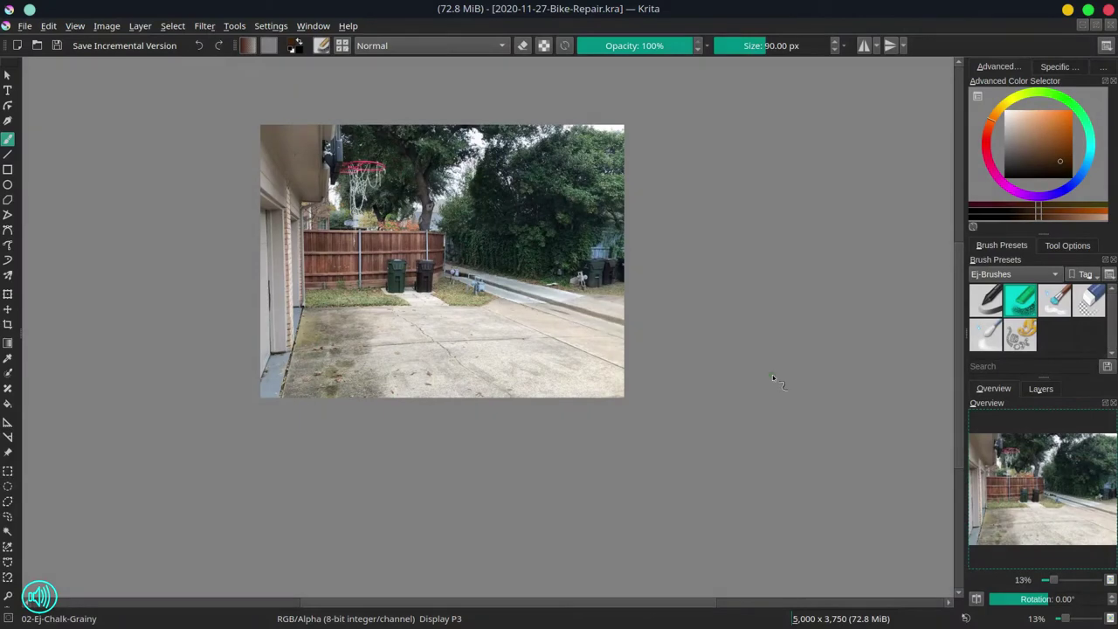
{"action": "left_click", "coordinate": [106, 26]}
{"action": "mouse_move", "coordinate": [175, 148]}
{"action": "left_click", "coordinate": [472, 205]}
{"action": "left_click", "coordinate": [49, 25]}
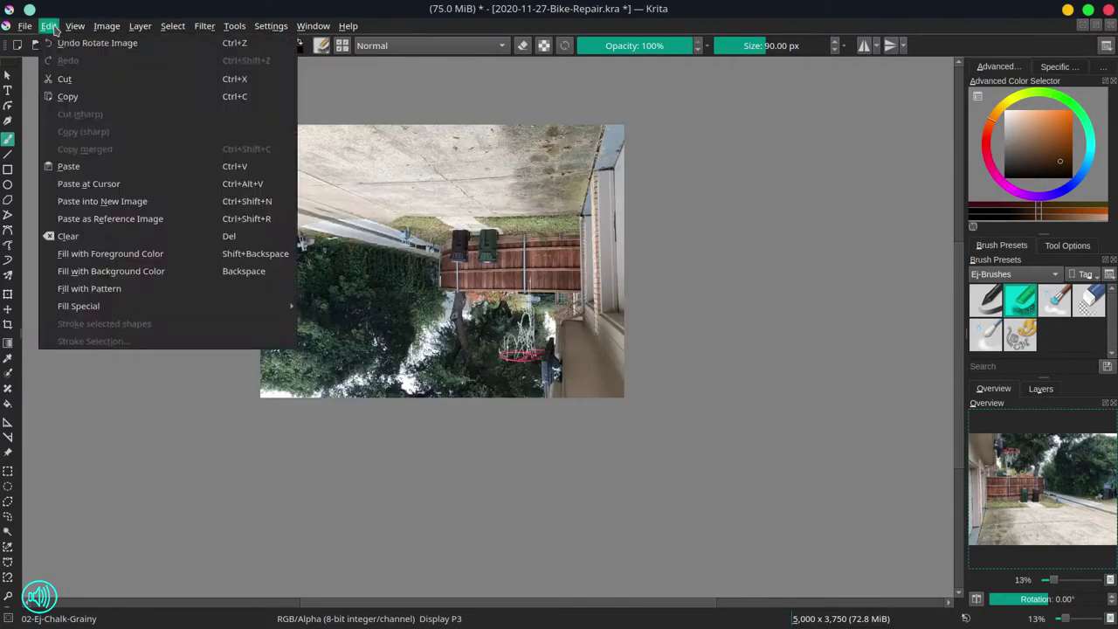
{"action": "left_click", "coordinate": [97, 43]}
Mirror the photo horizontally and add a new paint layer for sketching with the 01-Ej-Basic-Round brush.
{"action": "left_click", "coordinate": [107, 25]}
{"action": "left_click", "coordinate": [202, 182]}
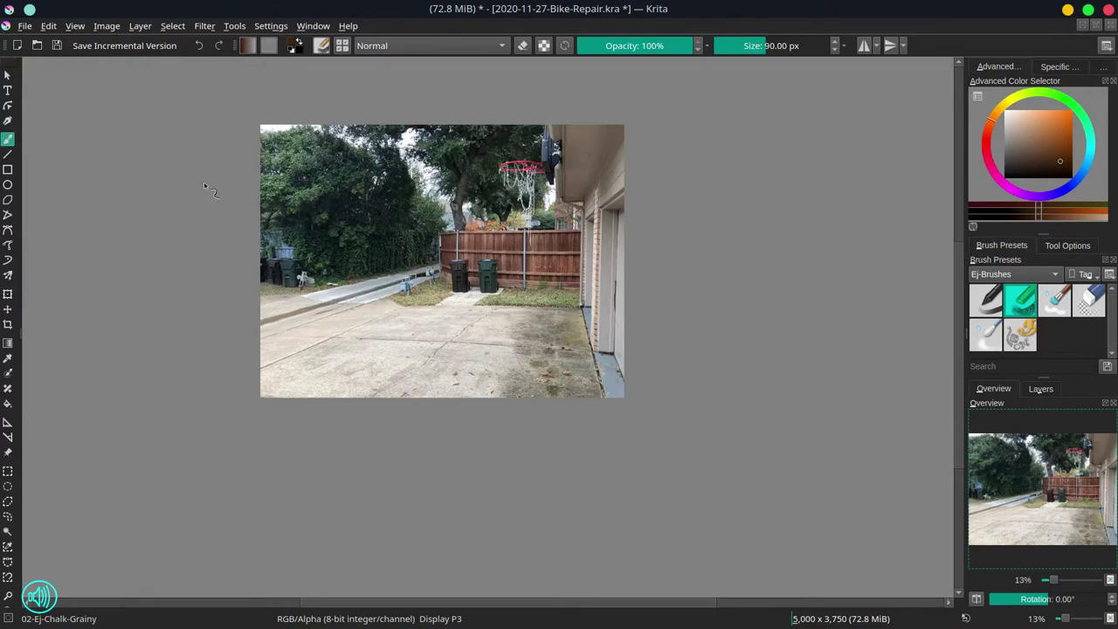
{"action": "left_click", "coordinate": [1043, 389]}
{"action": "left_click", "coordinate": [977, 598]}
{"action": "left_click", "coordinate": [987, 301]}
{"action": "left_click", "coordinate": [1005, 177]}
Add a paint layer between the photo and the sketch layer, fill it with white, make it semi-transparent and lock it.
{"action": "left_click", "coordinate": [1040, 465]}
{"action": "mouse_move", "coordinate": [1033, 432]}
{"action": "left_mouse_down"}
{"action": "mouse_move", "coordinate": [1009, 432]}
{"action": "mouse_move", "coordinate": [1089, 432]}
{"action": "mouse_move", "coordinate": [1014, 433]}
{"action": "mouse_move", "coordinate": [1046, 432]}
{"action": "left_mouse_up"}
{"action": "left_click", "coordinate": [977, 598]}
{"action": "left_click", "coordinate": [1004, 111]}
{"action": "left_click", "coordinate": [8, 403]}
{"action": "left_click", "coordinate": [377, 379]}
{"action": "left_click", "coordinate": [1089, 465]}
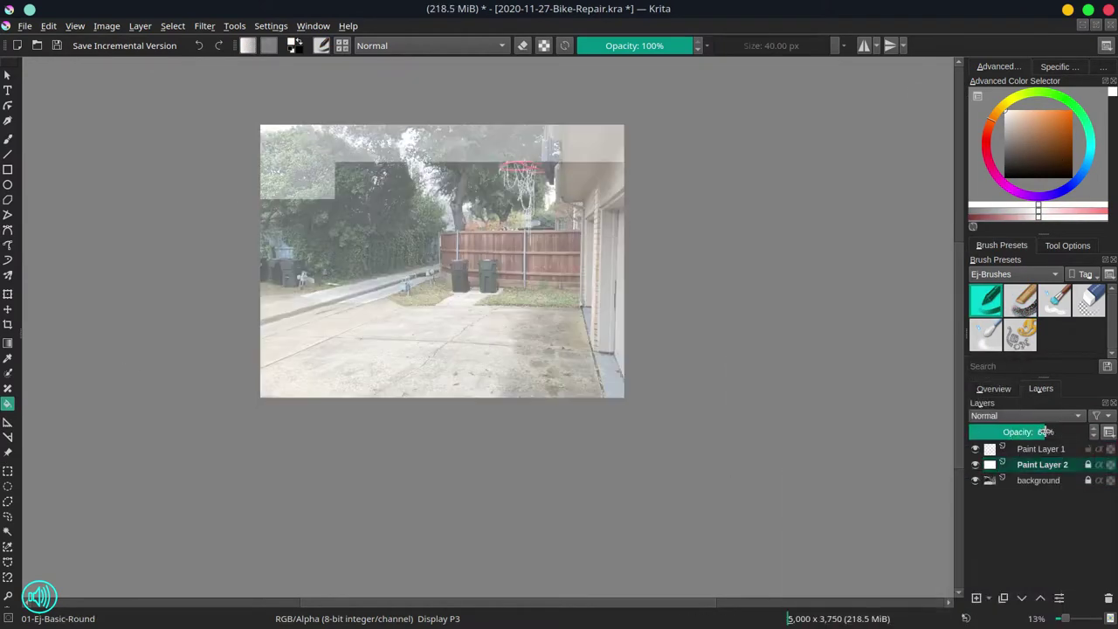
On Paint Layer 1, trace the basketball backboard, rim and roof edge in black with a brush of about 24.5 px.
{"action": "left_click", "coordinate": [1005, 178]}
{"action": "left_click", "coordinate": [8, 140]}
{"action": "left_click", "coordinate": [1041, 449]}
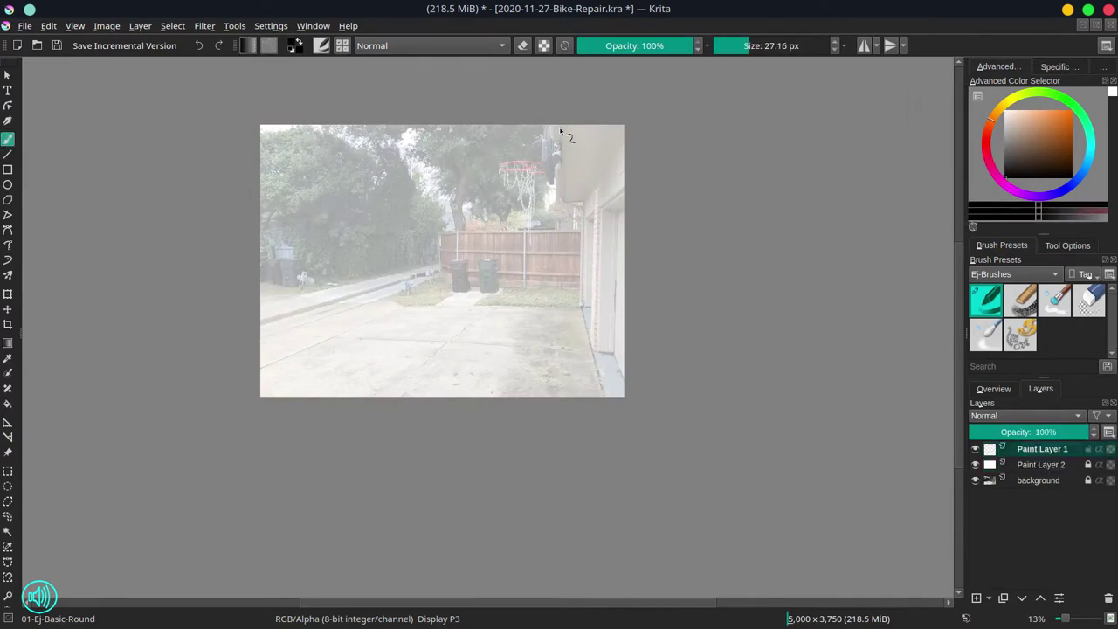
{"action": "left_click_drag", "start_coordinate": [561, 131], "coordinate": [560, 138], "text": "shift"}
{"action": "left_click_drag", "start_coordinate": [550, 125], "coordinate": [561, 201]}
{"action": "left_click_drag", "start_coordinate": [546, 141], "coordinate": [543, 160]}
{"action": "mouse_move", "coordinate": [543, 160]}
{"action": "left_mouse_down"}
{"action": "mouse_move", "coordinate": [551, 184]}
{"action": "mouse_move", "coordinate": [503, 166]}
{"action": "mouse_move", "coordinate": [535, 169]}
{"action": "left_mouse_up"}
{"action": "left_click", "coordinate": [975, 465]}
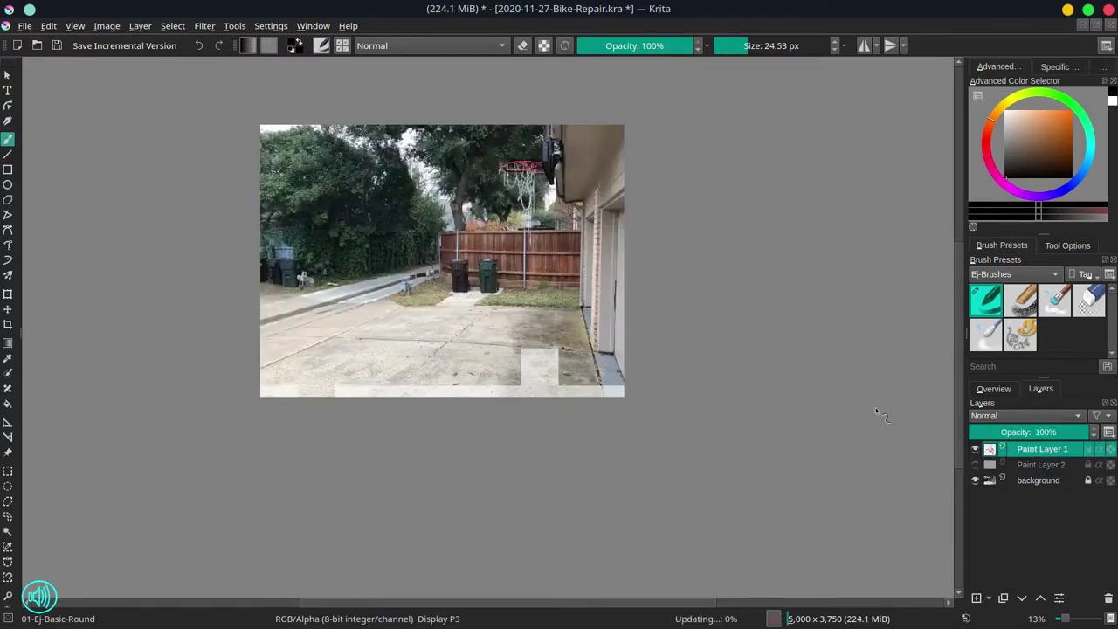
{"action": "left_click", "coordinate": [976, 466]}
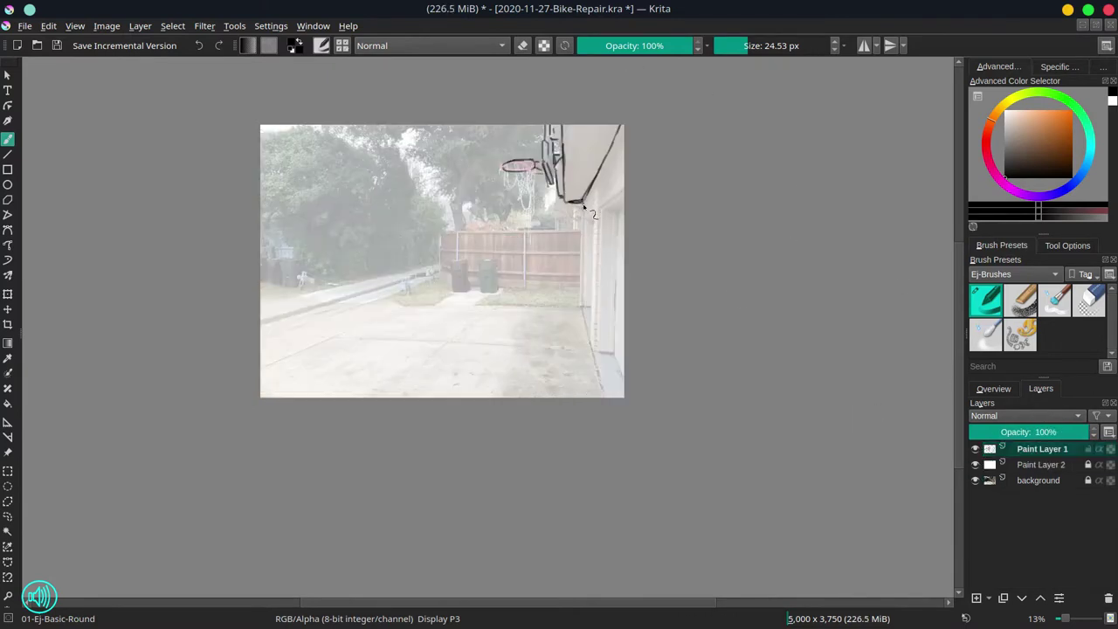
Trace the garage wall, its door frames and the base of the building, checking the lines without the lower layers.
{"action": "mouse_move", "coordinate": [583, 204]}
{"action": "left_mouse_down"}
{"action": "mouse_move", "coordinate": [583, 305]}
{"action": "mouse_move", "coordinate": [593, 247]}
{"action": "mouse_move", "coordinate": [584, 284]}
{"action": "left_mouse_up"}
{"action": "left_click_drag", "start_coordinate": [593, 201], "coordinate": [598, 356]}
{"action": "left_click_drag", "start_coordinate": [595, 209], "coordinate": [595, 324]}
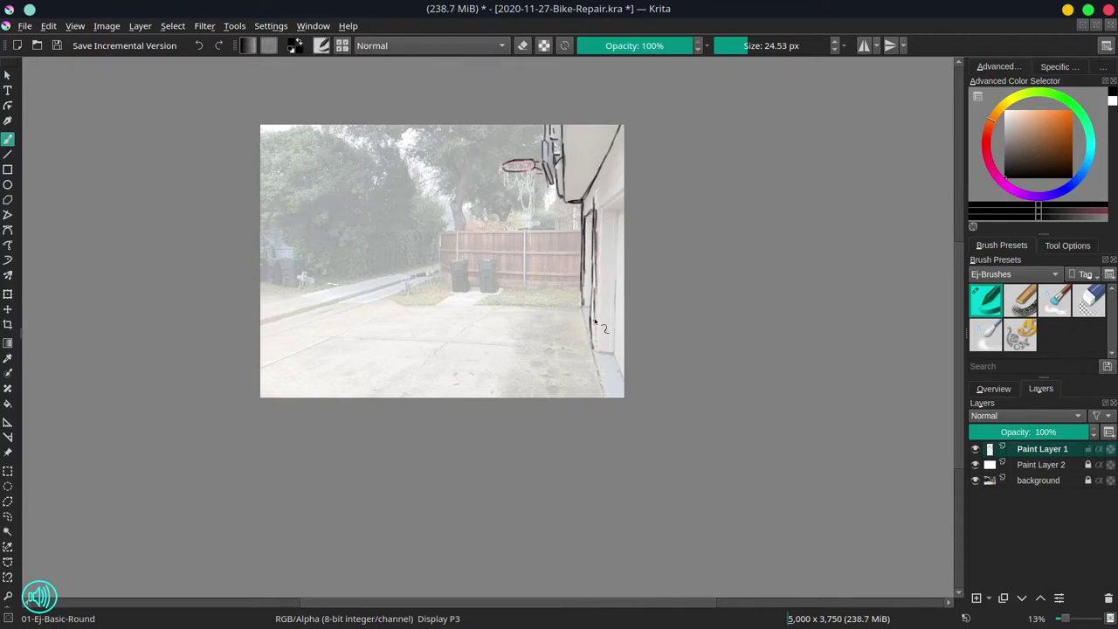
{"action": "mouse_move", "coordinate": [598, 212]}
{"action": "left_mouse_down"}
{"action": "mouse_move", "coordinate": [623, 189]}
{"action": "mouse_move", "coordinate": [599, 357]}
{"action": "mouse_move", "coordinate": [620, 211]}
{"action": "left_mouse_up"}
{"action": "left_click_drag", "start_coordinate": [582, 307], "coordinate": [603, 396]}
{"action": "left_click_drag", "start_coordinate": [615, 353], "coordinate": [624, 380]}
{"action": "left_click", "coordinate": [976, 464]}
{"action": "left_click", "coordinate": [976, 465]}
{"action": "left_click", "coordinate": [976, 482]}
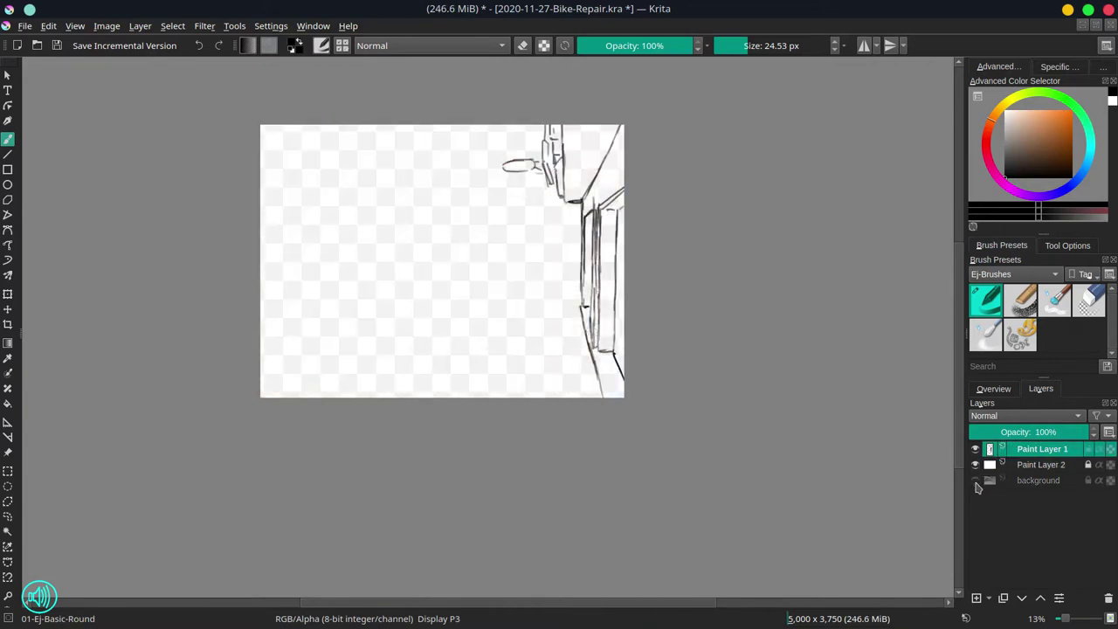
{"action": "left_click", "coordinate": [976, 481]}
Save the document and trace the wooden fence's top edge, horizontal rails and vertical posts.
{"action": "left_click_drag", "start_coordinate": [442, 231], "coordinate": [488, 229]}
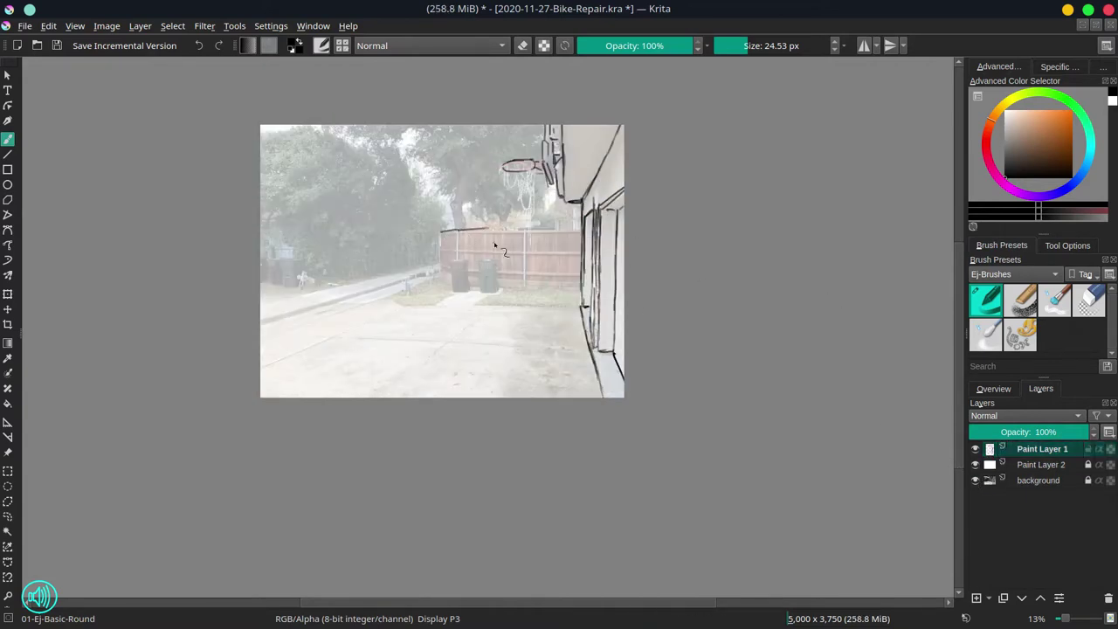
{"action": "key", "text": "ctrl+z"}
{"action": "left_click_drag", "start_coordinate": [524, 268], "coordinate": [508, 264]}
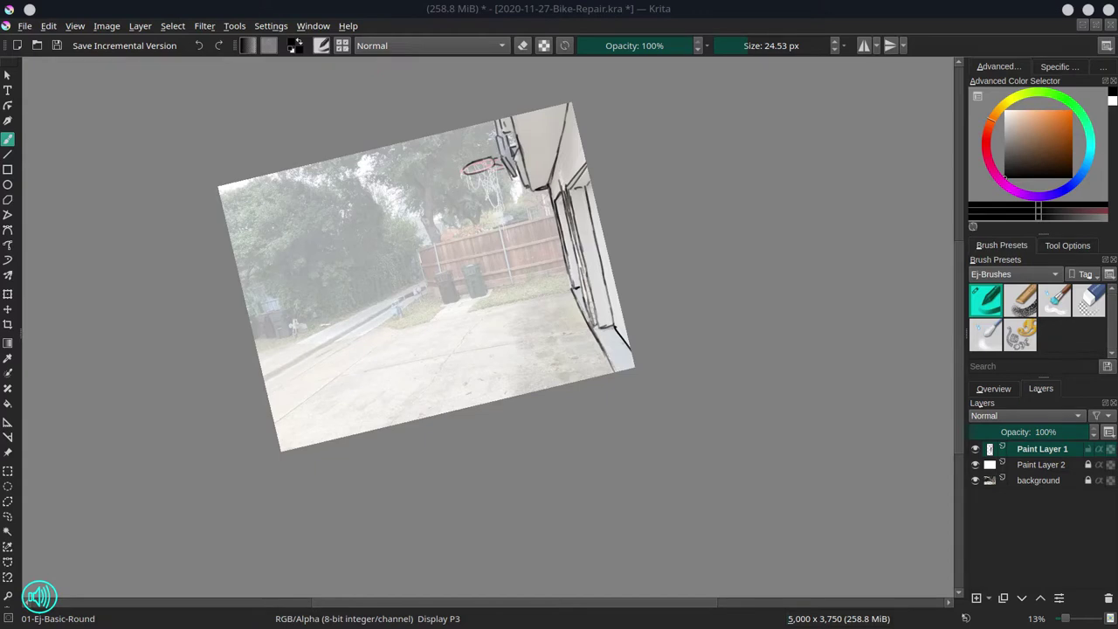
{"action": "left_click", "coordinate": [56, 45]}
{"action": "left_click_drag", "start_coordinate": [436, 239], "coordinate": [495, 231]}
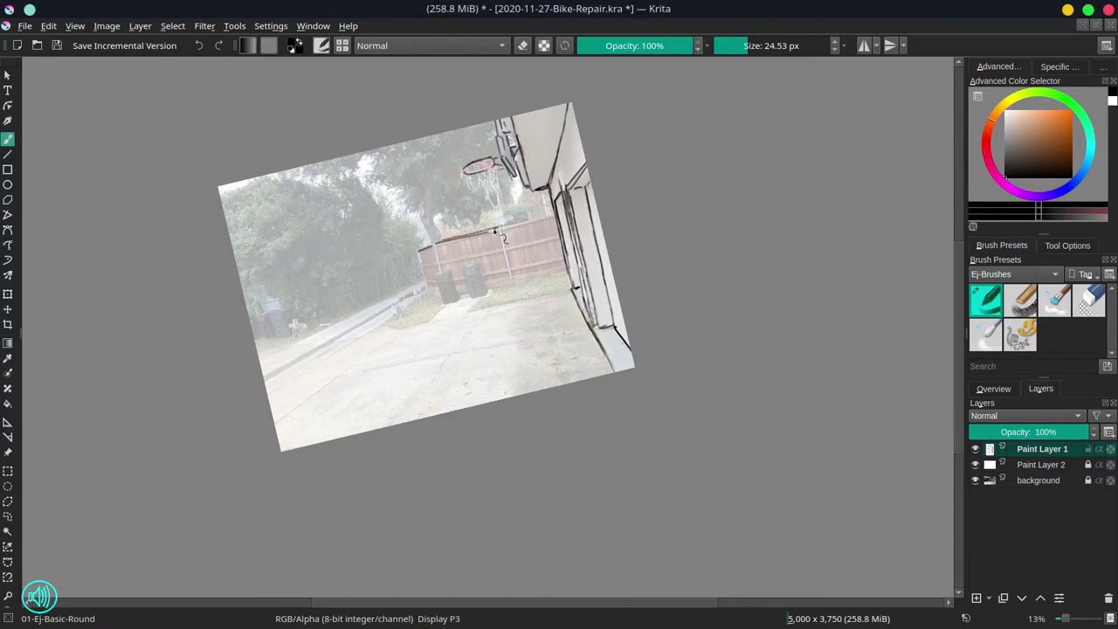
{"action": "left_click_drag", "start_coordinate": [533, 282], "coordinate": [453, 291]}
{"action": "left_click_drag", "start_coordinate": [559, 256], "coordinate": [451, 284]}
{"action": "mouse_move", "coordinate": [545, 240]}
{"action": "left_mouse_down"}
{"action": "mouse_move", "coordinate": [440, 266]}
{"action": "mouse_move", "coordinate": [439, 278]}
{"action": "left_mouse_up"}
{"action": "key", "text": "5"}
{"action": "left_click_drag", "start_coordinate": [455, 232], "coordinate": [454, 293]}
{"action": "left_click_drag", "start_coordinate": [522, 232], "coordinate": [521, 293]}
Trace the base of the fence and the border of the grass strip in front of it.
{"action": "mouse_move", "coordinate": [390, 299]}
{"action": "left_mouse_down"}
{"action": "mouse_move", "coordinate": [423, 283]}
{"action": "mouse_move", "coordinate": [566, 293]}
{"action": "left_mouse_up"}
{"action": "left_click_drag", "start_coordinate": [414, 304], "coordinate": [389, 302]}
{"action": "mouse_move", "coordinate": [389, 302]}
{"action": "left_mouse_down"}
{"action": "mouse_move", "coordinate": [579, 309]}
{"action": "mouse_move", "coordinate": [392, 310]}
{"action": "left_mouse_up"}
{"action": "key", "text": "slash"}
{"action": "key", "text": "/"}
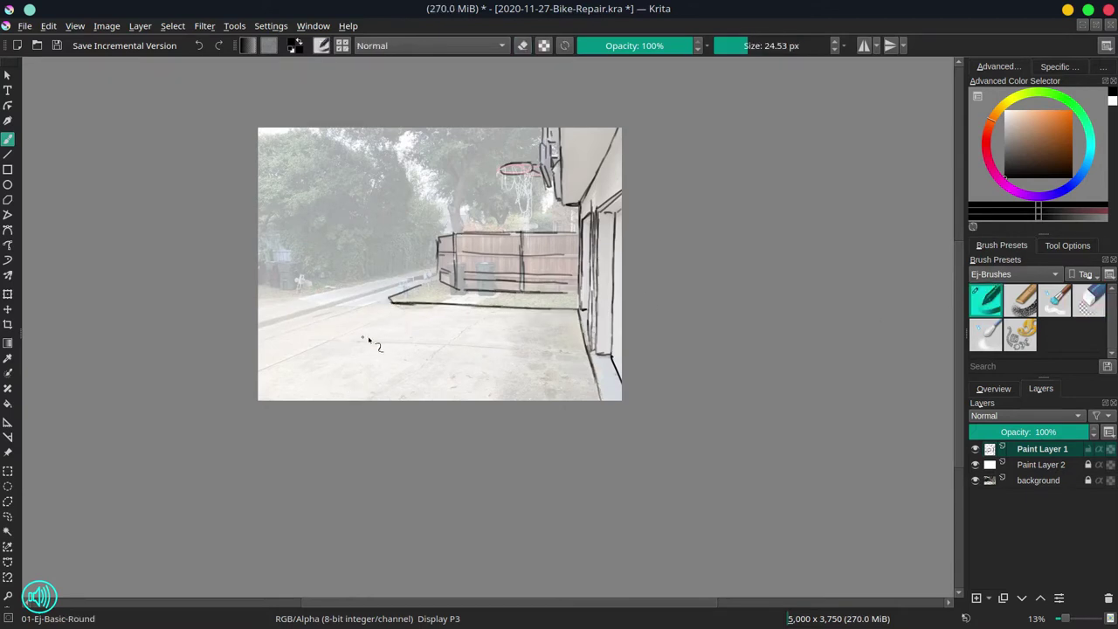
Draw the driveway's concrete seams and the edges of the alley running past it.
{"action": "left_click_drag", "start_coordinate": [303, 339], "coordinate": [587, 350]}
{"action": "left_click_drag", "start_coordinate": [264, 339], "coordinate": [376, 303]}
{"action": "left_click_drag", "start_coordinate": [259, 372], "coordinate": [362, 320]}
{"action": "left_click_drag", "start_coordinate": [259, 305], "coordinate": [379, 282]}
Sketch the trash bins, scattered leaf clusters and lower edge of the hedge between the alley and the fence.
{"action": "mouse_move", "coordinate": [278, 263]}
{"action": "left_mouse_down"}
{"action": "mouse_move", "coordinate": [305, 285]}
{"action": "mouse_move", "coordinate": [269, 272]}
{"action": "mouse_move", "coordinate": [277, 284]}
{"action": "mouse_move", "coordinate": [291, 258]}
{"action": "left_mouse_up"}
{"action": "mouse_move", "coordinate": [281, 231]}
{"action": "left_mouse_down"}
{"action": "mouse_move", "coordinate": [317, 274]}
{"action": "mouse_move", "coordinate": [283, 235]}
{"action": "mouse_move", "coordinate": [325, 236]}
{"action": "left_mouse_up"}
{"action": "left_click_drag", "start_coordinate": [346, 260], "coordinate": [346, 267]}
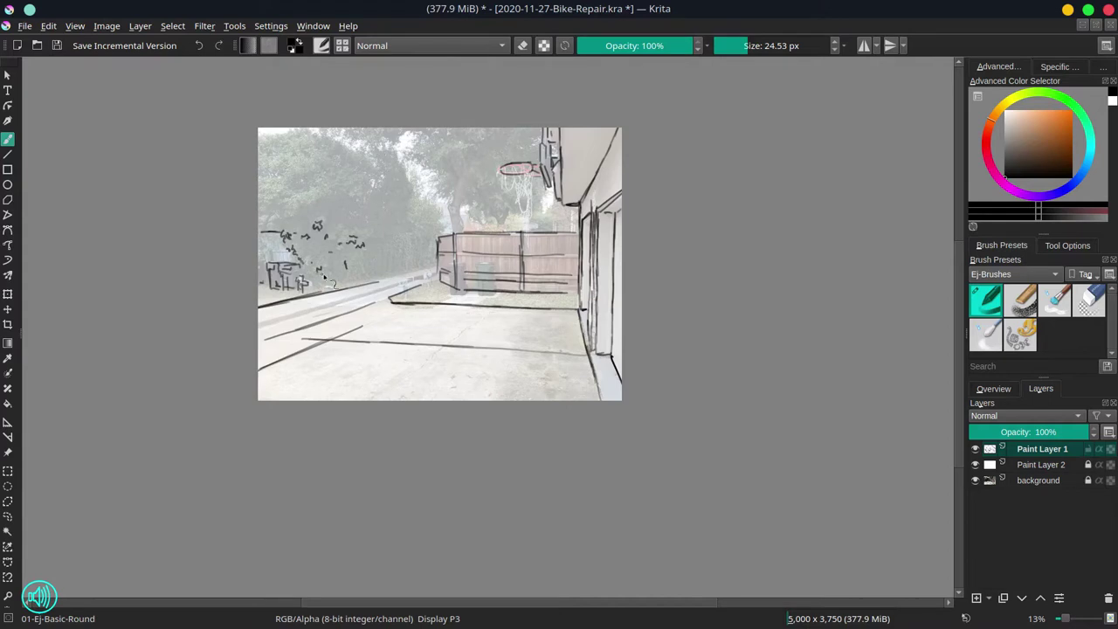
{"action": "left_click_drag", "start_coordinate": [267, 251], "coordinate": [290, 252]}
{"action": "left_click_drag", "start_coordinate": [260, 234], "coordinate": [292, 233]}
{"action": "left_click_drag", "start_coordinate": [370, 233], "coordinate": [426, 237]}
{"action": "mouse_move", "coordinate": [429, 221]}
{"action": "left_mouse_down"}
{"action": "mouse_move", "coordinate": [442, 201]}
{"action": "mouse_move", "coordinate": [436, 266]}
{"action": "left_mouse_up"}
{"action": "left_click_drag", "start_coordinate": [441, 255], "coordinate": [442, 257]}
{"action": "left_click_drag", "start_coordinate": [403, 159], "coordinate": [409, 179]}
Outline the tree canopies, trunks and branches behind the fence and draw the basketball net.
{"action": "left_click_drag", "start_coordinate": [328, 129], "coordinate": [401, 158]}
{"action": "left_click_drag", "start_coordinate": [407, 175], "coordinate": [431, 206]}
{"action": "mouse_move", "coordinate": [402, 138]}
{"action": "left_mouse_down"}
{"action": "mouse_move", "coordinate": [423, 166]}
{"action": "mouse_move", "coordinate": [446, 168]}
{"action": "left_mouse_up"}
{"action": "mouse_move", "coordinate": [435, 159]}
{"action": "left_mouse_down"}
{"action": "mouse_move", "coordinate": [449, 213]}
{"action": "mouse_move", "coordinate": [462, 223]}
{"action": "mouse_move", "coordinate": [470, 169]}
{"action": "mouse_move", "coordinate": [485, 150]}
{"action": "mouse_move", "coordinate": [451, 197]}
{"action": "left_mouse_up"}
{"action": "mouse_move", "coordinate": [472, 194]}
{"action": "left_mouse_down"}
{"action": "mouse_move", "coordinate": [485, 225]}
{"action": "mouse_move", "coordinate": [506, 226]}
{"action": "left_mouse_up"}
{"action": "left_click_drag", "start_coordinate": [549, 190], "coordinate": [537, 210]}
{"action": "left_click_drag", "start_coordinate": [511, 172], "coordinate": [508, 194]}
{"action": "mouse_move", "coordinate": [528, 172]}
{"action": "left_mouse_down"}
{"action": "mouse_move", "coordinate": [525, 194]}
{"action": "mouse_move", "coordinate": [508, 193]}
{"action": "left_mouse_up"}
{"action": "left_click_drag", "start_coordinate": [508, 193], "coordinate": [527, 194]}
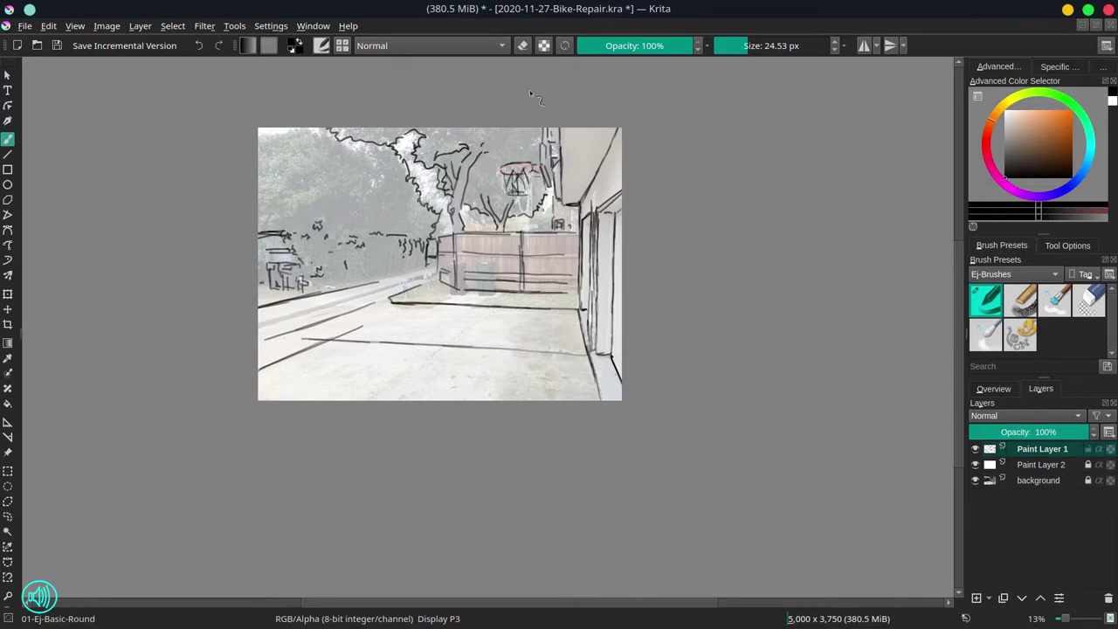
Outline the big hedge's upper contour, add leaf masses inside it and refine the lines beside the tree trunk.
{"action": "left_click_drag", "start_coordinate": [302, 189], "coordinate": [286, 213]}
{"action": "left_click_drag", "start_coordinate": [262, 194], "coordinate": [279, 201]}
{"action": "mouse_move", "coordinate": [259, 144]}
{"action": "left_mouse_down"}
{"action": "mouse_move", "coordinate": [313, 142]}
{"action": "mouse_move", "coordinate": [403, 168]}
{"action": "left_mouse_up"}
{"action": "left_click", "coordinate": [1090, 301]}
{"action": "left_click", "coordinate": [987, 302]}
{"action": "mouse_move", "coordinate": [440, 208]}
{"action": "left_mouse_down"}
{"action": "mouse_move", "coordinate": [429, 234]}
{"action": "mouse_move", "coordinate": [440, 241]}
{"action": "left_mouse_up"}
{"action": "left_click_drag", "start_coordinate": [423, 225], "coordinate": [428, 262]}
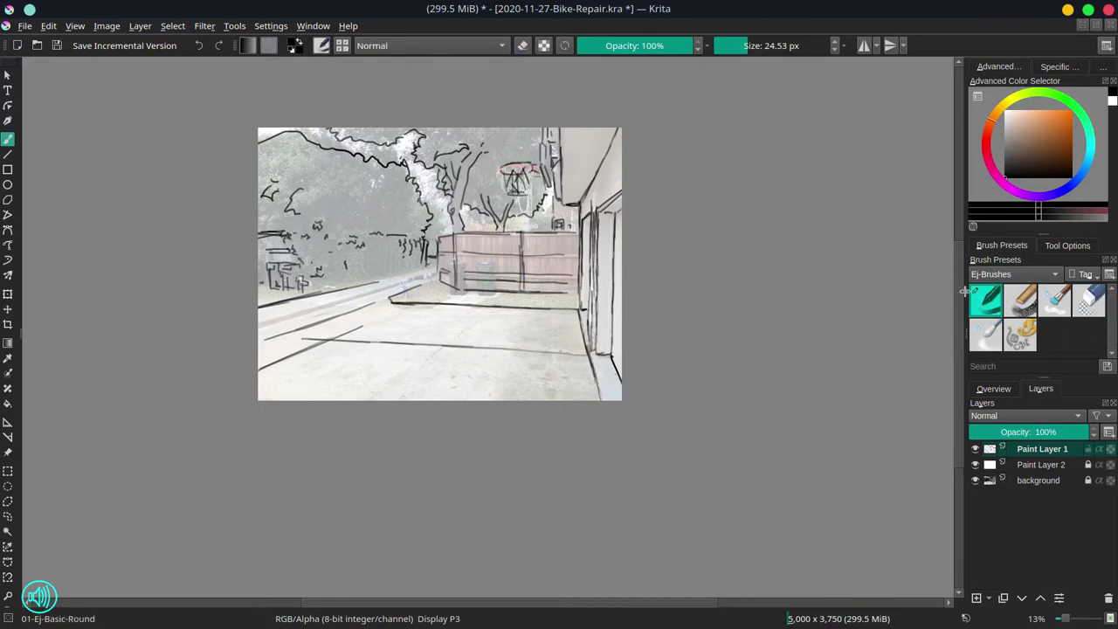
Add further detail lines around the tree trunk, the fence and the background behind it.
{"action": "left_click_drag", "start_coordinate": [436, 215], "coordinate": [452, 215]}
{"action": "mouse_move", "coordinate": [464, 229]}
{"action": "left_mouse_down"}
{"action": "mouse_move", "coordinate": [469, 216]}
{"action": "mouse_move", "coordinate": [473, 231]}
{"action": "left_mouse_up"}
{"action": "left_click_drag", "start_coordinate": [506, 281], "coordinate": [504, 197]}
{"action": "mouse_move", "coordinate": [455, 167]}
{"action": "left_mouse_down"}
{"action": "mouse_move", "coordinate": [470, 268]}
{"action": "mouse_move", "coordinate": [479, 252]}
{"action": "left_mouse_up"}
{"action": "mouse_move", "coordinate": [482, 243]}
{"action": "left_mouse_down"}
{"action": "mouse_move", "coordinate": [478, 268]}
{"action": "mouse_move", "coordinate": [603, 254]}
{"action": "left_mouse_up"}
{"action": "left_click_drag", "start_coordinate": [587, 233], "coordinate": [604, 234]}
{"action": "left_click_drag", "start_coordinate": [531, 247], "coordinate": [526, 263]}
{"action": "left_click_drag", "start_coordinate": [603, 234], "coordinate": [605, 266]}
{"action": "left_click_drag", "start_coordinate": [606, 236], "coordinate": [622, 235]}
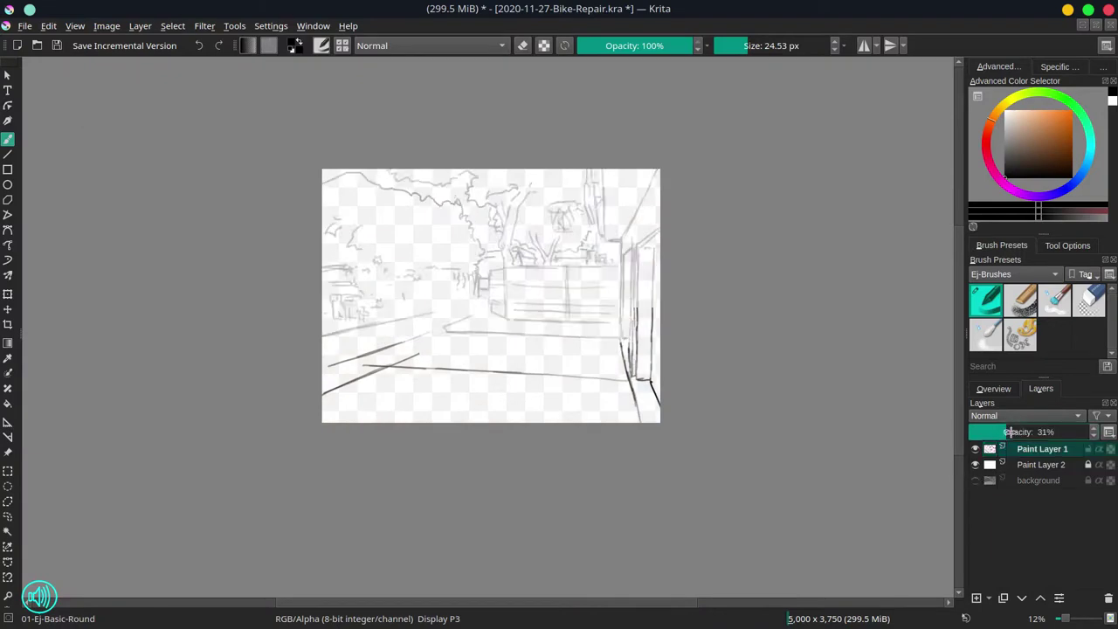
Rough out the bike on Paint Layer 3 in front of the fence, with Paint Layer 1 faded and locked.
{"action": "left_click_drag", "start_coordinate": [457, 313], "coordinate": [474, 306]}
{"action": "mouse_move", "coordinate": [476, 304]}
{"action": "left_mouse_down"}
{"action": "mouse_move", "coordinate": [491, 313]}
{"action": "mouse_move", "coordinate": [469, 320]}
{"action": "mouse_move", "coordinate": [500, 321]}
{"action": "mouse_move", "coordinate": [515, 348]}
{"action": "mouse_move", "coordinate": [578, 335]}
{"action": "mouse_move", "coordinate": [598, 349]}
{"action": "mouse_move", "coordinate": [541, 325]}
{"action": "mouse_move", "coordinate": [486, 339]}
{"action": "mouse_move", "coordinate": [447, 330]}
{"action": "left_mouse_up"}
{"action": "left_click", "coordinate": [1041, 465]}
{"action": "left_click", "coordinate": [1009, 432]}
{"action": "left_click", "coordinate": [1088, 464]}
{"action": "left_click", "coordinate": [1043, 449]}
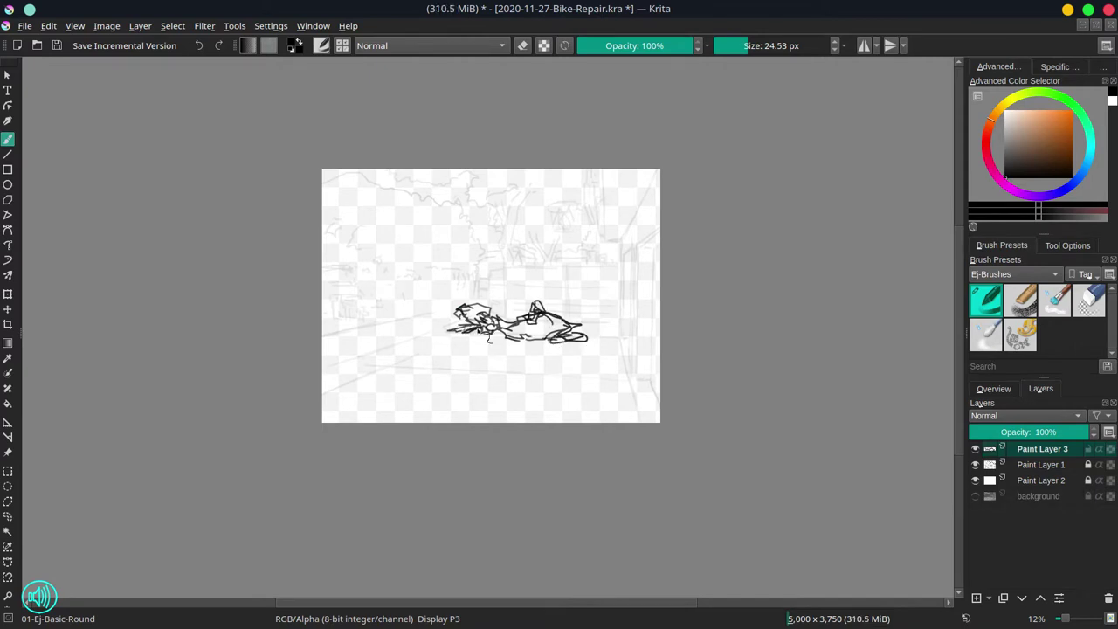
Draw a round-topped upright shape above the bike and stretch the whole bike sketch slightly wider with the Transform tool.
{"action": "left_click_drag", "start_coordinate": [508, 292], "coordinate": [524, 316]}
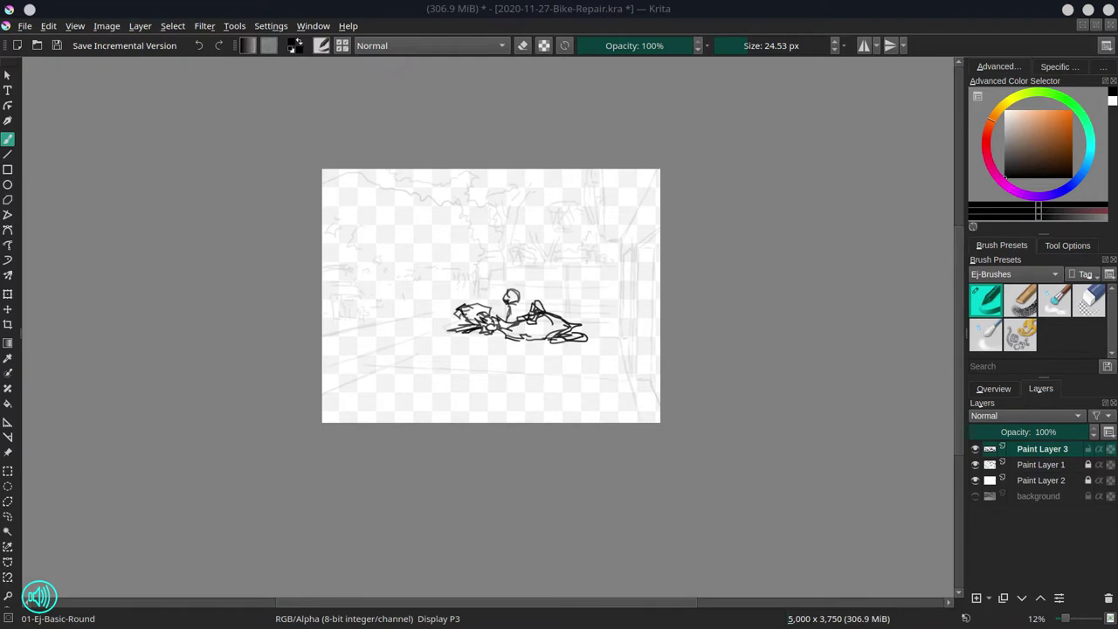
{"action": "key", "text": "ctrl+t"}
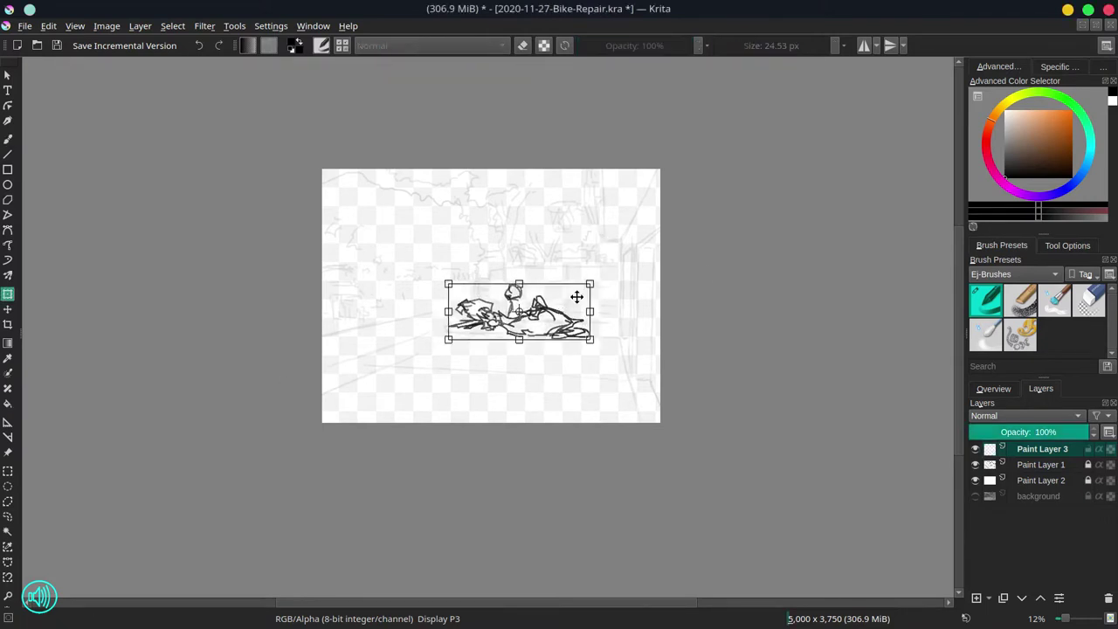
{"action": "key", "text": "b"}
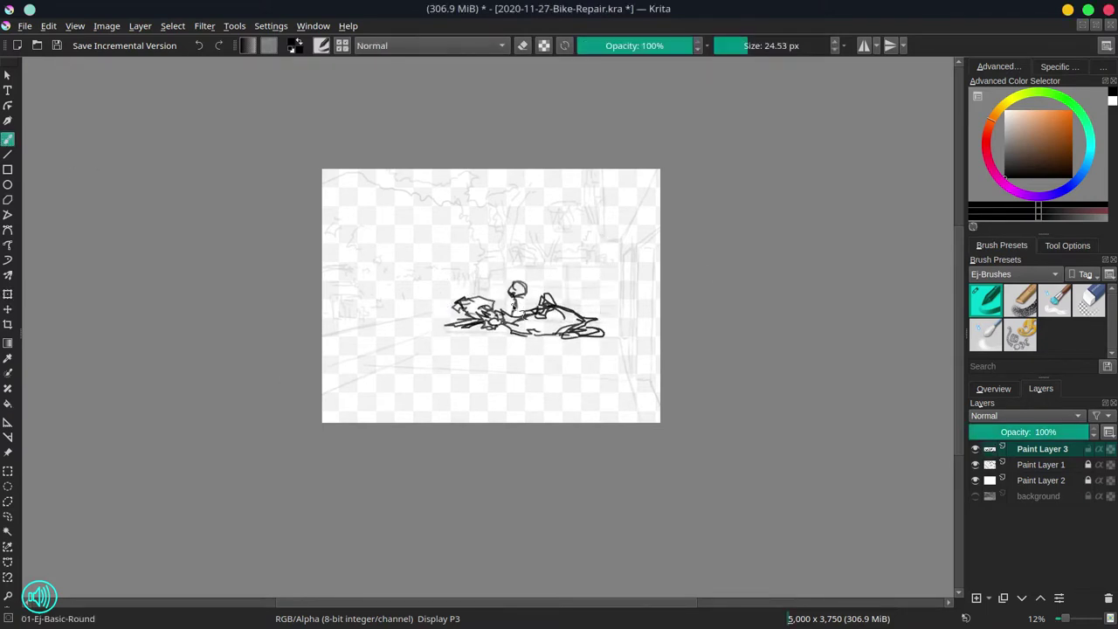
Erase the bike's rear section and redraw its body, rear and the upright shape behind it.
{"action": "left_click", "coordinate": [1090, 301]}
{"action": "mouse_move", "coordinate": [557, 306]}
{"action": "left_mouse_down"}
{"action": "mouse_move", "coordinate": [570, 306]}
{"action": "mouse_move", "coordinate": [541, 306]}
{"action": "mouse_move", "coordinate": [606, 335]}
{"action": "left_mouse_up"}
{"action": "left_click", "coordinate": [986, 301]}
{"action": "left_click_drag", "start_coordinate": [553, 332], "coordinate": [603, 346]}
{"action": "left_click_drag", "start_coordinate": [513, 293], "coordinate": [514, 330]}
{"action": "mouse_move", "coordinate": [517, 315]}
{"action": "left_mouse_down"}
{"action": "mouse_move", "coordinate": [517, 338]}
{"action": "mouse_move", "coordinate": [599, 349]}
{"action": "left_mouse_up"}
Sketch a seated figure with bent legs in front of the bike and rough tool shapes beside it.
{"action": "left_click_drag", "start_coordinate": [486, 342], "coordinate": [477, 354]}
{"action": "mouse_move", "coordinate": [485, 326]}
{"action": "left_mouse_down"}
{"action": "mouse_move", "coordinate": [475, 351]}
{"action": "mouse_move", "coordinate": [500, 341]}
{"action": "left_mouse_up"}
{"action": "mouse_move", "coordinate": [501, 329]}
{"action": "left_mouse_down"}
{"action": "mouse_move", "coordinate": [505, 347]}
{"action": "mouse_move", "coordinate": [447, 358]}
{"action": "mouse_move", "coordinate": [468, 353]}
{"action": "mouse_move", "coordinate": [477, 381]}
{"action": "left_mouse_up"}
{"action": "left_click_drag", "start_coordinate": [441, 347], "coordinate": [447, 368]}
{"action": "left_click_drag", "start_coordinate": [451, 353], "coordinate": [457, 370]}
{"action": "left_click_drag", "start_coordinate": [452, 356], "coordinate": [493, 366]}
{"action": "left_click_drag", "start_coordinate": [481, 377], "coordinate": [462, 397]}
{"action": "mouse_move", "coordinate": [462, 399]}
{"action": "left_mouse_down"}
{"action": "mouse_move", "coordinate": [495, 354]}
{"action": "mouse_move", "coordinate": [457, 395]}
{"action": "left_mouse_up"}
{"action": "mouse_move", "coordinate": [440, 341]}
{"action": "left_mouse_down"}
{"action": "mouse_move", "coordinate": [468, 391]}
{"action": "mouse_move", "coordinate": [467, 374]}
{"action": "left_mouse_up"}
{"action": "mouse_move", "coordinate": [507, 341]}
{"action": "left_mouse_down"}
{"action": "mouse_move", "coordinate": [459, 369]}
{"action": "mouse_move", "coordinate": [531, 360]}
{"action": "left_mouse_up"}
{"action": "left_click_drag", "start_coordinate": [529, 359], "coordinate": [547, 350]}
Fade Paint Layer 3, set Paint Layer 1 to 24% opacity and add a new layer on top for the cleaner sketch.
{"action": "left_click", "coordinate": [1005, 433]}
{"action": "left_click", "coordinate": [1029, 465]}
{"action": "left_click", "coordinate": [998, 432]}
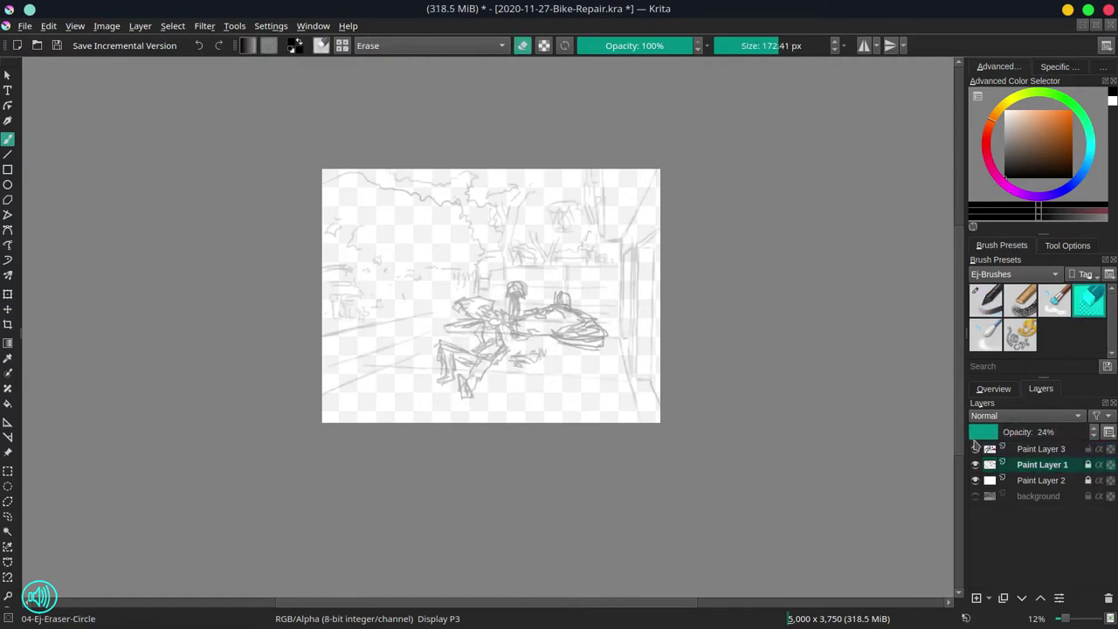
{"action": "left_click", "coordinate": [1022, 449]}
{"action": "left_click", "coordinate": [977, 599]}
{"action": "left_click", "coordinate": [996, 296]}
Draw the seated figure's lower legs, feet and nearer thigh on Paint Layer 4 with a brush of about 19 px.
{"action": "left_click_drag", "start_coordinate": [462, 342], "coordinate": [411, 470]}
{"action": "key", "text": "bracketleft"}
{"action": "mouse_move", "coordinate": [461, 418]}
{"action": "left_mouse_down"}
{"action": "mouse_move", "coordinate": [422, 483]}
{"action": "mouse_move", "coordinate": [388, 472]}
{"action": "mouse_move", "coordinate": [392, 500]}
{"action": "mouse_move", "coordinate": [426, 472]}
{"action": "left_mouse_up"}
{"action": "left_click_drag", "start_coordinate": [348, 372], "coordinate": [361, 454]}
{"action": "left_click_drag", "start_coordinate": [368, 390], "coordinate": [385, 448]}
{"action": "left_click_drag", "start_coordinate": [358, 450], "coordinate": [336, 465]}
{"action": "key", "text": "ctrl+z"}
{"action": "mouse_move", "coordinate": [339, 469]}
{"action": "left_mouse_down"}
{"action": "mouse_move", "coordinate": [381, 459]}
{"action": "mouse_move", "coordinate": [335, 466]}
{"action": "left_mouse_up"}
{"action": "left_click_drag", "start_coordinate": [376, 404], "coordinate": [425, 425]}
{"action": "left_click", "coordinate": [1090, 300]}
{"action": "left_click_drag", "start_coordinate": [349, 375], "coordinate": [353, 421]}
{"action": "left_click", "coordinate": [986, 300]}
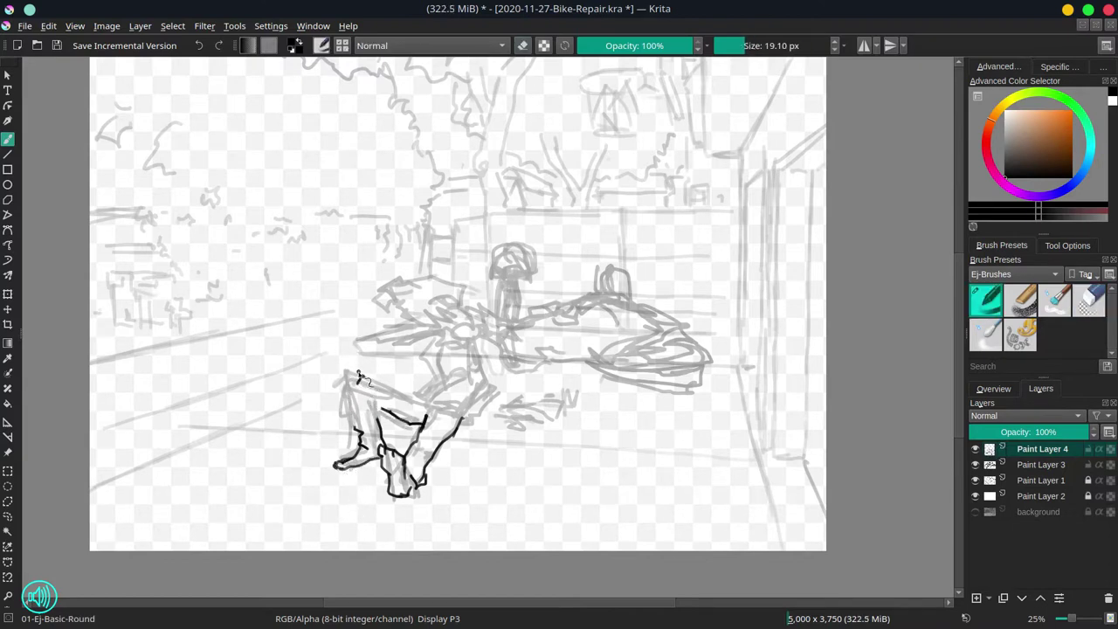
Draw the figure's raised farther knee and shin, erasing and redrawing the outline to refine it.
{"action": "left_click_drag", "start_coordinate": [358, 373], "coordinate": [353, 428]}
{"action": "left_click_drag", "start_coordinate": [382, 408], "coordinate": [397, 417]}
{"action": "left_click_drag", "start_coordinate": [375, 390], "coordinate": [381, 420]}
{"action": "mouse_move", "coordinate": [360, 383]}
{"action": "left_mouse_down"}
{"action": "mouse_move", "coordinate": [365, 376]}
{"action": "mouse_move", "coordinate": [355, 425]}
{"action": "left_mouse_up"}
{"action": "left_click", "coordinate": [1090, 301]}
{"action": "left_click", "coordinate": [986, 300]}
{"action": "left_click_drag", "start_coordinate": [366, 374], "coordinate": [361, 435]}
{"action": "left_click_drag", "start_coordinate": [385, 393], "coordinate": [380, 424]}
{"action": "left_click_drag", "start_coordinate": [386, 410], "coordinate": [399, 418]}
{"action": "mouse_move", "coordinate": [367, 375]}
{"action": "left_mouse_down"}
{"action": "mouse_move", "coordinate": [397, 383]}
{"action": "mouse_move", "coordinate": [422, 425]}
{"action": "mouse_move", "coordinate": [379, 369]}
{"action": "mouse_move", "coordinate": [433, 407]}
{"action": "left_mouse_up"}
{"action": "key", "text": "ctrl+z"}
{"action": "key", "text": "ctrl+z"}
{"action": "key", "text": "ctrl+z"}
Outline the seated figure's hip area and draw a slanted tool lying beside it.
{"action": "left_click_drag", "start_coordinate": [421, 402], "coordinate": [459, 408]}
{"action": "left_click_drag", "start_coordinate": [460, 406], "coordinate": [470, 427]}
{"action": "left_click_drag", "start_coordinate": [502, 382], "coordinate": [479, 416]}
{"action": "left_click_drag", "start_coordinate": [472, 420], "coordinate": [483, 423]}
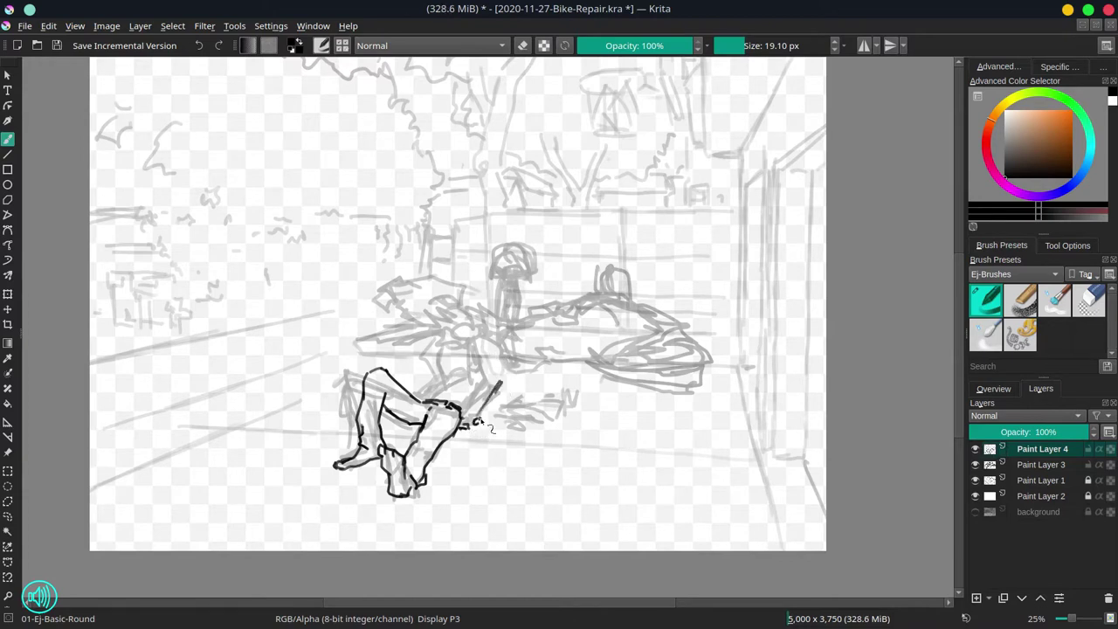
Sketch an open toolbox with tools inside on the ground beside the figure and save the document.
{"action": "mouse_move", "coordinate": [500, 384]}
{"action": "left_mouse_down"}
{"action": "mouse_move", "coordinate": [486, 409]}
{"action": "mouse_move", "coordinate": [525, 411]}
{"action": "mouse_move", "coordinate": [534, 434]}
{"action": "mouse_move", "coordinate": [550, 429]}
{"action": "mouse_move", "coordinate": [528, 453]}
{"action": "left_mouse_up"}
{"action": "mouse_move", "coordinate": [531, 406]}
{"action": "left_mouse_down"}
{"action": "mouse_move", "coordinate": [534, 391]}
{"action": "mouse_move", "coordinate": [554, 401]}
{"action": "left_mouse_up"}
{"action": "left_click_drag", "start_coordinate": [562, 401], "coordinate": [557, 432]}
{"action": "left_click_drag", "start_coordinate": [530, 421], "coordinate": [525, 434]}
{"action": "left_click_drag", "start_coordinate": [510, 421], "coordinate": [527, 419]}
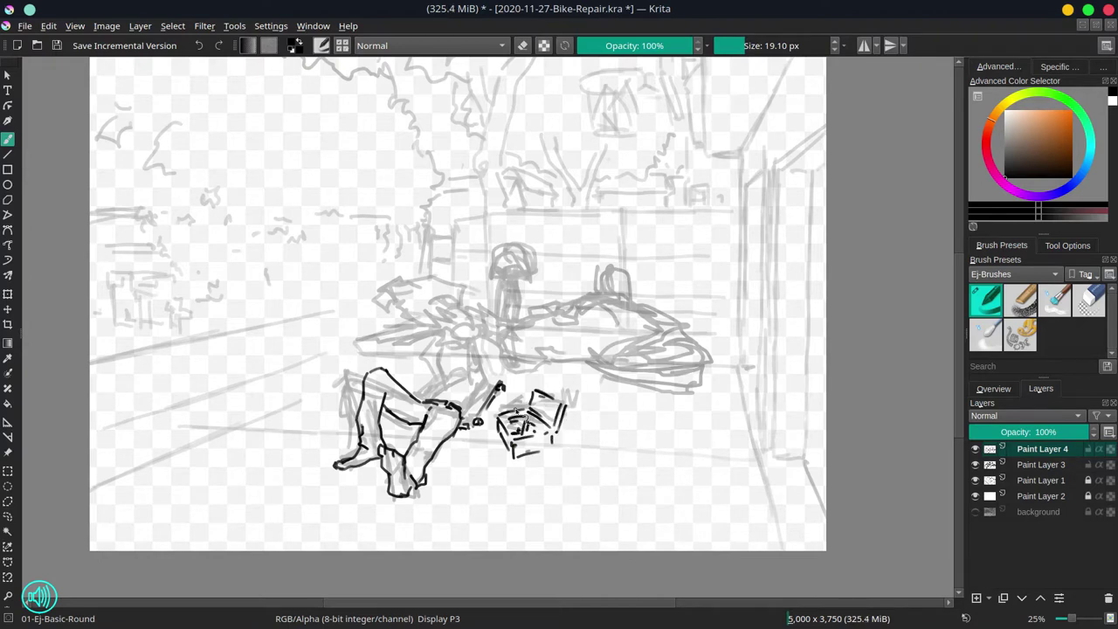
{"action": "key", "text": "ctrl+s"}
{"action": "scroll", "coordinate": [472, 298], "scroll_direction": "up", "scroll_amount": 2}
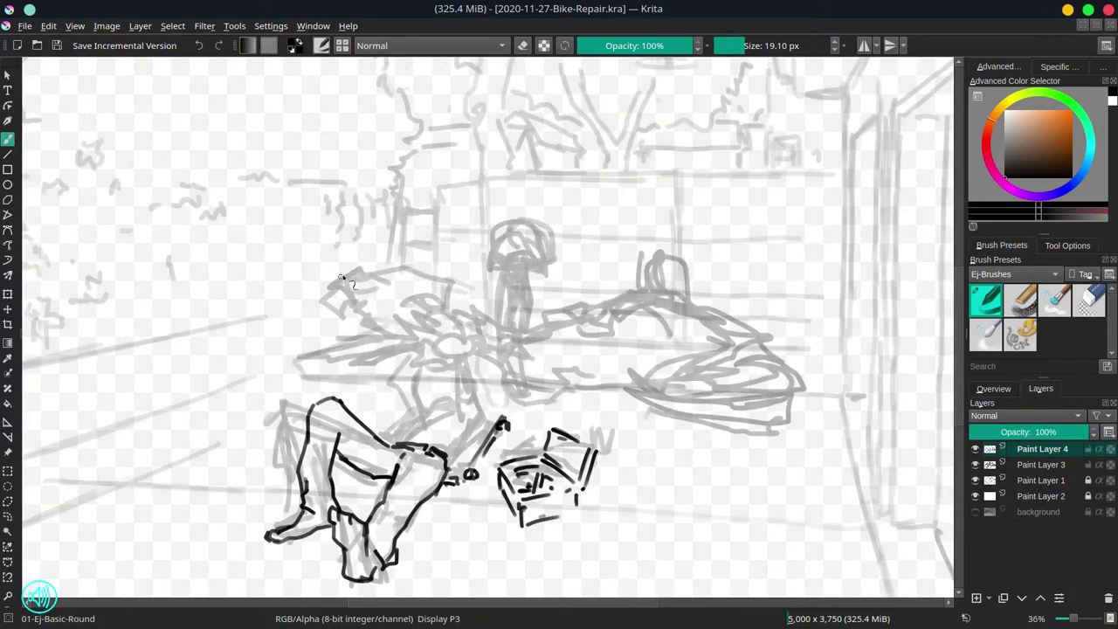
Draw the bike's pointed tail section and the small round parts beneath it on Paint Layer 4 with a brush of about 19 px.
{"action": "left_click_drag", "start_coordinate": [342, 276], "coordinate": [391, 299]}
{"action": "mouse_move", "coordinate": [341, 276]}
{"action": "left_mouse_down"}
{"action": "mouse_move", "coordinate": [431, 263]}
{"action": "mouse_move", "coordinate": [451, 287]}
{"action": "left_mouse_up"}
{"action": "key", "text": "ctrl+z"}
{"action": "mouse_move", "coordinate": [339, 278]}
{"action": "left_mouse_down"}
{"action": "mouse_move", "coordinate": [451, 300]}
{"action": "mouse_move", "coordinate": [367, 316]}
{"action": "mouse_move", "coordinate": [385, 325]}
{"action": "mouse_move", "coordinate": [404, 328]}
{"action": "mouse_move", "coordinate": [446, 306]}
{"action": "left_mouse_up"}
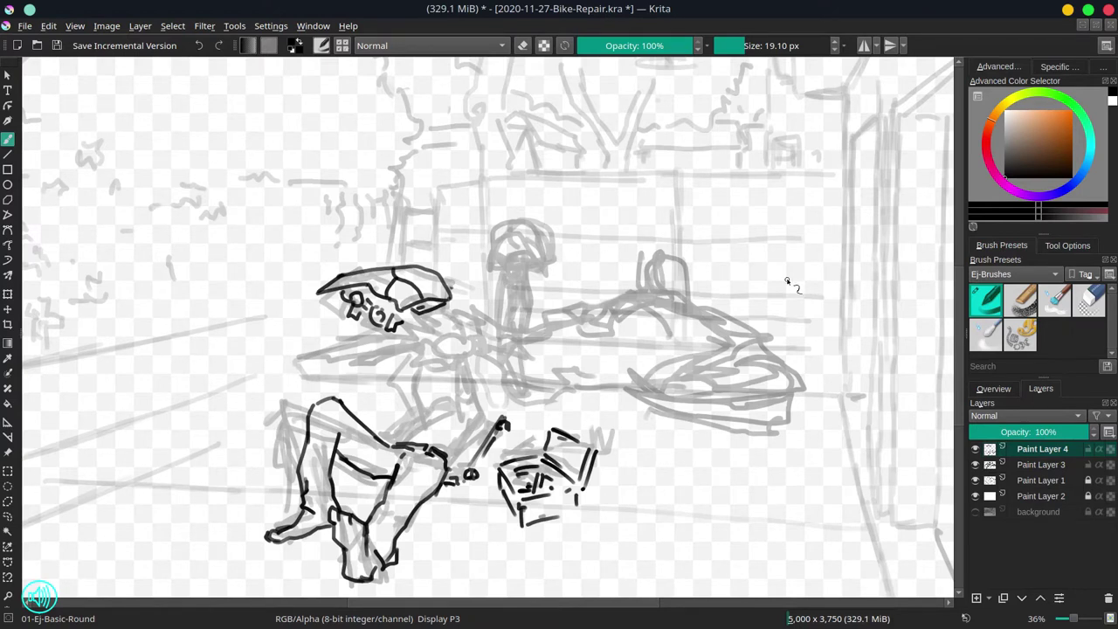
Add a new paint layer above Paint Layer 4, toggling Paint Layer 4 and Paint Layer 1 to check the drawing.
{"action": "left_click", "coordinate": [976, 449]}
{"action": "left_click", "coordinate": [976, 449]}
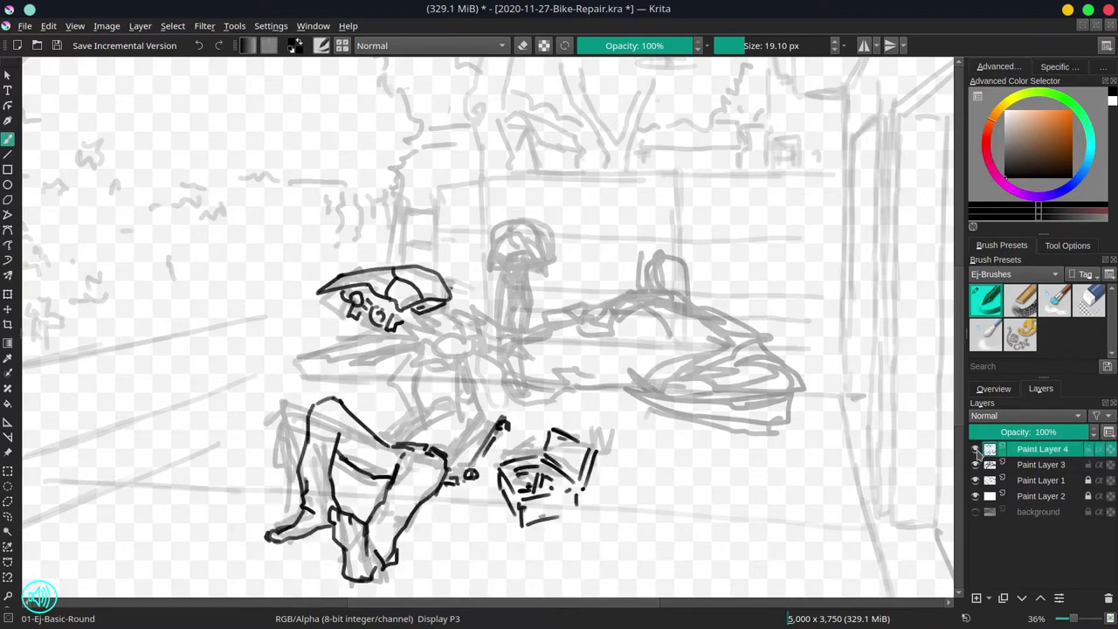
{"action": "left_click", "coordinate": [976, 449]}
{"action": "key", "text": "Insert"}
{"action": "left_click", "coordinate": [976, 496]}
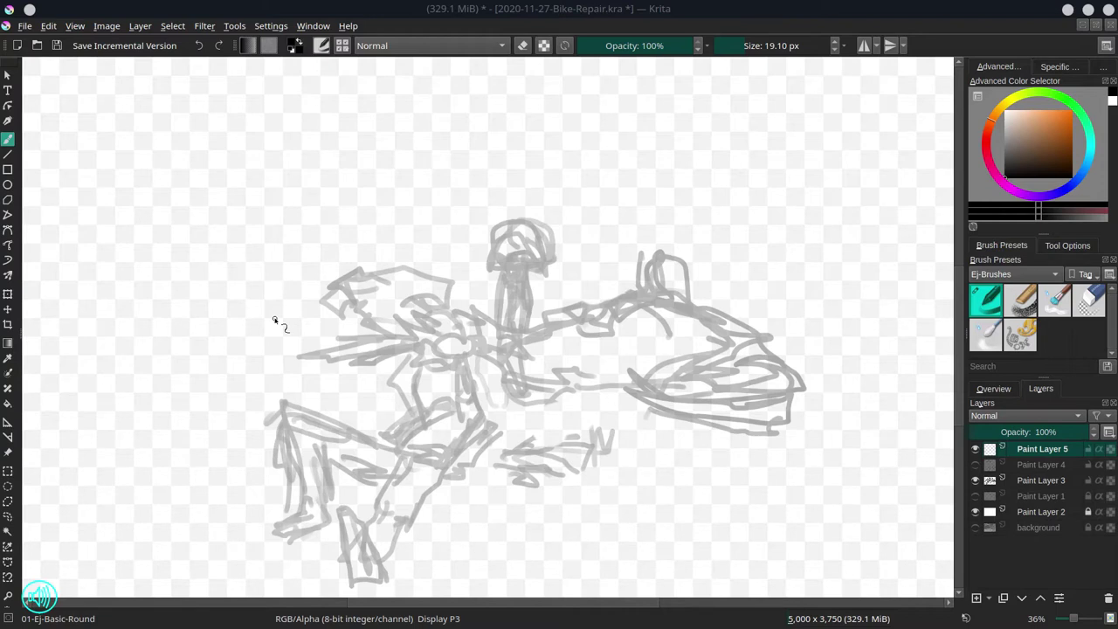
{"action": "left_click", "coordinate": [975, 465]}
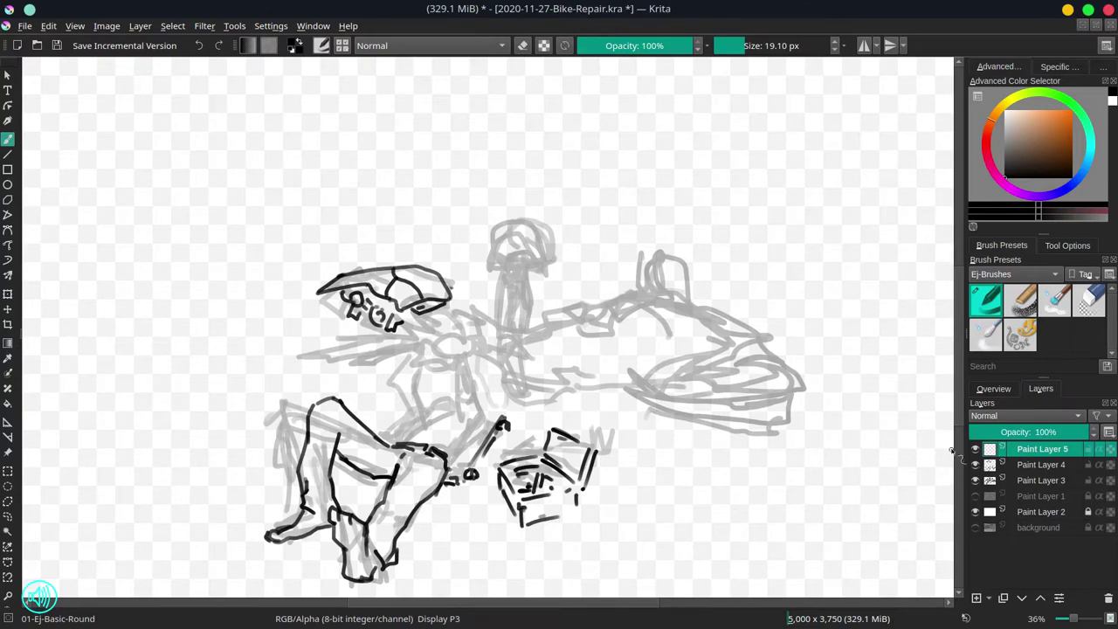
{"action": "left_click", "coordinate": [975, 497]}
Outline the rough bike and standing figure on Paint Layer 3, move them slightly upward and clear the selection.
{"action": "left_click", "coordinate": [1042, 481]}
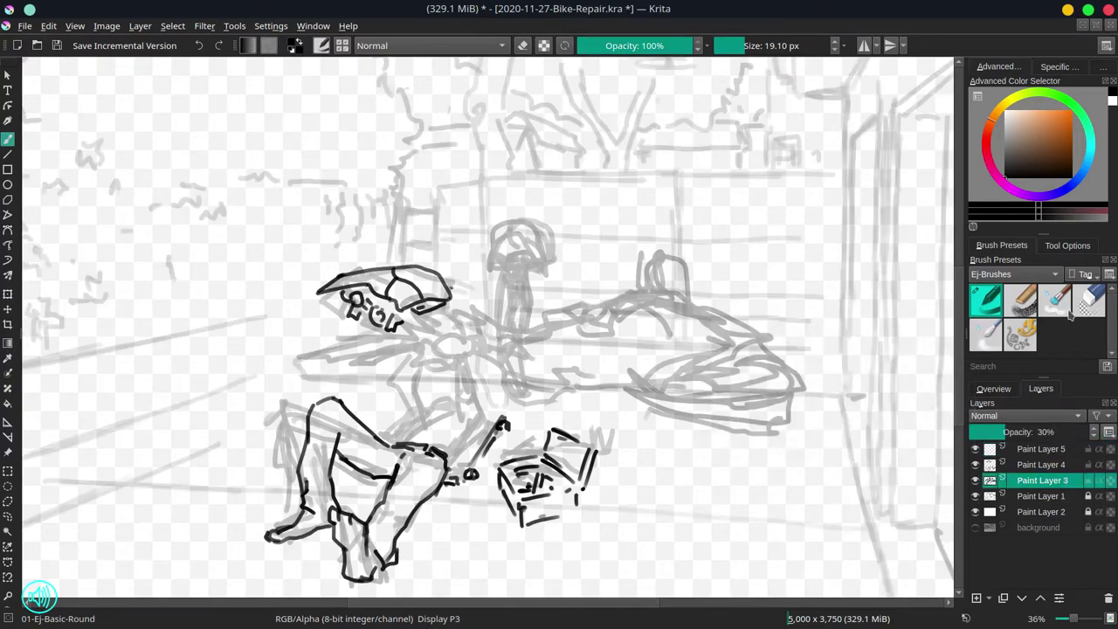
{"action": "left_click", "coordinate": [7, 500]}
{"action": "mouse_move", "coordinate": [462, 249]}
{"action": "left_mouse_down"}
{"action": "mouse_move", "coordinate": [337, 377]}
{"action": "mouse_move", "coordinate": [749, 437]}
{"action": "mouse_move", "coordinate": [531, 195]}
{"action": "left_mouse_up"}
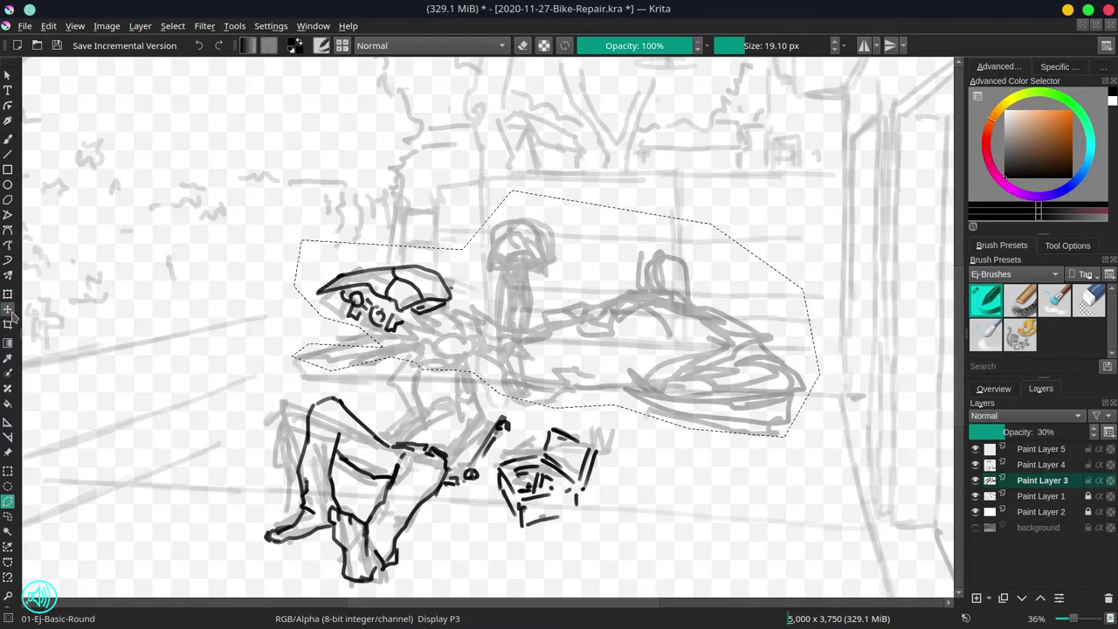
{"action": "key", "text": "t"}
{"action": "mouse_move", "coordinate": [489, 313]}
{"action": "left_mouse_down"}
{"action": "mouse_move", "coordinate": [491, 267]}
{"action": "mouse_move", "coordinate": [491, 294]}
{"action": "left_mouse_up"}
{"action": "left_click", "coordinate": [173, 27]}
{"action": "left_click", "coordinate": [181, 61]}
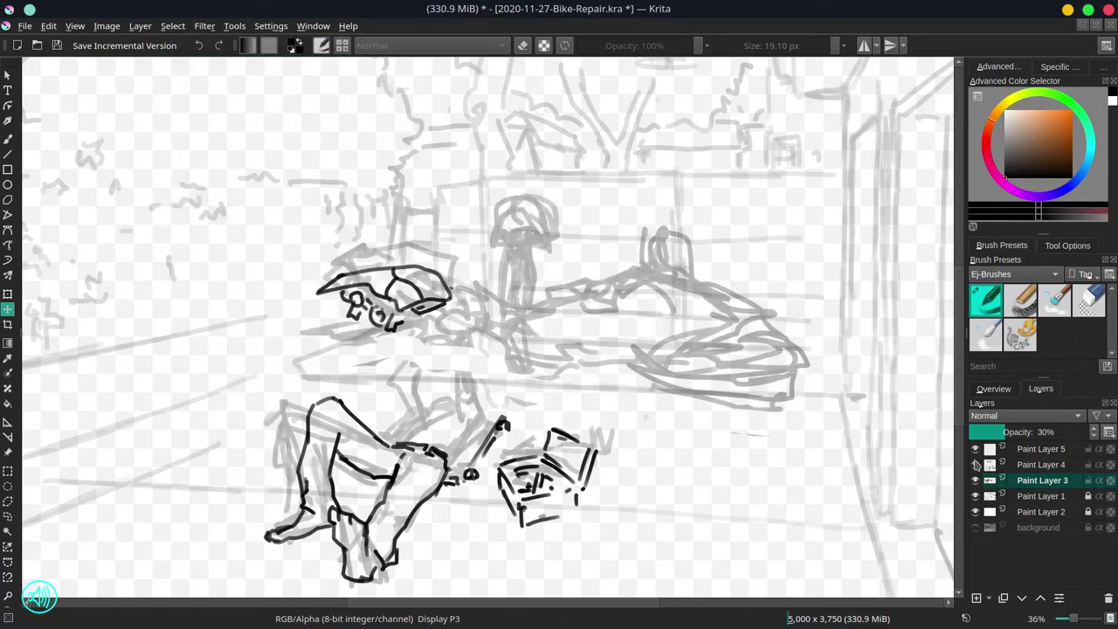
Cut the inked tail section from Paint Layer 4, paste it as its own layer and align it with the raised guide sketch.
{"action": "left_click", "coordinate": [1032, 467]}
{"action": "left_click", "coordinate": [7, 472]}
{"action": "mouse_move", "coordinate": [264, 241]}
{"action": "left_mouse_down"}
{"action": "mouse_move", "coordinate": [450, 312]}
{"action": "mouse_move", "coordinate": [475, 343]}
{"action": "left_mouse_up"}
{"action": "left_click", "coordinate": [49, 26]}
{"action": "left_click", "coordinate": [64, 80]}
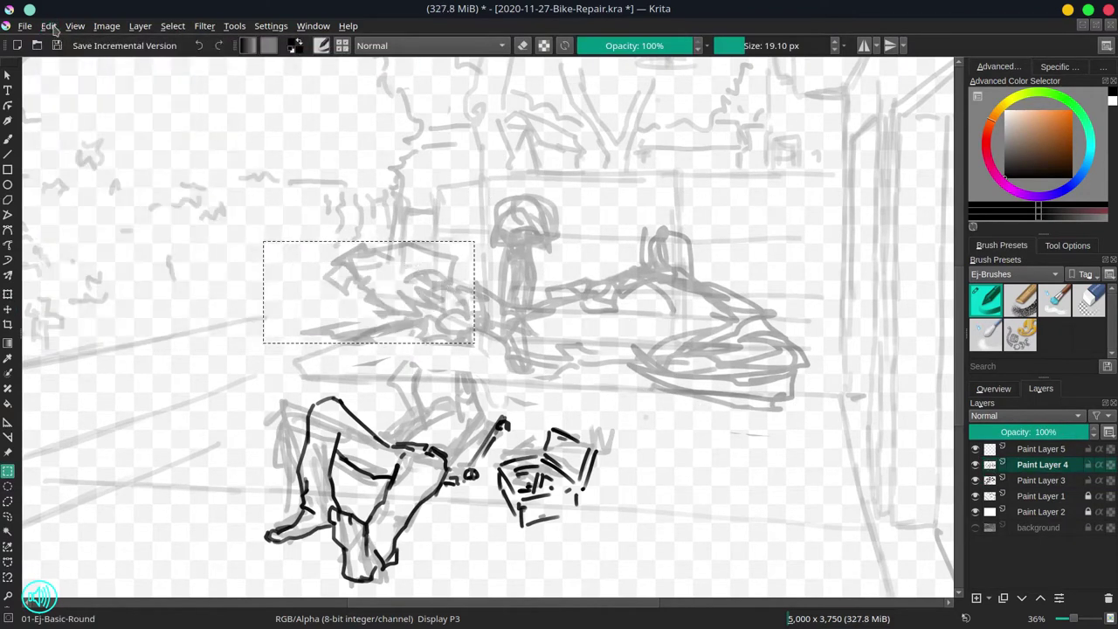
{"action": "key", "text": "ctrl+v"}
{"action": "key", "text": "t"}
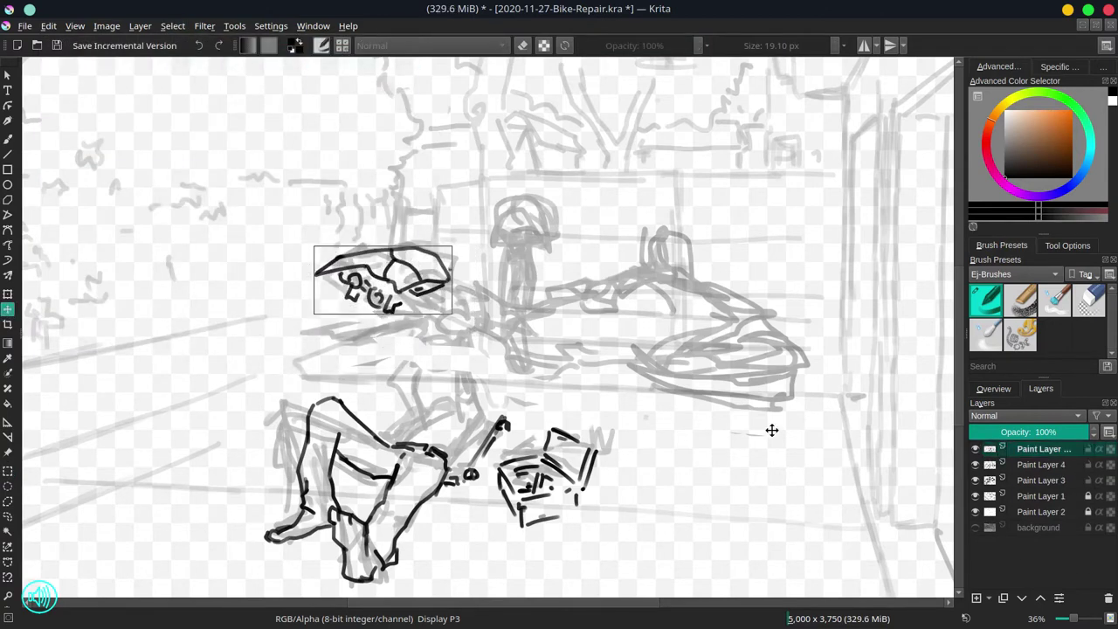
Draw the bike's rear frame, the mechanical parts under it and the slanted bar below the tail.
{"action": "key", "text": "b"}
{"action": "mouse_move", "coordinate": [416, 296]}
{"action": "left_mouse_down"}
{"action": "mouse_move", "coordinate": [450, 325]}
{"action": "mouse_move", "coordinate": [498, 306]}
{"action": "mouse_move", "coordinate": [496, 330]}
{"action": "left_mouse_up"}
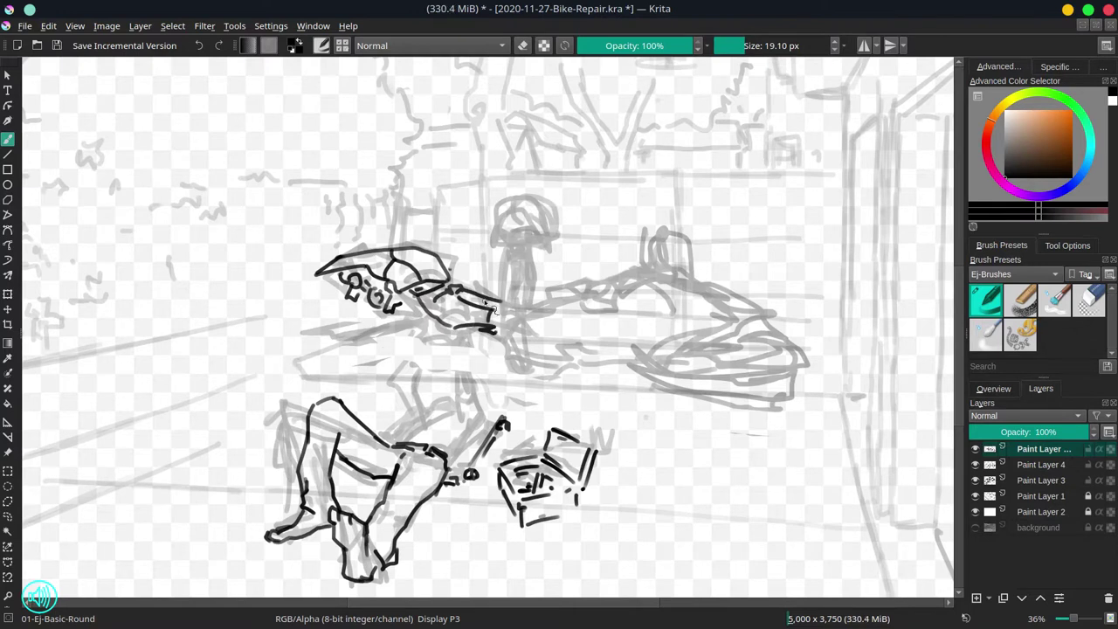
{"action": "mouse_move", "coordinate": [417, 308]}
{"action": "left_mouse_down"}
{"action": "mouse_move", "coordinate": [409, 336]}
{"action": "mouse_move", "coordinate": [331, 354]}
{"action": "mouse_move", "coordinate": [464, 332]}
{"action": "mouse_move", "coordinate": [477, 348]}
{"action": "mouse_move", "coordinate": [496, 341]}
{"action": "left_mouse_up"}
{"action": "mouse_move", "coordinate": [502, 253]}
{"action": "left_mouse_down"}
{"action": "mouse_move", "coordinate": [498, 301]}
{"action": "mouse_move", "coordinate": [555, 284]}
{"action": "mouse_move", "coordinate": [526, 306]}
{"action": "mouse_move", "coordinate": [542, 297]}
{"action": "left_mouse_up"}
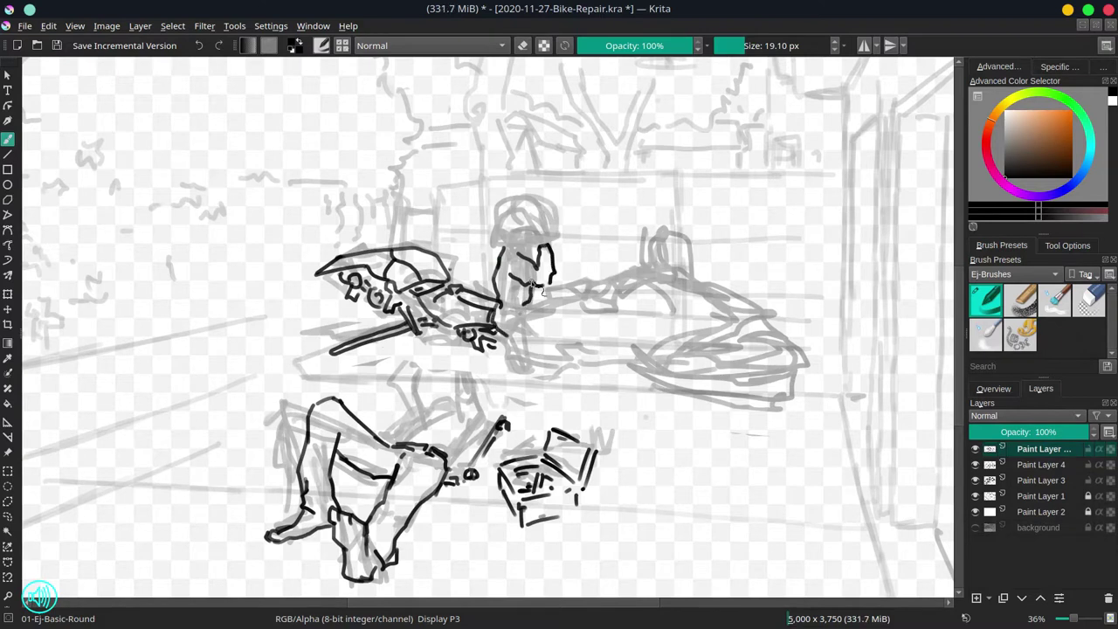
{"action": "key", "text": "slash"}
{"action": "left_click_drag", "start_coordinate": [513, 335], "coordinate": [548, 251]}
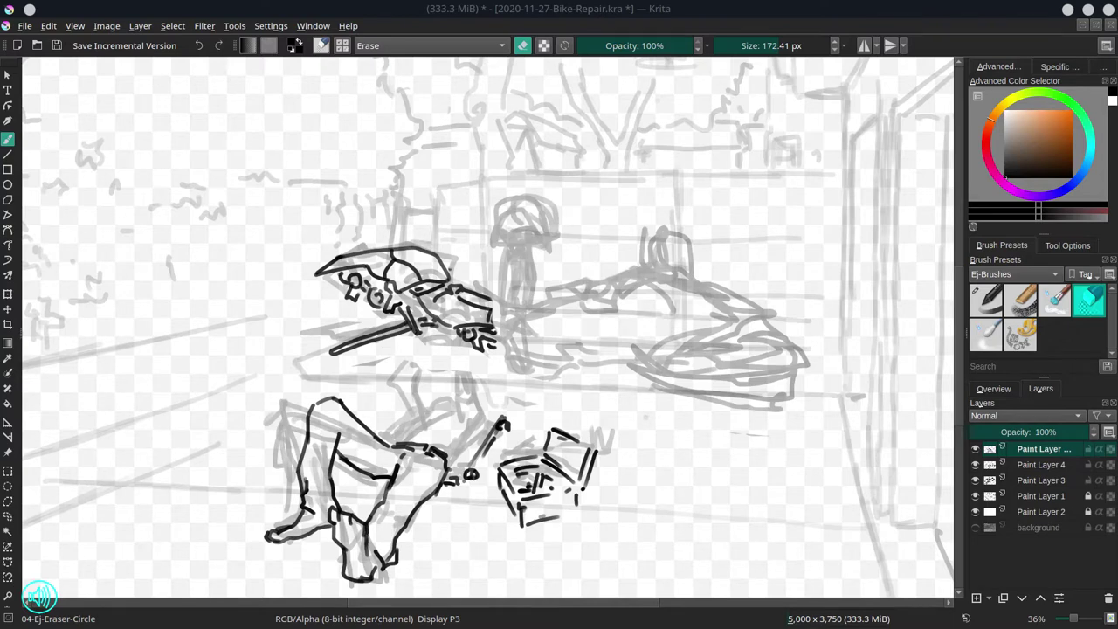
Hide the guide and line-art layers, add a new paint layer on top and choose the 01-Ej-Basic-Round brush.
{"action": "left_click", "coordinate": [977, 496]}
{"action": "left_click", "coordinate": [975, 480]}
{"action": "left_click", "coordinate": [976, 465]}
{"action": "left_click", "coordinate": [976, 449]}
{"action": "left_click", "coordinate": [977, 599]}
{"action": "left_click", "coordinate": [986, 299]}
Draw the standing figure's raised, bent nearer arm and hand on Paint Layer 5.
{"action": "left_click_drag", "start_coordinate": [479, 249], "coordinate": [478, 282]}
{"action": "mouse_move", "coordinate": [488, 244]}
{"action": "left_mouse_down"}
{"action": "mouse_move", "coordinate": [500, 278]}
{"action": "mouse_move", "coordinate": [467, 236]}
{"action": "left_mouse_up"}
{"action": "left_click_drag", "start_coordinate": [464, 234], "coordinate": [468, 225]}
{"action": "left_click_drag", "start_coordinate": [475, 231], "coordinate": [481, 293]}
{"action": "mouse_move", "coordinate": [499, 274]}
{"action": "left_mouse_down"}
{"action": "mouse_move", "coordinate": [478, 234]}
{"action": "mouse_move", "coordinate": [466, 292]}
{"action": "left_mouse_up"}
{"action": "left_click_drag", "start_coordinate": [465, 291], "coordinate": [494, 308]}
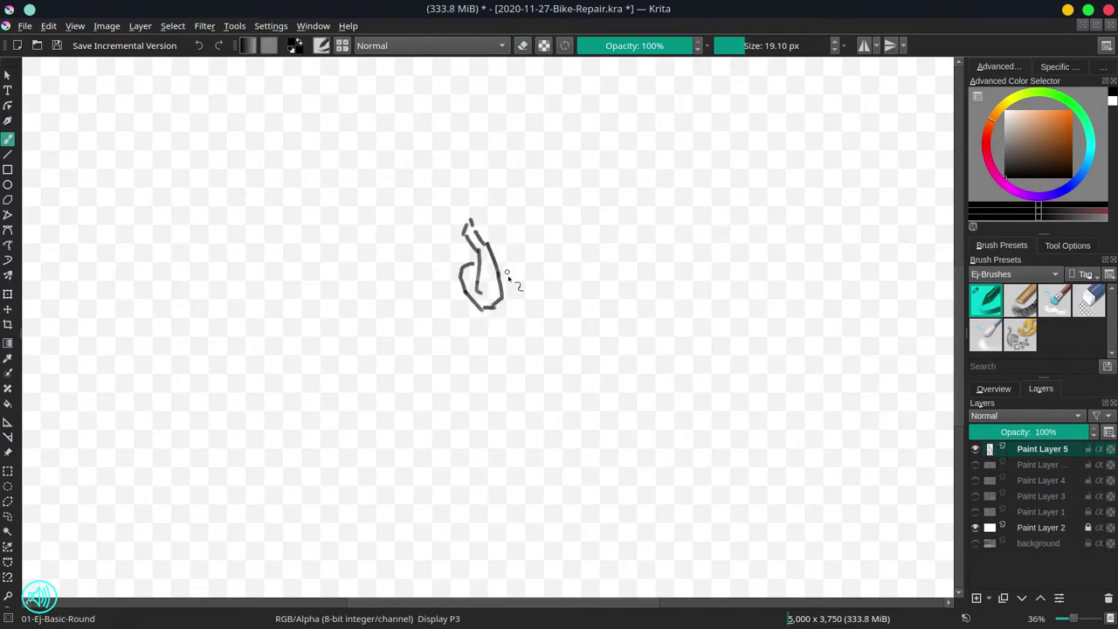
Draw the standing figure's torso and farther bent arm beside the raised arm.
{"action": "left_click_drag", "start_coordinate": [504, 240], "coordinate": [507, 262]}
{"action": "left_click_drag", "start_coordinate": [516, 262], "coordinate": [476, 351]}
{"action": "mouse_move", "coordinate": [510, 256]}
{"action": "left_mouse_down"}
{"action": "mouse_move", "coordinate": [533, 314]}
{"action": "mouse_move", "coordinate": [528, 362]}
{"action": "left_mouse_up"}
{"action": "left_click_drag", "start_coordinate": [522, 285], "coordinate": [545, 274]}
{"action": "mouse_move", "coordinate": [508, 256]}
{"action": "left_mouse_down"}
{"action": "mouse_move", "coordinate": [564, 270]}
{"action": "mouse_move", "coordinate": [542, 255]}
{"action": "left_mouse_up"}
{"action": "key", "text": "/"}
{"action": "key", "text": "/"}
Draw the standing figure's jacket hem, hips and thighs, undoing and redrawing strokes to refine them.
{"action": "left_click_drag", "start_coordinate": [535, 339], "coordinate": [533, 367]}
{"action": "mouse_move", "coordinate": [467, 334]}
{"action": "left_mouse_down"}
{"action": "mouse_move", "coordinate": [460, 378]}
{"action": "mouse_move", "coordinate": [479, 424]}
{"action": "left_mouse_up"}
{"action": "left_click_drag", "start_coordinate": [504, 384], "coordinate": [511, 430]}
{"action": "left_click_drag", "start_coordinate": [478, 362], "coordinate": [529, 378]}
{"action": "mouse_move", "coordinate": [524, 365]}
{"action": "left_mouse_down"}
{"action": "mouse_move", "coordinate": [537, 393]}
{"action": "mouse_move", "coordinate": [537, 348]}
{"action": "left_mouse_up"}
{"action": "left_click", "coordinate": [514, 396]}
{"action": "key", "text": "ctrl+z"}
{"action": "key", "text": "ctrl+z"}
{"action": "key", "text": "/"}
{"action": "key", "text": "/"}
{"action": "left_click_drag", "start_coordinate": [524, 410], "coordinate": [528, 383]}
{"action": "left_click_drag", "start_coordinate": [480, 387], "coordinate": [499, 438]}
{"action": "mouse_move", "coordinate": [513, 381]}
{"action": "left_mouse_down"}
{"action": "mouse_move", "coordinate": [526, 429]}
{"action": "mouse_move", "coordinate": [473, 480]}
{"action": "left_mouse_up"}
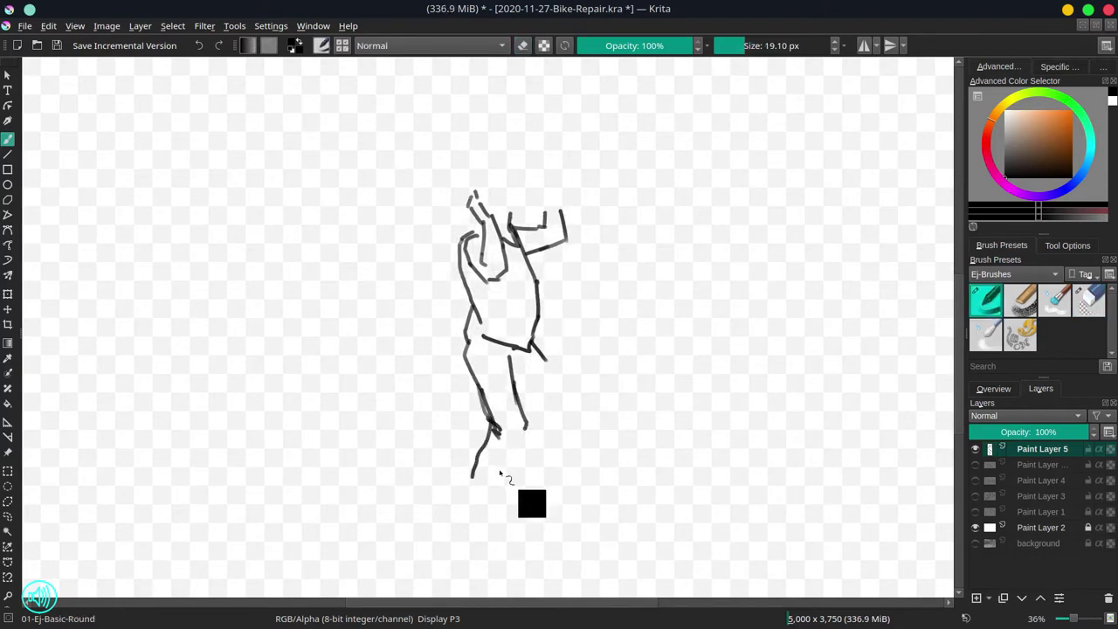
Redraw the standing figure's lower legs and add the shoes and a small mark at the waist.
{"action": "key", "text": "ctrl+z"}
{"action": "left_click_drag", "start_coordinate": [491, 426], "coordinate": [479, 492]}
{"action": "mouse_move", "coordinate": [527, 425]}
{"action": "left_mouse_down"}
{"action": "mouse_move", "coordinate": [512, 491]}
{"action": "mouse_move", "coordinate": [485, 508]}
{"action": "left_mouse_up"}
{"action": "left_click_drag", "start_coordinate": [511, 488], "coordinate": [477, 542]}
{"action": "key", "text": "ctrl+z"}
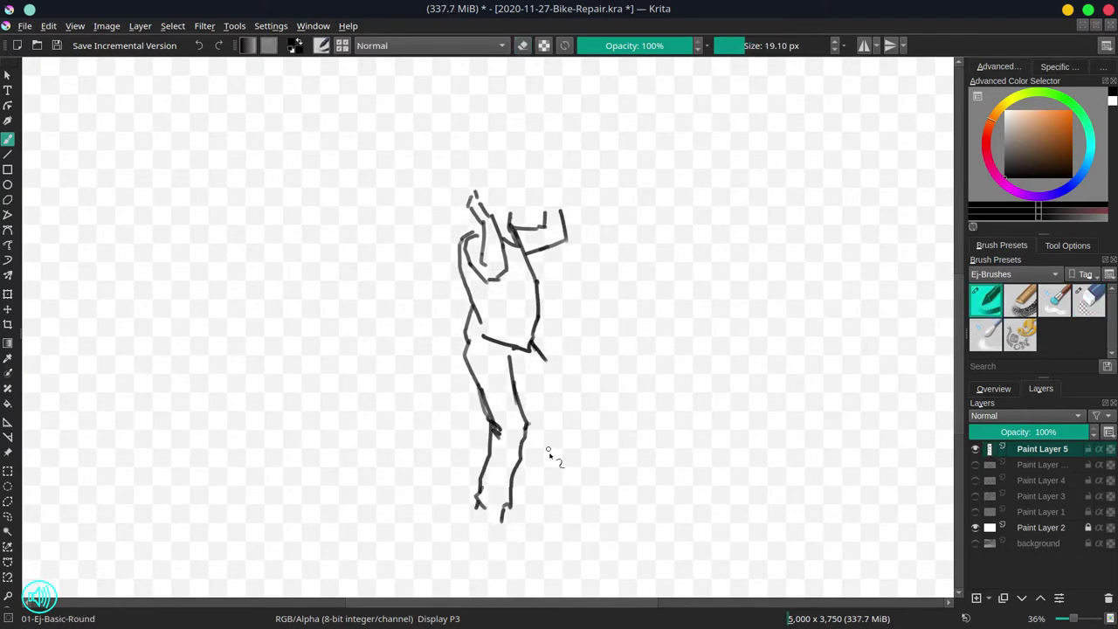
{"action": "left_click_drag", "start_coordinate": [551, 450], "coordinate": [540, 415]}
{"action": "left_click_drag", "start_coordinate": [463, 472], "coordinate": [455, 506]}
{"action": "mouse_move", "coordinate": [465, 480]}
{"action": "left_mouse_down"}
{"action": "mouse_move", "coordinate": [488, 494]}
{"action": "mouse_move", "coordinate": [477, 544]}
{"action": "left_mouse_up"}
{"action": "left_click_drag", "start_coordinate": [470, 536], "coordinate": [485, 529]}
{"action": "left_click_drag", "start_coordinate": [465, 311], "coordinate": [475, 315]}
Draw a full-face helmet with a visor on the standing figure's head.
{"action": "left_click_drag", "start_coordinate": [489, 210], "coordinate": [483, 279]}
{"action": "mouse_move", "coordinate": [479, 249]}
{"action": "left_mouse_down"}
{"action": "mouse_move", "coordinate": [542, 240]}
{"action": "mouse_move", "coordinate": [413, 190]}
{"action": "mouse_move", "coordinate": [477, 153]}
{"action": "left_mouse_up"}
{"action": "mouse_move", "coordinate": [424, 166]}
{"action": "left_mouse_down"}
{"action": "mouse_move", "coordinate": [512, 156]}
{"action": "mouse_move", "coordinate": [458, 194]}
{"action": "mouse_move", "coordinate": [472, 215]}
{"action": "left_mouse_up"}
{"action": "key", "text": "ctrl+z"}
{"action": "left_click_drag", "start_coordinate": [472, 215], "coordinate": [544, 209]}
{"action": "left_click_drag", "start_coordinate": [517, 161], "coordinate": [545, 206]}
{"action": "left_click_drag", "start_coordinate": [542, 211], "coordinate": [548, 277]}
Refine the hands beneath the helmet's chin by erasing and redrawing lines, and clean up the helmet outline.
{"action": "key", "text": "e"}
{"action": "mouse_move", "coordinate": [529, 248]}
{"action": "left_mouse_down"}
{"action": "mouse_move", "coordinate": [526, 268]}
{"action": "mouse_move", "coordinate": [516, 266]}
{"action": "left_mouse_up"}
{"action": "left_click", "coordinate": [987, 300]}
{"action": "mouse_move", "coordinate": [527, 248]}
{"action": "left_mouse_down"}
{"action": "mouse_move", "coordinate": [534, 285]}
{"action": "mouse_move", "coordinate": [498, 269]}
{"action": "mouse_move", "coordinate": [532, 282]}
{"action": "mouse_move", "coordinate": [497, 290]}
{"action": "mouse_move", "coordinate": [496, 306]}
{"action": "left_mouse_up"}
{"action": "left_click", "coordinate": [1090, 300]}
{"action": "left_click", "coordinate": [986, 301]}
{"action": "left_click", "coordinate": [1090, 300]}
{"action": "left_click", "coordinate": [987, 300]}
{"action": "mouse_move", "coordinate": [521, 246]}
{"action": "left_mouse_down"}
{"action": "mouse_move", "coordinate": [538, 280]}
{"action": "mouse_move", "coordinate": [526, 269]}
{"action": "left_mouse_up"}
{"action": "left_click_drag", "start_coordinate": [524, 244], "coordinate": [540, 292]}
{"action": "key", "text": "/"}
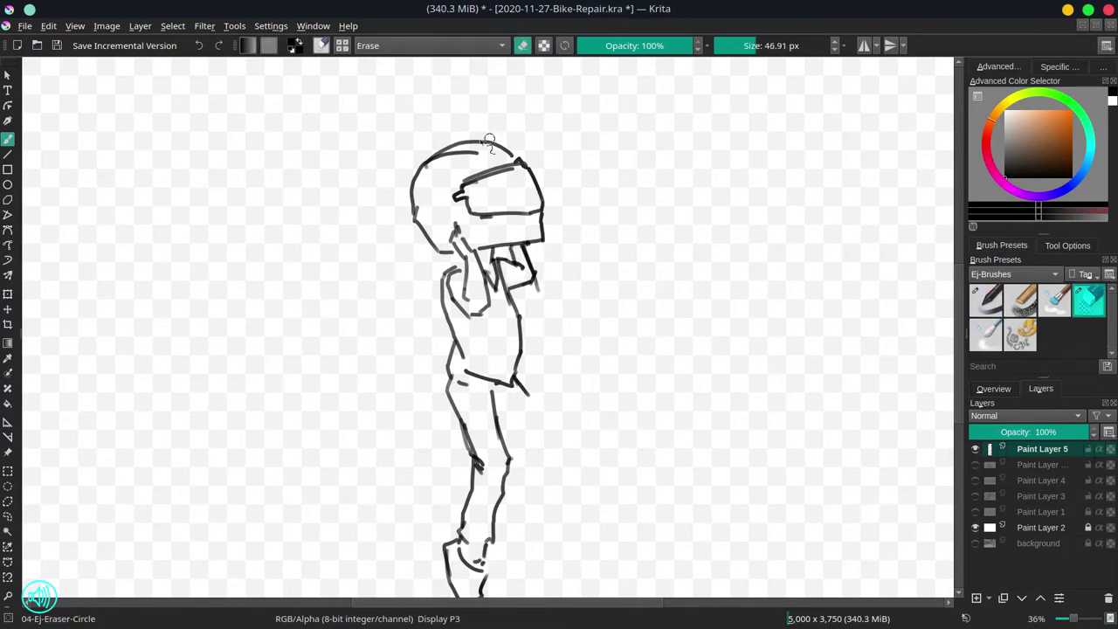
Duplicate Paint Layer 5, hide the copy and show the bike, seated figure and guide sketch layers again.
{"action": "left_click", "coordinate": [1003, 598]}
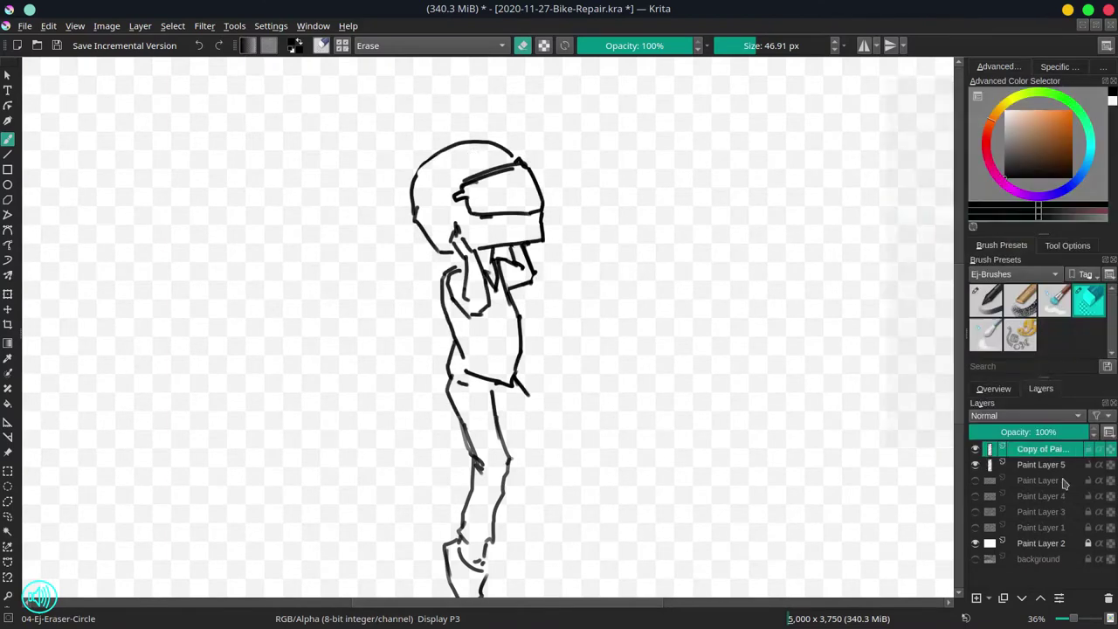
{"action": "left_click", "coordinate": [976, 449]}
{"action": "left_click", "coordinate": [976, 481]}
{"action": "left_click", "coordinate": [976, 496]}
{"action": "left_click", "coordinate": [976, 512]}
{"action": "left_click", "coordinate": [1041, 465]}
Scale down the helmeted figure on Paint Layer 5 and position it over the standing figure in the guide sketch.
{"action": "left_click", "coordinate": [8, 294]}
{"action": "mouse_move", "coordinate": [410, 140]}
{"action": "left_mouse_down"}
{"action": "mouse_move", "coordinate": [433, 177]}
{"action": "mouse_move", "coordinate": [443, 253]}
{"action": "left_mouse_up"}
{"action": "mouse_move", "coordinate": [458, 271]}
{"action": "left_mouse_down"}
{"action": "mouse_move", "coordinate": [466, 140]}
{"action": "mouse_move", "coordinate": [475, 207]}
{"action": "left_mouse_up"}
{"action": "left_click_drag", "start_coordinate": [496, 257], "coordinate": [479, 220]}
{"action": "left_click_drag", "start_coordinate": [457, 171], "coordinate": [466, 197]}
{"action": "left_click_drag", "start_coordinate": [525, 370], "coordinate": [522, 352]}
{"action": "key", "text": "Return"}
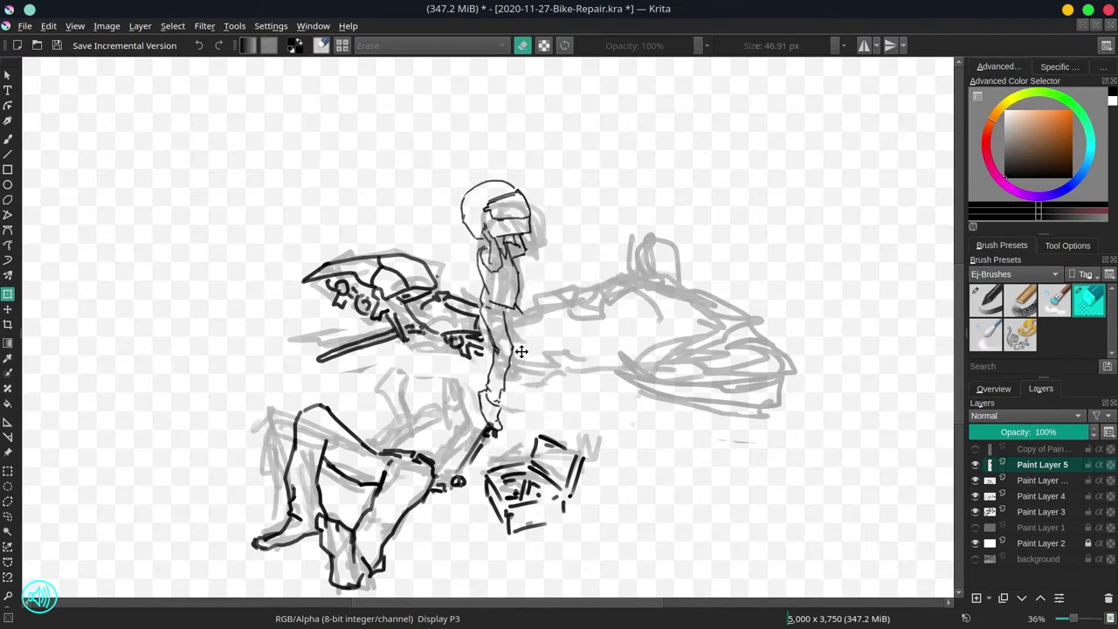
Erase the upper end of the slanted tool on Paint Layer 4 where it touches the helmeted figure's foot.
{"action": "left_click", "coordinate": [976, 481]}
{"action": "left_click", "coordinate": [976, 481]}
{"action": "left_click", "coordinate": [1020, 512]}
{"action": "left_click", "coordinate": [1021, 498]}
{"action": "key", "text": "b"}
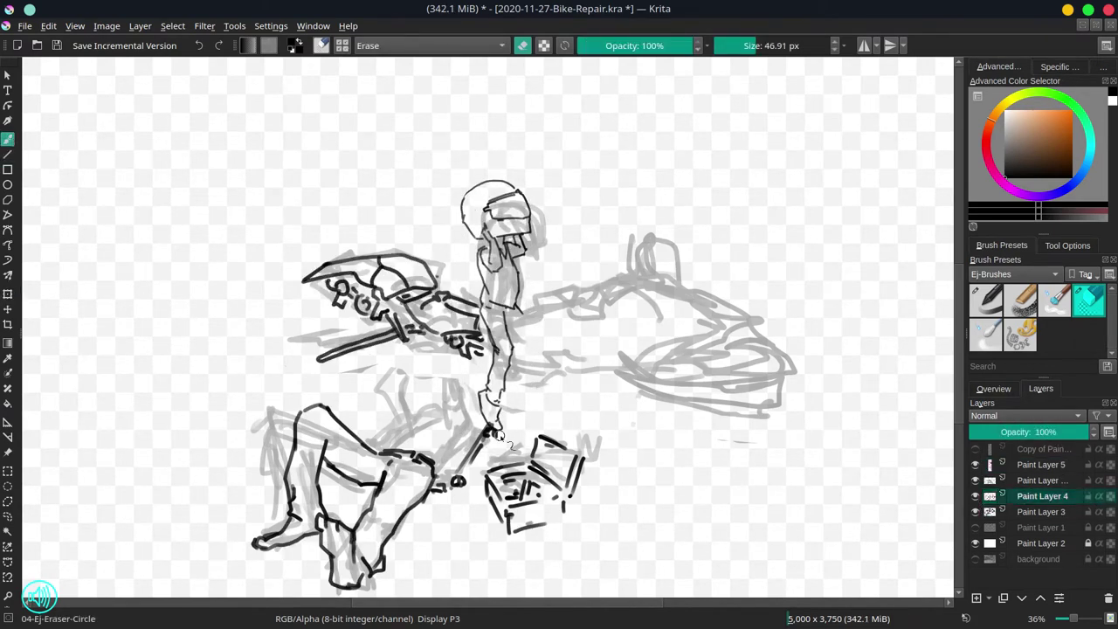
Merge Paint Layer 5 with the helmeted figure into the bike line-art layer below it.
{"action": "left_click", "coordinate": [976, 465]}
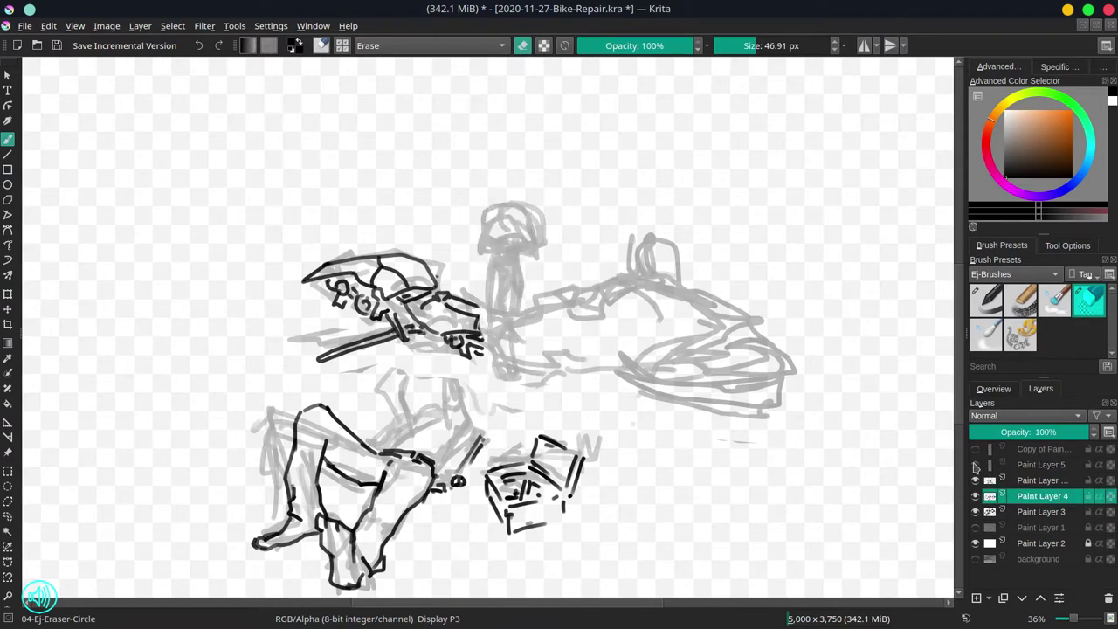
{"action": "left_click", "coordinate": [976, 465]}
{"action": "right_click", "coordinate": [1020, 465]}
{"action": "left_click", "coordinate": [990, 243]}
Mirror the canvas view and save the document.
{"action": "left_click", "coordinate": [995, 389]}
{"action": "left_click", "coordinate": [978, 599]}
{"action": "left_click", "coordinate": [1038, 390]}
{"action": "key", "text": "ctrl+s"}
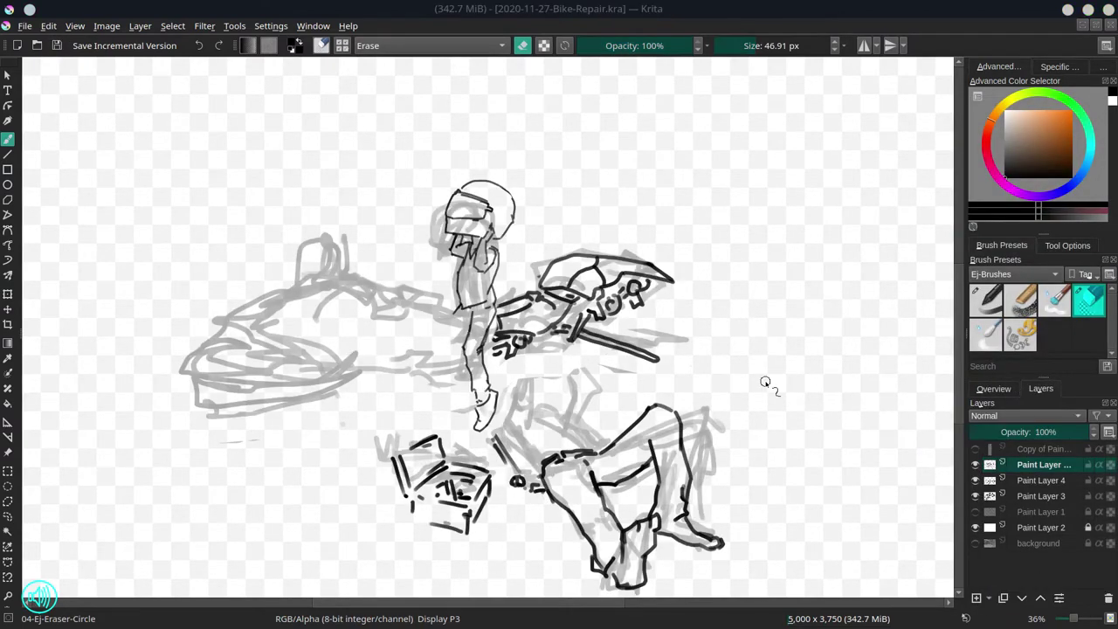
Draw the bike's seat and tank contour in front of the helmeted figure with the basic round brush, cleaning up strokes.
{"action": "left_click", "coordinate": [986, 304]}
{"action": "left_click_drag", "start_coordinate": [379, 282], "coordinate": [353, 299]}
{"action": "mouse_move", "coordinate": [357, 300]}
{"action": "left_mouse_down"}
{"action": "mouse_move", "coordinate": [370, 310]}
{"action": "mouse_move", "coordinate": [407, 275]}
{"action": "left_mouse_up"}
{"action": "left_click_drag", "start_coordinate": [406, 277], "coordinate": [406, 303]}
{"action": "mouse_move", "coordinate": [386, 273]}
{"action": "left_mouse_down"}
{"action": "mouse_move", "coordinate": [453, 289]}
{"action": "mouse_move", "coordinate": [407, 277]}
{"action": "mouse_move", "coordinate": [358, 299]}
{"action": "mouse_move", "coordinate": [463, 325]}
{"action": "left_mouse_up"}
{"action": "left_click", "coordinate": [1090, 301]}
{"action": "left_click", "coordinate": [987, 301]}
Draw the bike's windshield, handlebar and mirror, undoing and redrawing the windshield curve.
{"action": "left_click_drag", "start_coordinate": [337, 284], "coordinate": [355, 292]}
{"action": "left_click_drag", "start_coordinate": [232, 320], "coordinate": [337, 236]}
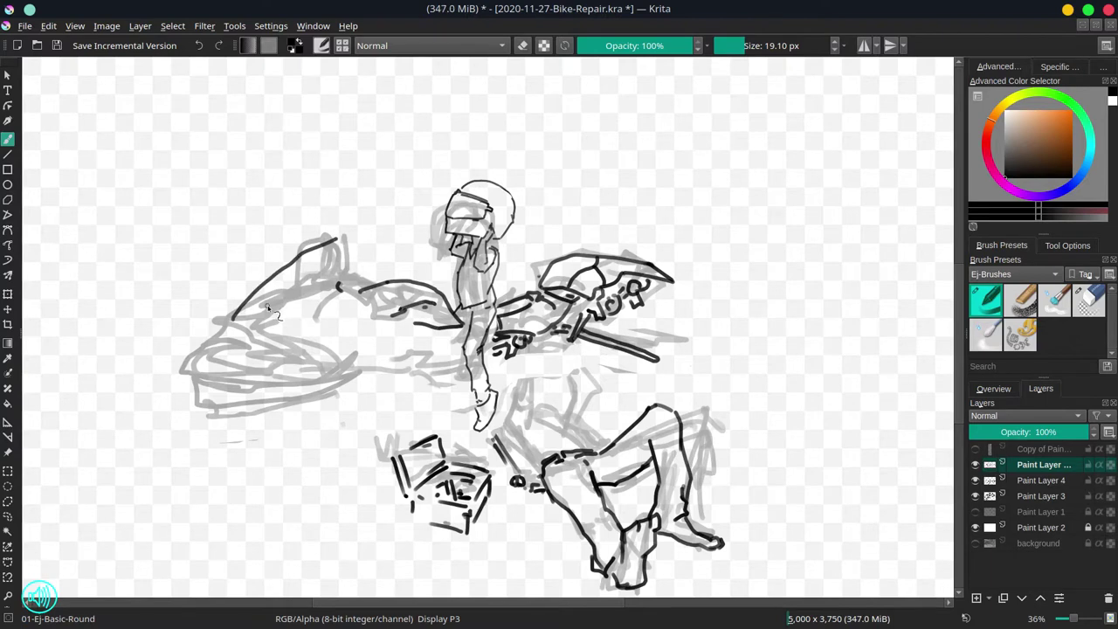
{"action": "key", "text": "ctrl+z"}
{"action": "mouse_move", "coordinate": [224, 325]}
{"action": "left_mouse_down"}
{"action": "mouse_move", "coordinate": [250, 288]}
{"action": "mouse_move", "coordinate": [347, 265]}
{"action": "mouse_move", "coordinate": [332, 268]}
{"action": "mouse_move", "coordinate": [335, 281]}
{"action": "mouse_move", "coordinate": [374, 288]}
{"action": "mouse_move", "coordinate": [378, 251]}
{"action": "left_mouse_up"}
{"action": "key", "text": "ctrl+z"}
{"action": "left_click_drag", "start_coordinate": [259, 304], "coordinate": [324, 277]}
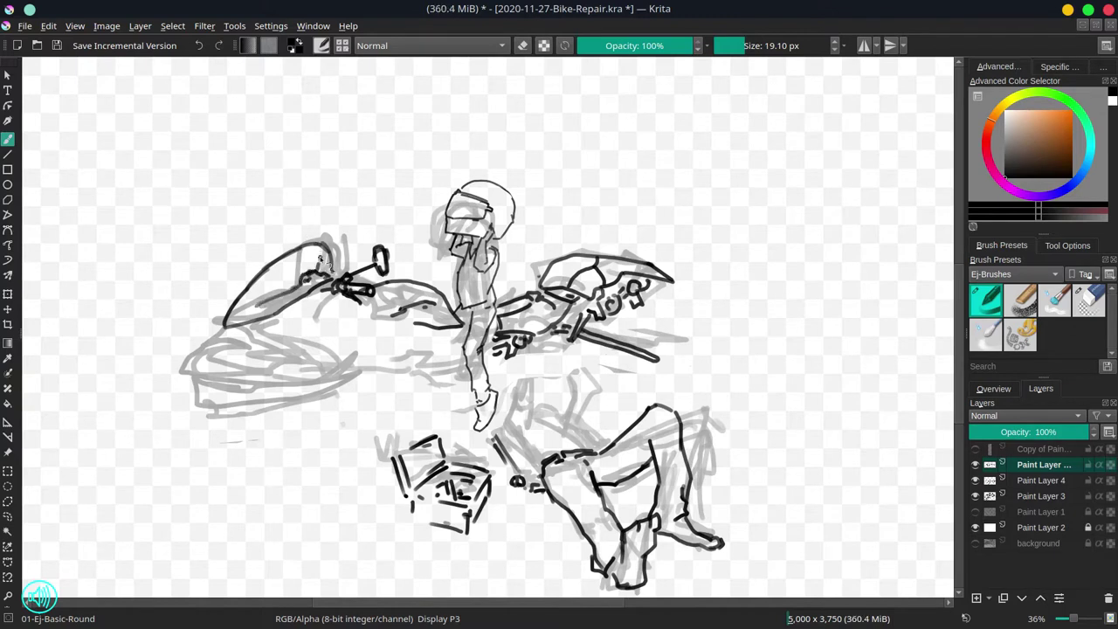
Outline the bike's front fairing with its headlights and lower edge.
{"action": "mouse_move", "coordinate": [225, 324]}
{"action": "left_mouse_down"}
{"action": "mouse_move", "coordinate": [183, 385]}
{"action": "mouse_move", "coordinate": [224, 382]}
{"action": "left_mouse_up"}
{"action": "mouse_move", "coordinate": [211, 361]}
{"action": "left_mouse_down"}
{"action": "mouse_move", "coordinate": [215, 381]}
{"action": "mouse_move", "coordinate": [252, 341]}
{"action": "left_mouse_up"}
{"action": "mouse_move", "coordinate": [208, 390]}
{"action": "left_mouse_down"}
{"action": "mouse_move", "coordinate": [264, 392]}
{"action": "mouse_move", "coordinate": [304, 333]}
{"action": "mouse_move", "coordinate": [215, 408]}
{"action": "mouse_move", "coordinate": [297, 422]}
{"action": "mouse_move", "coordinate": [371, 366]}
{"action": "left_mouse_up"}
Draw the fairing's side panel, the bike's central body and the mechanical parts under it.
{"action": "left_click", "coordinate": [1055, 301]}
{"action": "key", "text": "slash"}
{"action": "left_click_drag", "start_coordinate": [323, 329], "coordinate": [347, 339]}
{"action": "left_click_drag", "start_coordinate": [301, 303], "coordinate": [320, 327]}
{"action": "mouse_move", "coordinate": [347, 337]}
{"action": "left_mouse_down"}
{"action": "mouse_move", "coordinate": [369, 365]}
{"action": "mouse_move", "coordinate": [413, 328]}
{"action": "left_mouse_up"}
{"action": "mouse_move", "coordinate": [393, 367]}
{"action": "left_mouse_down"}
{"action": "mouse_move", "coordinate": [437, 367]}
{"action": "mouse_move", "coordinate": [428, 381]}
{"action": "mouse_move", "coordinate": [456, 388]}
{"action": "left_mouse_up"}
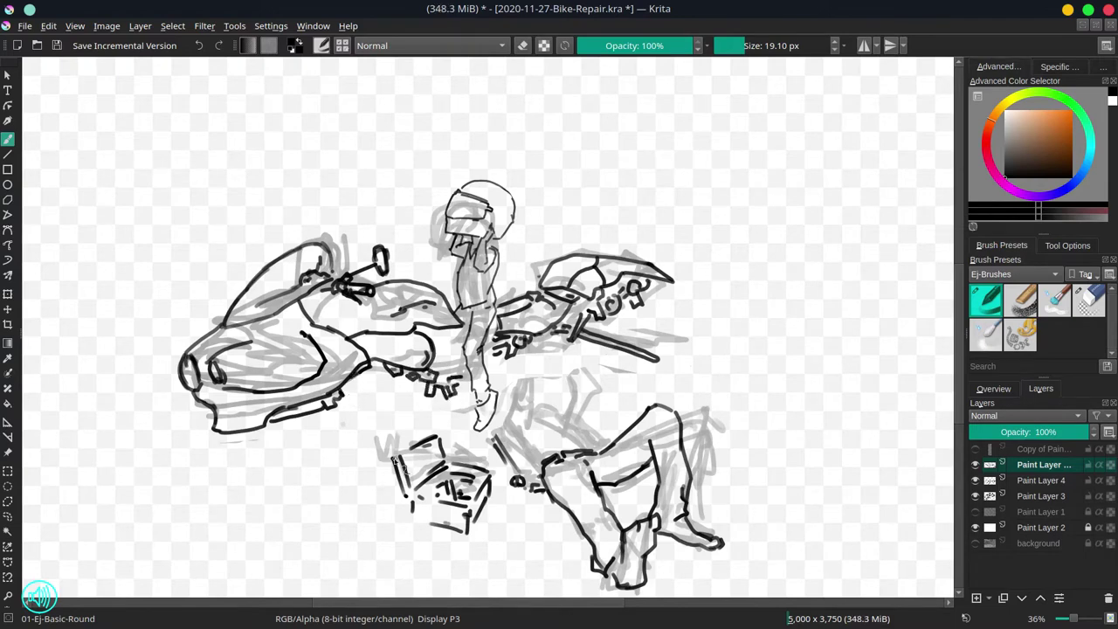
Hide the Paint Layer 3 guide sketch and draw engine and frame details around the helmeted figure's legs.
{"action": "left_click", "coordinate": [976, 496]}
{"action": "left_click_drag", "start_coordinate": [445, 355], "coordinate": [457, 364]}
{"action": "mouse_move", "coordinate": [434, 335]}
{"action": "left_mouse_down"}
{"action": "mouse_move", "coordinate": [453, 335]}
{"action": "mouse_move", "coordinate": [465, 351]}
{"action": "left_mouse_up"}
{"action": "left_click_drag", "start_coordinate": [463, 370], "coordinate": [495, 362]}
{"action": "left_click_drag", "start_coordinate": [500, 328], "coordinate": [553, 303]}
{"action": "left_click_drag", "start_coordinate": [457, 311], "coordinate": [463, 337]}
Draw a short slanted bar extending below the bike's front fairing, switching to the eraser for cleanup.
{"action": "key", "text": "slash"}
{"action": "key", "text": "slash"}
{"action": "left_click_drag", "start_coordinate": [323, 406], "coordinate": [354, 456]}
{"action": "key", "text": "slash"}
{"action": "key", "text": "slash"}
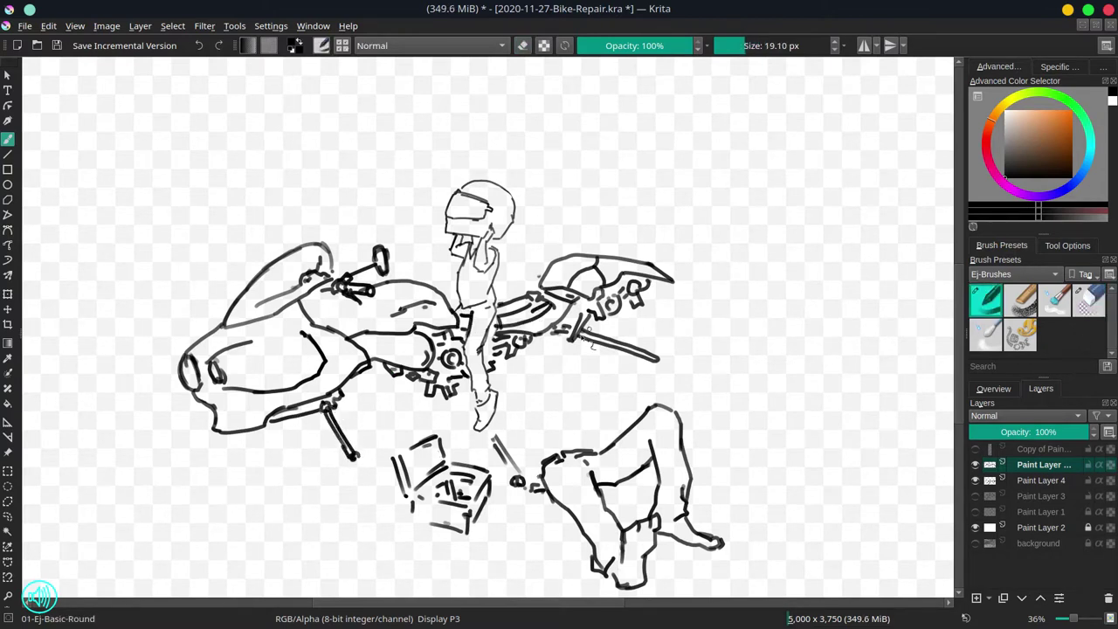
Strengthen the slanted tool beside the seated figure, touch up the fairing's headlight and save the document.
{"action": "left_click_drag", "start_coordinate": [487, 439], "coordinate": [533, 485]}
{"action": "key", "text": "slash"}
{"action": "key", "text": "slash"}
{"action": "left_click_drag", "start_coordinate": [229, 395], "coordinate": [194, 351]}
{"action": "key", "text": "ctrl+s"}
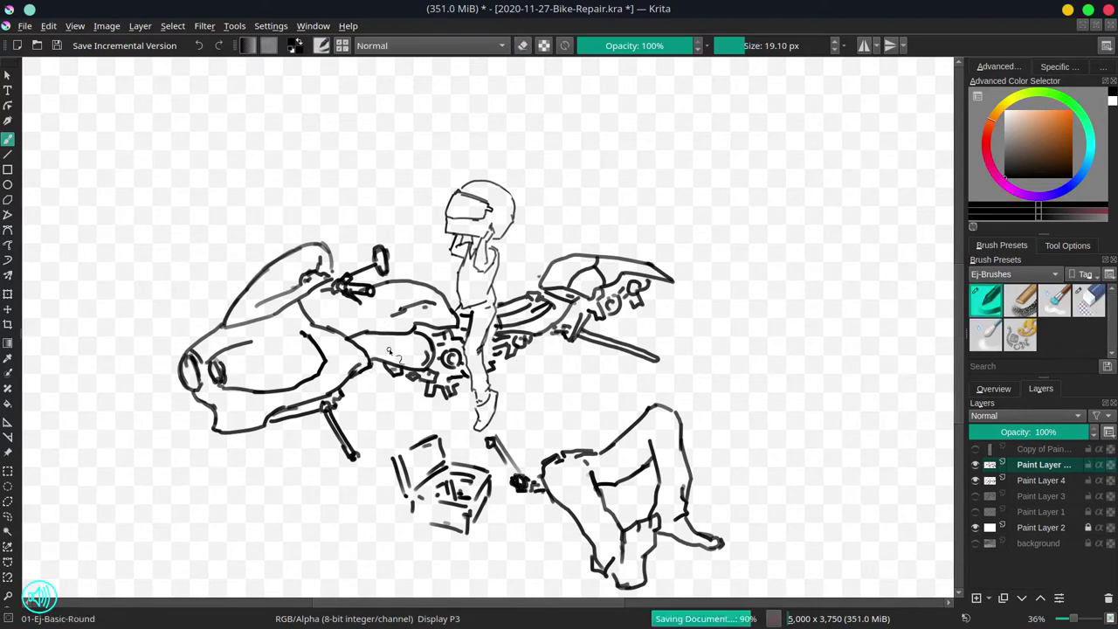
Draw a horizontal bar with a thick end and extra engine details behind the helmeted figure's lower leg.
{"action": "key", "text": "slash"}
{"action": "key", "text": "slash"}
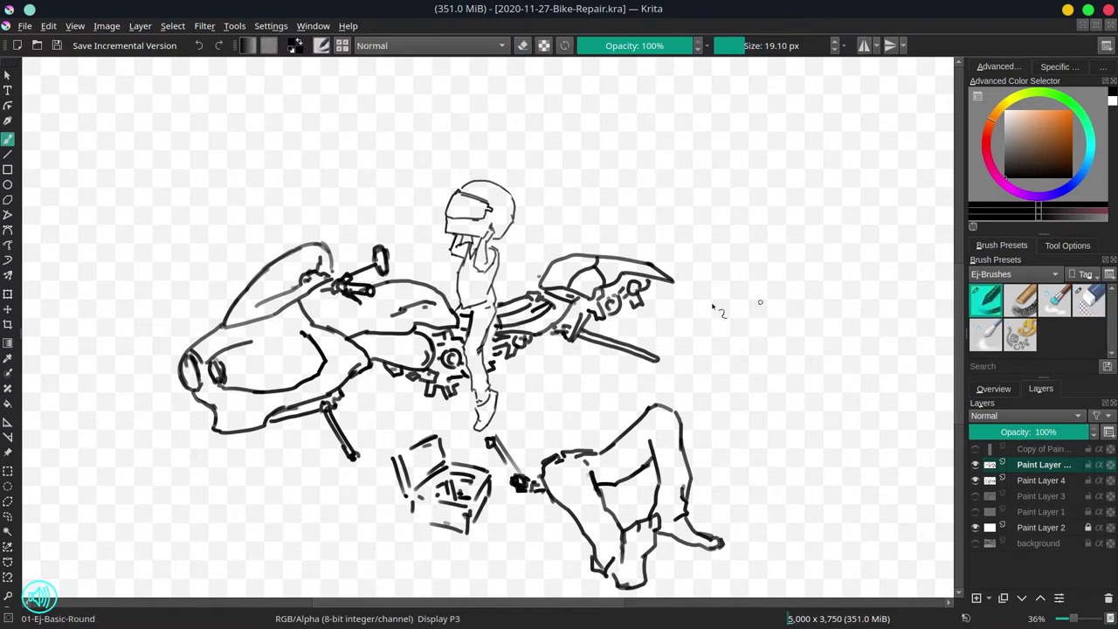
{"action": "mouse_move", "coordinate": [494, 383]}
{"action": "left_mouse_down"}
{"action": "mouse_move", "coordinate": [523, 360]}
{"action": "mouse_move", "coordinate": [592, 378]}
{"action": "left_mouse_up"}
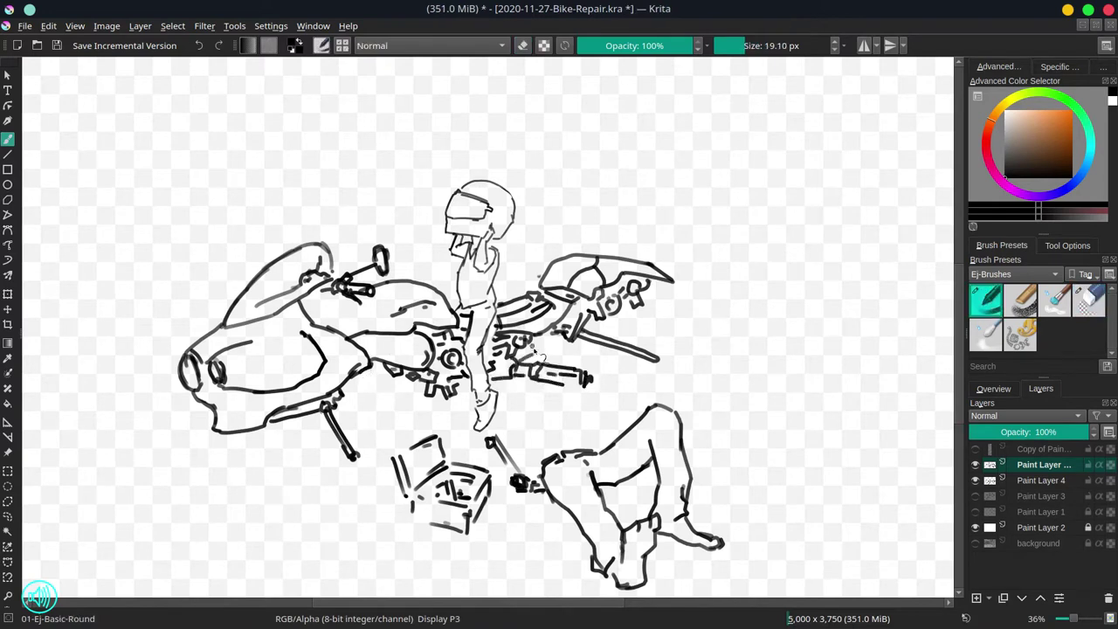
Draw short coil-like detail strokes on the bike's rear frame beside the helmeted figure's leg.
{"action": "left_click_drag", "start_coordinate": [535, 340], "coordinate": [539, 351]}
{"action": "left_click_drag", "start_coordinate": [546, 337], "coordinate": [560, 346]}
Show the Paint Layer 3 guide sketch and outline the seated figure's torso and waistband beneath the bike, undoing the last stray stroke.
{"action": "left_click", "coordinate": [976, 496]}
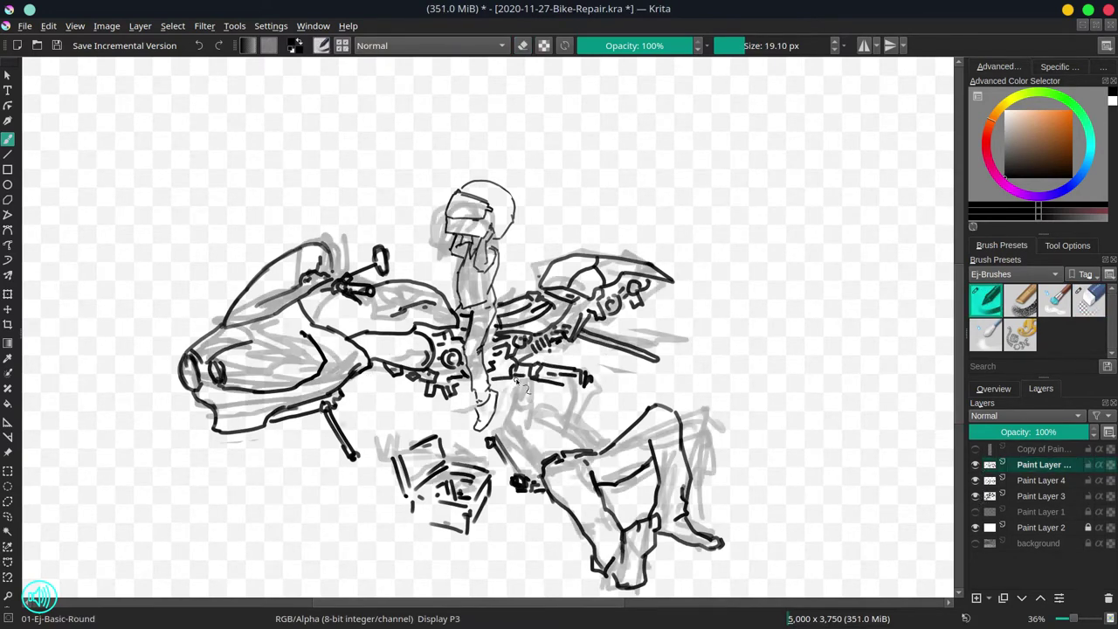
{"action": "mouse_move", "coordinate": [516, 385]}
{"action": "left_mouse_down"}
{"action": "mouse_move", "coordinate": [522, 439]}
{"action": "mouse_move", "coordinate": [540, 469]}
{"action": "mouse_move", "coordinate": [510, 416]}
{"action": "left_mouse_up"}
{"action": "key", "text": "slash"}
{"action": "mouse_move", "coordinate": [514, 437]}
{"action": "left_mouse_down"}
{"action": "mouse_move", "coordinate": [526, 446]}
{"action": "mouse_move", "coordinate": [507, 417]}
{"action": "mouse_move", "coordinate": [541, 471]}
{"action": "left_mouse_up"}
{"action": "key", "text": "slash"}
{"action": "key", "text": "slash"}
{"action": "key", "text": "slash"}
{"action": "left_click_drag", "start_coordinate": [507, 406], "coordinate": [515, 375]}
{"action": "left_click_drag", "start_coordinate": [521, 425], "coordinate": [522, 380]}
{"action": "left_click_drag", "start_coordinate": [515, 422], "coordinate": [559, 411]}
{"action": "mouse_move", "coordinate": [546, 354]}
{"action": "left_mouse_down"}
{"action": "mouse_move", "coordinate": [591, 443]}
{"action": "mouse_move", "coordinate": [544, 448]}
{"action": "left_mouse_up"}
{"action": "key", "text": "ctrl+z"}
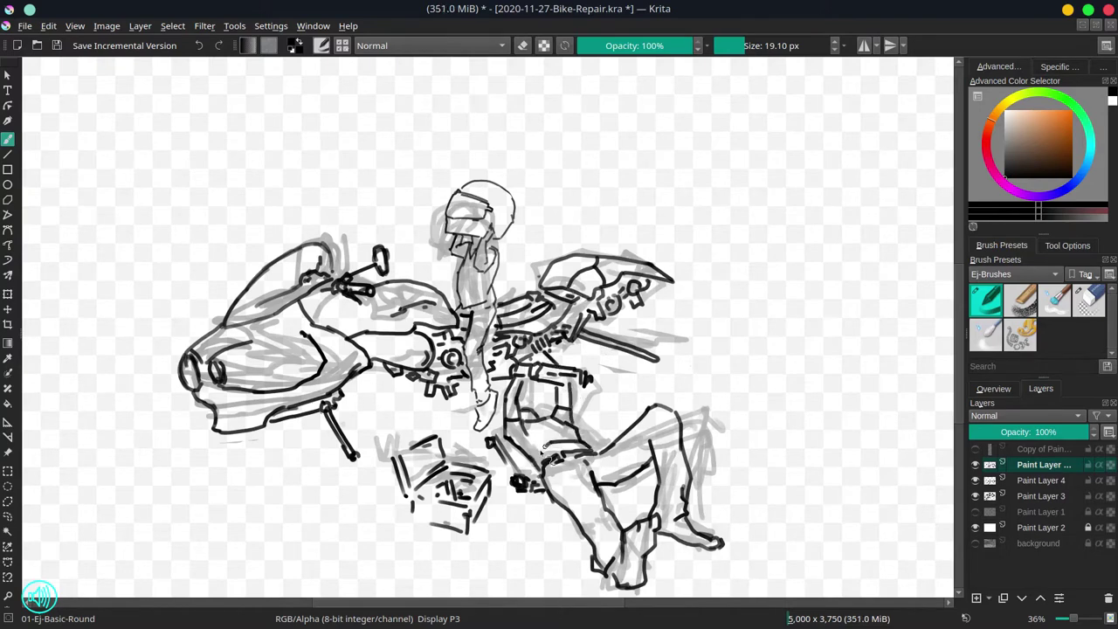
Hide the Paint Layer 3 guide sketch and save the document.
{"action": "left_click", "coordinate": [976, 496]}
{"action": "scroll", "coordinate": [581, 313], "scroll_direction": "down", "scroll_amount": 3}
{"action": "key", "text": "ctrl+s"}
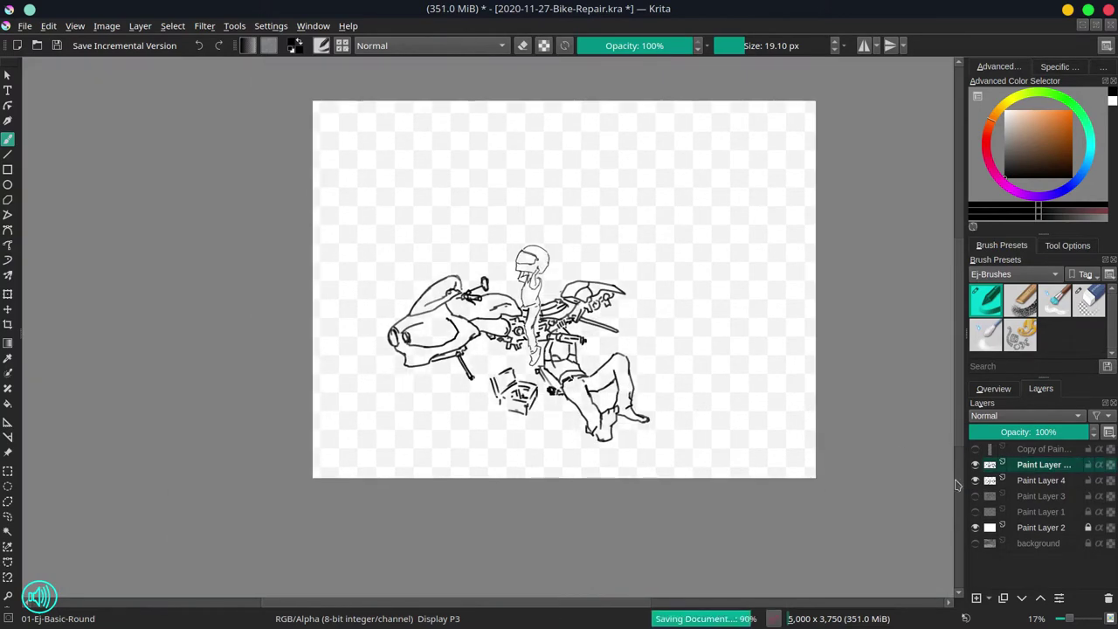
Merge the line-art layers and nudge the drawing slightly up and to the right against the shown Paint Layer 1 background sketch.
{"action": "left_click", "coordinate": [975, 496]}
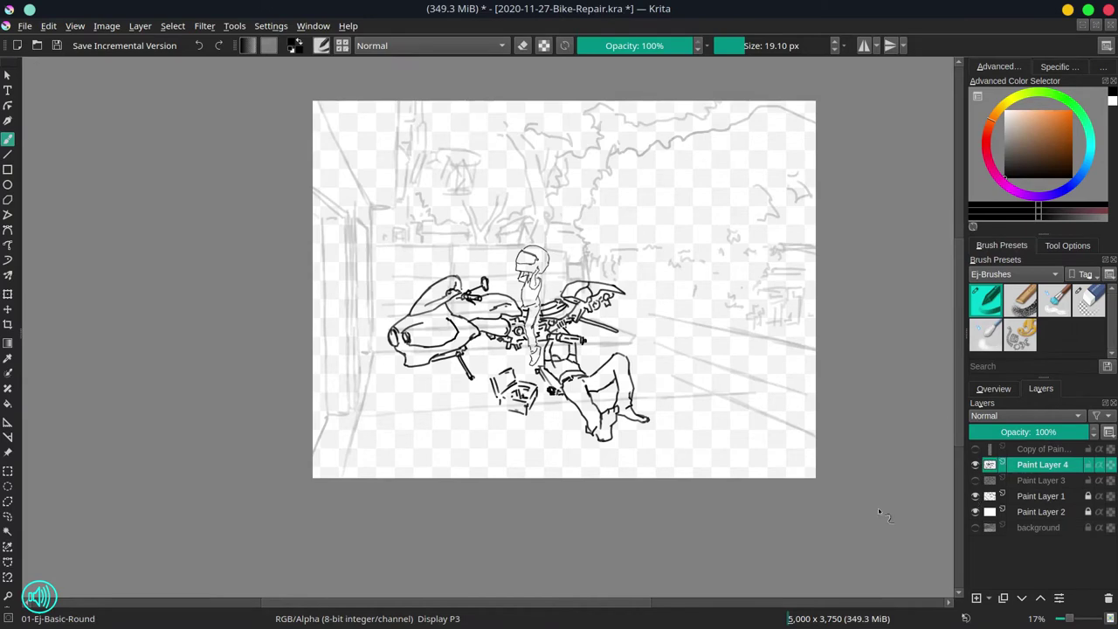
{"action": "key", "text": "t"}
{"action": "mouse_move", "coordinate": [622, 401]}
{"action": "left_mouse_down"}
{"action": "mouse_move", "coordinate": [620, 388]}
{"action": "mouse_move", "coordinate": [624, 398]}
{"action": "left_mouse_up"}
{"action": "key", "text": "ctrl+t"}
{"action": "left_click_drag", "start_coordinate": [391, 437], "coordinate": [427, 417]}
{"action": "left_click_drag", "start_coordinate": [599, 341], "coordinate": [573, 355]}
{"action": "left_click_drag", "start_coordinate": [399, 427], "coordinate": [408, 422]}
{"action": "key", "text": "Escape"}
{"action": "key", "text": "ctrl+r"}
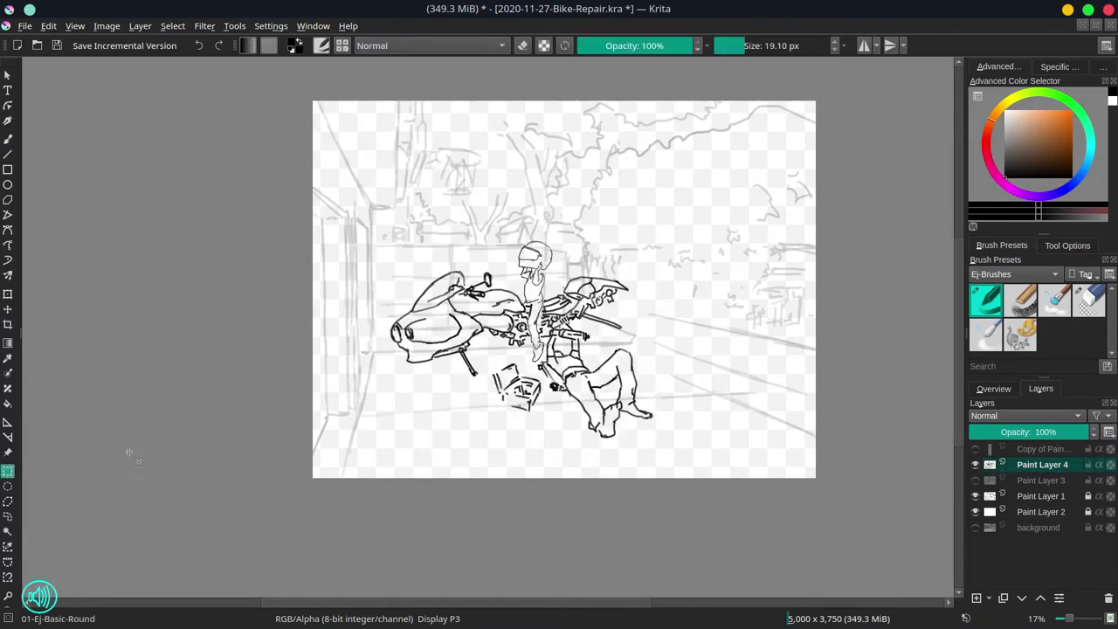
Select the seated figure's legs with a polygonal selection and scale them down slightly toward the torso.
{"action": "left_click", "coordinate": [8, 502]}
{"action": "left_click", "coordinate": [636, 317]}
{"action": "left_click", "coordinate": [578, 422]}
{"action": "double_click", "coordinate": [678, 324]}
{"action": "left_click", "coordinate": [8, 295]}
{"action": "left_click_drag", "start_coordinate": [688, 455], "coordinate": [674, 441]}
{"action": "left_click_drag", "start_coordinate": [657, 393], "coordinate": [654, 395]}
{"action": "left_click_drag", "start_coordinate": [674, 445], "coordinate": [669, 441]}
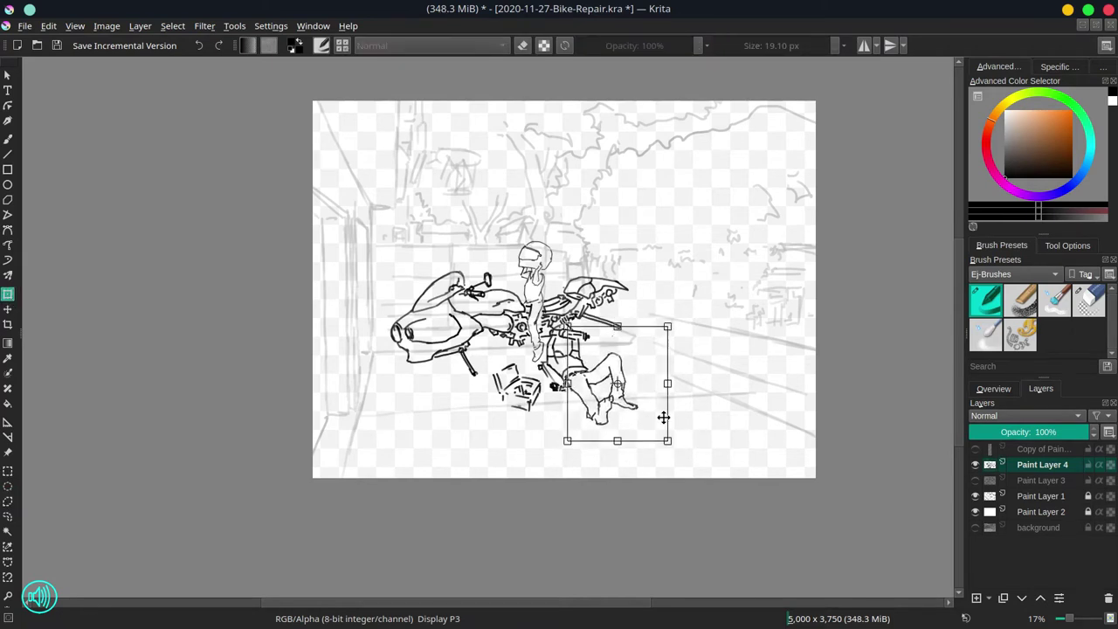
{"action": "key", "text": "Return"}
Deselect the legs, then erase and redraw the lines joining them to the seated figure's torso.
{"action": "key", "text": "b"}
{"action": "key", "text": "e"}
{"action": "key", "text": "e"}
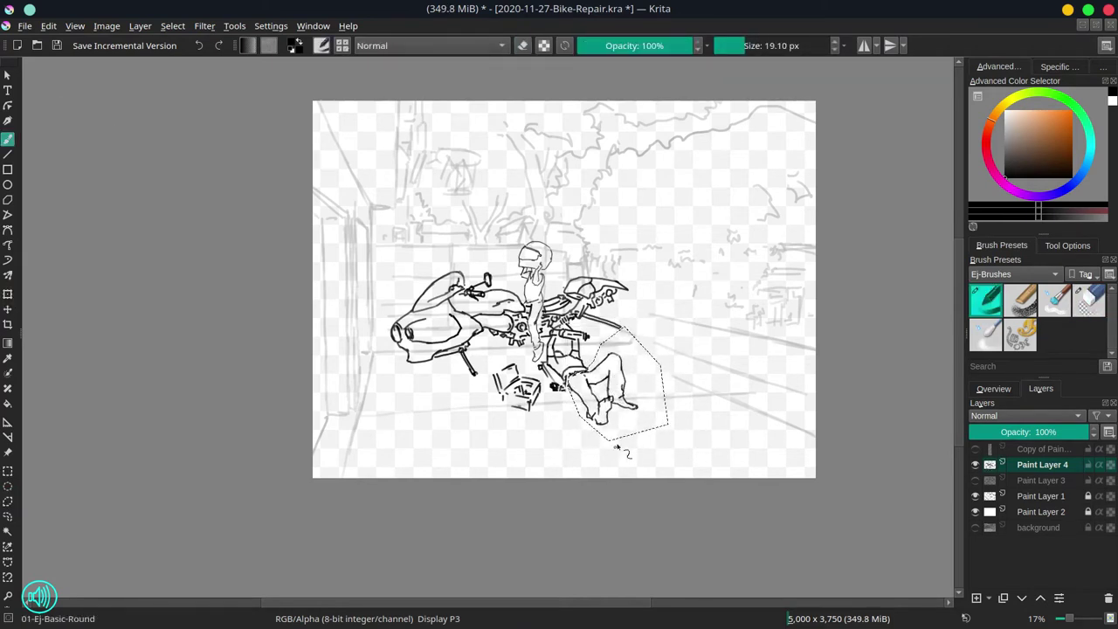
{"action": "key", "text": "e"}
{"action": "left_click", "coordinate": [986, 302]}
{"action": "left_click", "coordinate": [172, 26]}
{"action": "left_click", "coordinate": [157, 57]}
{"action": "left_click", "coordinate": [1082, 307]}
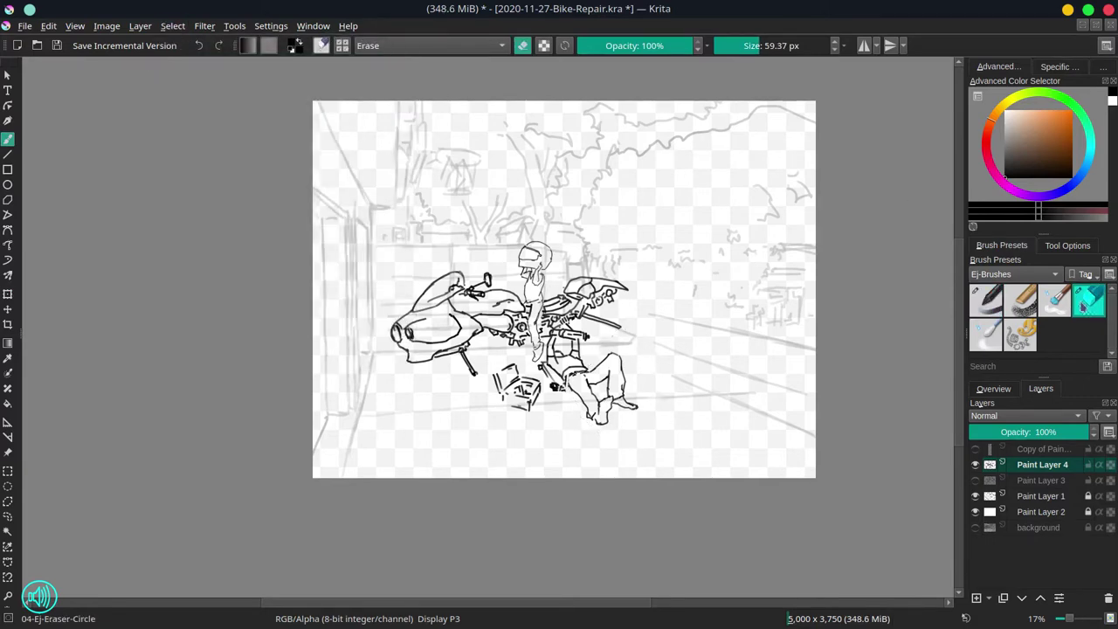
{"action": "key", "text": "slash"}
{"action": "left_click_drag", "start_coordinate": [579, 394], "coordinate": [571, 368]}
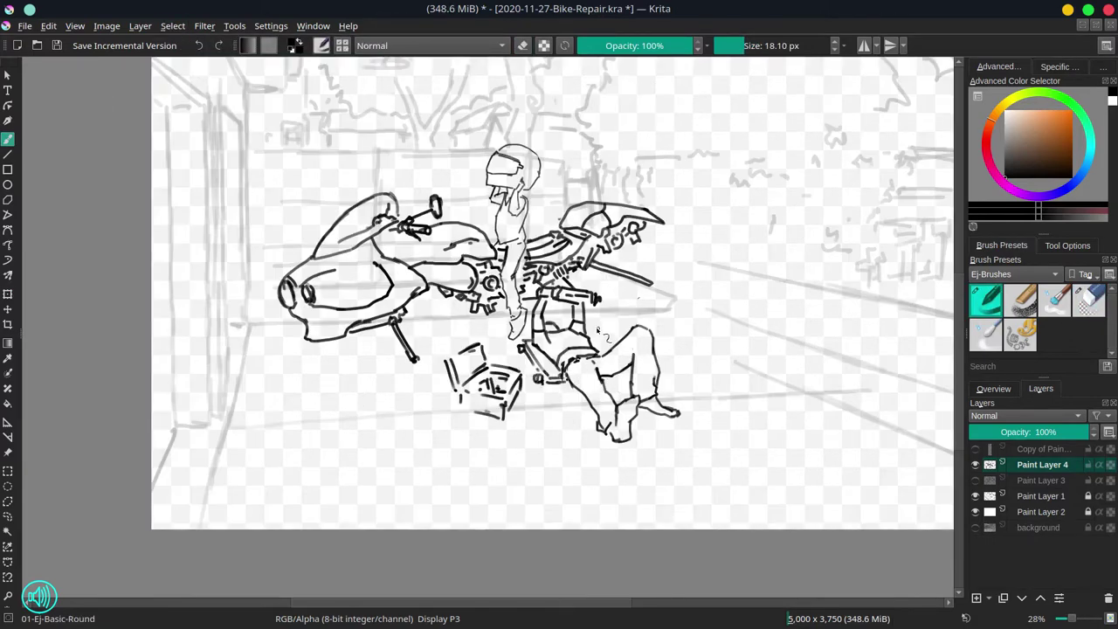
Scale down the whole bike-and-figures drawing on Paint Layer 4 and reposition it within the driveway background.
{"action": "left_click", "coordinate": [8, 295]}
{"action": "left_click_drag", "start_coordinate": [556, 420], "coordinate": [547, 408]}
{"action": "left_click_drag", "start_coordinate": [669, 430], "coordinate": [631, 402]}
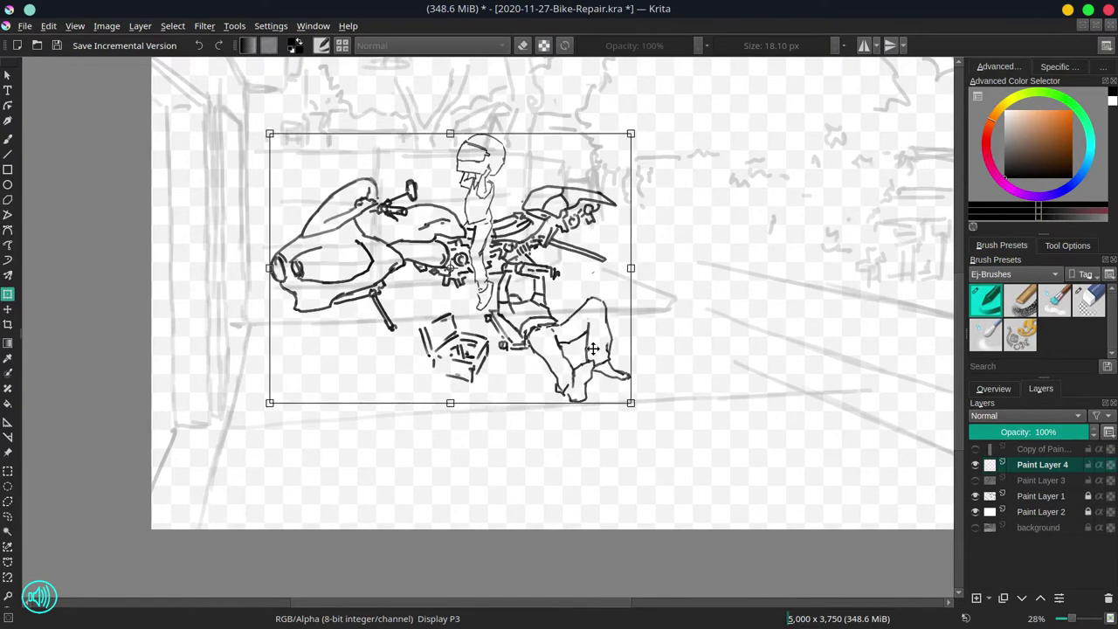
{"action": "mouse_move", "coordinate": [593, 344]}
{"action": "left_mouse_down"}
{"action": "mouse_move", "coordinate": [610, 370]}
{"action": "mouse_move", "coordinate": [607, 353]}
{"action": "left_mouse_up"}
{"action": "left_click_drag", "start_coordinate": [284, 140], "coordinate": [326, 185]}
{"action": "left_click_drag", "start_coordinate": [557, 340], "coordinate": [536, 339]}
{"action": "key", "text": "Return"}
{"action": "scroll", "coordinate": [581, 372], "scroll_direction": "down", "scroll_amount": 2}
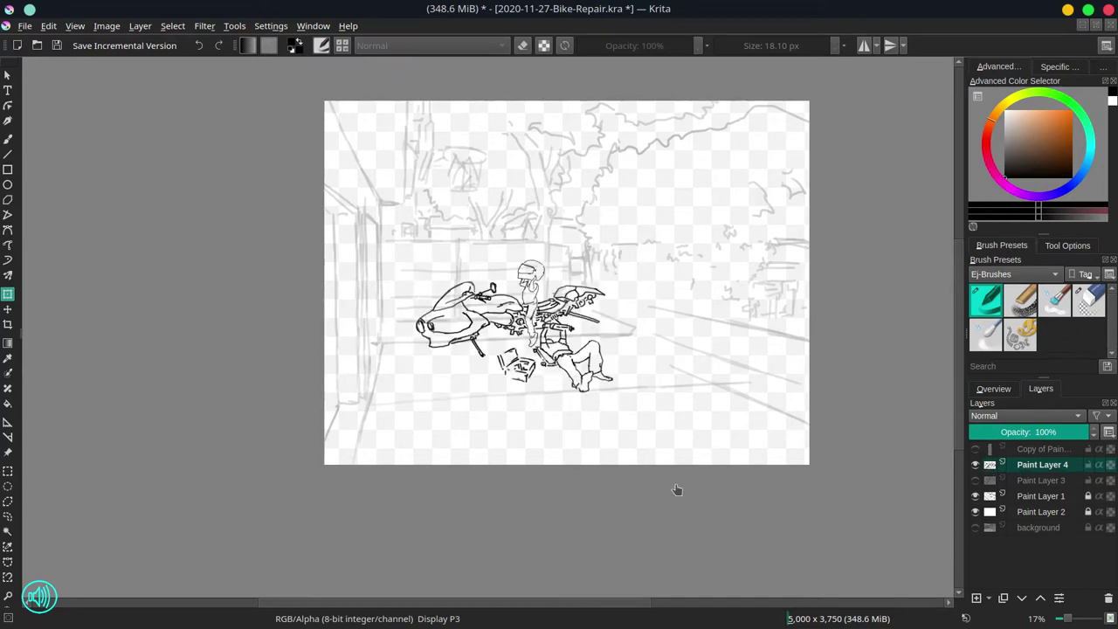
Erase the headlights on the bike's fairing and redraw the nose with a curved inner outline.
{"action": "left_click", "coordinate": [1086, 304]}
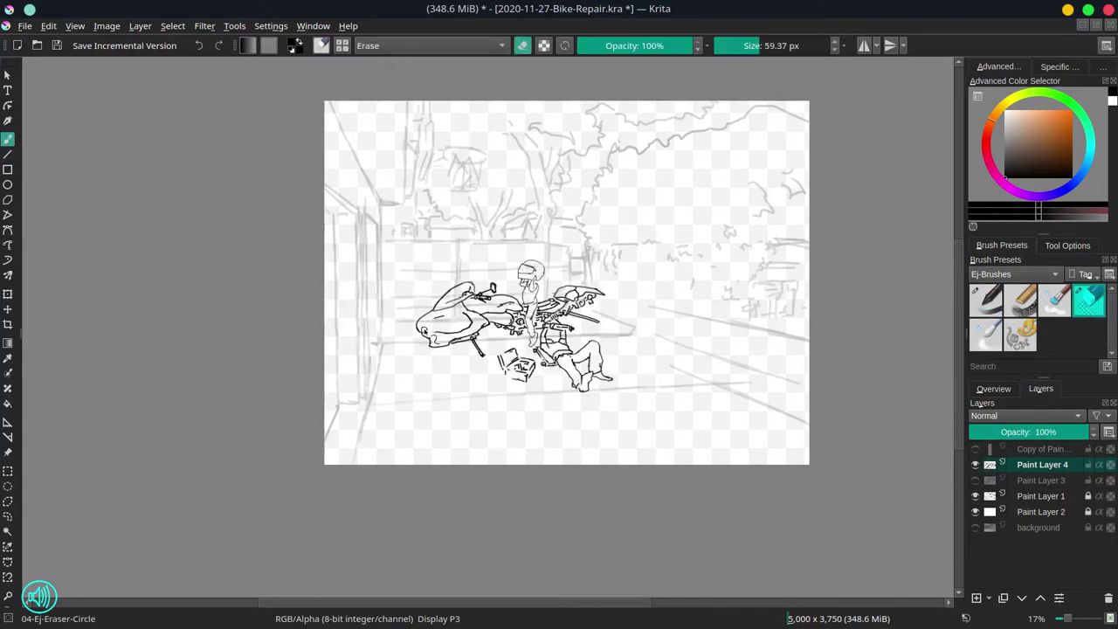
{"action": "key", "text": "/"}
{"action": "scroll", "coordinate": [434, 339], "scroll_direction": "up", "scroll_amount": 2}
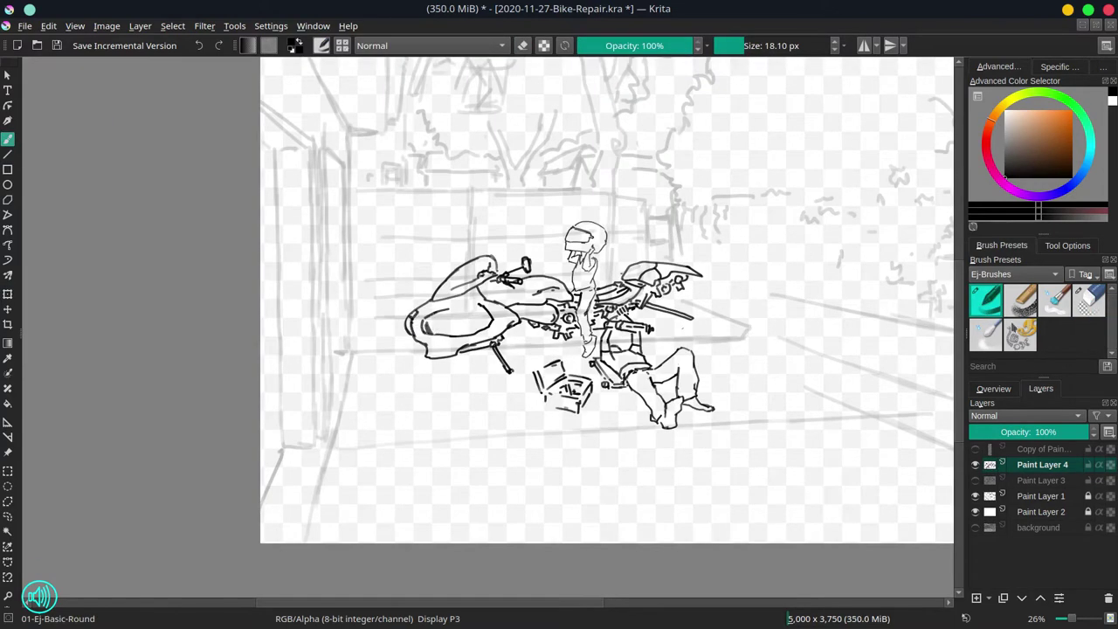
{"action": "left_click", "coordinate": [1101, 305]}
{"action": "key", "text": "slash"}
{"action": "scroll", "coordinate": [763, 353], "scroll_direction": "down", "scroll_amount": 2}
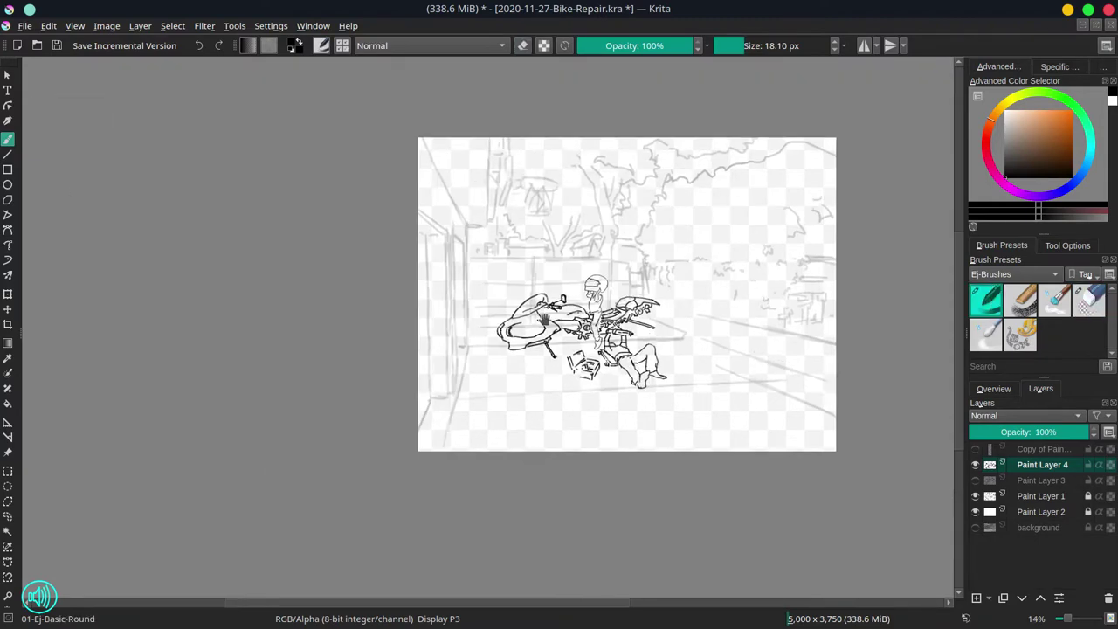
{"action": "scroll", "coordinate": [539, 359], "scroll_direction": "up", "scroll_amount": 3}
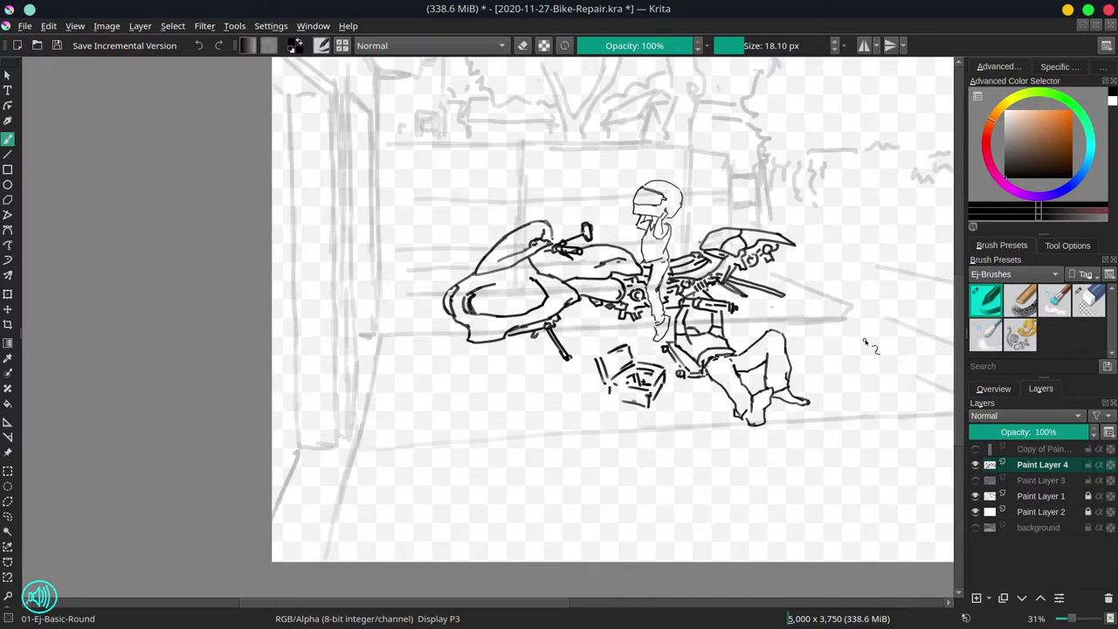
Erase Paint Layer 1's background lines crossing the bike and figures, save the document, and set the layer's opacity to 100%.
{"action": "scroll", "coordinate": [865, 342], "scroll_direction": "down", "scroll_amount": 3}
{"action": "left_click", "coordinate": [1033, 496]}
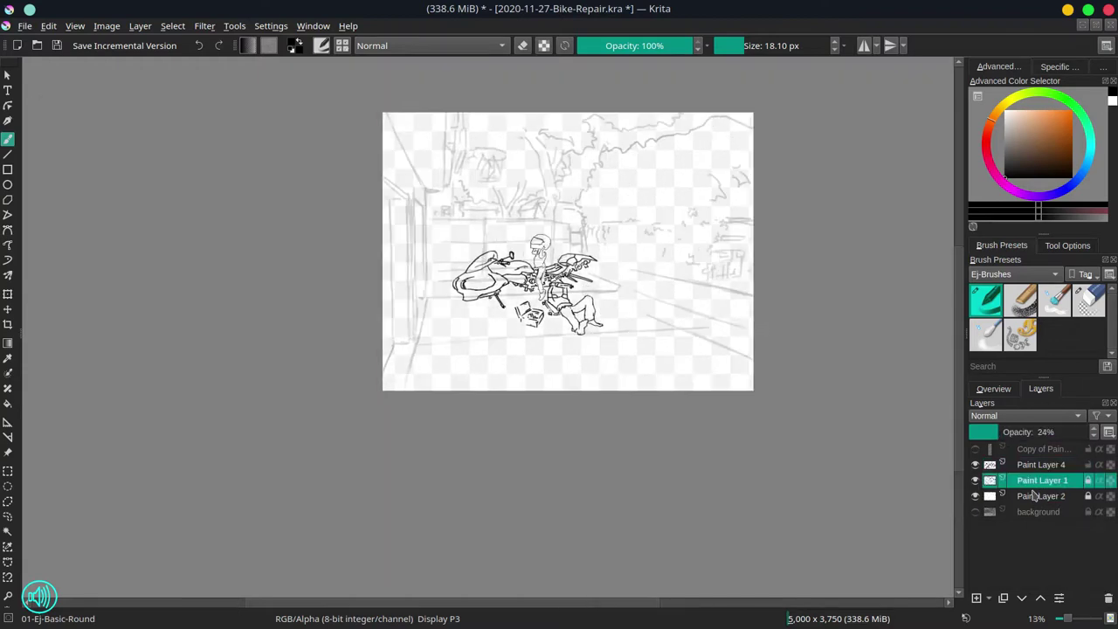
{"action": "left_click", "coordinate": [1089, 300]}
{"action": "scroll", "coordinate": [513, 294], "scroll_direction": "up", "scroll_amount": 1}
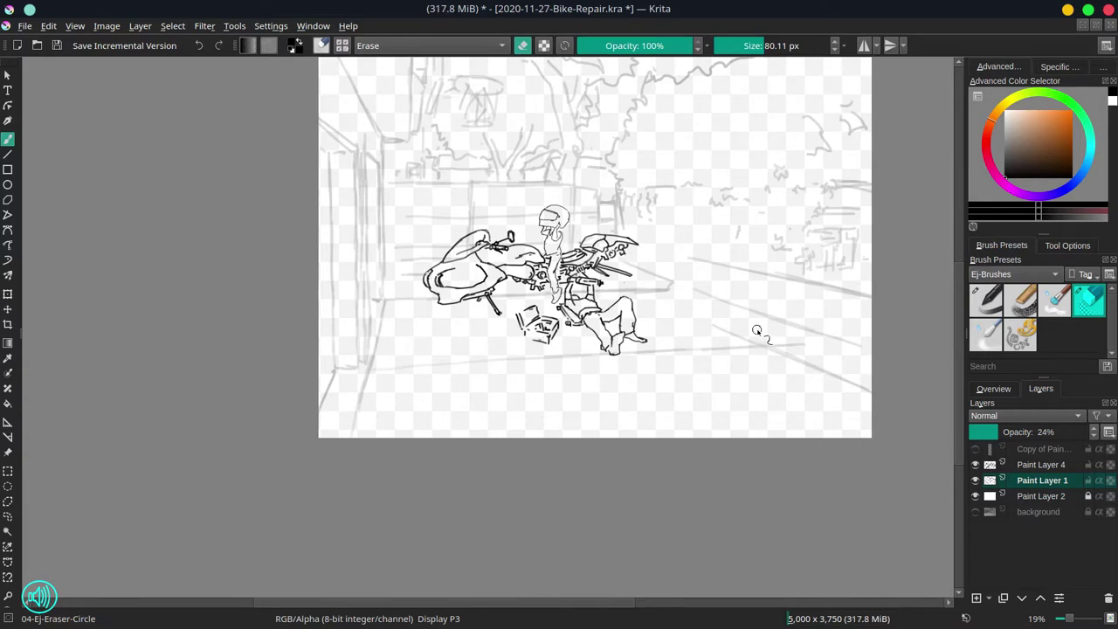
{"action": "key", "text": "ctrl+s"}
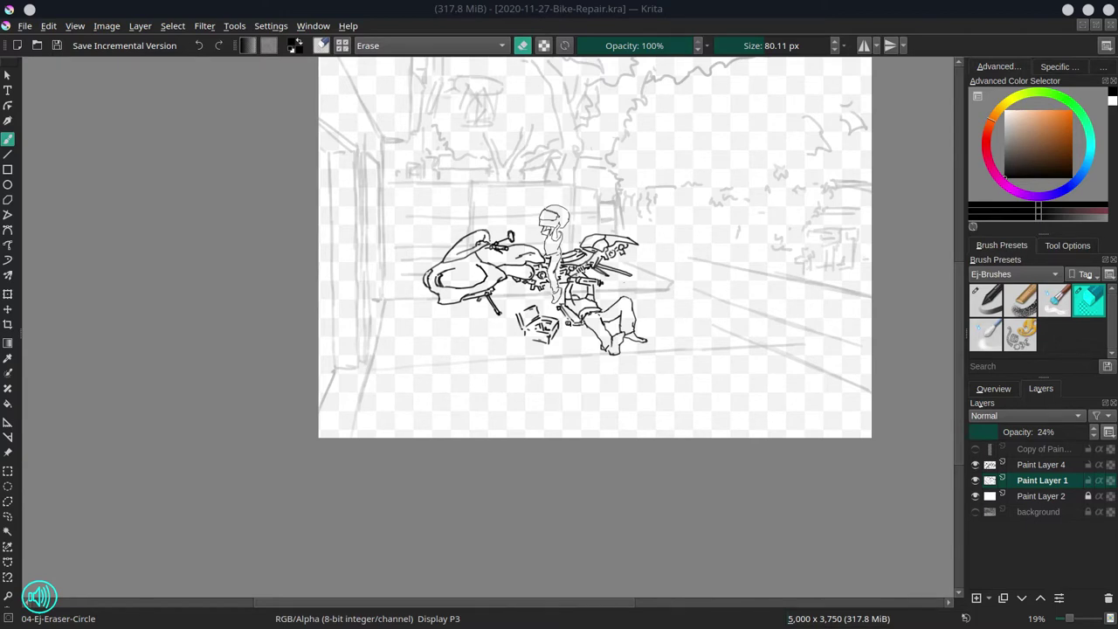
{"action": "left_click_drag", "start_coordinate": [1004, 432], "coordinate": [1089, 432]}
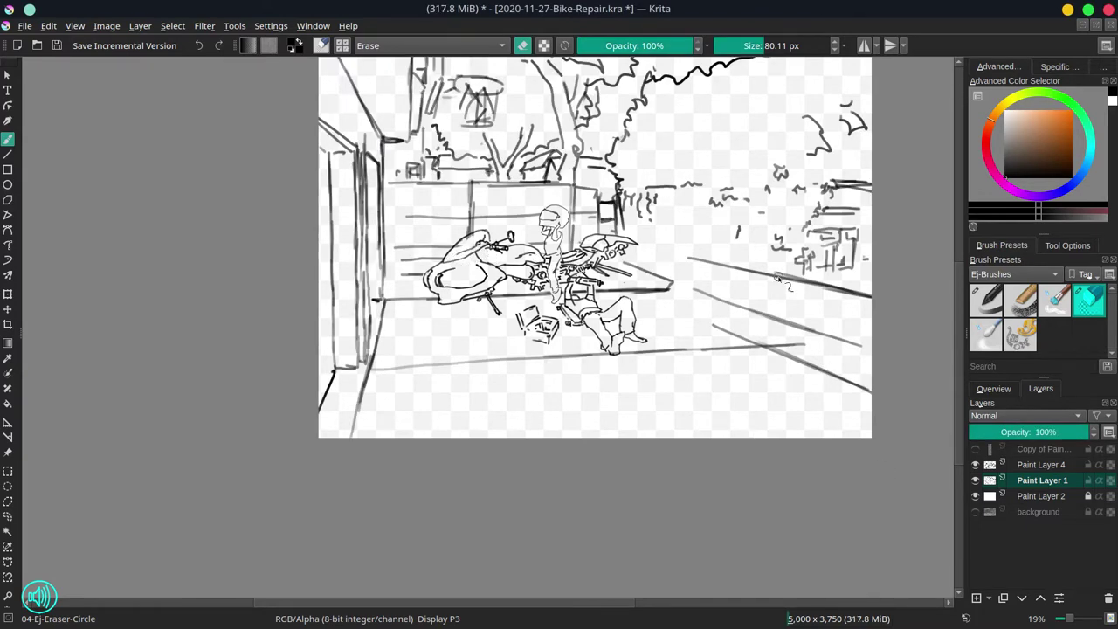
On Paint Layer 4, redraw the seated figure's bent leg and erase stray lines around the knees.
{"action": "key", "text": "Page_Up"}
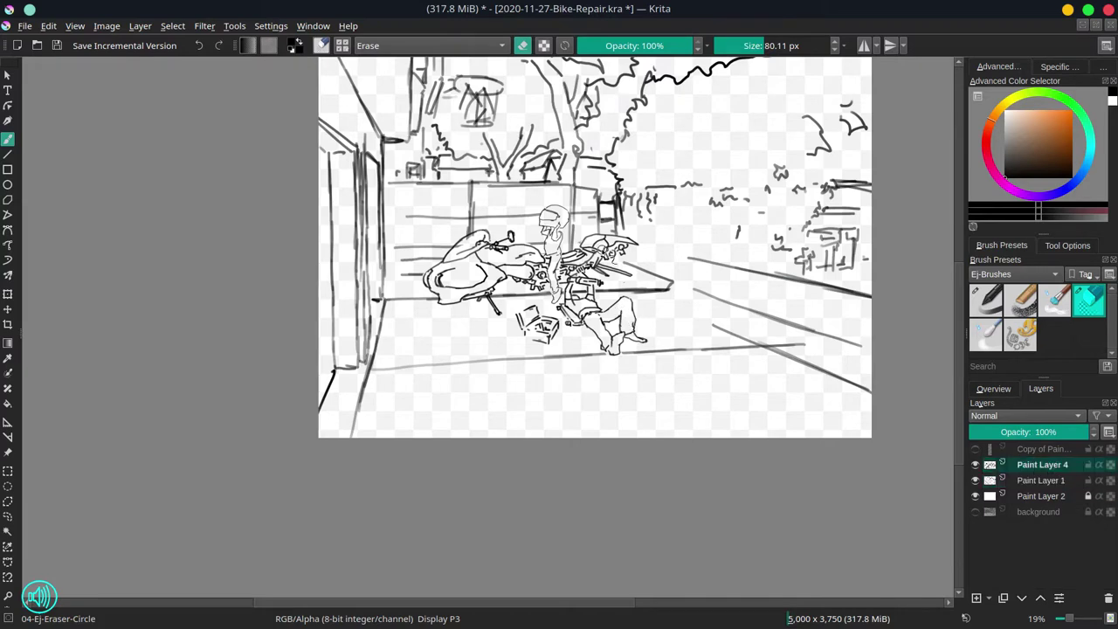
{"action": "scroll", "coordinate": [627, 316], "scroll_direction": "up", "scroll_amount": 1, "text": "ctrl"}
{"action": "key", "text": "slash"}
{"action": "left_click_drag", "start_coordinate": [620, 292], "coordinate": [627, 335]}
{"action": "left_click", "coordinate": [1089, 301]}
{"action": "mouse_move", "coordinate": [611, 301]}
{"action": "left_mouse_down"}
{"action": "mouse_move", "coordinate": [610, 326]}
{"action": "mouse_move", "coordinate": [589, 304]}
{"action": "left_mouse_up"}
{"action": "mouse_move", "coordinate": [591, 310]}
{"action": "left_mouse_down"}
{"action": "mouse_move", "coordinate": [614, 292]}
{"action": "mouse_move", "coordinate": [599, 297]}
{"action": "left_mouse_up"}
{"action": "left_click", "coordinate": [985, 301]}
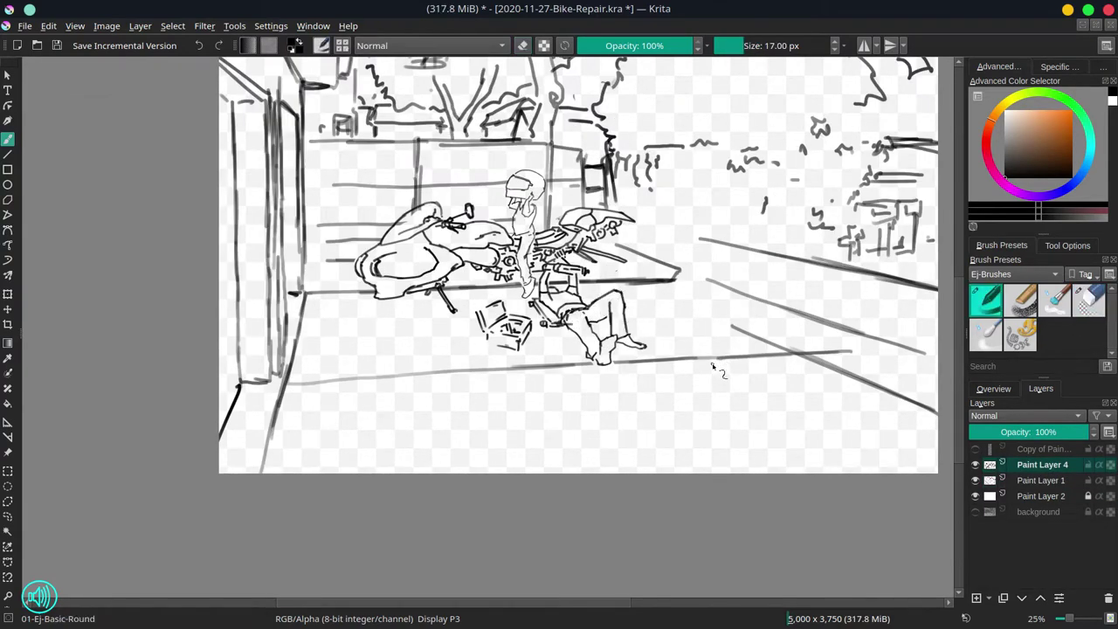
Save the document and redraw the open toolbox with firmer, more complete outlines.
{"action": "scroll", "coordinate": [737, 317], "scroll_direction": "down", "scroll_amount": 2, "text": "ctrl"}
{"action": "scroll", "coordinate": [638, 341], "scroll_direction": "up", "scroll_amount": 3, "text": "ctrl"}
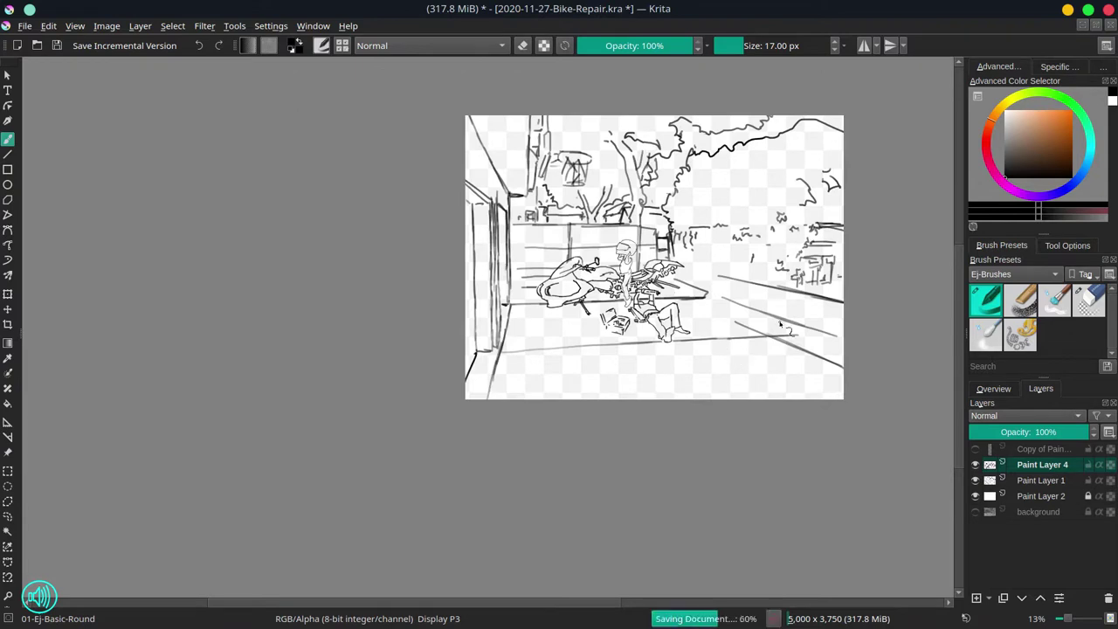
{"action": "key", "text": "slash"}
{"action": "key", "text": "slash"}
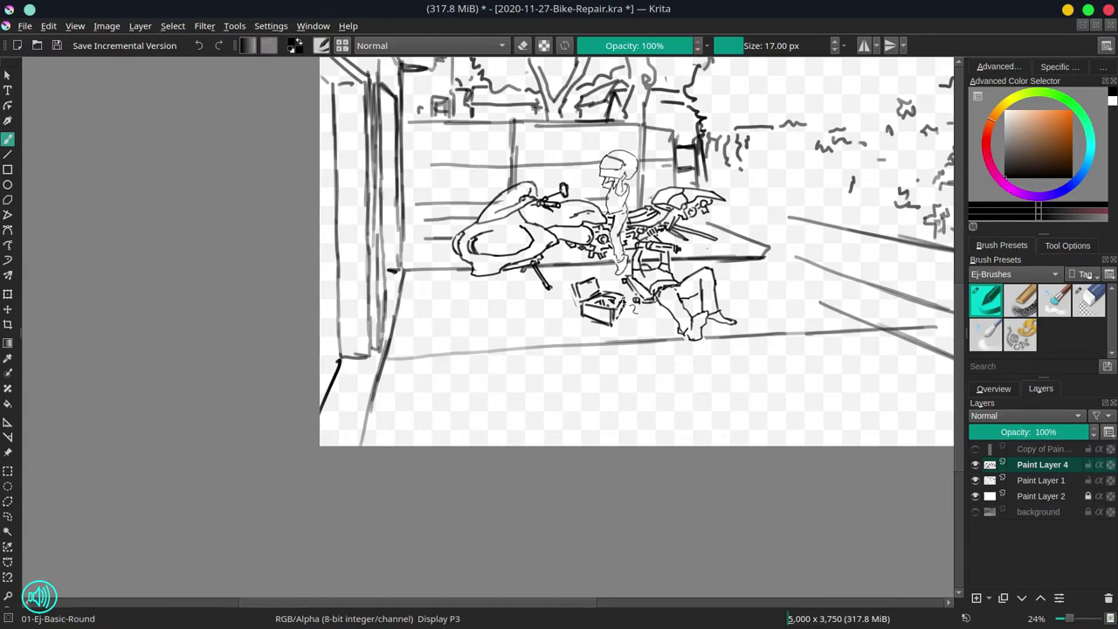
Merge Paint Layer 4 with Paint Layer 1 and name the combined layer og-sketch.
{"action": "scroll", "coordinate": [580, 381], "scroll_direction": "down", "scroll_amount": 3, "text": "ctrl"}
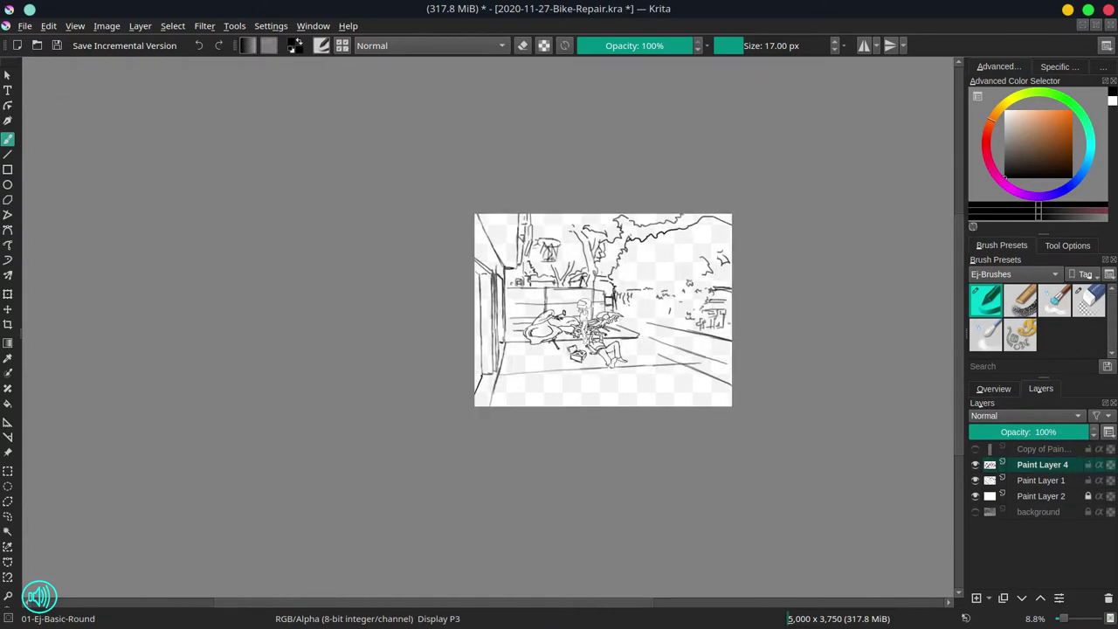
{"action": "right_click", "coordinate": [1037, 465]}
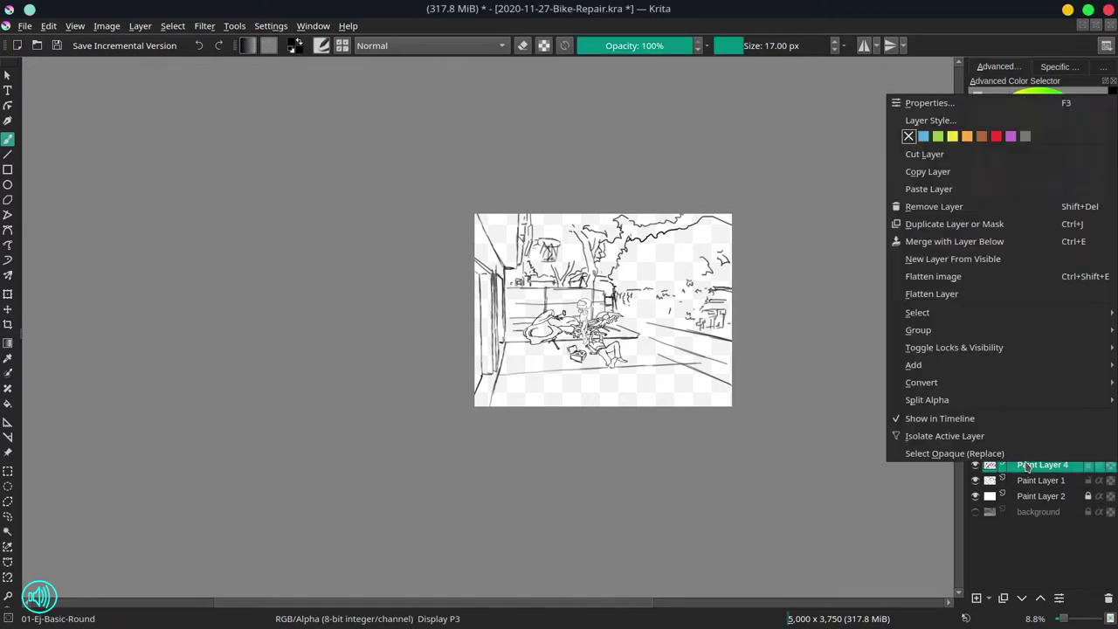
{"action": "left_click", "coordinate": [935, 238]}
Duplicate the og-sketch layer, place the copy below the original, and hide the original.
{"action": "right_click", "coordinate": [1035, 465]}
{"action": "left_click", "coordinate": [944, 226]}
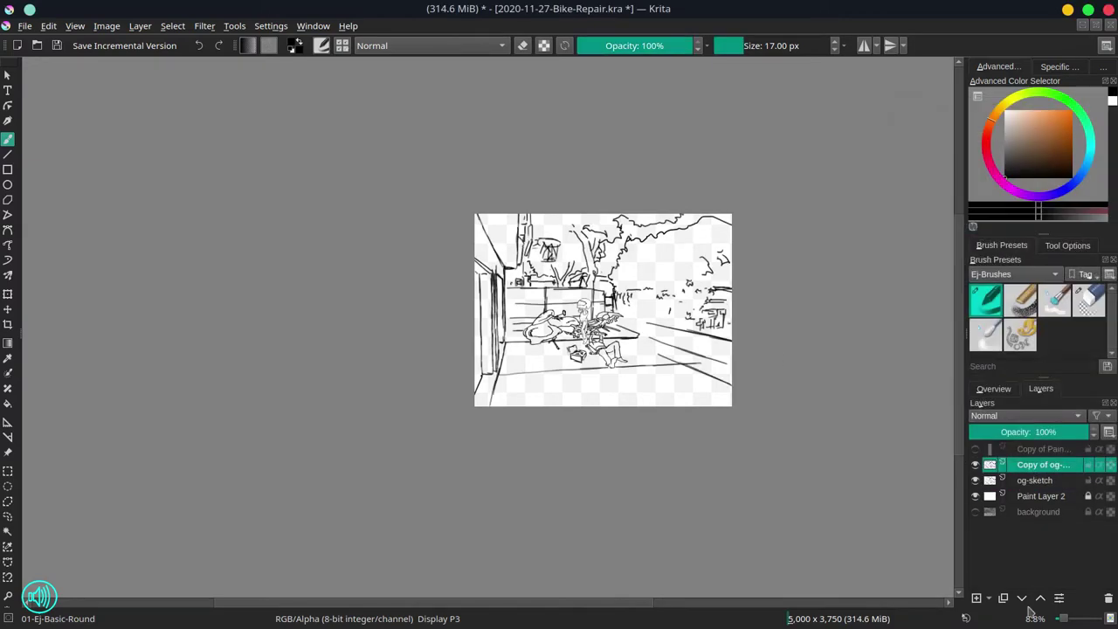
{"action": "left_click", "coordinate": [1022, 600]}
{"action": "left_click", "coordinate": [976, 464]}
Duplicate the visible sketch copy three more times and merge all four copies into one darker line layer.
{"action": "right_click", "coordinate": [1046, 482]}
{"action": "left_click", "coordinate": [947, 243]}
{"action": "right_click", "coordinate": [1040, 480]}
{"action": "left_click", "coordinate": [947, 242]}
{"action": "right_click", "coordinate": [1027, 479]}
{"action": "left_click", "coordinate": [947, 242]}
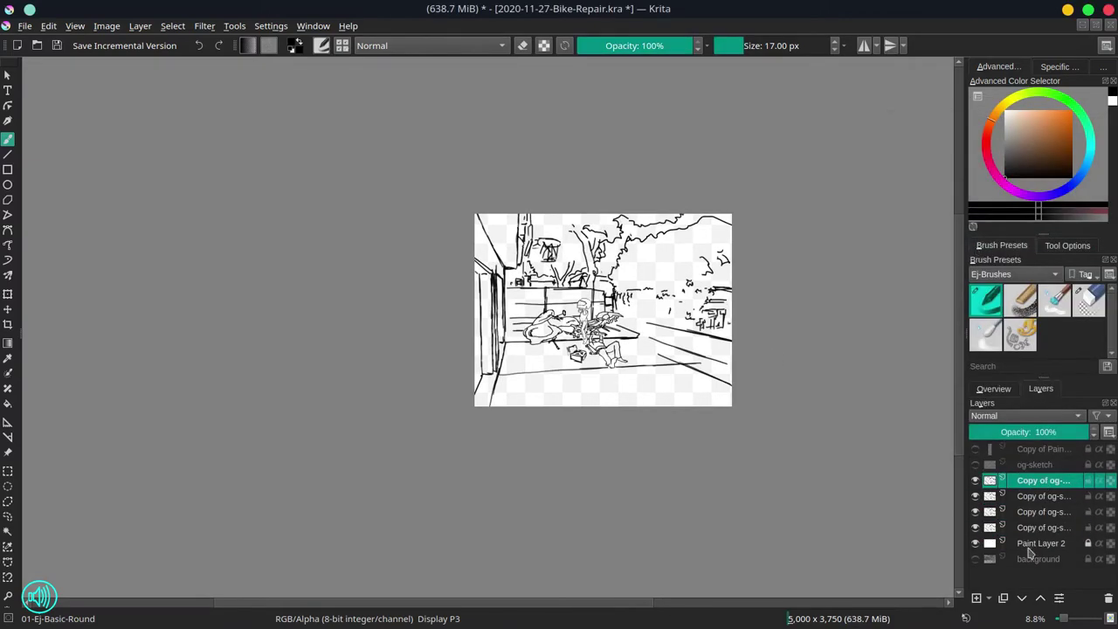
{"action": "left_click", "coordinate": [1033, 528], "text": "shift"}
{"action": "key", "text": "ctrl+e"}
Unlock Paint Layer 2, set its opacity to 100%, and save the document.
{"action": "left_click", "coordinate": [1039, 496]}
{"action": "left_click", "coordinate": [1088, 496]}
{"action": "left_click_drag", "start_coordinate": [1044, 430], "coordinate": [1090, 432]}
{"action": "scroll", "coordinate": [813, 447], "scroll_direction": "down", "scroll_amount": 1}
{"action": "key", "text": "ctrl+s"}
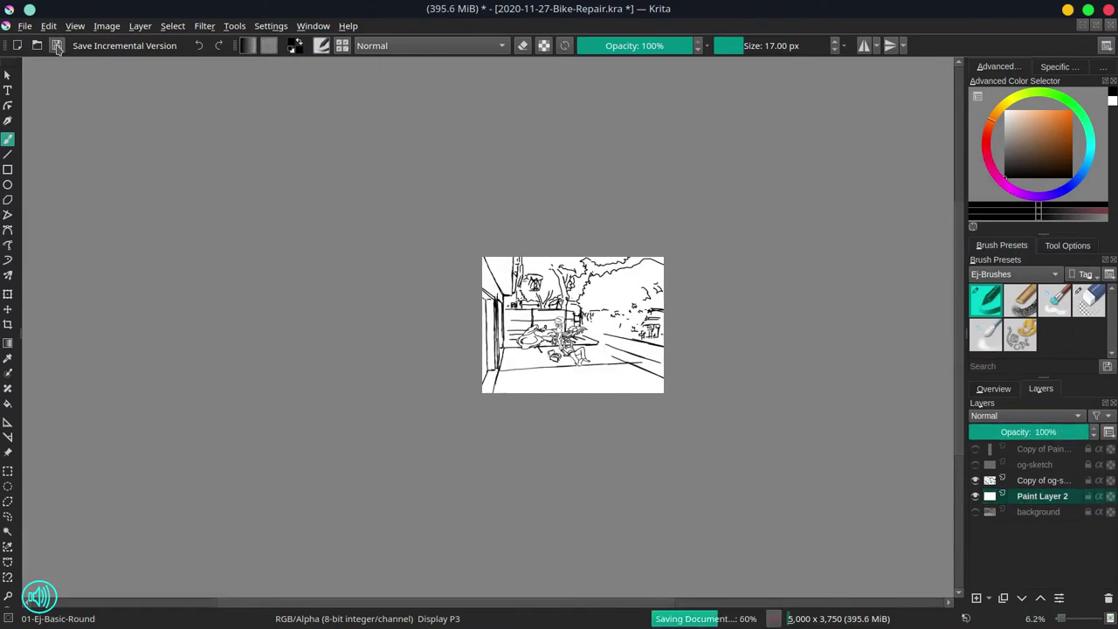
Browse the gradients and load the 0_CPC16 colour palette.
{"action": "left_click", "coordinate": [249, 46]}
{"action": "scroll", "coordinate": [335, 182], "scroll_direction": "down", "scroll_amount": 5}
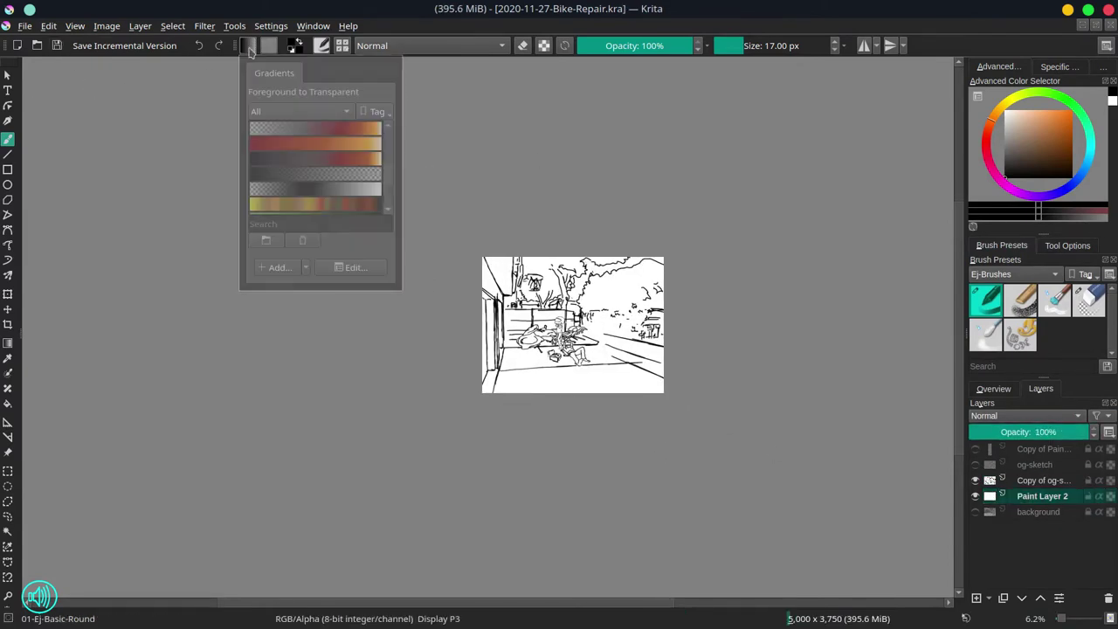
{"action": "left_click", "coordinate": [1103, 67]}
{"action": "left_click", "coordinate": [978, 223]}
{"action": "scroll", "coordinate": [1020, 334], "scroll_direction": "down", "scroll_amount": 5}
{"action": "left_click", "coordinate": [1014, 291]}
{"action": "left_click", "coordinate": [225, 88]}
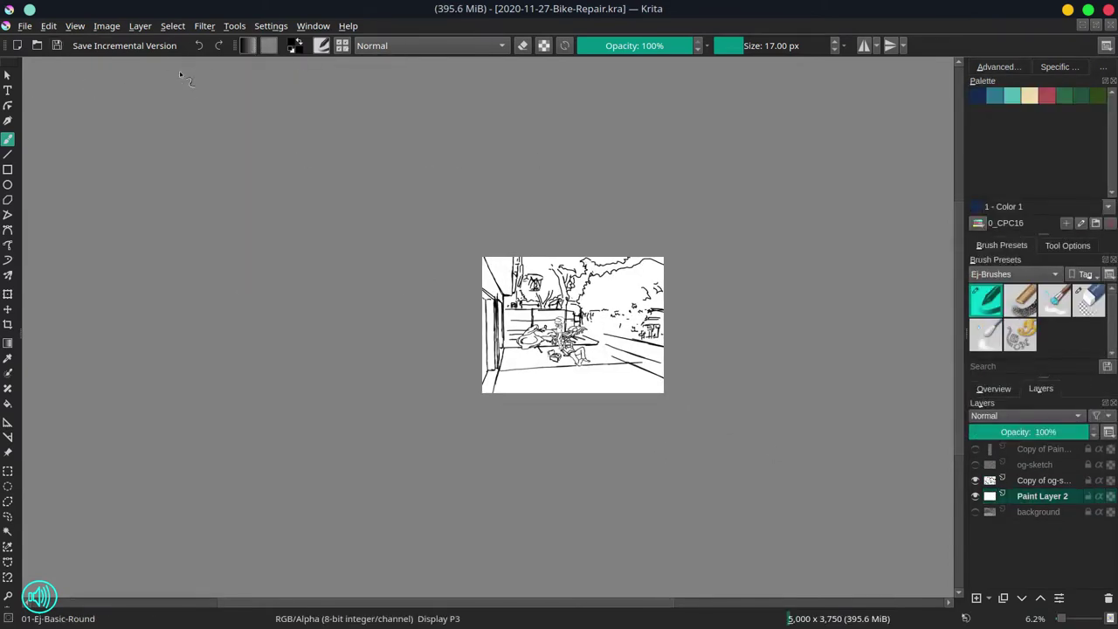
Fill Paint Layer 2 with the GPS Nature Pure greens gradient, radiating outward from near the scene's centre.
{"action": "left_click", "coordinate": [249, 46]}
{"action": "scroll", "coordinate": [309, 157], "scroll_direction": "down", "scroll_amount": 5}
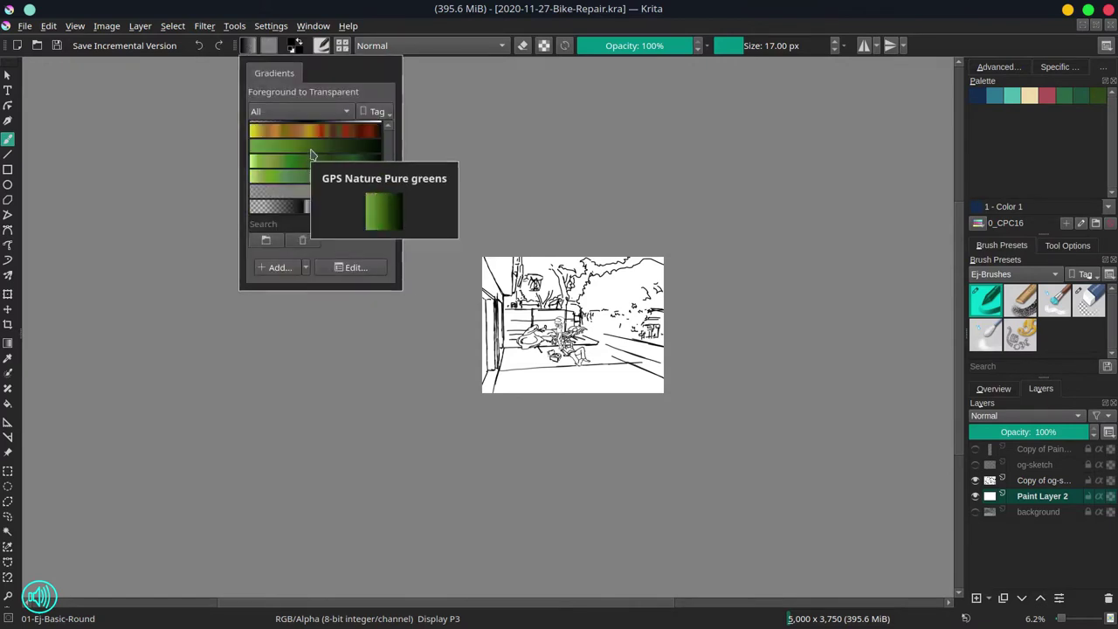
{"action": "left_click", "coordinate": [310, 151]}
{"action": "left_click", "coordinate": [8, 344]}
{"action": "mouse_move", "coordinate": [567, 253]}
{"action": "left_mouse_down"}
{"action": "mouse_move", "coordinate": [587, 487]}
{"action": "mouse_move", "coordinate": [558, 439]}
{"action": "left_mouse_up"}
{"action": "scroll", "coordinate": [587, 487], "scroll_direction": "down", "scroll_amount": 1}
{"action": "mouse_move", "coordinate": [556, 304]}
{"action": "left_mouse_down"}
{"action": "mouse_move", "coordinate": [618, 533]}
{"action": "mouse_move", "coordinate": [558, 365]}
{"action": "mouse_move", "coordinate": [562, 416]}
{"action": "left_mouse_up"}
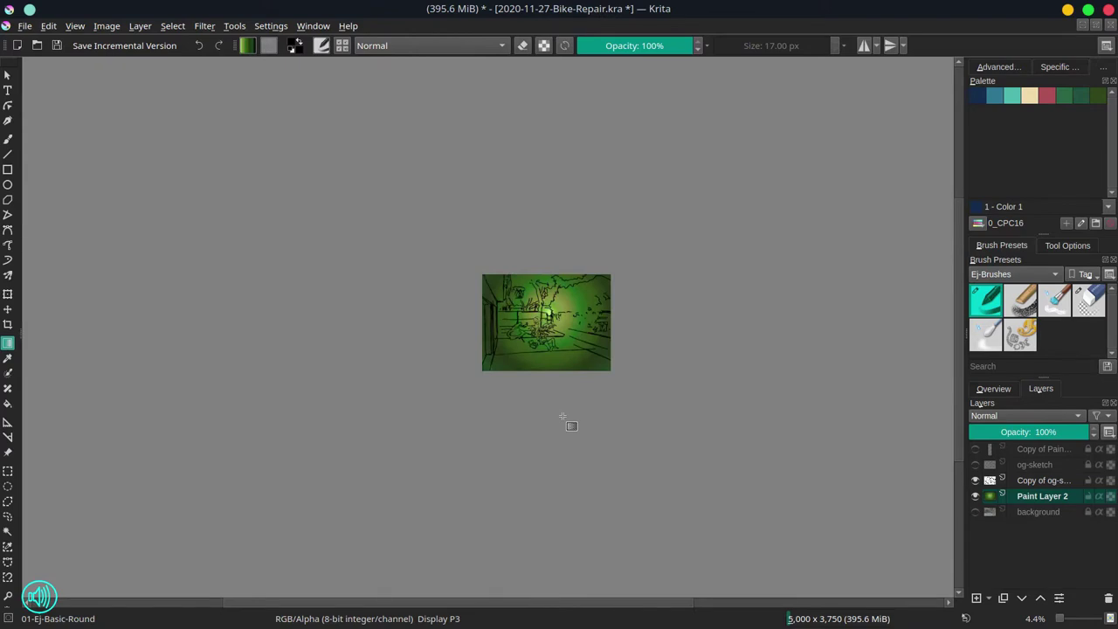
Lower the saturation of Paint Layer 2's green gradient with the HSV/HSL Adjustment filter.
{"action": "left_click", "coordinate": [204, 25]}
{"action": "mouse_move", "coordinate": [227, 65]}
{"action": "left_click", "coordinate": [524, 232]}
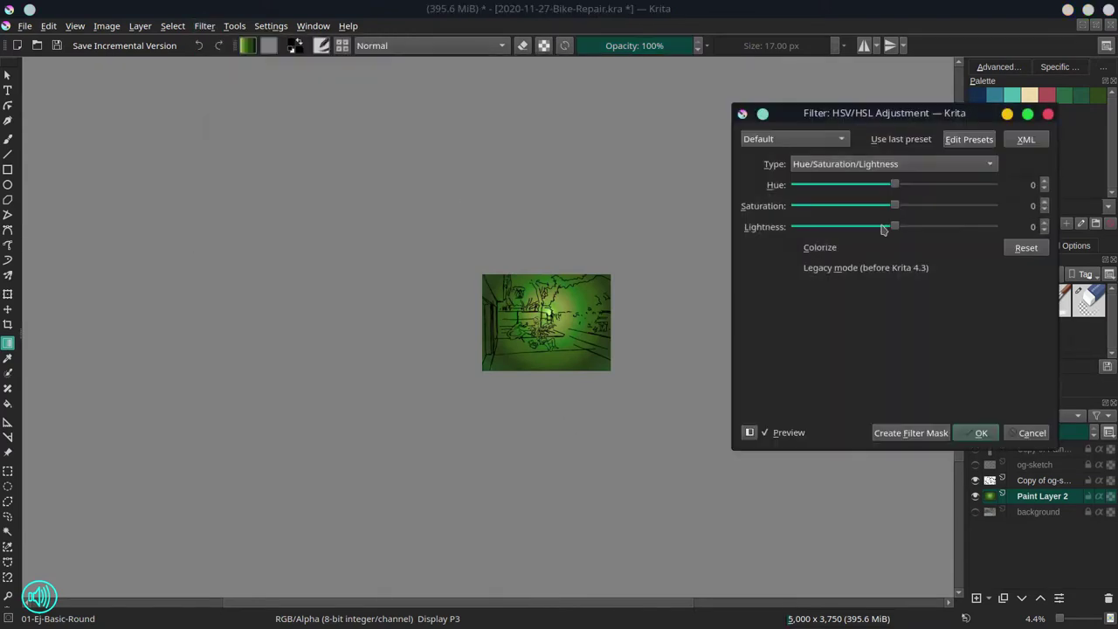
{"action": "left_click_drag", "start_coordinate": [895, 206], "coordinate": [838, 208]}
{"action": "left_click", "coordinate": [982, 434]}
Add a paint layer above Paint Layer 2 and paint the sky gaps between the trees teal with the 06-Ej-Shapes-Mecha brush.
{"action": "left_click", "coordinate": [977, 599]}
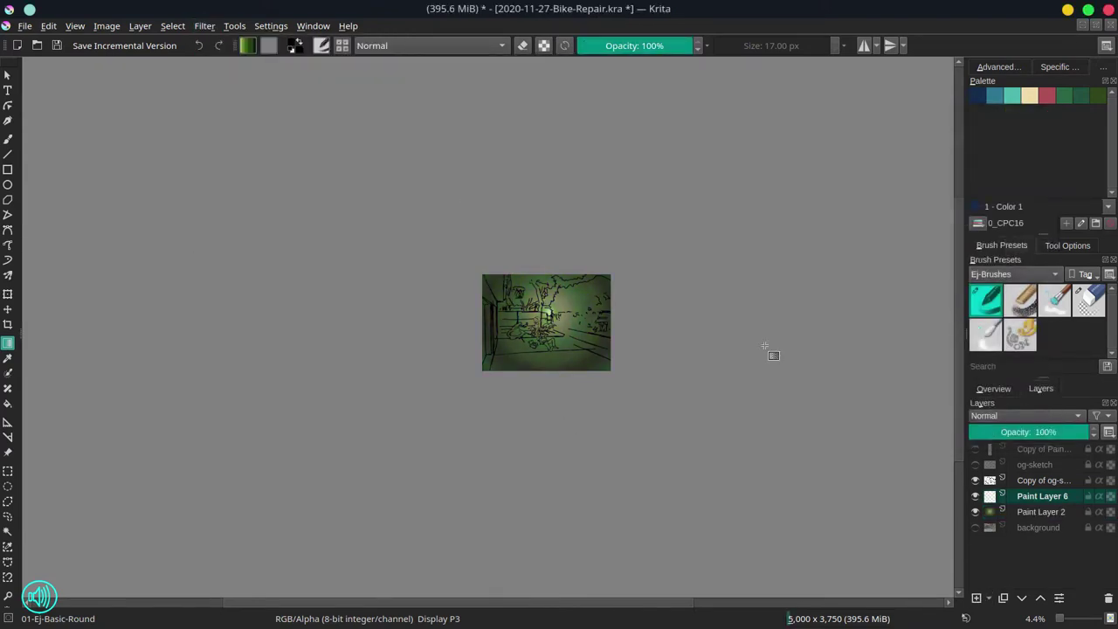
{"action": "left_click", "coordinate": [1021, 336]}
{"action": "left_click", "coordinate": [981, 96]}
{"action": "key", "text": "b"}
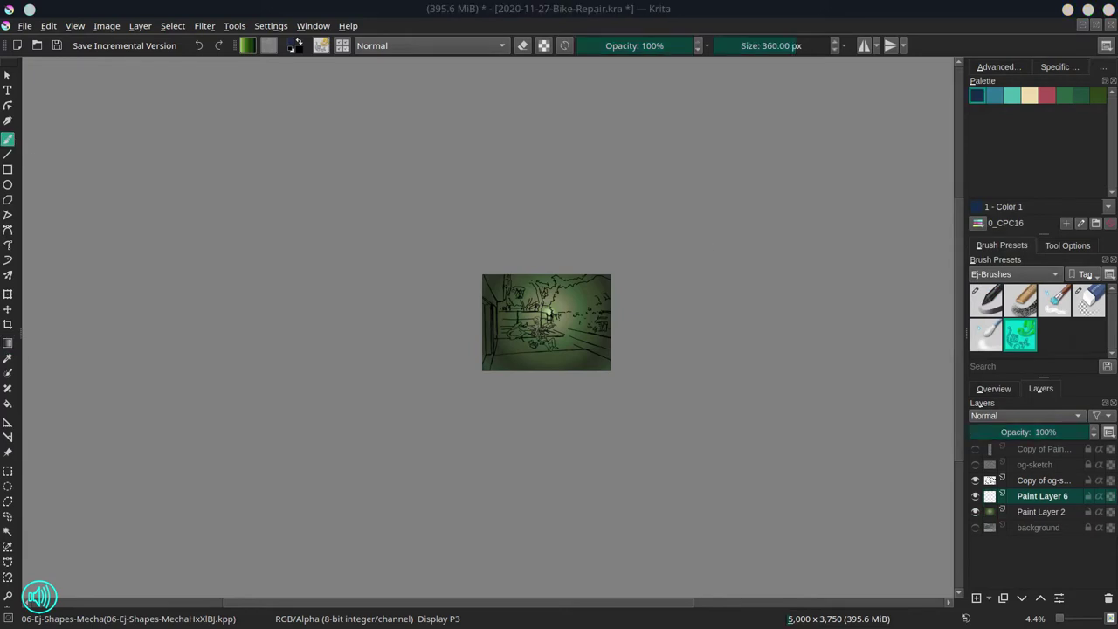
{"action": "left_click_drag", "start_coordinate": [563, 285], "coordinate": [573, 308]}
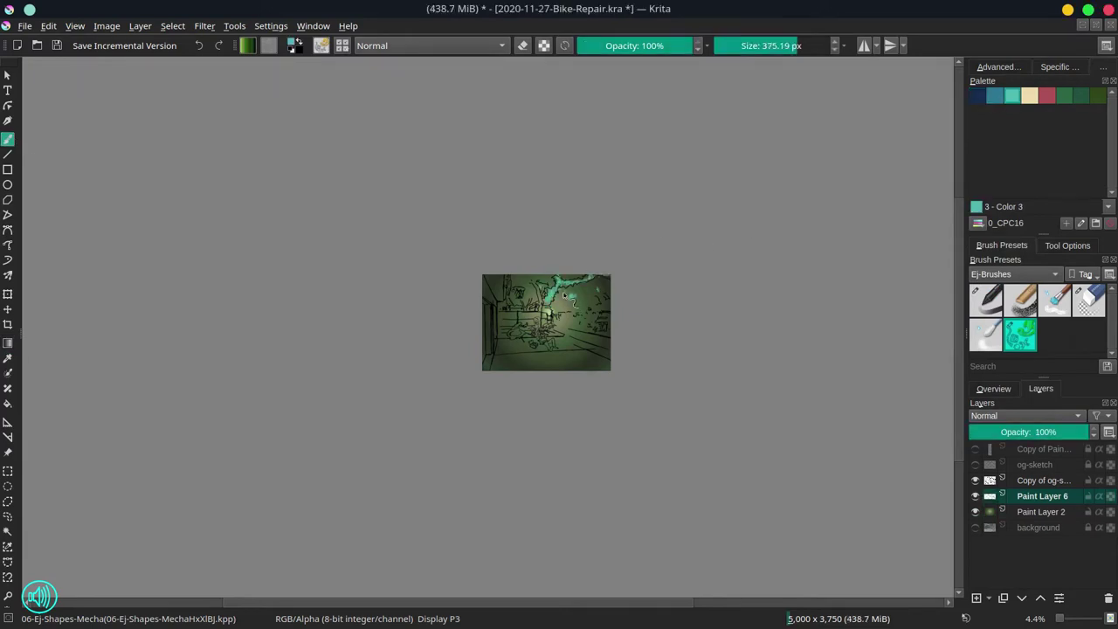
{"action": "scroll", "coordinate": [540, 337], "scroll_direction": "up", "scroll_amount": 5}
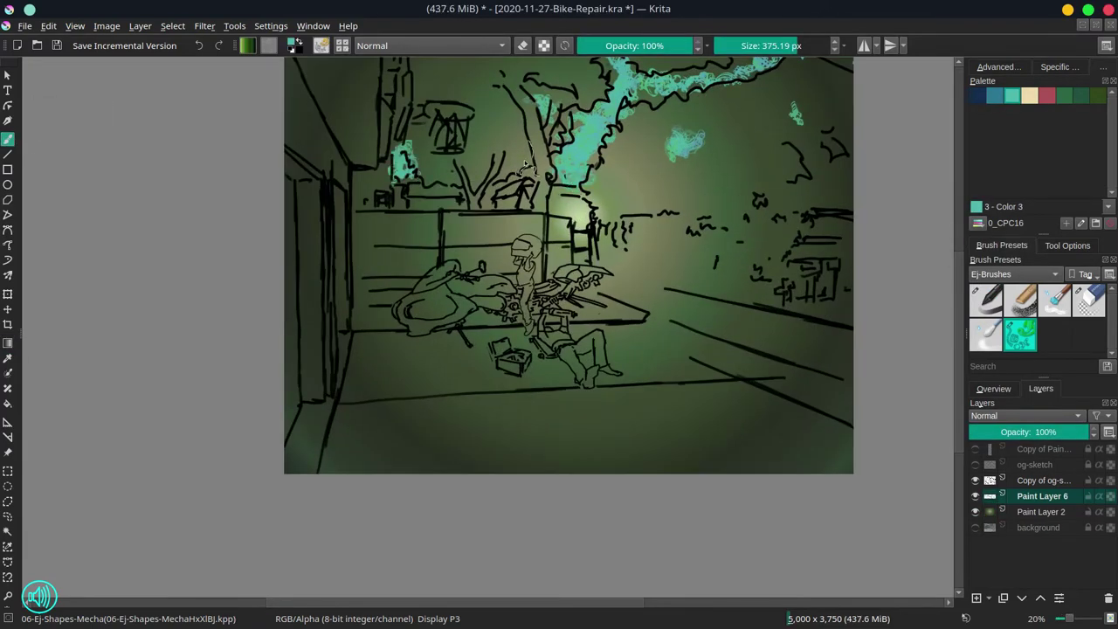
{"action": "left_click_drag", "start_coordinate": [479, 193], "coordinate": [517, 180]}
{"action": "scroll", "coordinate": [547, 329], "scroll_direction": "down", "scroll_amount": 3}
Paint the tree foliage dark blue with Color 1 and the wooden fence red with Color 5.
{"action": "left_click", "coordinate": [977, 96]}
{"action": "mouse_move", "coordinate": [498, 240]}
{"action": "left_mouse_down", "text": "shift"}
{"action": "mouse_move", "coordinate": [526, 219]}
{"action": "mouse_move", "coordinate": [547, 222]}
{"action": "mouse_move", "coordinate": [525, 249]}
{"action": "mouse_move", "coordinate": [605, 277]}
{"action": "mouse_move", "coordinate": [632, 271]}
{"action": "mouse_move", "coordinate": [610, 249]}
{"action": "mouse_move", "coordinate": [639, 270]}
{"action": "mouse_move", "coordinate": [668, 221]}
{"action": "left_mouse_up", "text": "shift"}
{"action": "left_click", "coordinate": [1047, 96]}
{"action": "left_click_drag", "start_coordinate": [477, 287], "coordinate": [535, 284], "text": "shift"}
{"action": "left_click_drag", "start_coordinate": [530, 262], "coordinate": [538, 215]}
Paint the bins at the scene's right edge red with Color 5 and the grass strip green with Color 6.
{"action": "left_click", "coordinate": [978, 96]}
{"action": "left_click", "coordinate": [1047, 96]}
{"action": "left_click_drag", "start_coordinate": [678, 288], "coordinate": [673, 304]}
{"action": "left_click", "coordinate": [1064, 96]}
{"action": "left_click_drag", "start_coordinate": [462, 323], "coordinate": [586, 321]}
Extend the right-hand foliage in Color 1 dark blue and touch up the area around the bins in Color 5 red.
{"action": "left_click", "coordinate": [978, 96]}
{"action": "left_click_drag", "start_coordinate": [615, 238], "coordinate": [689, 231]}
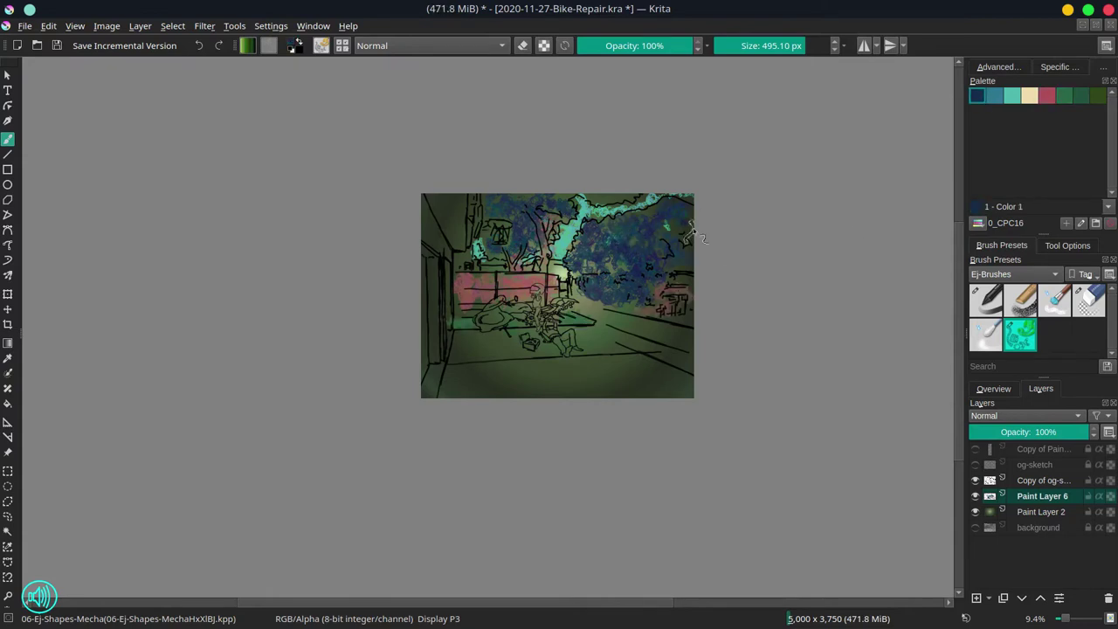
{"action": "left_click", "coordinate": [1047, 97]}
{"action": "left_click_drag", "start_coordinate": [687, 281], "coordinate": [671, 289]}
Cover the driveway and foreground with a light grey using the mecha shapes brush.
{"action": "left_click", "coordinate": [999, 68]}
{"action": "left_click", "coordinate": [1008, 142]}
{"action": "left_click_drag", "start_coordinate": [609, 316], "coordinate": [686, 348]}
{"action": "scroll", "coordinate": [675, 359], "scroll_direction": "down", "scroll_amount": 1}
{"action": "left_click_drag", "start_coordinate": [559, 346], "coordinate": [562, 345], "text": "shift"}
{"action": "mouse_move", "coordinate": [559, 348]}
{"action": "left_mouse_down"}
{"action": "mouse_move", "coordinate": [498, 351]}
{"action": "mouse_move", "coordinate": [589, 362]}
{"action": "left_mouse_up"}
{"action": "left_click_drag", "start_coordinate": [491, 378], "coordinate": [636, 371]}
Paint the garage wall with Color 5 red, and shade its doors and the foliage around the basketball hoop near-black.
{"action": "left_click", "coordinate": [1103, 67]}
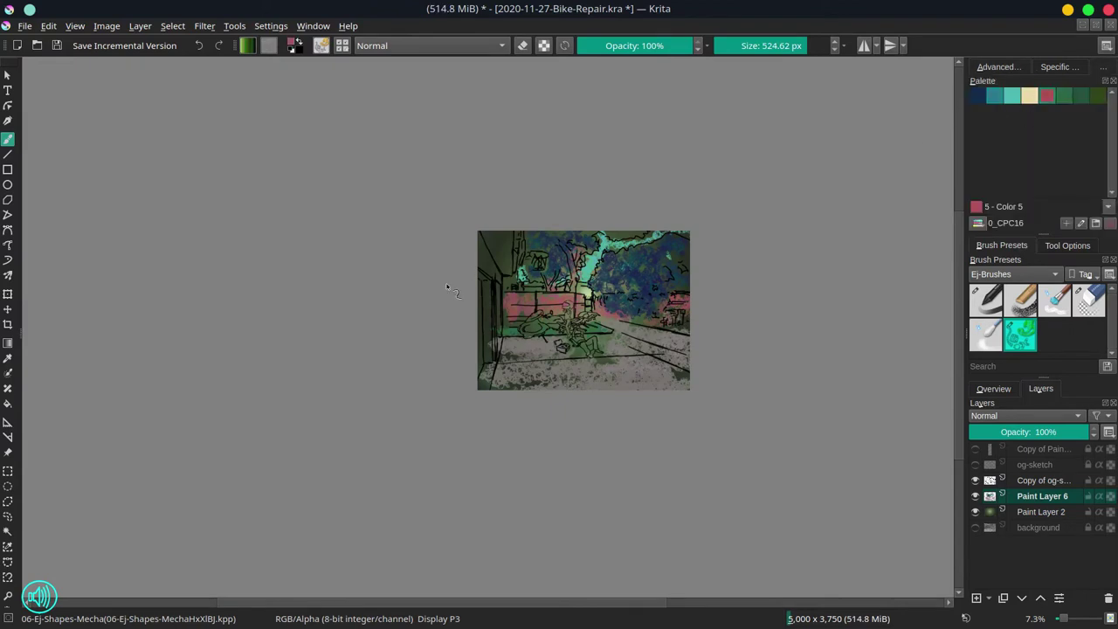
{"action": "left_click_drag", "start_coordinate": [500, 245], "coordinate": [488, 345]}
{"action": "left_click", "coordinate": [978, 96]}
{"action": "left_click", "coordinate": [999, 68]}
{"action": "left_click", "coordinate": [1012, 171]}
{"action": "left_click_drag", "start_coordinate": [482, 297], "coordinate": [479, 297], "text": "shift"}
{"action": "left_click_drag", "start_coordinate": [501, 286], "coordinate": [504, 316]}
{"action": "mouse_move", "coordinate": [559, 245]}
{"action": "left_mouse_down"}
{"action": "mouse_move", "coordinate": [537, 276]}
{"action": "mouse_move", "coordinate": [589, 297]}
{"action": "left_mouse_up"}
Retouch the fence's left end in Color 5 red and deepen the right-hand foliage with Color 1 dark blue.
{"action": "left_click", "coordinate": [1103, 68]}
{"action": "left_click", "coordinate": [1047, 96]}
{"action": "left_click_drag", "start_coordinate": [522, 317], "coordinate": [509, 309]}
{"action": "left_click", "coordinate": [999, 68]}
{"action": "left_click", "coordinate": [1102, 67]}
{"action": "left_click", "coordinate": [978, 96]}
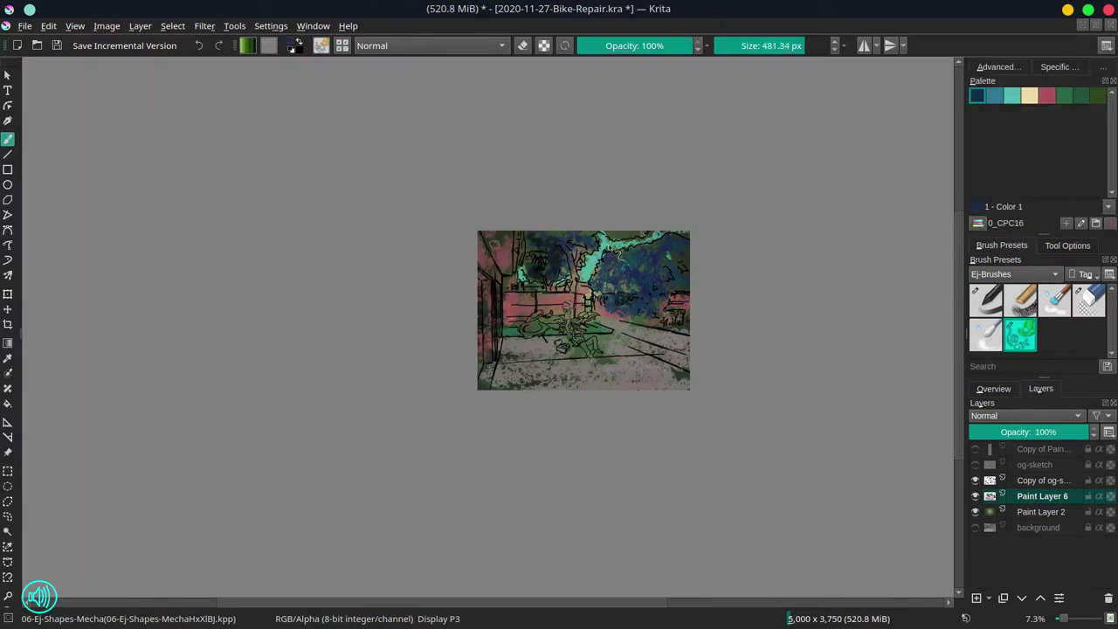
{"action": "left_click_drag", "start_coordinate": [617, 269], "coordinate": [614, 285]}
{"action": "left_click_drag", "start_coordinate": [641, 284], "coordinate": [615, 309], "text": "shift"}
Add light green highlights to the upper sky area and the right-hand foliage, using lightened versions of Colors 6 and 7.
{"action": "left_click", "coordinate": [1065, 96]}
{"action": "left_click", "coordinate": [998, 67]}
{"action": "left_click", "coordinate": [1028, 132]}
{"action": "mouse_move", "coordinate": [669, 252]}
{"action": "left_mouse_down"}
{"action": "mouse_move", "coordinate": [676, 268]}
{"action": "mouse_move", "coordinate": [682, 245]}
{"action": "mouse_move", "coordinate": [598, 234]}
{"action": "left_mouse_up"}
{"action": "left_click", "coordinate": [1103, 67]}
{"action": "left_click", "coordinate": [978, 96]}
{"action": "left_click", "coordinate": [1082, 96]}
{"action": "left_click", "coordinate": [999, 67]}
{"action": "left_click", "coordinate": [1037, 142]}
{"action": "left_click_drag", "start_coordinate": [642, 280], "coordinate": [677, 242]}
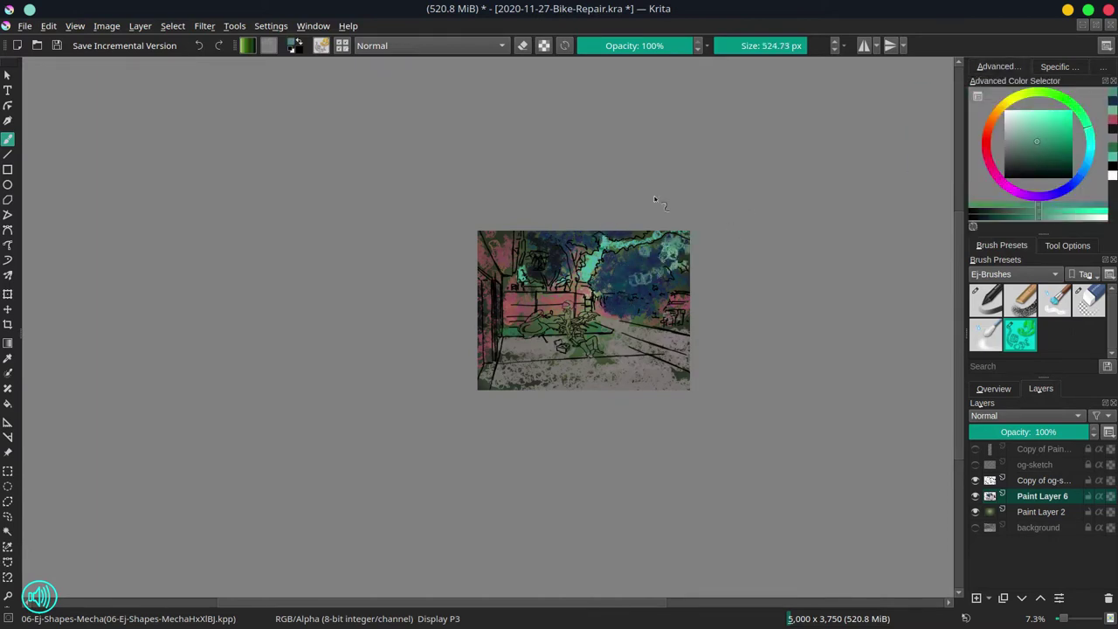
Repaint the foreground driveway in a muted grey and darken the garage front with near-black.
{"action": "left_click_drag", "start_coordinate": [607, 328], "coordinate": [609, 271], "text": "ctrl"}
{"action": "left_click", "coordinate": [1017, 147]}
{"action": "left_click_drag", "start_coordinate": [555, 375], "coordinate": [734, 408]}
{"action": "left_click", "coordinate": [1008, 170]}
{"action": "mouse_move", "coordinate": [409, 325]}
{"action": "left_mouse_down"}
{"action": "mouse_move", "coordinate": [422, 229]}
{"action": "mouse_move", "coordinate": [476, 207]}
{"action": "mouse_move", "coordinate": [489, 253]}
{"action": "left_mouse_up"}
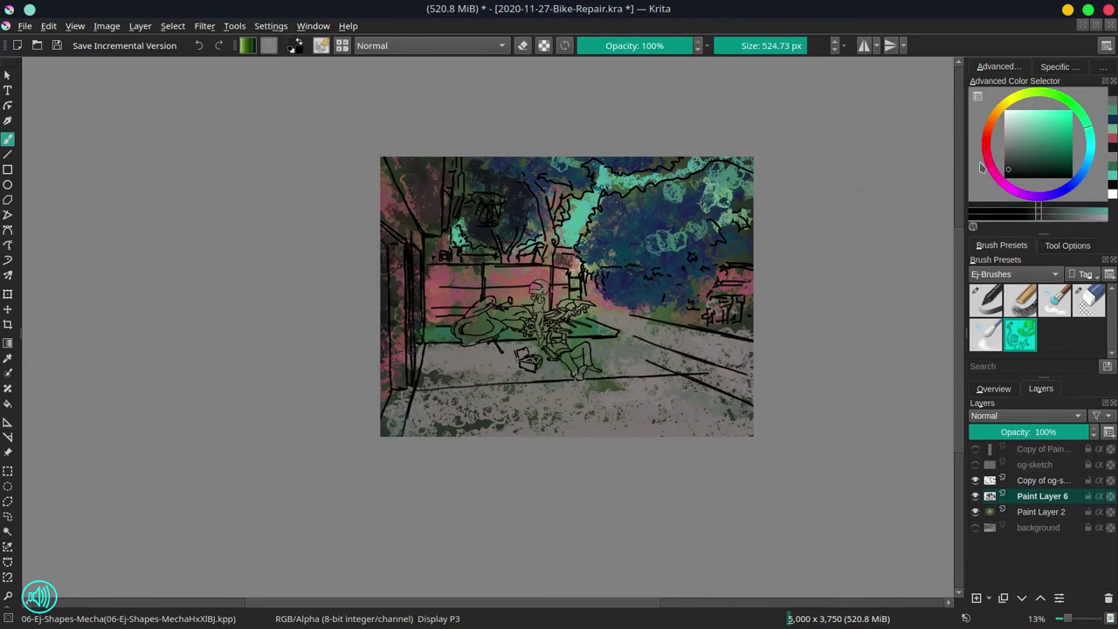
Paint the seated figure with Color 2 blue and add Color 1 dark blue around the toolbox and legs.
{"action": "left_click", "coordinate": [1103, 67]}
{"action": "left_click", "coordinate": [995, 97]}
{"action": "mouse_move", "coordinate": [476, 328]}
{"action": "left_mouse_down"}
{"action": "mouse_move", "coordinate": [502, 318]}
{"action": "mouse_move", "coordinate": [577, 351]}
{"action": "mouse_move", "coordinate": [580, 365]}
{"action": "left_mouse_up"}
{"action": "left_click", "coordinate": [978, 97]}
{"action": "mouse_move", "coordinate": [527, 360]}
{"action": "left_mouse_down"}
{"action": "mouse_move", "coordinate": [559, 360]}
{"action": "mouse_move", "coordinate": [486, 332]}
{"action": "left_mouse_up"}
{"action": "left_click_drag", "start_coordinate": [568, 349], "coordinate": [579, 362]}
Paint the motorcycles in saturated red and add yellow accents over them.
{"action": "left_click", "coordinate": [998, 67]}
{"action": "left_click", "coordinate": [987, 141]}
{"action": "left_click", "coordinate": [1068, 157]}
{"action": "mouse_move", "coordinate": [486, 327]}
{"action": "left_mouse_down"}
{"action": "mouse_move", "coordinate": [590, 307]}
{"action": "mouse_move", "coordinate": [511, 318]}
{"action": "mouse_move", "coordinate": [589, 309]}
{"action": "mouse_move", "coordinate": [526, 319]}
{"action": "mouse_move", "coordinate": [535, 316]}
{"action": "left_mouse_up"}
{"action": "left_click", "coordinate": [1056, 124]}
{"action": "left_click", "coordinate": [1040, 126]}
{"action": "left_click", "coordinate": [1064, 131]}
{"action": "left_click", "coordinate": [1024, 166]}
{"action": "left_click", "coordinate": [1006, 106]}
{"action": "left_click", "coordinate": [1044, 131]}
{"action": "left_click_drag", "start_coordinate": [536, 311], "coordinate": [549, 330]}
Layer magenta over both motorcycles and deepen them with a darker purple.
{"action": "left_click", "coordinate": [996, 176]}
{"action": "left_click", "coordinate": [1045, 132]}
{"action": "left_click_drag", "start_coordinate": [470, 330], "coordinate": [502, 323]}
{"action": "left_click_drag", "start_coordinate": [524, 321], "coordinate": [588, 309]}
{"action": "left_click", "coordinate": [1026, 158]}
{"action": "left_click_drag", "start_coordinate": [476, 332], "coordinate": [585, 309]}
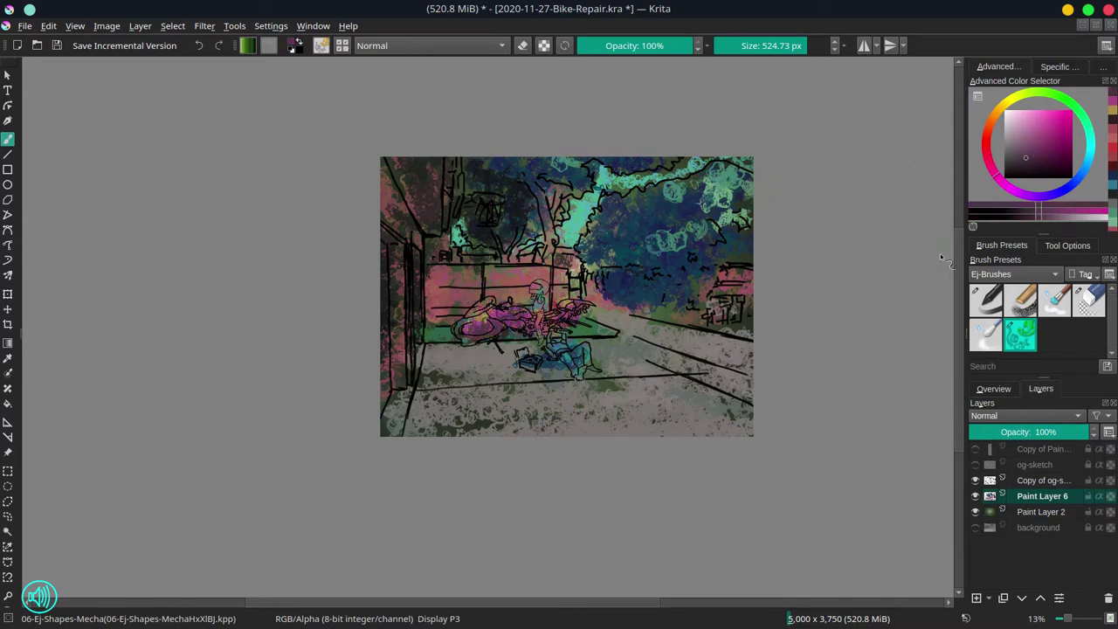
Add a Multiply paint layer above Paint Layer 6 and choose the 02-Ej-Chalk-Grainy brush with a muted mauve.
{"action": "left_click", "coordinate": [977, 598]}
{"action": "left_click", "coordinate": [1027, 417]}
{"action": "left_click", "coordinate": [1027, 401]}
{"action": "left_click", "coordinate": [1020, 302]}
{"action": "left_click", "coordinate": [1030, 133]}
Paint mauve shadows over the trees, the fence behind the child and the driveway's left side.
{"action": "left_click_drag", "start_coordinate": [566, 178], "coordinate": [515, 180]}
{"action": "mouse_move", "coordinate": [540, 187]}
{"action": "left_mouse_down"}
{"action": "mouse_move", "coordinate": [511, 217]}
{"action": "mouse_move", "coordinate": [510, 241]}
{"action": "left_mouse_up"}
{"action": "left_click_drag", "start_coordinate": [634, 234], "coordinate": [603, 229]}
{"action": "left_click_drag", "start_coordinate": [603, 229], "coordinate": [635, 257]}
{"action": "left_click_drag", "start_coordinate": [524, 276], "coordinate": [568, 292]}
{"action": "mouse_move", "coordinate": [463, 356]}
{"action": "left_mouse_down"}
{"action": "mouse_move", "coordinate": [423, 388]}
{"action": "mouse_move", "coordinate": [517, 427]}
{"action": "left_mouse_up"}
{"action": "left_click_drag", "start_coordinate": [489, 411], "coordinate": [399, 424]}
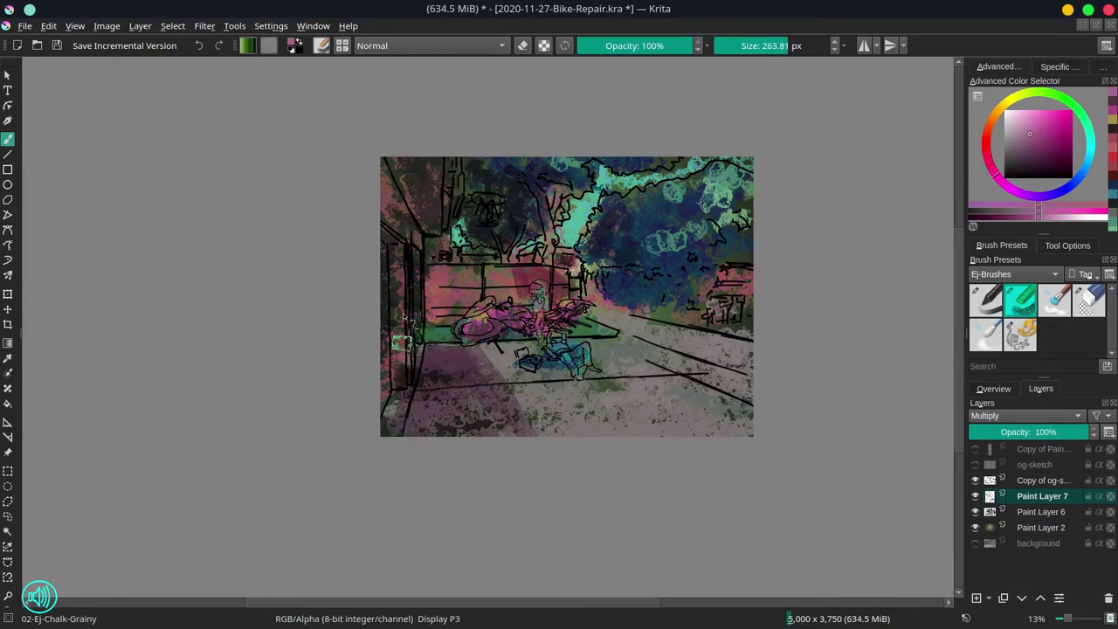
Shade the garage doors and eaves, and extend the shadow around the toolbox and seated figure across the driveway.
{"action": "left_click_drag", "start_coordinate": [402, 317], "coordinate": [400, 246]}
{"action": "left_click_drag", "start_coordinate": [395, 180], "coordinate": [449, 217]}
{"action": "left_click_drag", "start_coordinate": [530, 358], "coordinate": [504, 388]}
{"action": "mouse_move", "coordinate": [542, 365]}
{"action": "left_mouse_down"}
{"action": "mouse_move", "coordinate": [621, 367]}
{"action": "mouse_move", "coordinate": [510, 369]}
{"action": "mouse_move", "coordinate": [611, 355]}
{"action": "left_mouse_up"}
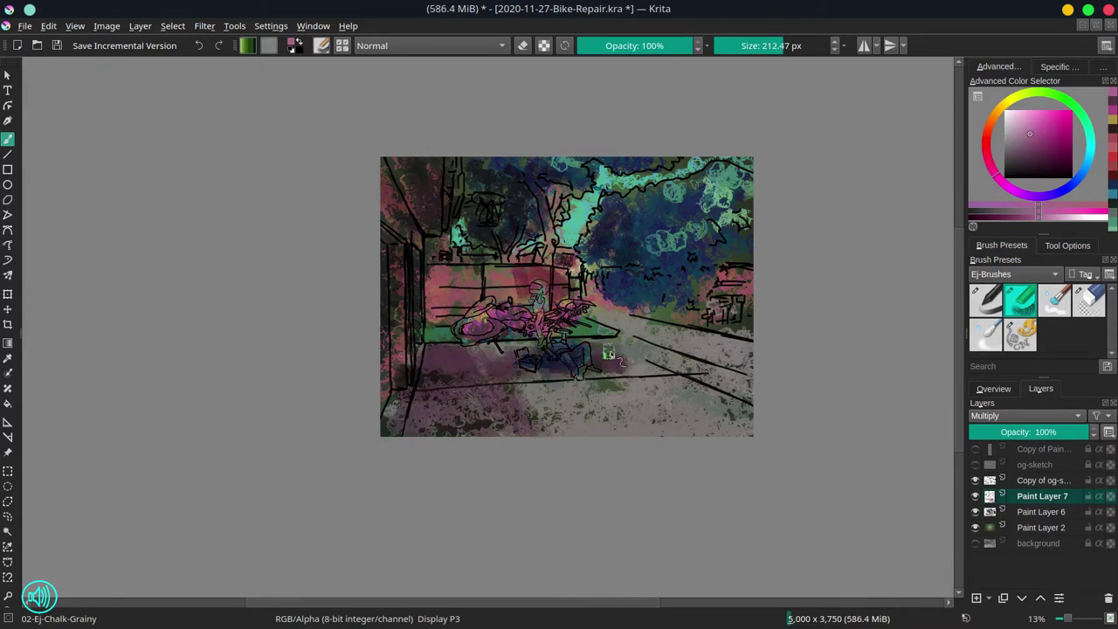
{"action": "left_click_drag", "start_coordinate": [493, 362], "coordinate": [565, 428]}
Shade the road's far edge, the right-hand foliage and the central tree trunk on the Multiply layer.
{"action": "left_click_drag", "start_coordinate": [589, 303], "coordinate": [643, 325]}
{"action": "left_click_drag", "start_coordinate": [643, 325], "coordinate": [688, 311]}
{"action": "left_click_drag", "start_coordinate": [639, 213], "coordinate": [692, 262]}
{"action": "mouse_move", "coordinate": [692, 263]}
{"action": "left_mouse_down"}
{"action": "mouse_move", "coordinate": [700, 325]}
{"action": "mouse_move", "coordinate": [741, 334]}
{"action": "left_mouse_up"}
{"action": "left_click_drag", "start_coordinate": [540, 218], "coordinate": [556, 252]}
{"action": "left_click_drag", "start_coordinate": [561, 208], "coordinate": [586, 174]}
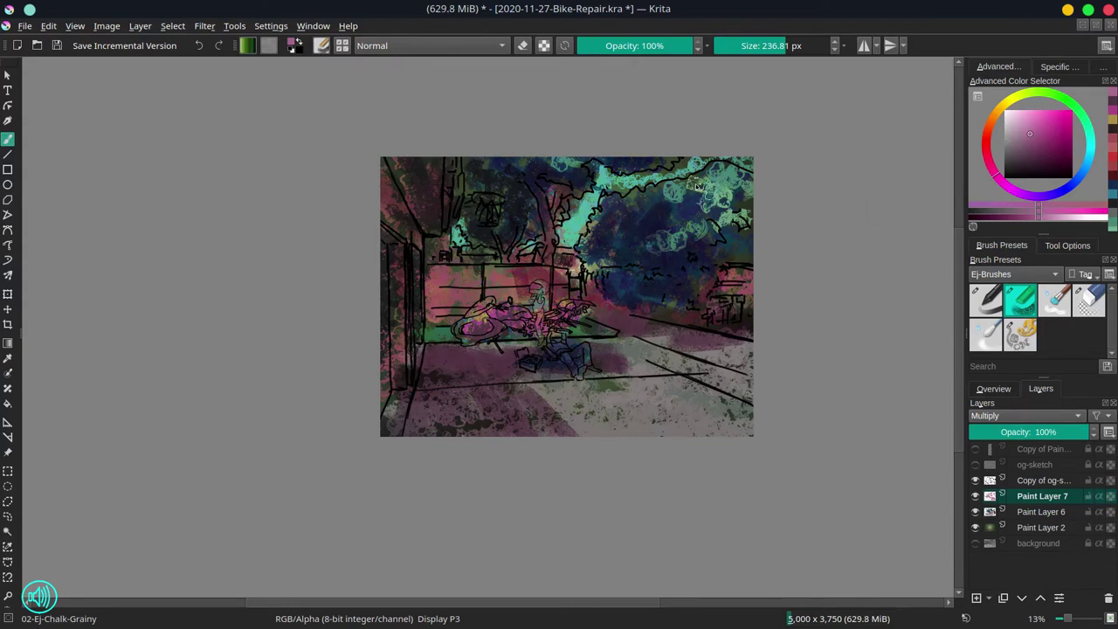
Add a Color Dodge paint layer above Paint Layer 7 and lighten the grass strip with a muted green.
{"action": "left_click", "coordinate": [1083, 119]}
{"action": "left_click", "coordinate": [1005, 416]}
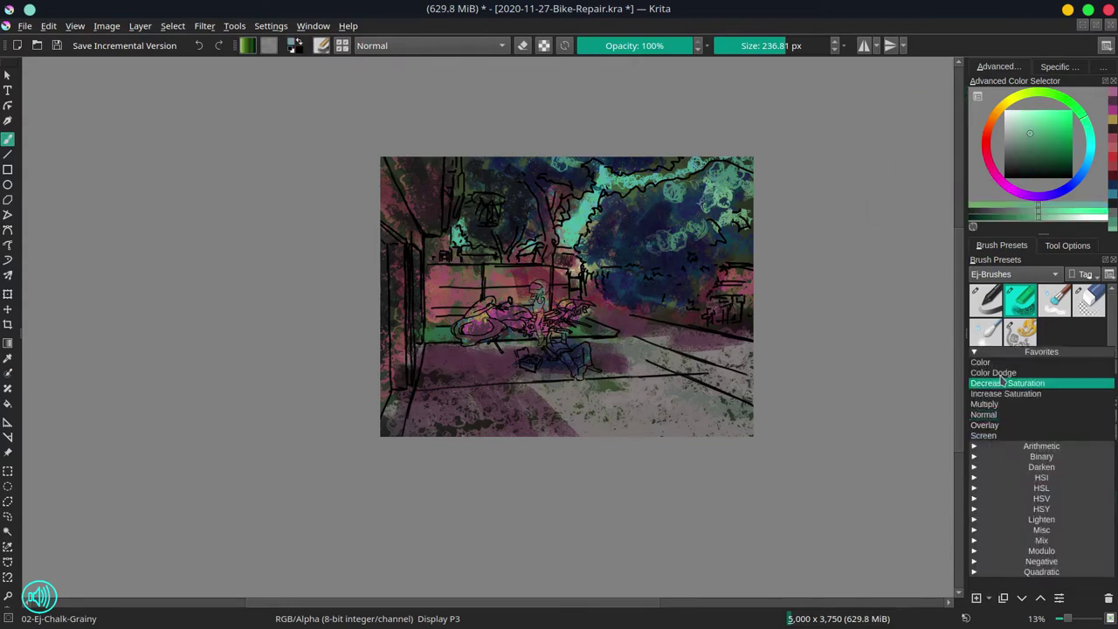
{"action": "left_click", "coordinate": [1001, 374]}
{"action": "left_click", "coordinate": [1025, 152]}
{"action": "left_click_drag", "start_coordinate": [431, 332], "coordinate": [490, 336]}
{"action": "left_click", "coordinate": [1089, 302]}
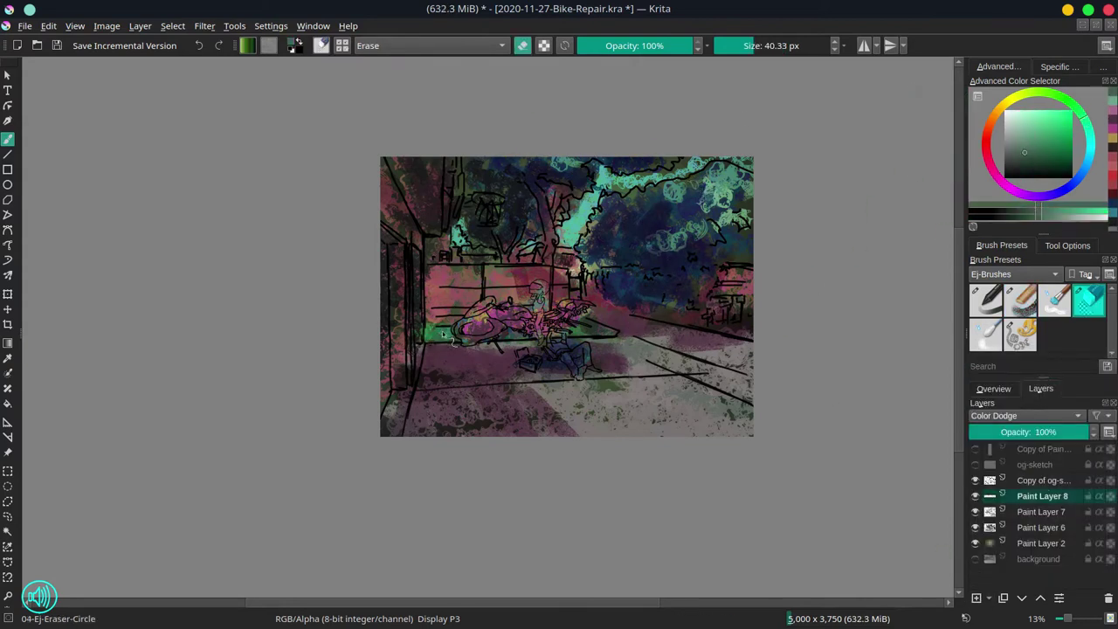
{"action": "key", "text": "/"}
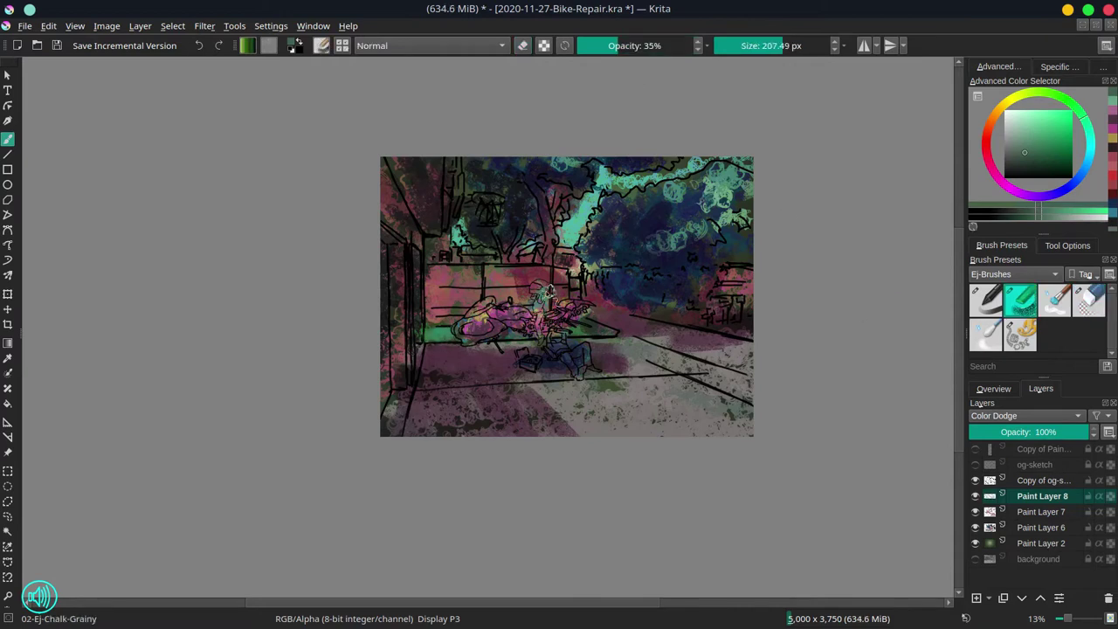
Set the brush opacity to 100% and shade the motorcycles on Paint Layer 7.
{"action": "left_click", "coordinate": [1034, 515]}
{"action": "left_click", "coordinate": [688, 45]}
{"action": "mouse_move", "coordinate": [463, 329]}
{"action": "left_mouse_down"}
{"action": "mouse_move", "coordinate": [481, 316]}
{"action": "mouse_move", "coordinate": [558, 325]}
{"action": "left_mouse_up"}
Brighten the sunlit part of the driveway on the Color Dodge layer with chalk strokes.
{"action": "key", "text": "Page_Up"}
{"action": "left_click_drag", "start_coordinate": [559, 383], "coordinate": [686, 374]}
{"action": "mouse_move", "coordinate": [686, 374]}
{"action": "left_mouse_down"}
{"action": "mouse_move", "coordinate": [753, 420]}
{"action": "mouse_move", "coordinate": [581, 428]}
{"action": "left_mouse_up"}
{"action": "mouse_move", "coordinate": [631, 362]}
{"action": "left_mouse_down"}
{"action": "mouse_move", "coordinate": [696, 343]}
{"action": "mouse_move", "coordinate": [752, 351]}
{"action": "left_mouse_up"}
Show the canvas overview and brighten the teal sky gaps and right-hand foliage highlights with the dodge colour.
{"action": "left_click", "coordinate": [1001, 387]}
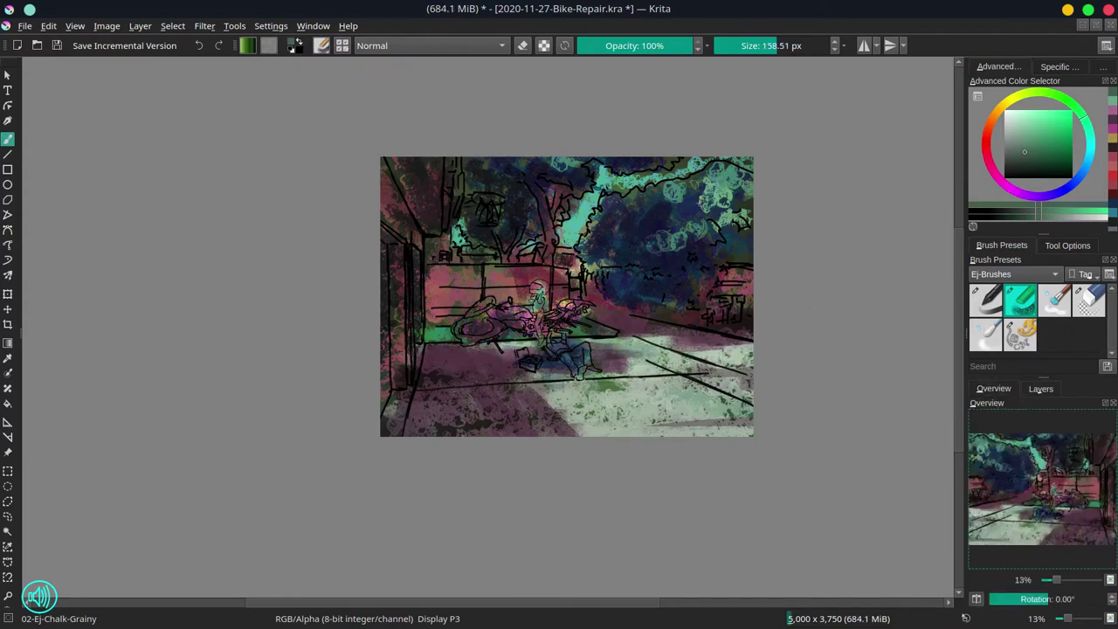
{"action": "mouse_move", "coordinate": [583, 211]}
{"action": "left_mouse_down"}
{"action": "mouse_move", "coordinate": [631, 182]}
{"action": "mouse_move", "coordinate": [723, 166]}
{"action": "left_mouse_up"}
{"action": "left_click_drag", "start_coordinate": [530, 241], "coordinate": [462, 234]}
{"action": "left_click_drag", "start_coordinate": [727, 171], "coordinate": [713, 204]}
{"action": "mouse_move", "coordinate": [723, 221]}
{"action": "left_mouse_down"}
{"action": "mouse_move", "coordinate": [668, 236]}
{"action": "mouse_move", "coordinate": [744, 229]}
{"action": "left_mouse_up"}
{"action": "left_click_drag", "start_coordinate": [668, 232], "coordinate": [642, 237]}
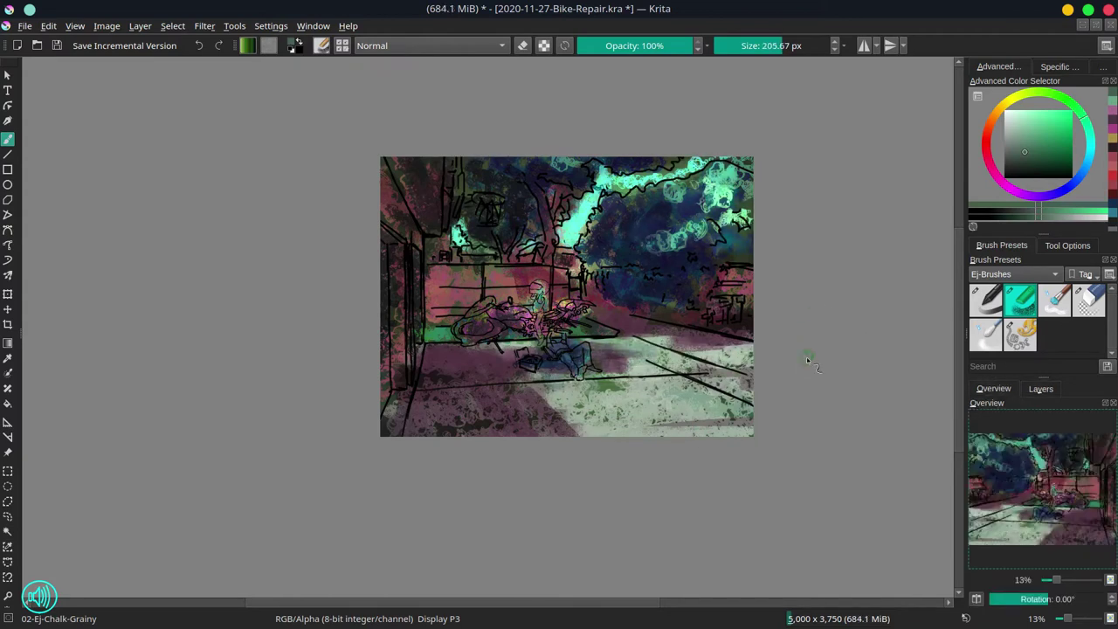
Brighten the standing child with a lighter muted green on the Color Dodge layer.
{"action": "left_click", "coordinate": [1024, 134]}
{"action": "mouse_move", "coordinate": [556, 303]}
{"action": "left_mouse_down"}
{"action": "mouse_move", "coordinate": [563, 316]}
{"action": "mouse_move", "coordinate": [538, 309]}
{"action": "left_mouse_up"}
{"action": "left_click", "coordinate": [1024, 142]}
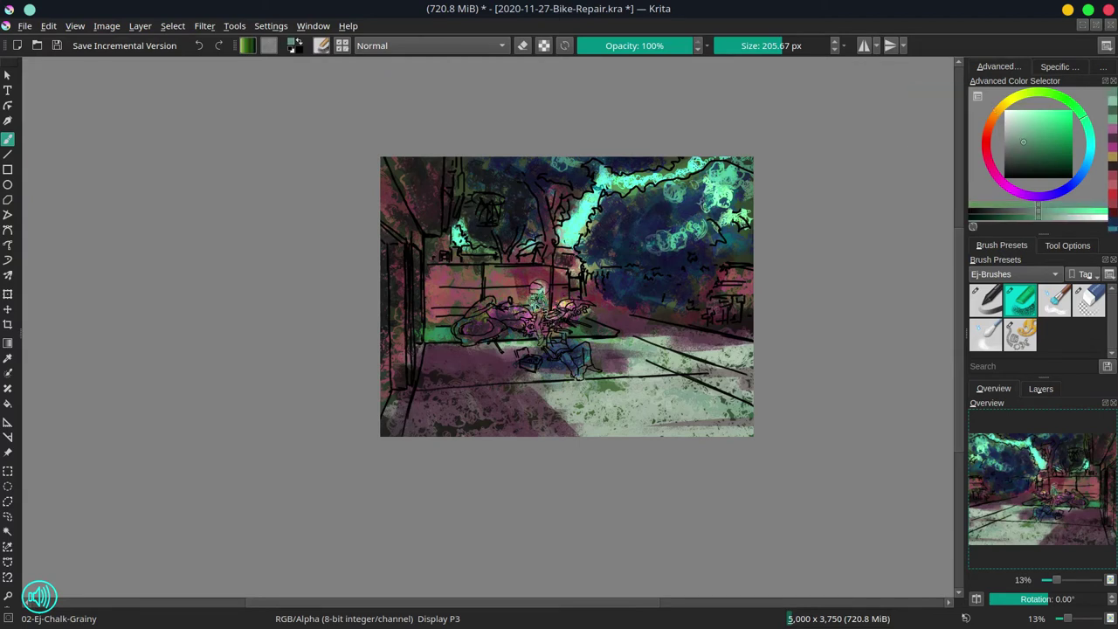
Erase the Paint Layer 7 shadow over the seated figure's legs and toolbox with the 04-Ej-Eraser-Circle brush.
{"action": "left_click", "coordinate": [1040, 389]}
{"action": "left_click", "coordinate": [1046, 514]}
{"action": "left_click", "coordinate": [1090, 300]}
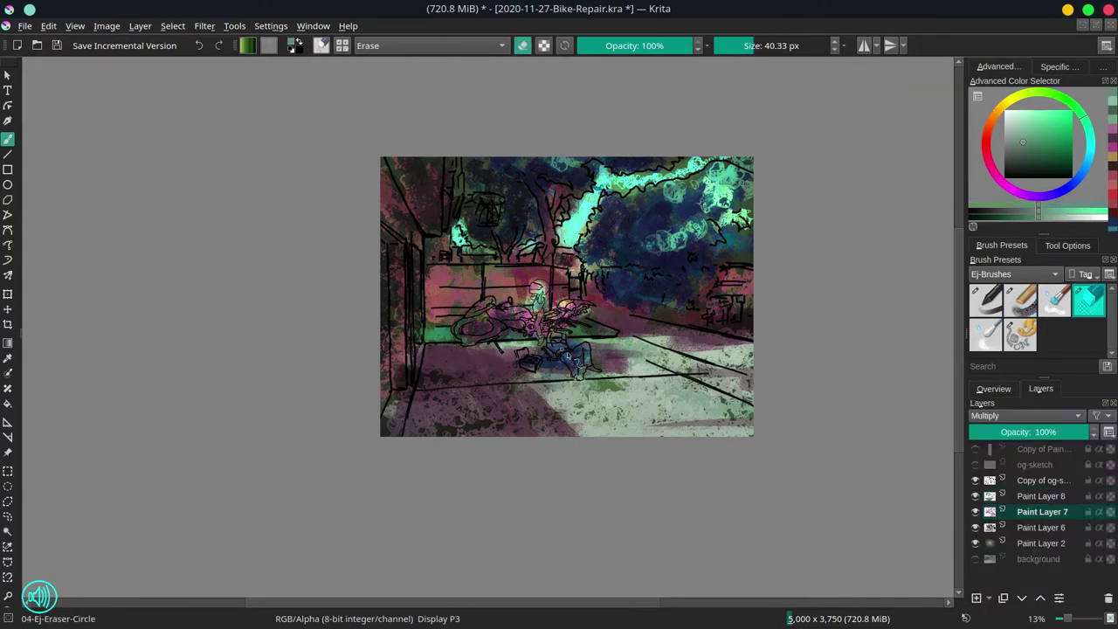
{"action": "left_click_drag", "start_coordinate": [575, 360], "coordinate": [585, 360]}
{"action": "left_click_drag", "start_coordinate": [581, 360], "coordinate": [524, 365]}
{"action": "left_click_drag", "start_coordinate": [577, 370], "coordinate": [587, 351]}
Repaint the shadow around the seated figure in mauve with the 02-Ej-Chalk-Grainy brush.
{"action": "left_click", "coordinate": [1021, 300]}
{"action": "left_click", "coordinate": [998, 177]}
{"action": "left_click_drag", "start_coordinate": [491, 356], "coordinate": [601, 353]}
{"action": "left_click_drag", "start_coordinate": [594, 351], "coordinate": [615, 353]}
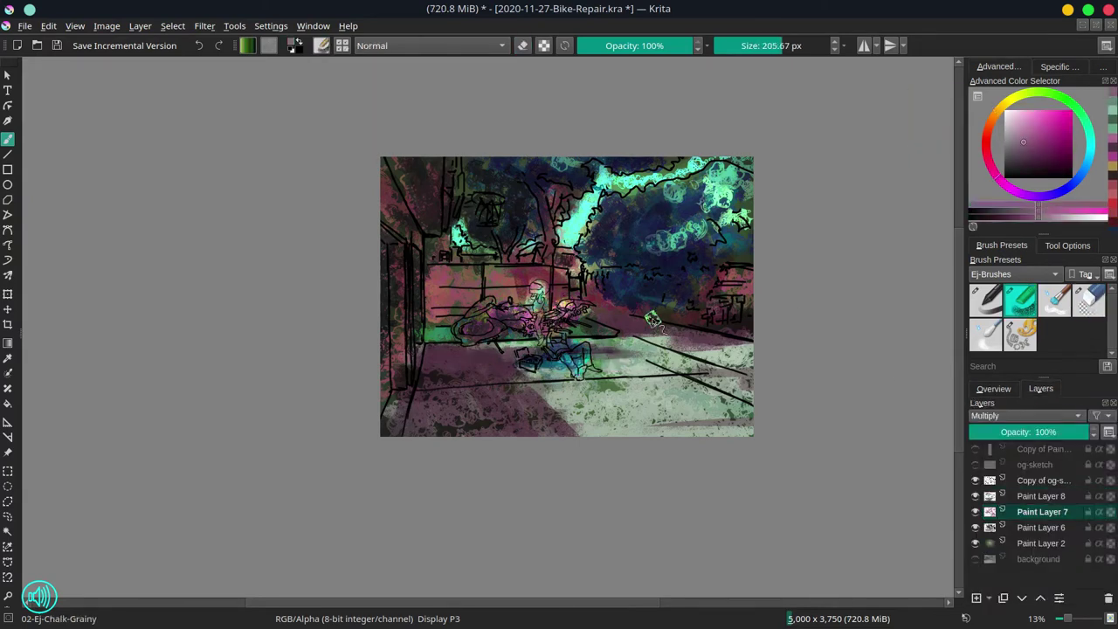
Mirror the canvas view from the overview and save an incremental version of the document.
{"action": "left_click", "coordinate": [994, 387]}
{"action": "left_click", "coordinate": [978, 599]}
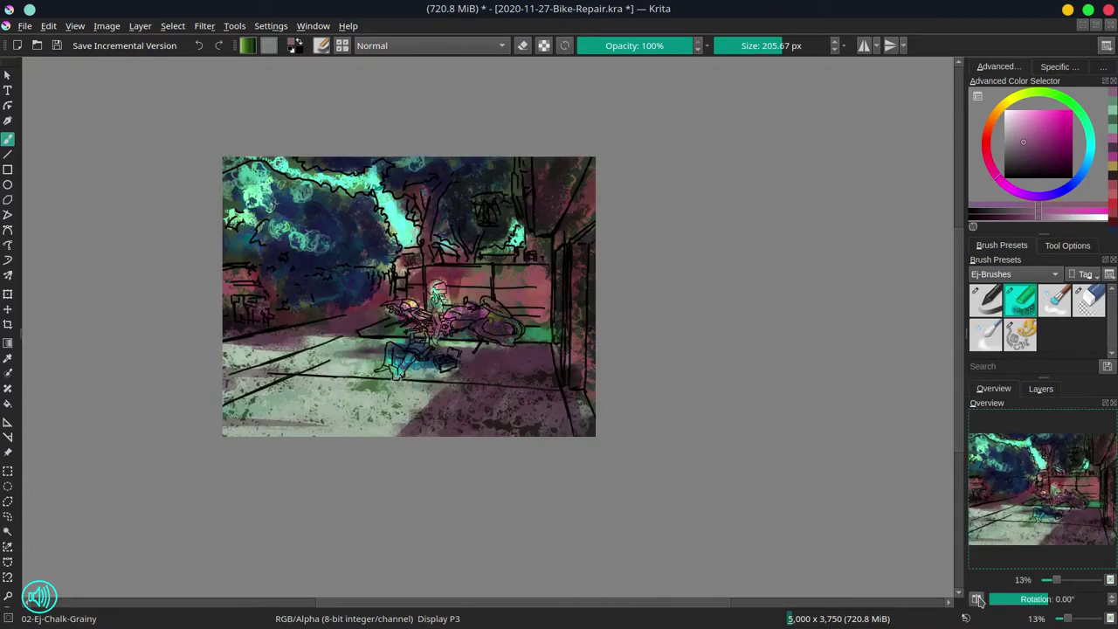
{"action": "left_click", "coordinate": [57, 46]}
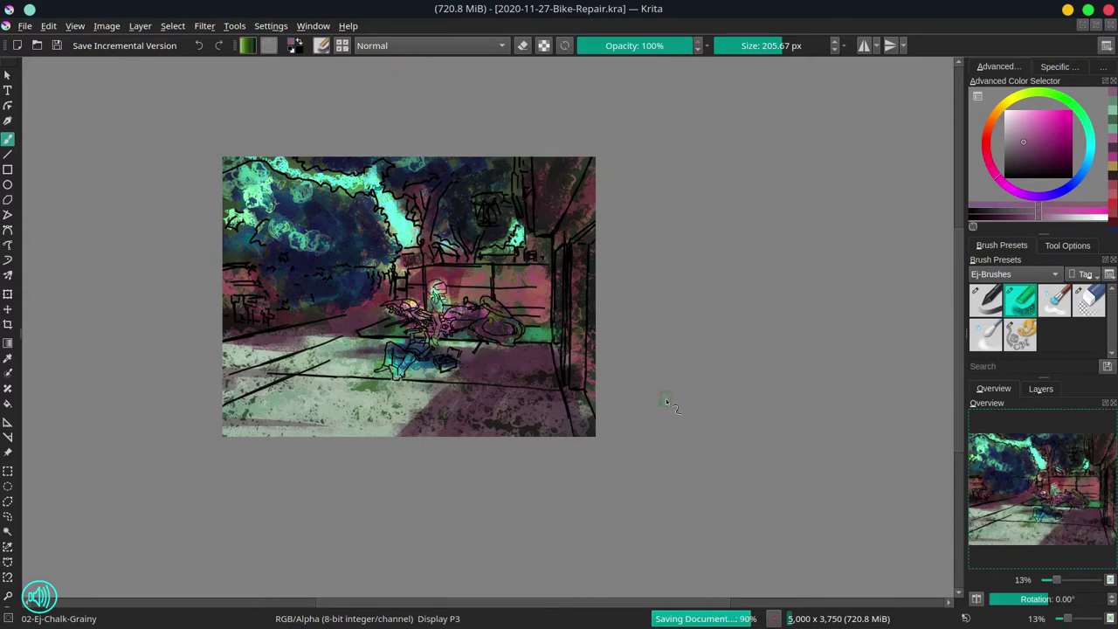
Compare the painting with and without the copied sketch line layer, and lower that layer's opacity.
{"action": "left_click", "coordinate": [1041, 388]}
{"action": "left_click", "coordinate": [975, 482]}
{"action": "left_click", "coordinate": [976, 482]}
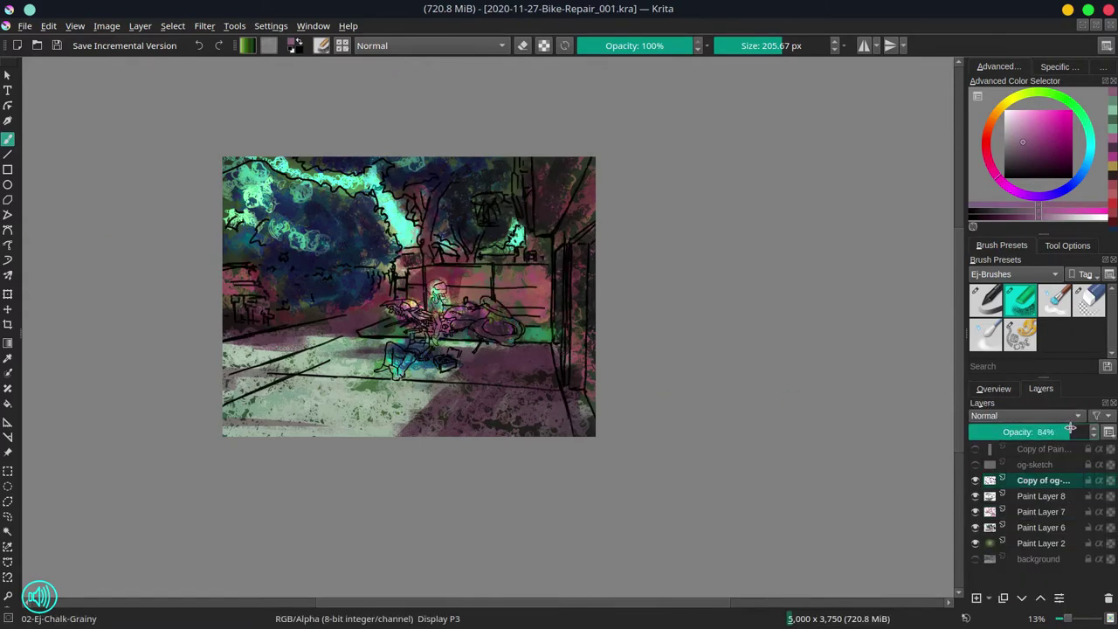
Show the background photo layer, move it directly below the copied sketch layer, and lower its opacity to 25%.
{"action": "left_click", "coordinate": [1037, 560]}
{"action": "left_click", "coordinate": [1040, 598]}
{"action": "left_click", "coordinate": [1041, 598]}
{"action": "left_click", "coordinate": [1041, 598]}
{"action": "left_click", "coordinate": [1041, 598]}
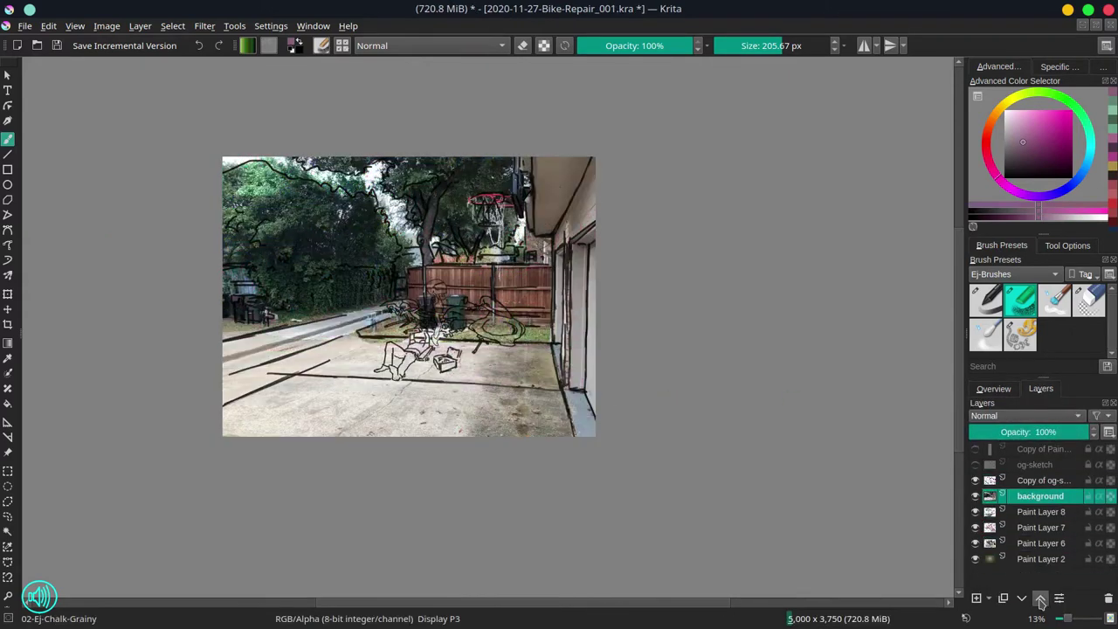
{"action": "left_click", "coordinate": [1030, 431]}
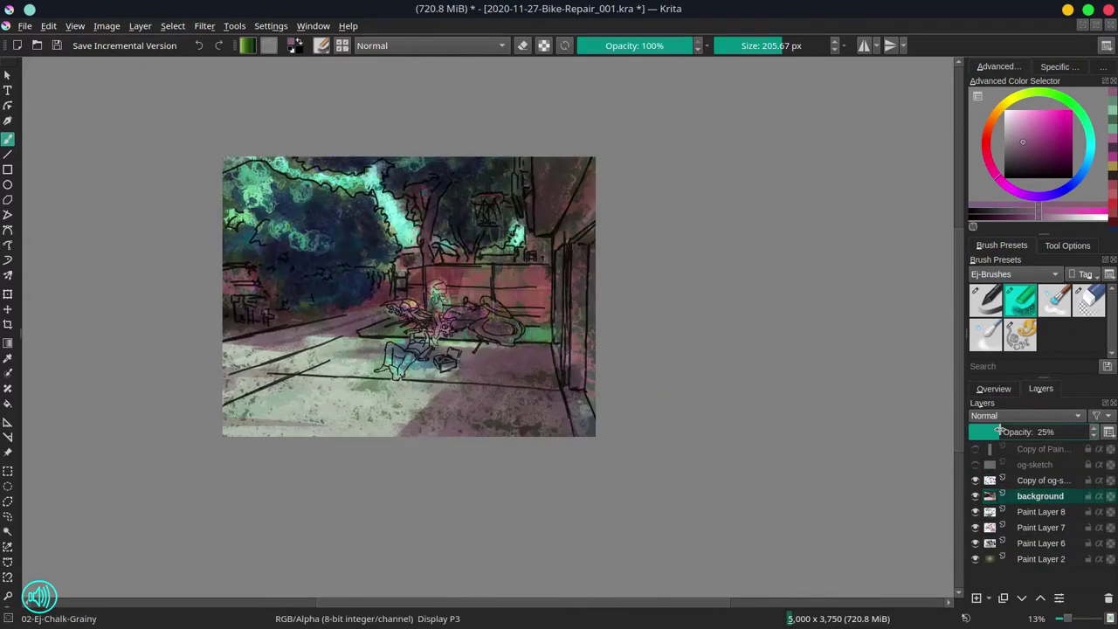
Move the background layer down to just above Paint Layer 2 with 50% opacity and check its effect on the painting.
{"action": "left_click", "coordinate": [1021, 598]}
{"action": "left_click", "coordinate": [1022, 599]}
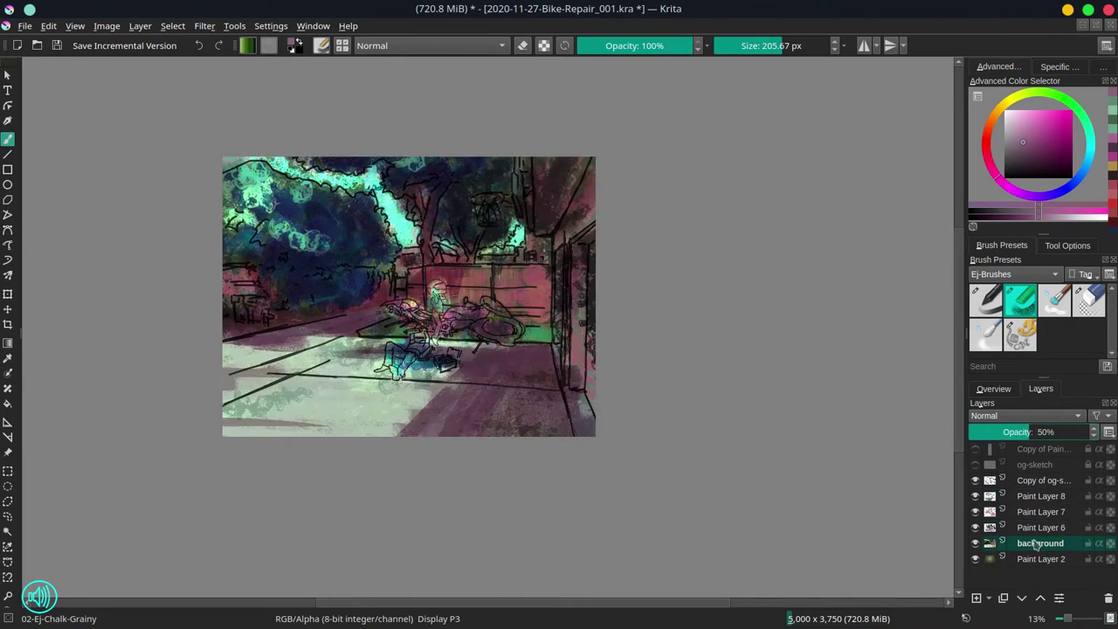
{"action": "left_click", "coordinate": [1021, 599]}
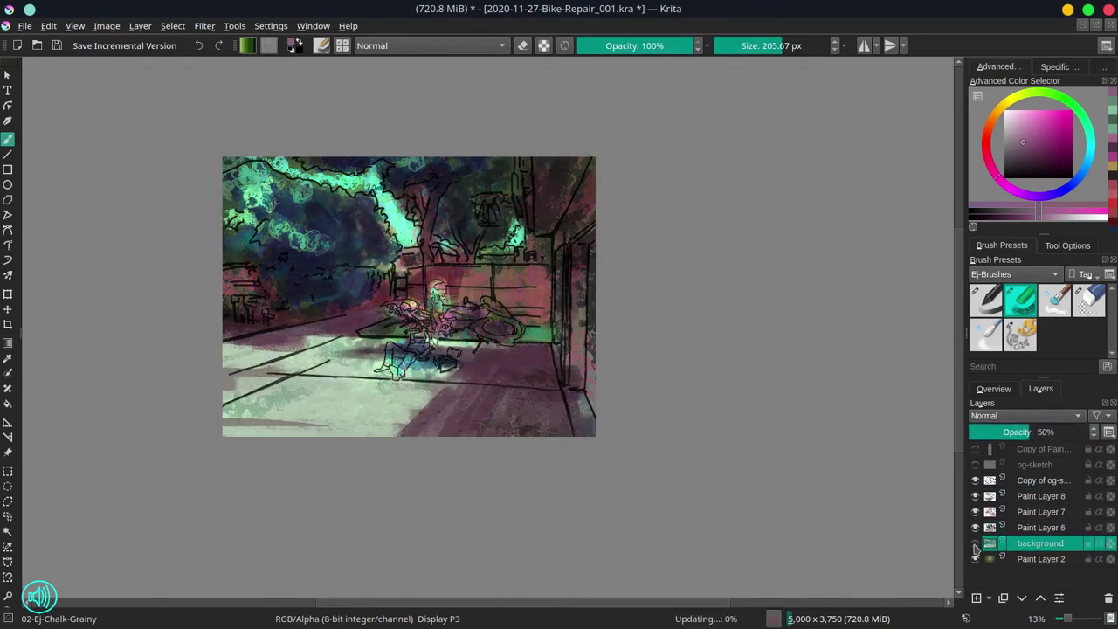
{"action": "scroll", "coordinate": [559, 520], "scroll_direction": "down", "scroll_amount": 1}
Save an incremental version and merge the copied sketch, paint and background layers into one layer.
{"action": "left_click", "coordinate": [55, 49]}
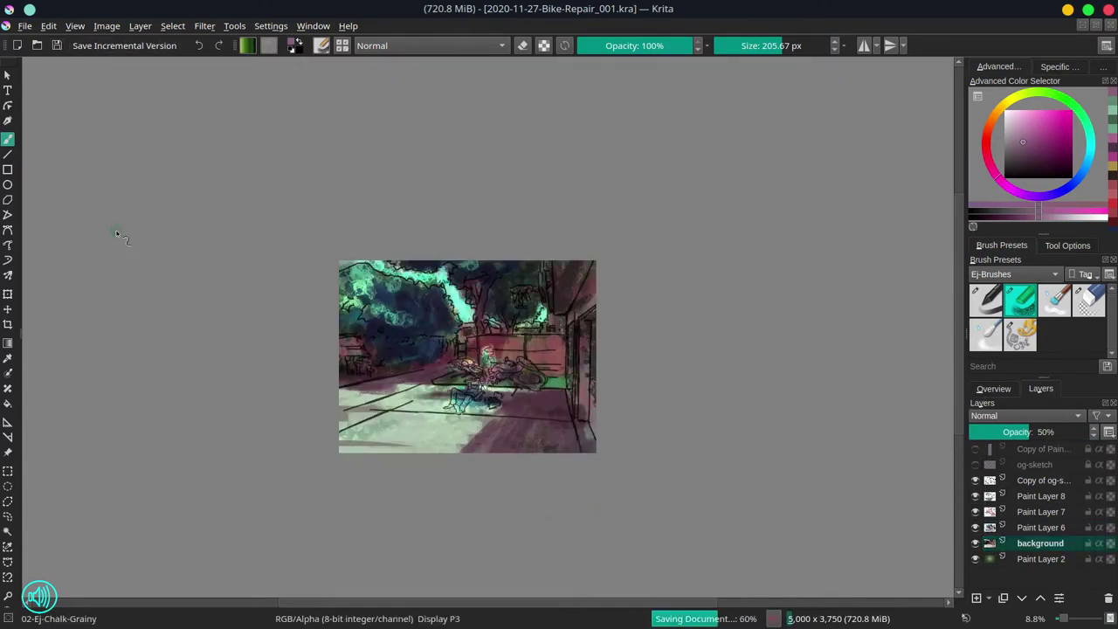
{"action": "left_click", "coordinate": [1110, 480], "text": "shift"}
{"action": "key", "text": "ctrl+e"}
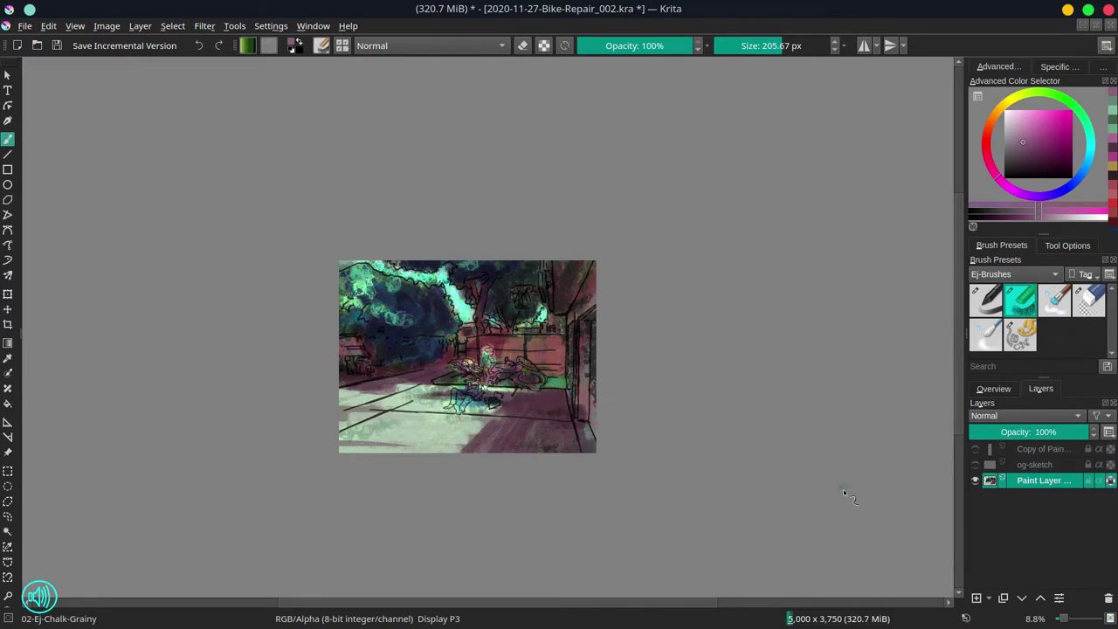
Paint sampled turquoise over the sky gap above and between the trees with the grainy chalk brush.
{"action": "left_click", "coordinate": [992, 390]}
{"action": "left_click", "coordinate": [1055, 300]}
{"action": "scroll", "coordinate": [421, 307], "scroll_direction": "up", "scroll_amount": 2}
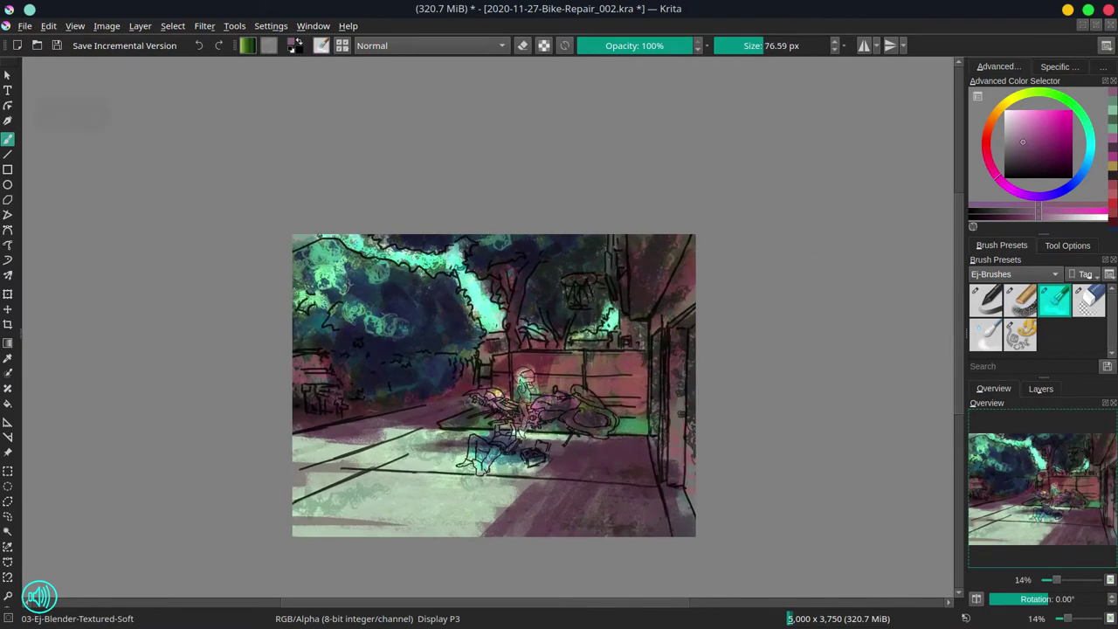
{"action": "left_click", "coordinate": [1021, 301]}
{"action": "left_click", "coordinate": [456, 261], "text": "ctrl"}
{"action": "mouse_move", "coordinate": [297, 241]}
{"action": "left_mouse_down"}
{"action": "mouse_move", "coordinate": [428, 268]}
{"action": "mouse_move", "coordinate": [456, 249]}
{"action": "mouse_move", "coordinate": [495, 313]}
{"action": "mouse_move", "coordinate": [551, 335]}
{"action": "mouse_move", "coordinate": [611, 332]}
{"action": "mouse_move", "coordinate": [626, 345]}
{"action": "mouse_move", "coordinate": [561, 331]}
{"action": "left_mouse_up"}
Add sampled sky colour around the tree trunk, blend the foliage beside the house with the textured soft blender, and save.
{"action": "left_click", "coordinate": [1055, 301]}
{"action": "left_click", "coordinate": [1020, 301]}
{"action": "left_click", "coordinate": [500, 320], "text": "ctrl"}
{"action": "key", "text": "slash"}
{"action": "mouse_move", "coordinate": [569, 289]}
{"action": "left_mouse_down"}
{"action": "mouse_move", "coordinate": [591, 290]}
{"action": "mouse_move", "coordinate": [571, 273]}
{"action": "mouse_move", "coordinate": [577, 313]}
{"action": "mouse_move", "coordinate": [603, 319]}
{"action": "mouse_move", "coordinate": [616, 305]}
{"action": "left_mouse_up"}
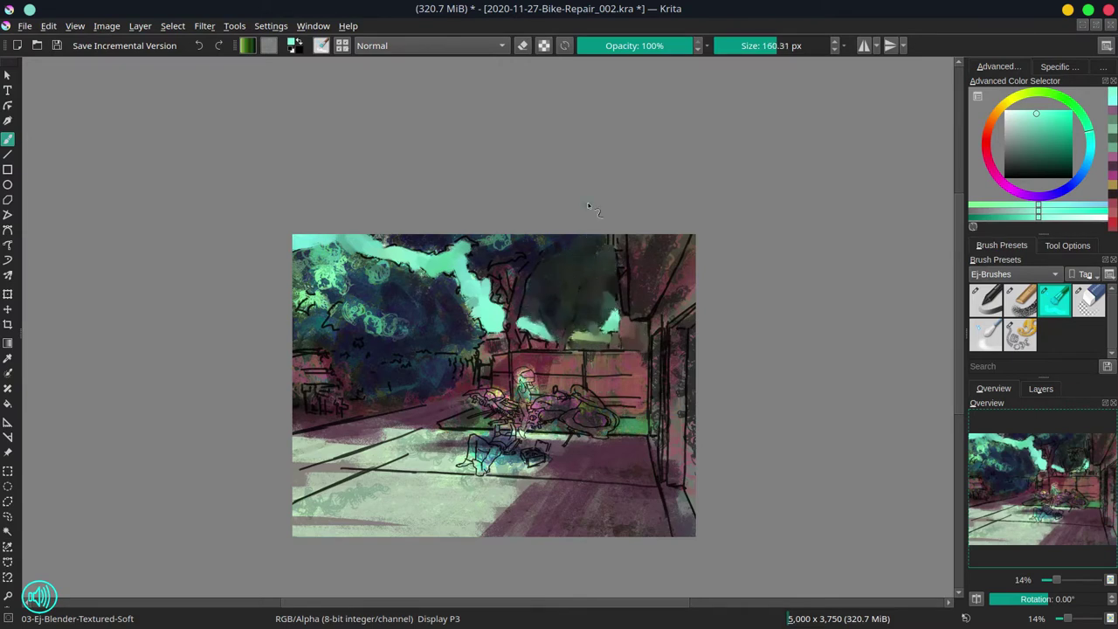
{"action": "key", "text": "ctrl+s"}
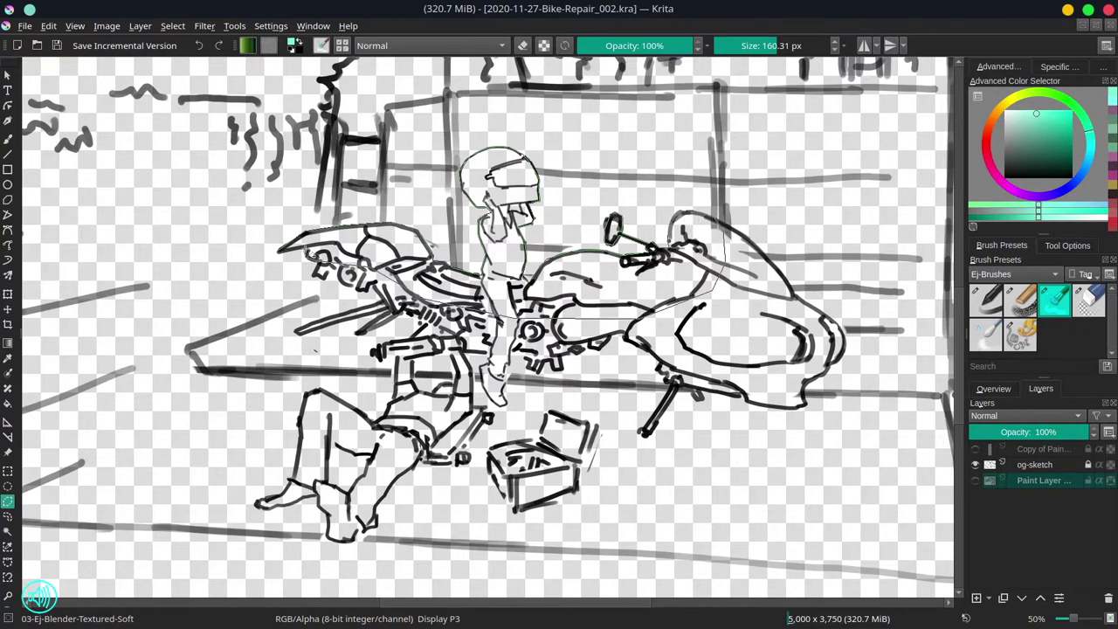
Trace the helmeted child, the motorcycle and the person lying beneath it as polygonal selections, adding each outline to the selection.
{"action": "left_click_drag", "start_coordinate": [718, 292], "coordinate": [722, 295]}
{"action": "left_click", "coordinate": [1070, 247]}
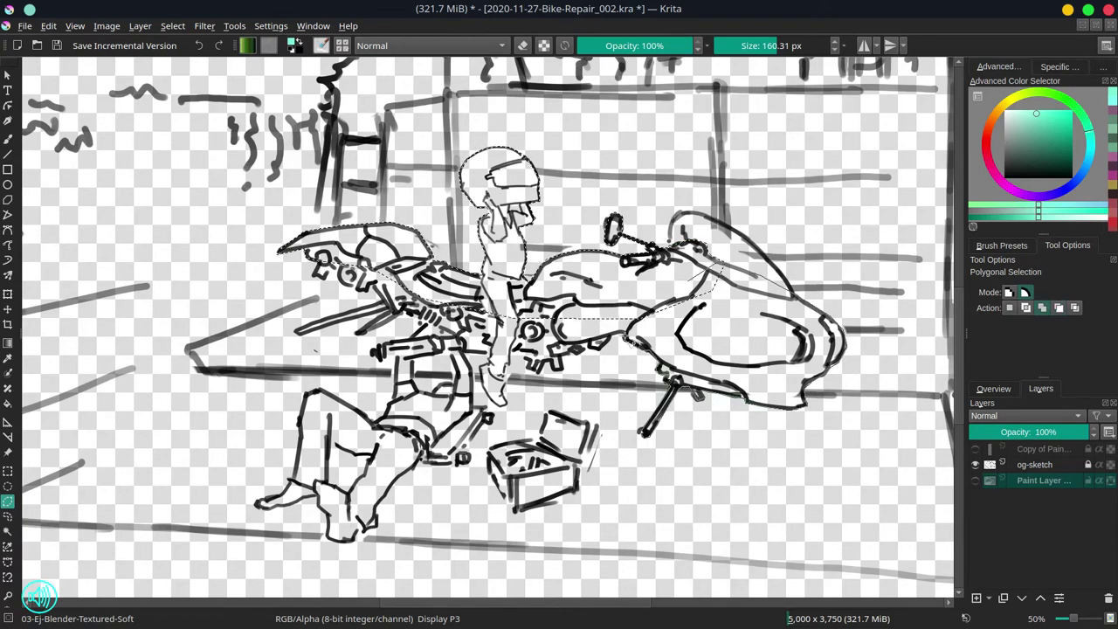
{"action": "double_click", "coordinate": [631, 306]}
{"action": "left_click", "coordinate": [659, 324]}
{"action": "left_click", "coordinate": [626, 335]}
{"action": "left_click", "coordinate": [611, 338]}
{"action": "left_click", "coordinate": [599, 349]}
{"action": "left_click", "coordinate": [572, 353]}
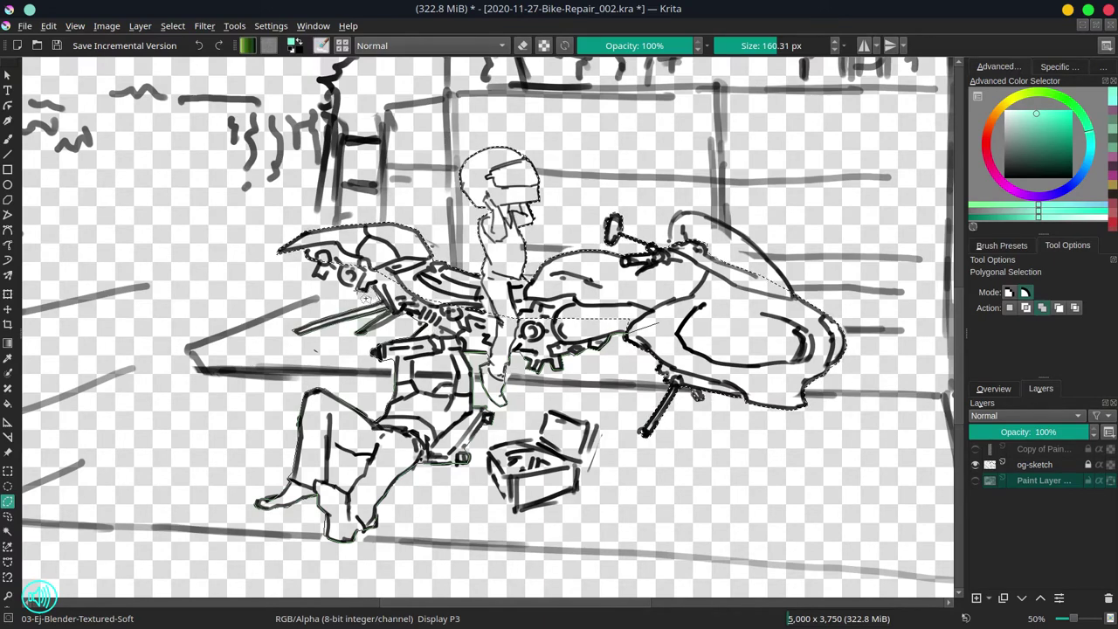
{"action": "double_click", "coordinate": [628, 290]}
Add the open toolbox's outline to the polygonal selection and save the document.
{"action": "left_click", "coordinate": [487, 448]}
{"action": "left_click", "coordinate": [516, 513]}
{"action": "left_click", "coordinate": [578, 492]}
{"action": "left_click", "coordinate": [600, 425]}
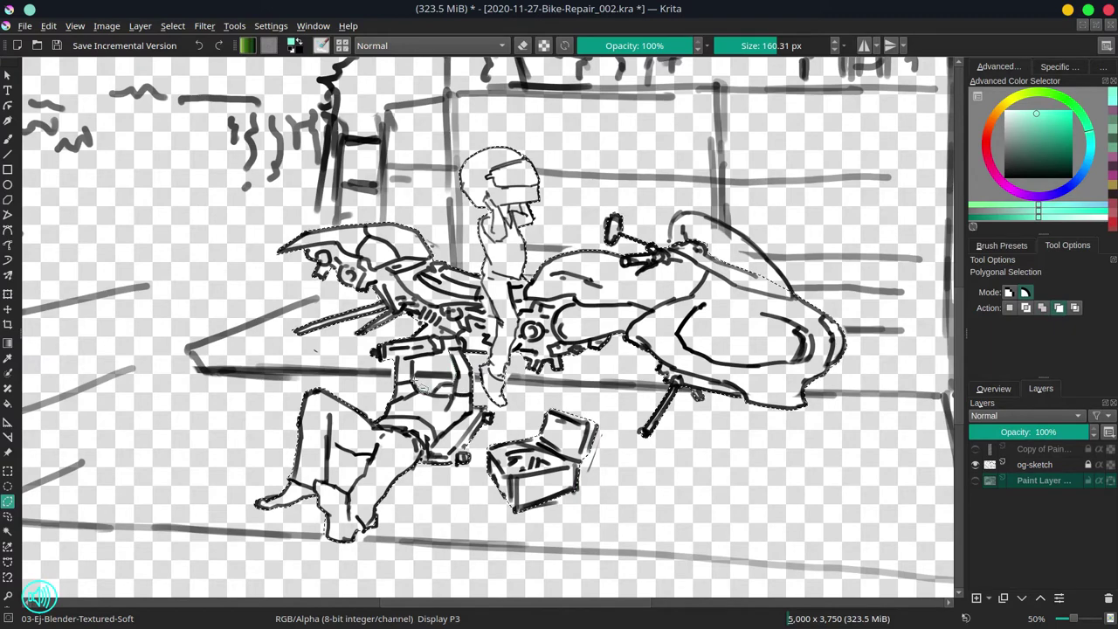
{"action": "scroll", "coordinate": [472, 496], "scroll_direction": "down", "scroll_amount": 3}
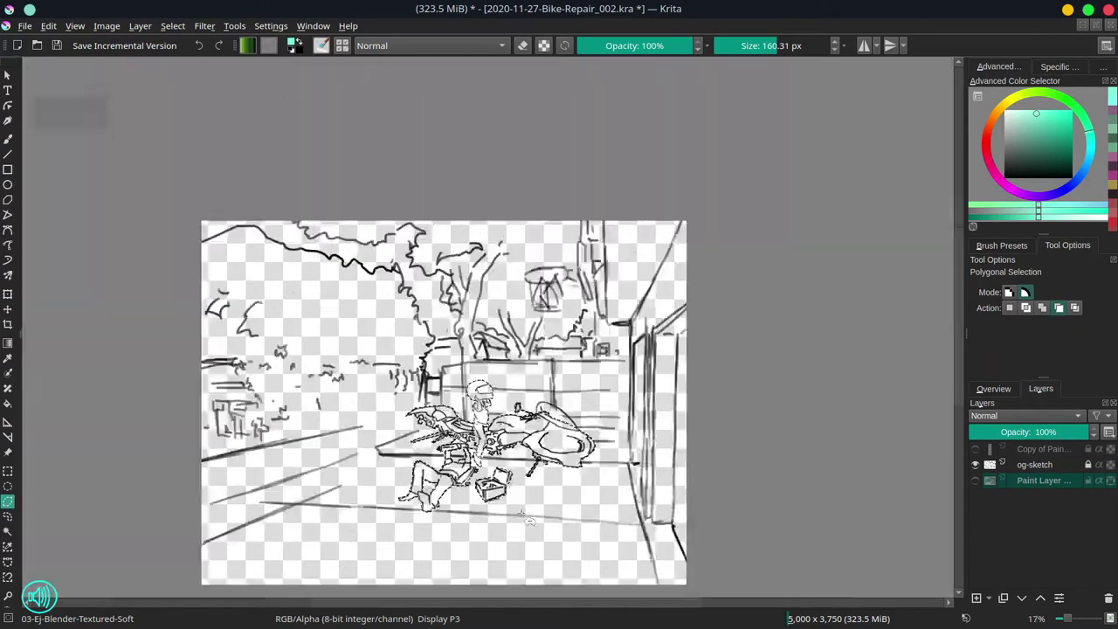
{"action": "left_click", "coordinate": [57, 46]}
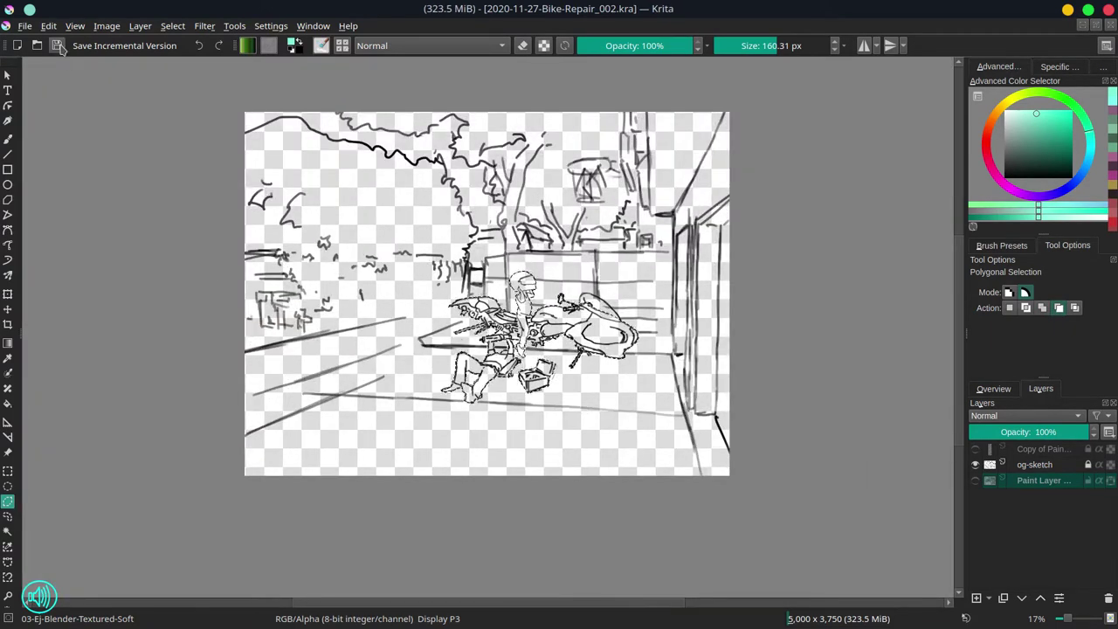
Add a new paint layer below og-sketch and fill the selected figures, motorcycle and toolbox with dark green.
{"action": "left_click", "coordinate": [977, 599]}
{"action": "left_click", "coordinate": [1024, 151]}
{"action": "left_click", "coordinate": [8, 403]}
{"action": "left_click", "coordinate": [503, 367]}
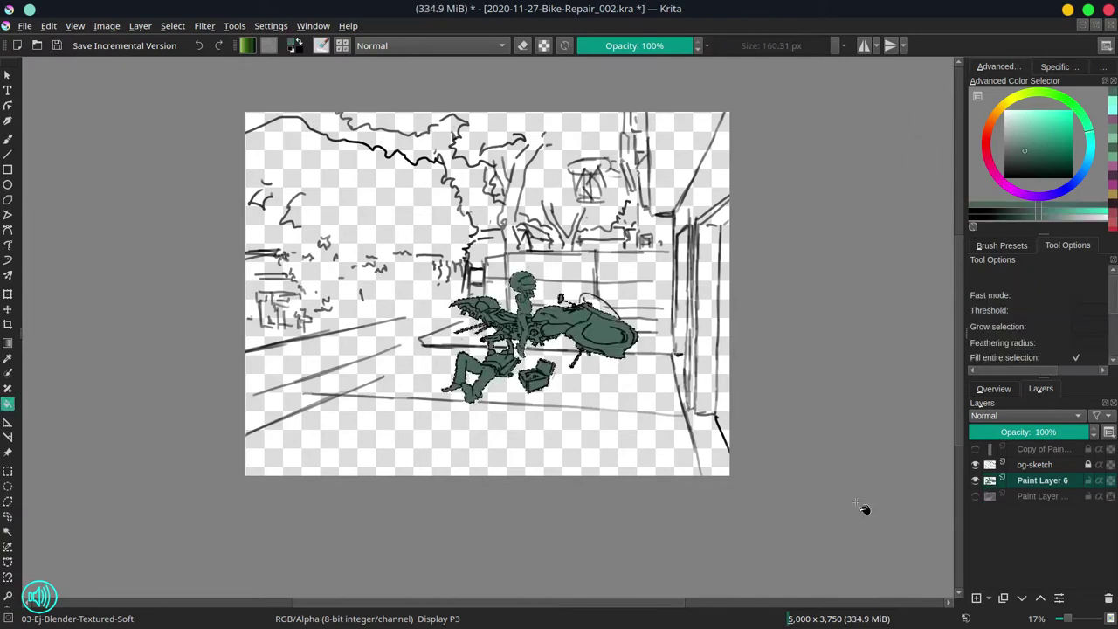
Hide the fill layer, show and activate the merged painting layer, invert the selection to the background, and save.
{"action": "left_click", "coordinate": [976, 481]}
{"action": "left_click", "coordinate": [1041, 496]}
{"action": "left_click", "coordinate": [976, 496]}
{"action": "left_click", "coordinate": [173, 26]}
{"action": "left_click", "coordinate": [209, 95]}
{"action": "key", "text": "ctrl+s"}
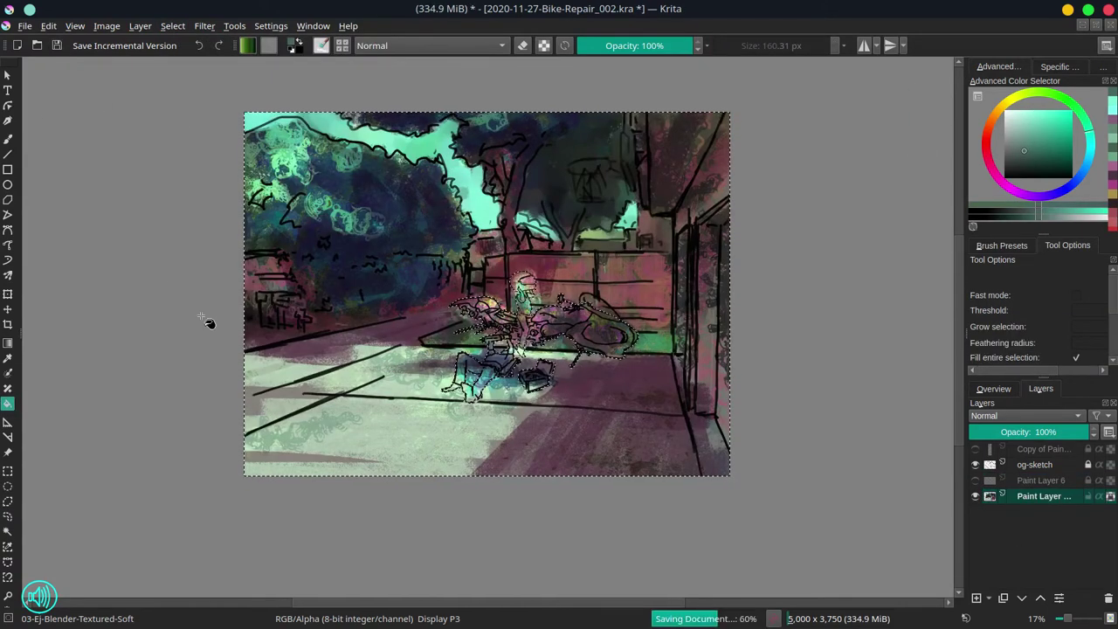
Hide the og-sketch layer and smooth the sky edge, tree canopy and trunk with the textured soft blender.
{"action": "left_click", "coordinate": [993, 388]}
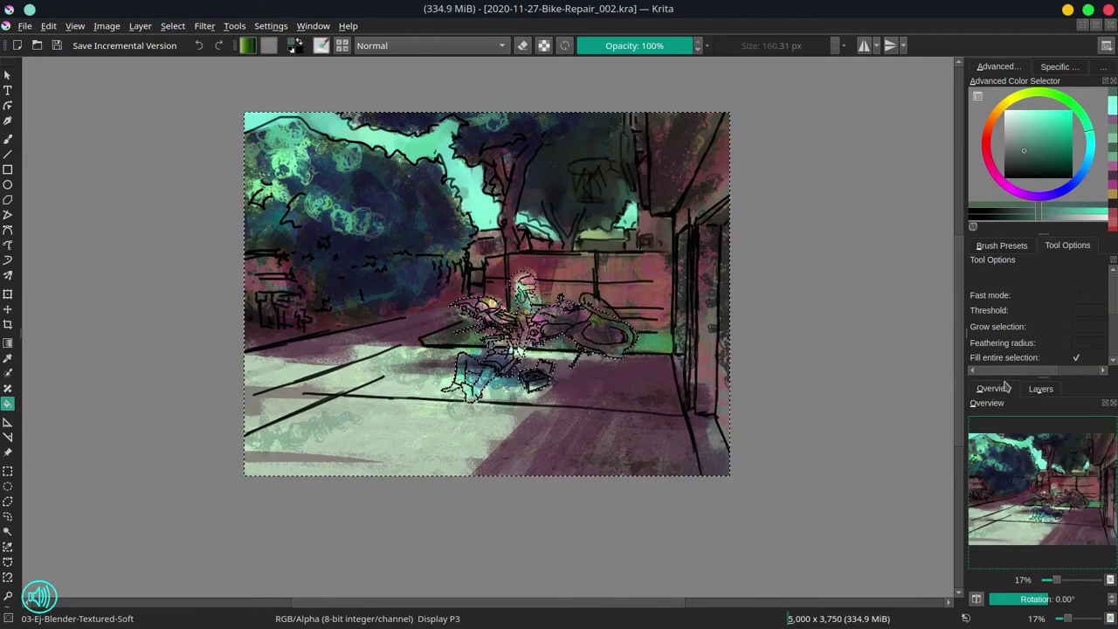
{"action": "left_click", "coordinate": [1002, 245]}
{"action": "key", "text": "b"}
{"action": "left_click_drag", "start_coordinate": [468, 142], "coordinate": [489, 121]}
{"action": "left_click", "coordinate": [1040, 389]}
{"action": "left_click_drag", "start_coordinate": [577, 171], "coordinate": [603, 197]}
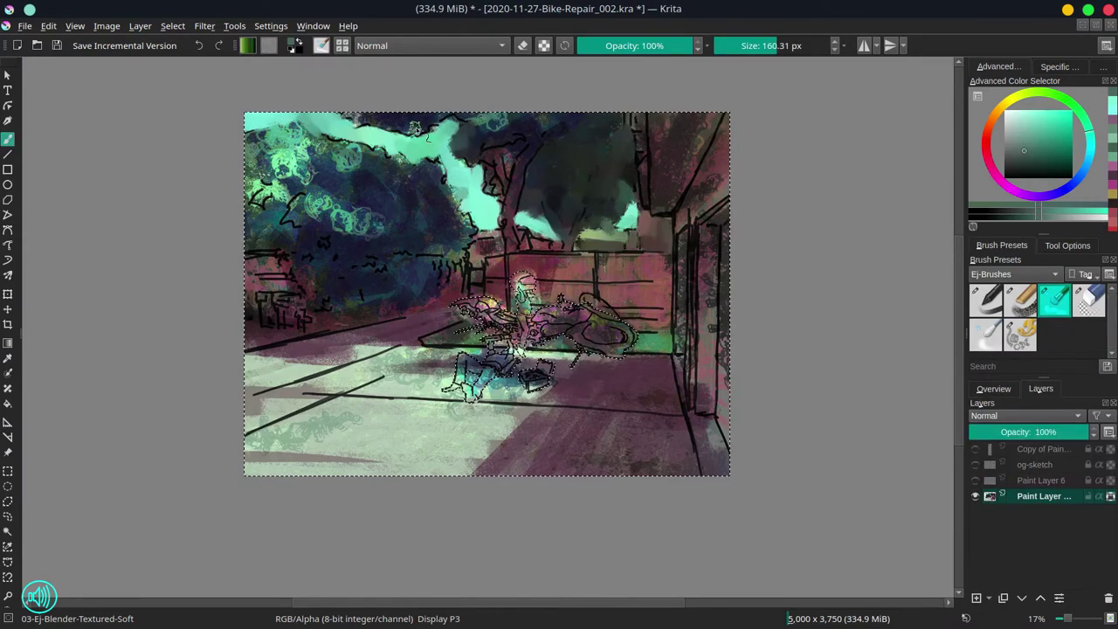
{"action": "mouse_move", "coordinate": [387, 125]}
{"action": "left_mouse_down"}
{"action": "mouse_move", "coordinate": [454, 116]}
{"action": "mouse_move", "coordinate": [476, 126]}
{"action": "mouse_move", "coordinate": [468, 64]}
{"action": "mouse_move", "coordinate": [505, 138]}
{"action": "left_mouse_up"}
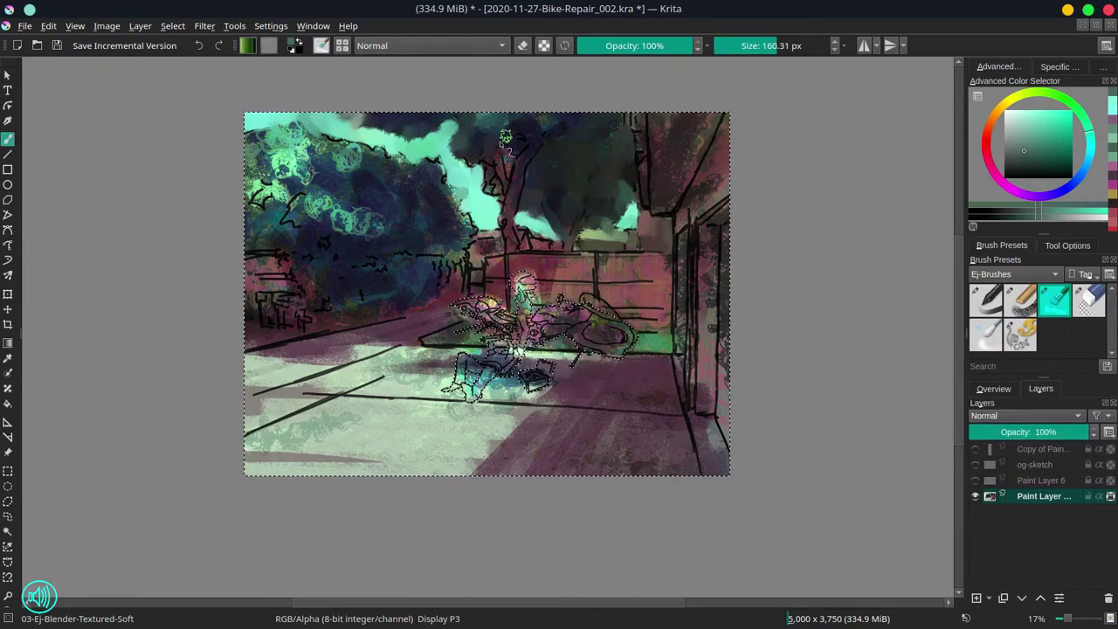
{"action": "mouse_move", "coordinate": [489, 174]}
{"action": "left_mouse_down"}
{"action": "mouse_move", "coordinate": [533, 138]}
{"action": "mouse_move", "coordinate": [514, 153]}
{"action": "mouse_move", "coordinate": [533, 163]}
{"action": "mouse_move", "coordinate": [504, 198]}
{"action": "mouse_move", "coordinate": [565, 131]}
{"action": "mouse_move", "coordinate": [491, 131]}
{"action": "mouse_move", "coordinate": [519, 133]}
{"action": "left_mouse_up"}
{"action": "left_click_drag", "start_coordinate": [581, 191], "coordinate": [560, 230]}
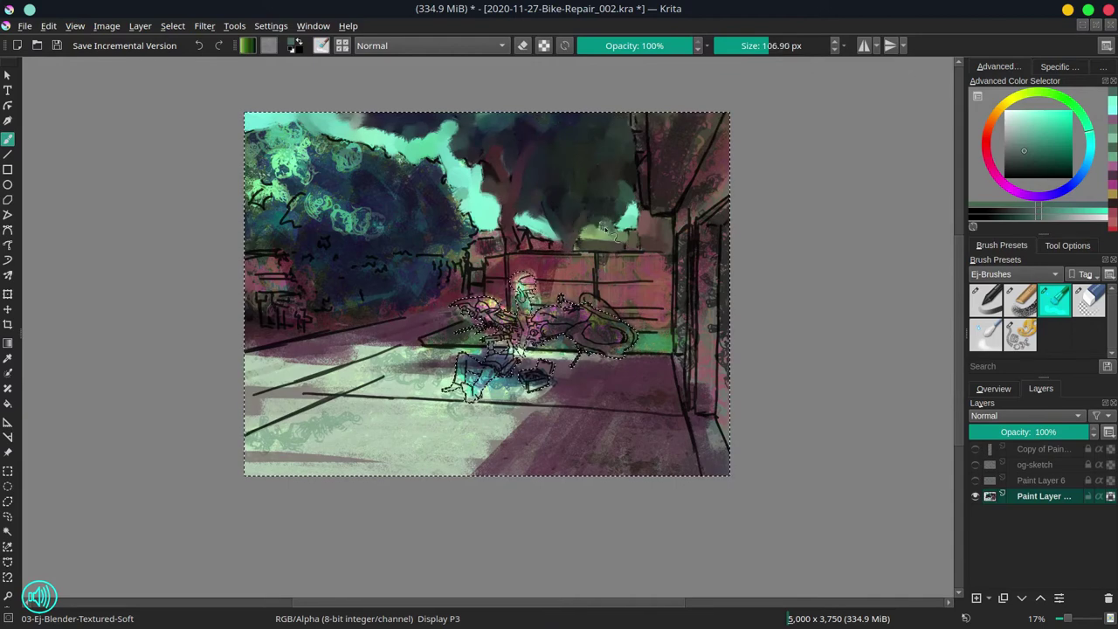
Set the grainy chalk brush to Color Dodge and choose a muted rose tone, undoing the trial highlights on the distant rooftops.
{"action": "key", "text": "slash"}
{"action": "left_click", "coordinate": [489, 248], "text": "ctrl"}
{"action": "key", "text": "alt+shift+d"}
{"action": "left_click_drag", "start_coordinate": [494, 241], "coordinate": [485, 240]}
{"action": "left_click_drag", "start_coordinate": [476, 237], "coordinate": [501, 235]}
{"action": "left_click_drag", "start_coordinate": [535, 240], "coordinate": [549, 245]}
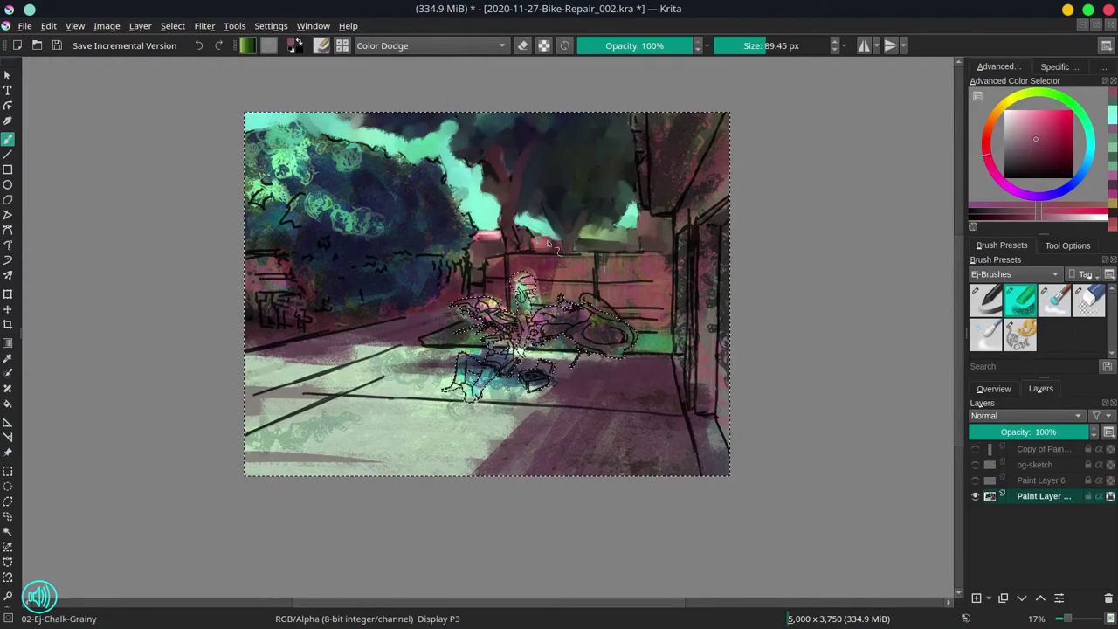
{"action": "key", "text": "ctrl+z"}
{"action": "left_click", "coordinate": [1031, 139]}
{"action": "left_click_drag", "start_coordinate": [479, 236], "coordinate": [501, 236]}
{"action": "key", "text": "ctrl+z"}
{"action": "left_click", "coordinate": [1026, 140]}
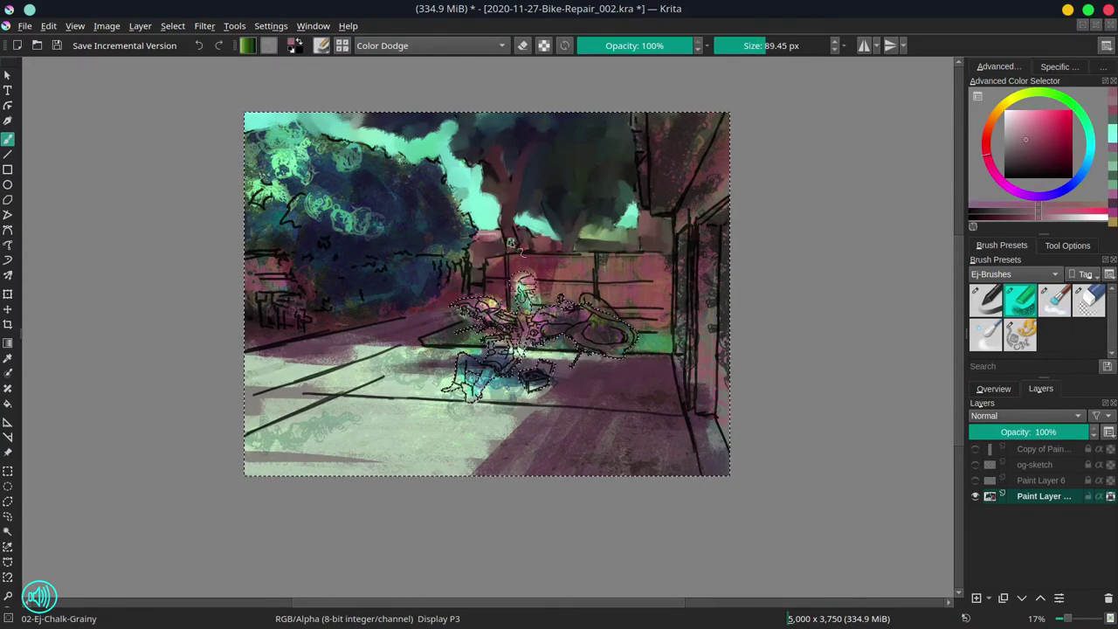
Dodge highlights onto the distant rooftops and the sunlit fence, temporarily showing the og-sketch layer as a guide.
{"action": "left_click", "coordinate": [976, 465]}
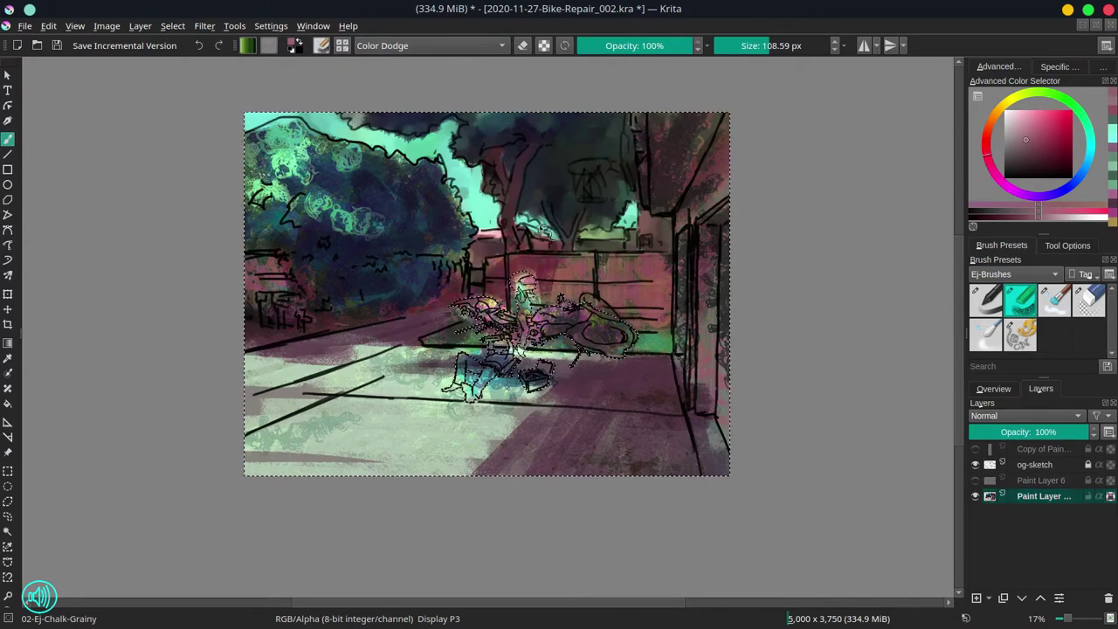
{"action": "mouse_move", "coordinate": [618, 241]}
{"action": "left_mouse_down"}
{"action": "mouse_move", "coordinate": [598, 241]}
{"action": "mouse_move", "coordinate": [625, 234]}
{"action": "left_mouse_up"}
{"action": "left_click_drag", "start_coordinate": [611, 262], "coordinate": [630, 262]}
{"action": "left_click_drag", "start_coordinate": [560, 269], "coordinate": [664, 271]}
{"action": "left_click_drag", "start_coordinate": [559, 288], "coordinate": [666, 284]}
{"action": "left_click", "coordinate": [975, 465]}
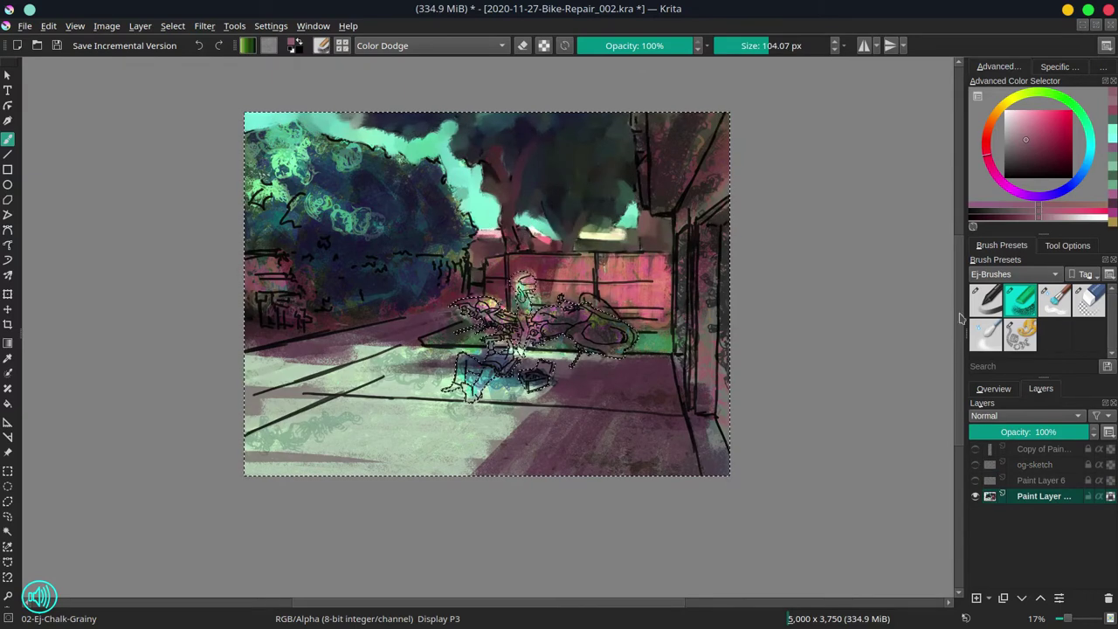
Touch up the distant rooftop with a bright pinkish red and blend the rooftops above the fence.
{"action": "left_click", "coordinate": [535, 236], "text": "ctrl"}
{"action": "left_click", "coordinate": [1039, 110]}
{"action": "left_click_drag", "start_coordinate": [558, 229], "coordinate": [535, 230]}
{"action": "key", "text": "slash"}
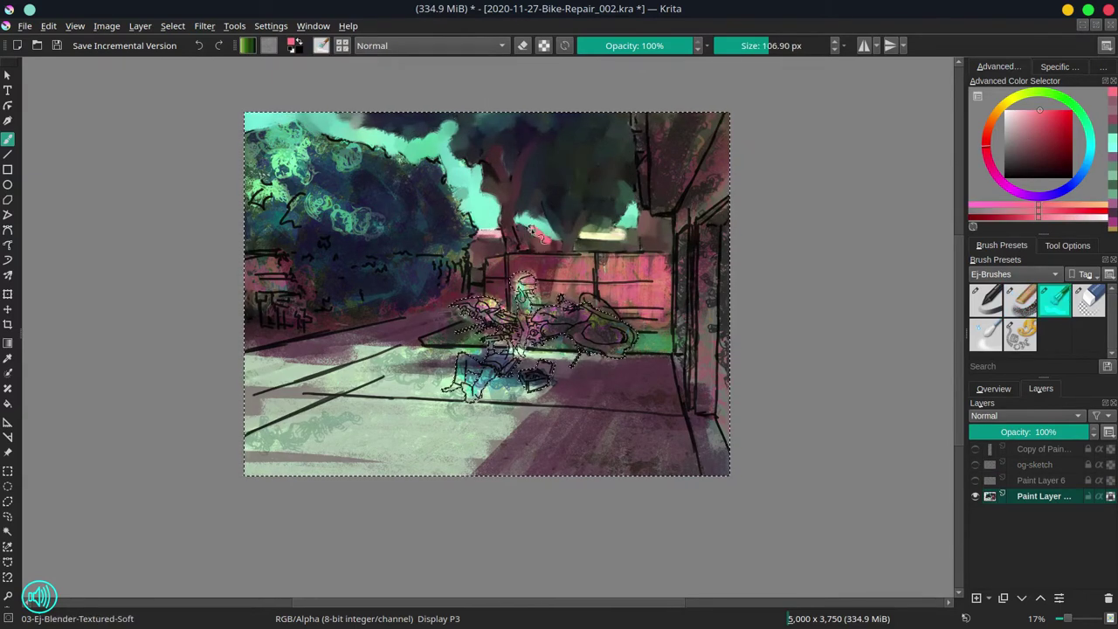
{"action": "mouse_move", "coordinate": [591, 236]}
{"action": "left_mouse_down"}
{"action": "mouse_move", "coordinate": [618, 209]}
{"action": "mouse_move", "coordinate": [632, 249]}
{"action": "left_mouse_up"}
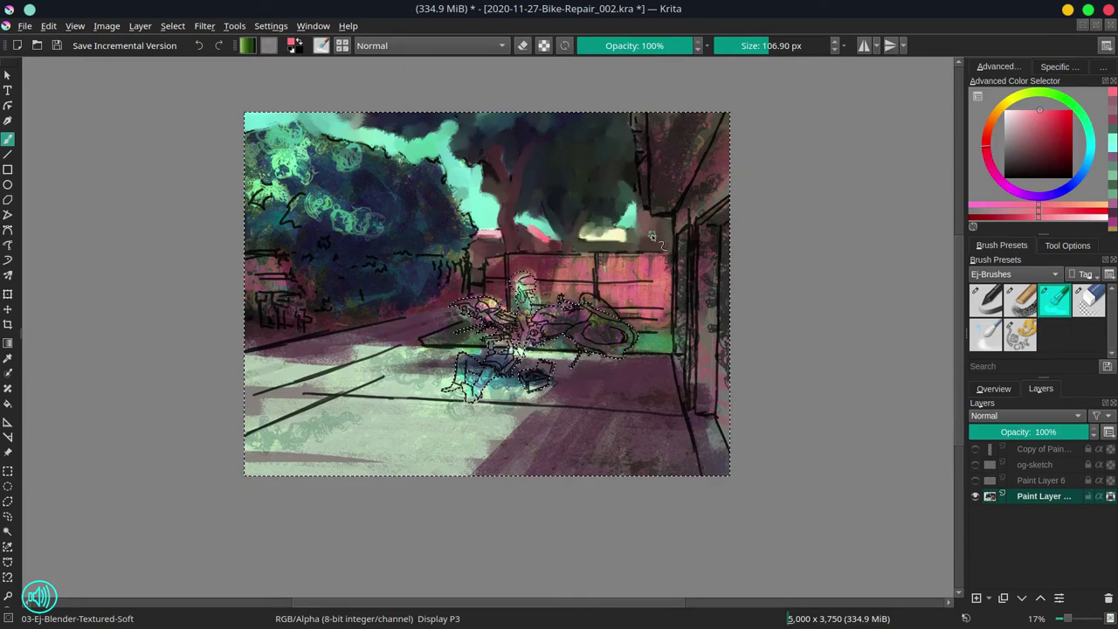
Enlarge the textured soft blender, smooth the sketch lines on the house's roof overhang, and save.
{"action": "mouse_move", "coordinate": [640, 146]}
{"action": "left_mouse_down", "text": "shift"}
{"action": "mouse_move", "coordinate": [660, 122]}
{"action": "mouse_move", "coordinate": [683, 147]}
{"action": "left_mouse_up", "text": "shift"}
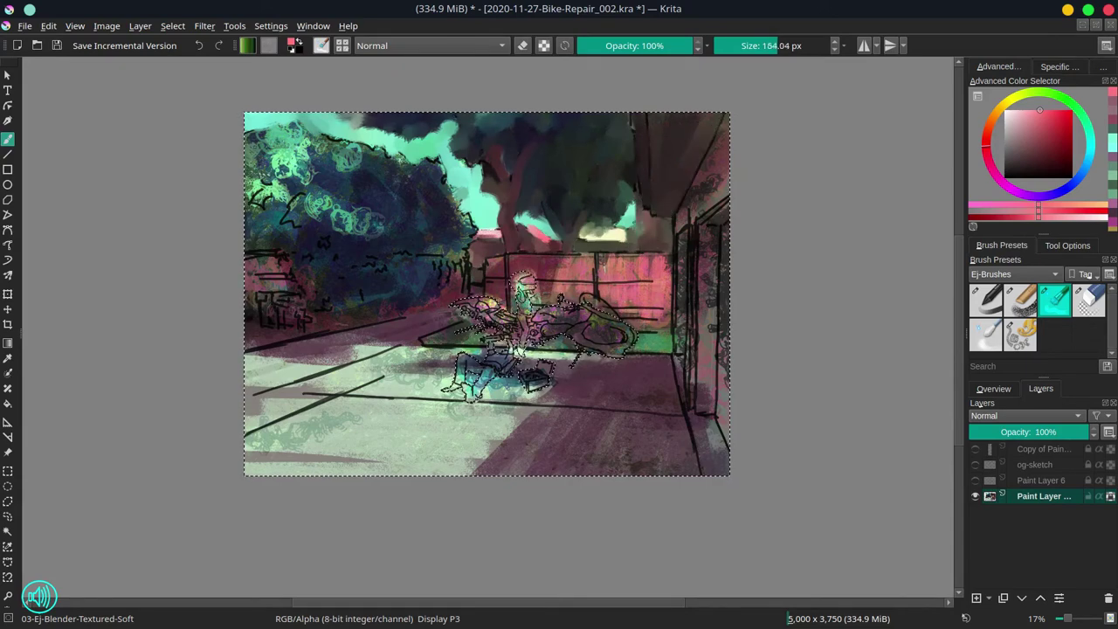
{"action": "key", "text": "ctrl+s"}
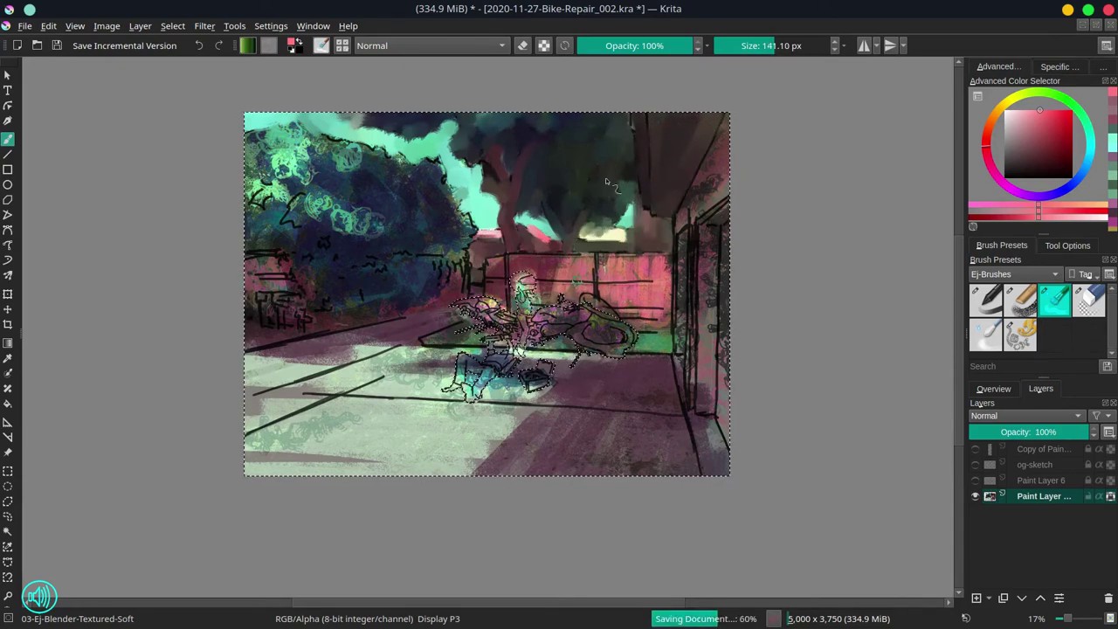
{"action": "left_click", "coordinate": [994, 389]}
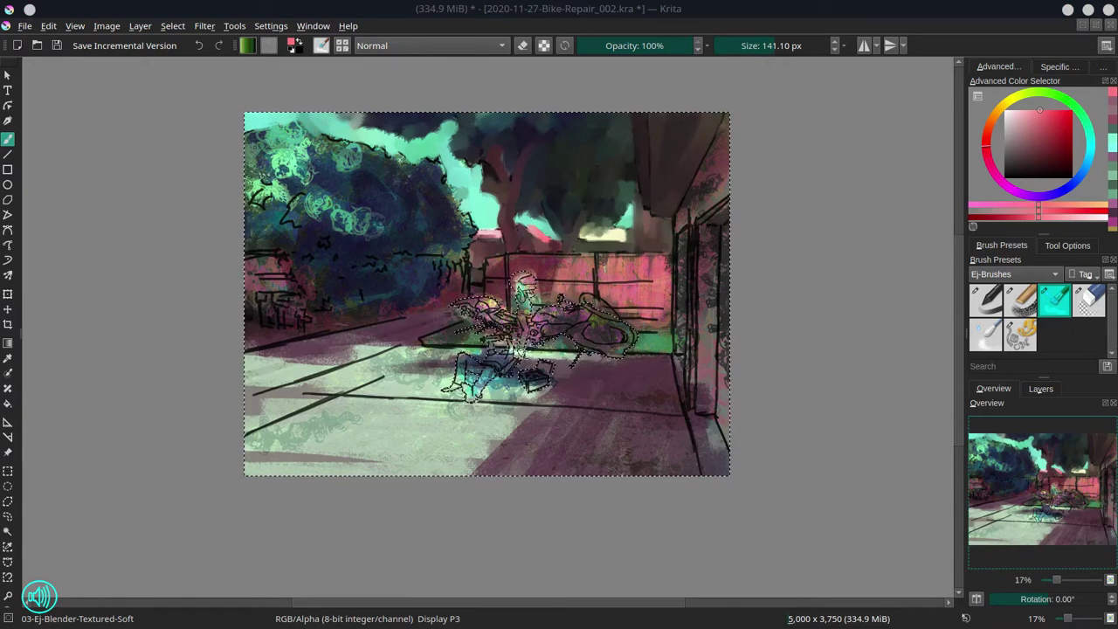
{"action": "left_click", "coordinate": [55, 46]}
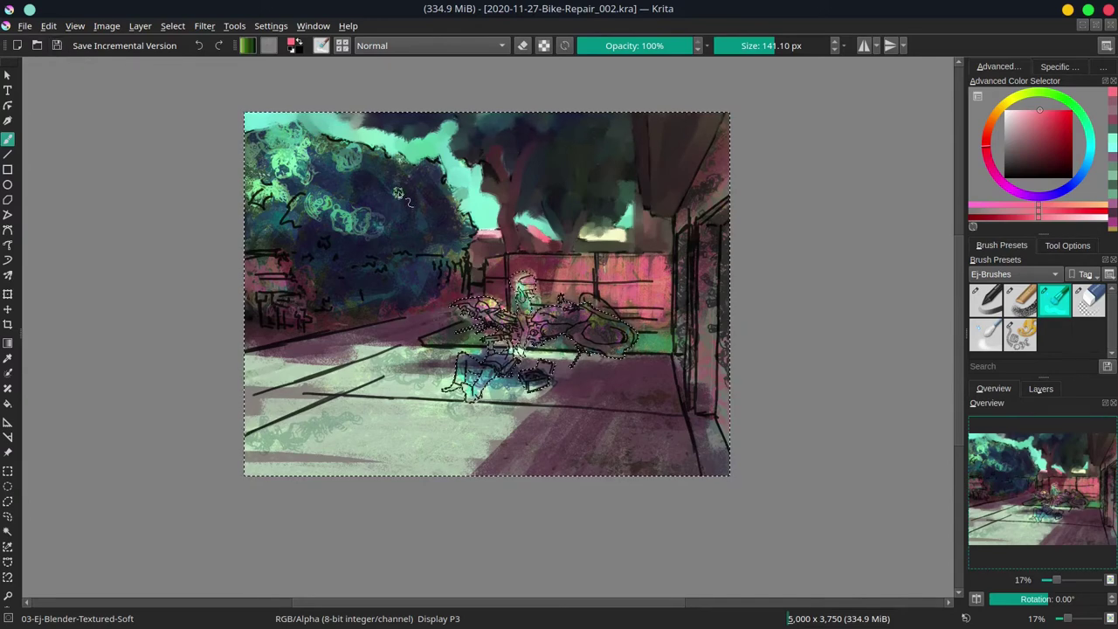
Blend the large tree's foliage, then smooth the hedge and bench below it with a smaller blender brush.
{"action": "mouse_move", "coordinate": [397, 192]}
{"action": "left_mouse_down"}
{"action": "mouse_move", "coordinate": [357, 154]}
{"action": "mouse_move", "coordinate": [356, 118]}
{"action": "left_mouse_up"}
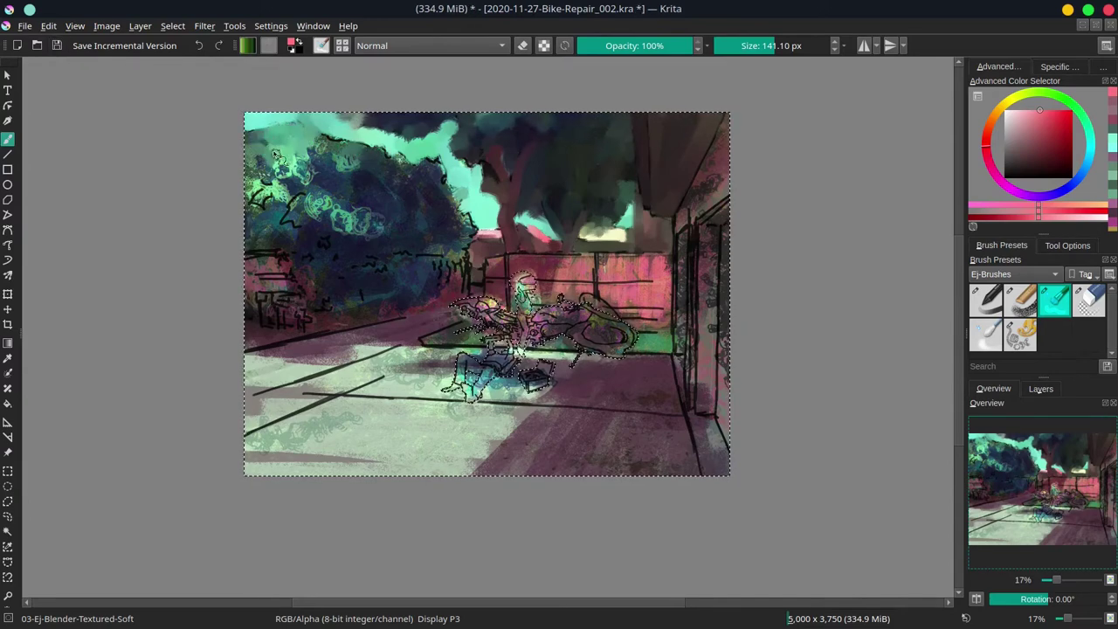
{"action": "mouse_move", "coordinate": [267, 203]}
{"action": "left_mouse_down"}
{"action": "mouse_move", "coordinate": [259, 234]}
{"action": "mouse_move", "coordinate": [302, 205]}
{"action": "mouse_move", "coordinate": [310, 212]}
{"action": "mouse_move", "coordinate": [293, 182]}
{"action": "mouse_move", "coordinate": [360, 151]}
{"action": "mouse_move", "coordinate": [385, 165]}
{"action": "mouse_move", "coordinate": [436, 165]}
{"action": "mouse_move", "coordinate": [444, 199]}
{"action": "mouse_move", "coordinate": [452, 179]}
{"action": "mouse_move", "coordinate": [301, 227]}
{"action": "left_mouse_up"}
{"action": "left_click_drag", "start_coordinate": [371, 188], "coordinate": [378, 190]}
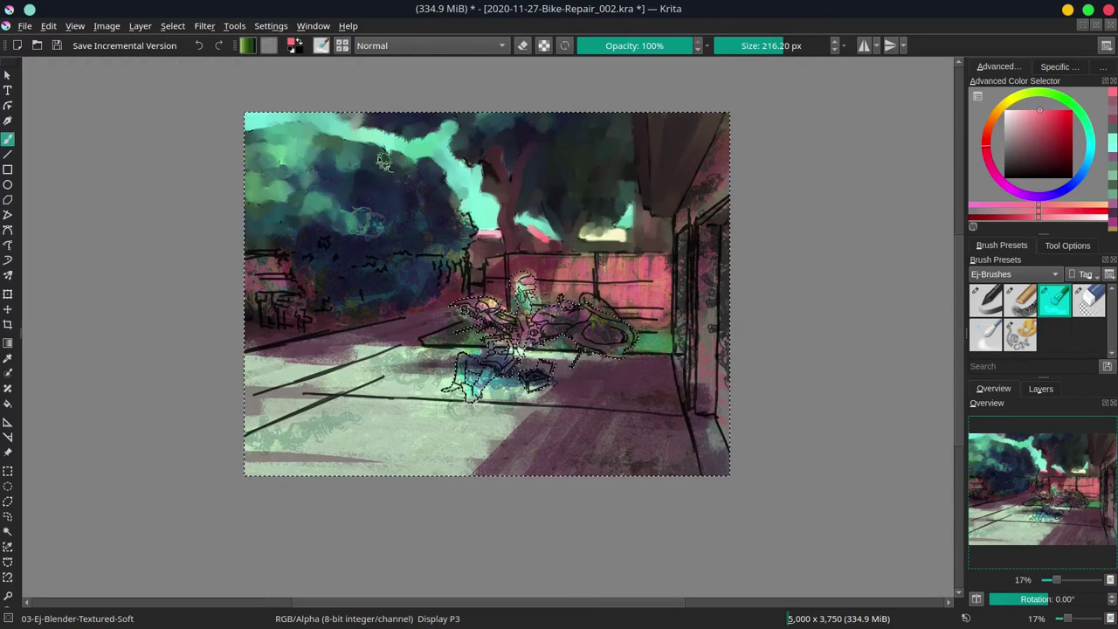
{"action": "key", "text": "bracketleft"}
{"action": "key", "text": "bracketleft"}
{"action": "key", "text": "bracketleft"}
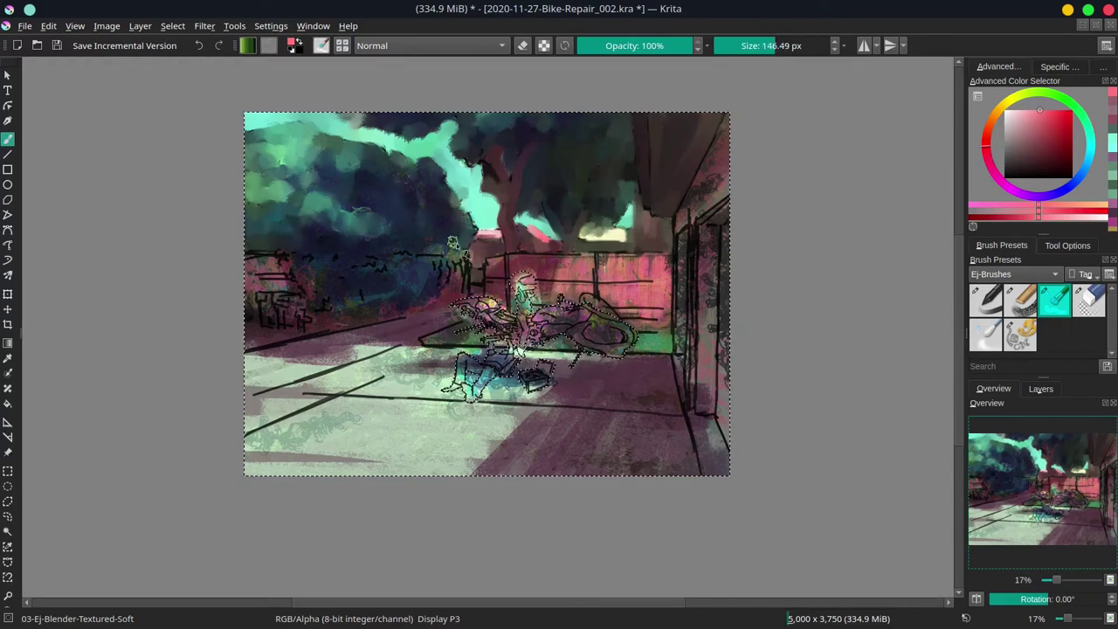
{"action": "mouse_move", "coordinate": [295, 331]}
{"action": "left_mouse_down"}
{"action": "mouse_move", "coordinate": [305, 314]}
{"action": "mouse_move", "coordinate": [254, 297]}
{"action": "mouse_move", "coordinate": [283, 266]}
{"action": "mouse_move", "coordinate": [269, 284]}
{"action": "mouse_move", "coordinate": [309, 323]}
{"action": "mouse_move", "coordinate": [331, 303]}
{"action": "mouse_move", "coordinate": [344, 258]}
{"action": "mouse_move", "coordinate": [284, 247]}
{"action": "mouse_move", "coordinate": [388, 235]}
{"action": "mouse_move", "coordinate": [379, 242]}
{"action": "mouse_move", "coordinate": [427, 260]}
{"action": "left_mouse_up"}
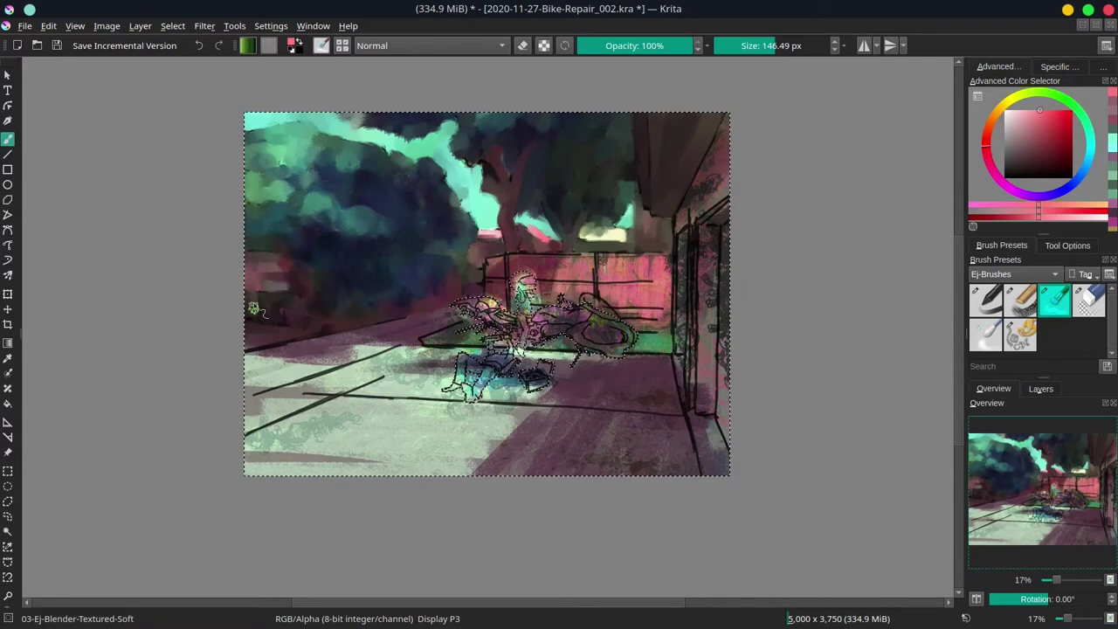
Smooth the lines on the red fence and paint sampled green along the grass strip behind the motorcycle.
{"action": "mouse_move", "coordinate": [494, 275]}
{"action": "left_mouse_down"}
{"action": "mouse_move", "coordinate": [483, 275]}
{"action": "mouse_move", "coordinate": [561, 264]}
{"action": "mouse_move", "coordinate": [549, 295]}
{"action": "mouse_move", "coordinate": [594, 297]}
{"action": "mouse_move", "coordinate": [608, 277]}
{"action": "mouse_move", "coordinate": [641, 271]}
{"action": "mouse_move", "coordinate": [623, 290]}
{"action": "mouse_move", "coordinate": [623, 302]}
{"action": "mouse_move", "coordinate": [647, 300]}
{"action": "mouse_move", "coordinate": [645, 316]}
{"action": "mouse_move", "coordinate": [666, 329]}
{"action": "mouse_move", "coordinate": [648, 341]}
{"action": "left_mouse_up"}
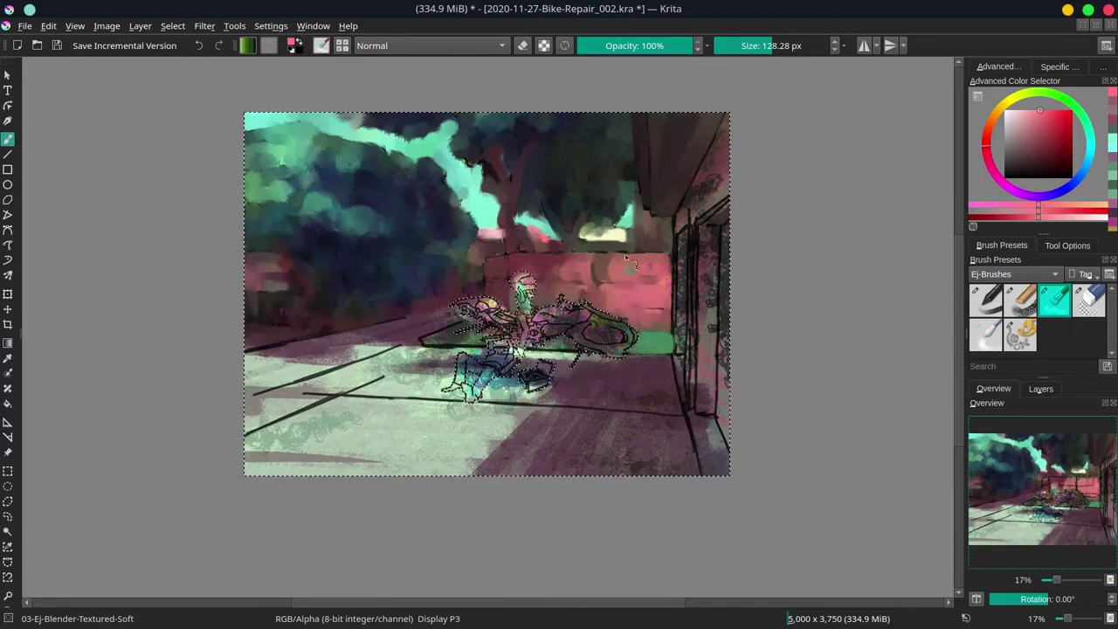
{"action": "key", "text": "/"}
{"action": "left_click", "coordinate": [570, 344], "text": "ctrl"}
{"action": "left_click_drag", "start_coordinate": [569, 346], "coordinate": [542, 348]}
{"action": "left_click", "coordinate": [488, 325], "text": "ctrl"}
{"action": "key", "text": "/"}
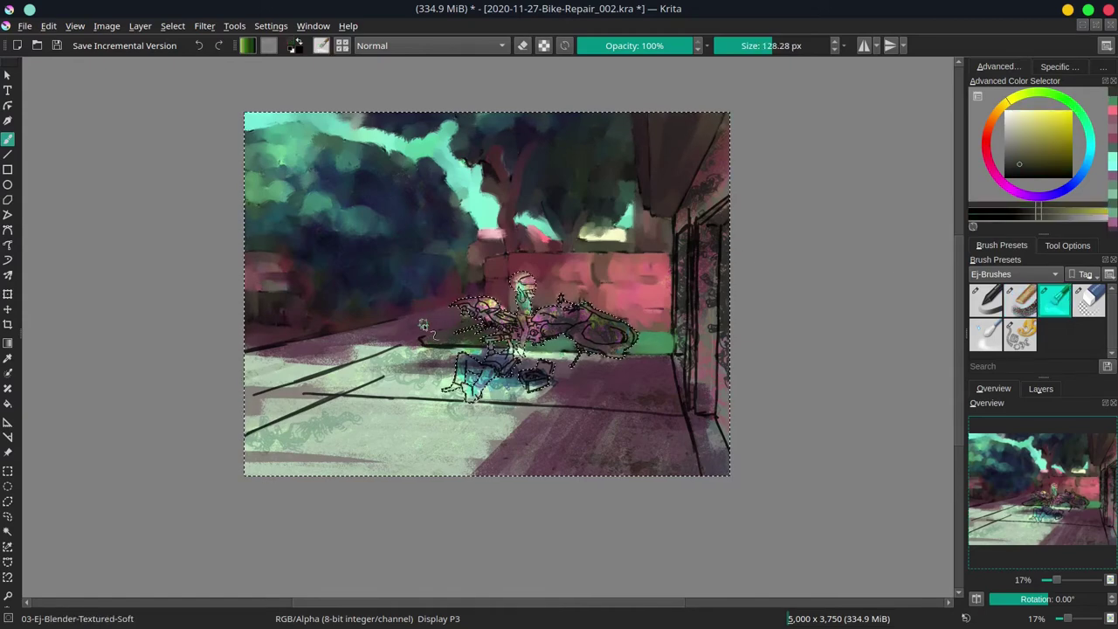
Cover the line at the edge of the grass strip with sampled pavement colours and blend it.
{"action": "key", "text": "/"}
{"action": "left_click", "coordinate": [409, 337], "text": "ctrl"}
{"action": "left_click_drag", "start_coordinate": [396, 347], "coordinate": [480, 350]}
{"action": "key", "text": "/"}
{"action": "key", "text": "/"}
{"action": "left_click", "coordinate": [463, 356], "text": "ctrl"}
{"action": "key", "text": "/"}
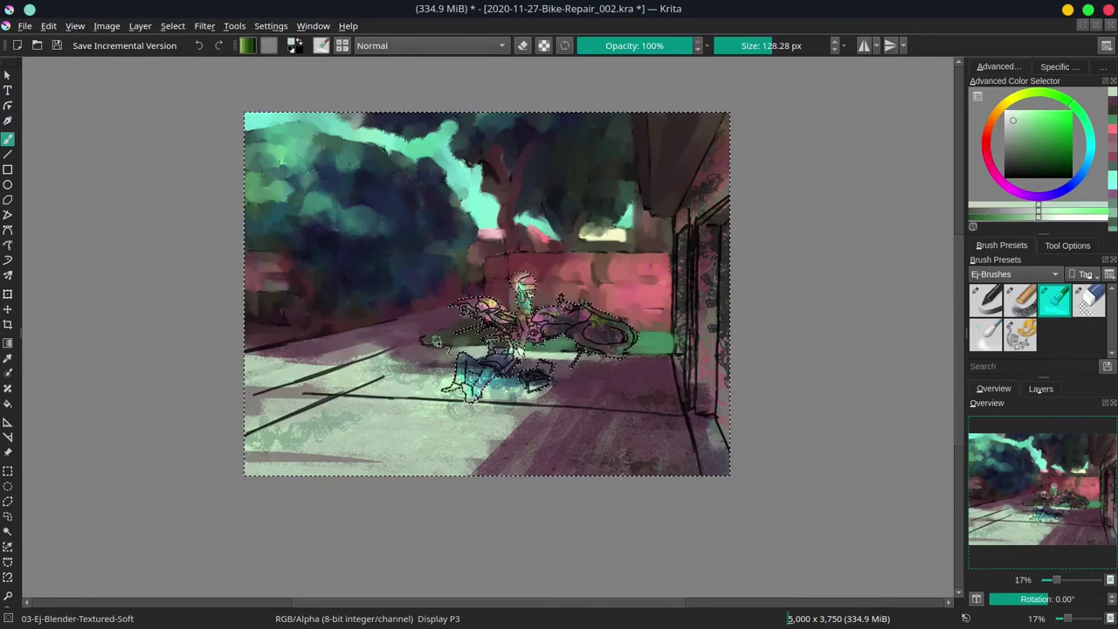
Blend the pavement's shadow edges and lines, soften the doorway with a smaller blender brush, and save.
{"action": "left_click_drag", "start_coordinate": [252, 343], "coordinate": [272, 339]}
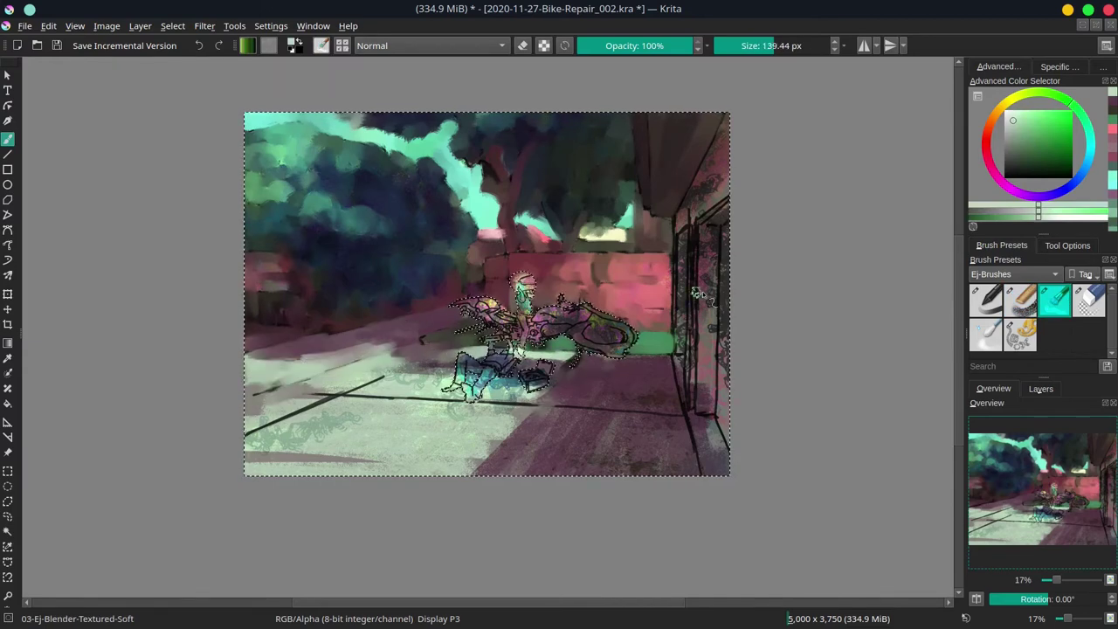
{"action": "key", "text": "bracketleft"}
{"action": "key", "text": "bracketleft"}
{"action": "key", "text": "bracketleft"}
{"action": "key", "text": "bracketleft"}
{"action": "key", "text": "bracketleft"}
{"action": "key", "text": "bracketleft"}
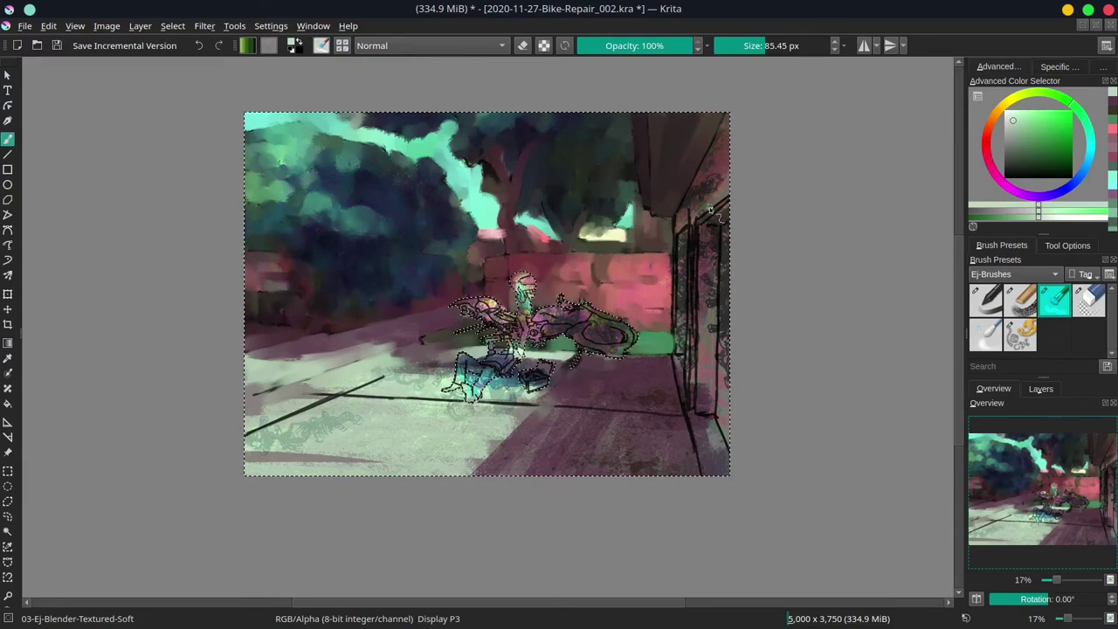
{"action": "key", "text": "ctrl+s"}
Set the grainy chalk brush to Multiply with a dark green, and invert the selection back to the figures and motorcycle.
{"action": "left_click", "coordinate": [1020, 301]}
{"action": "left_click", "coordinate": [1014, 160]}
{"action": "key", "text": "alt+shift+m"}
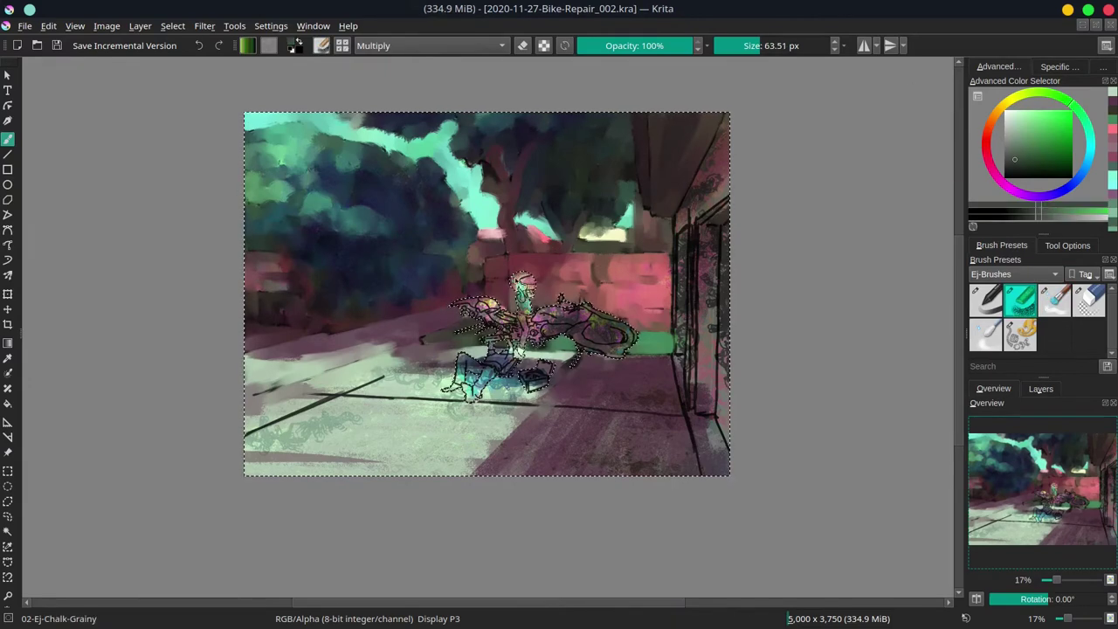
{"action": "left_click", "coordinate": [173, 26]}
{"action": "left_click", "coordinate": [224, 97]}
{"action": "left_click", "coordinate": [225, 96]}
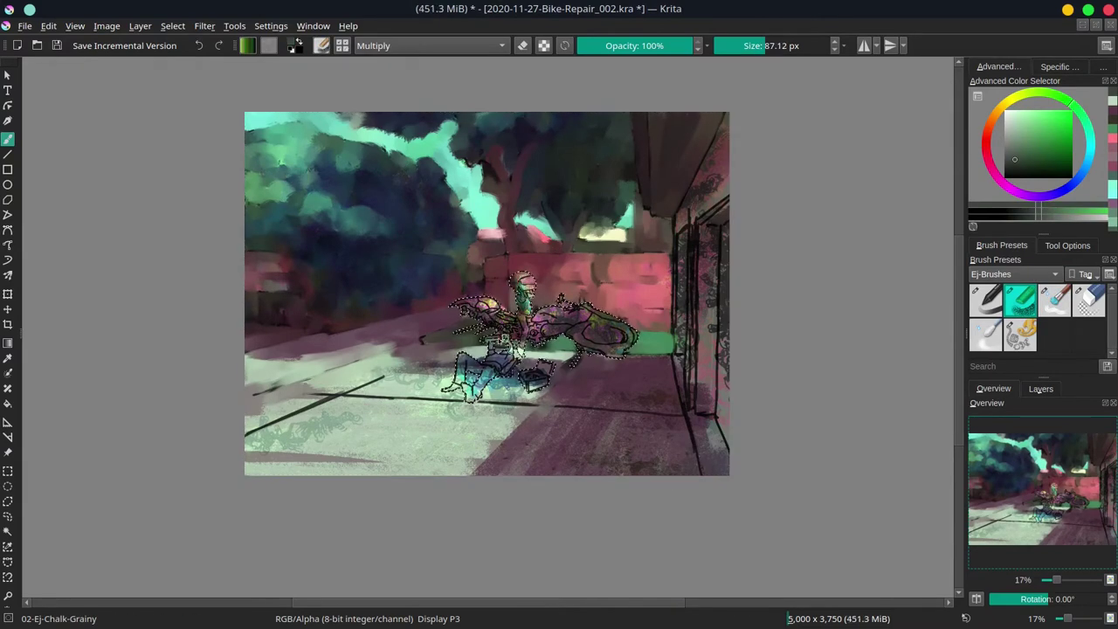
Brighten the figures and toolbox with the grainy chalk brush in Color Dodge mode, invert the selection, and save the painting.
{"action": "key", "text": "alt+shift+d"}
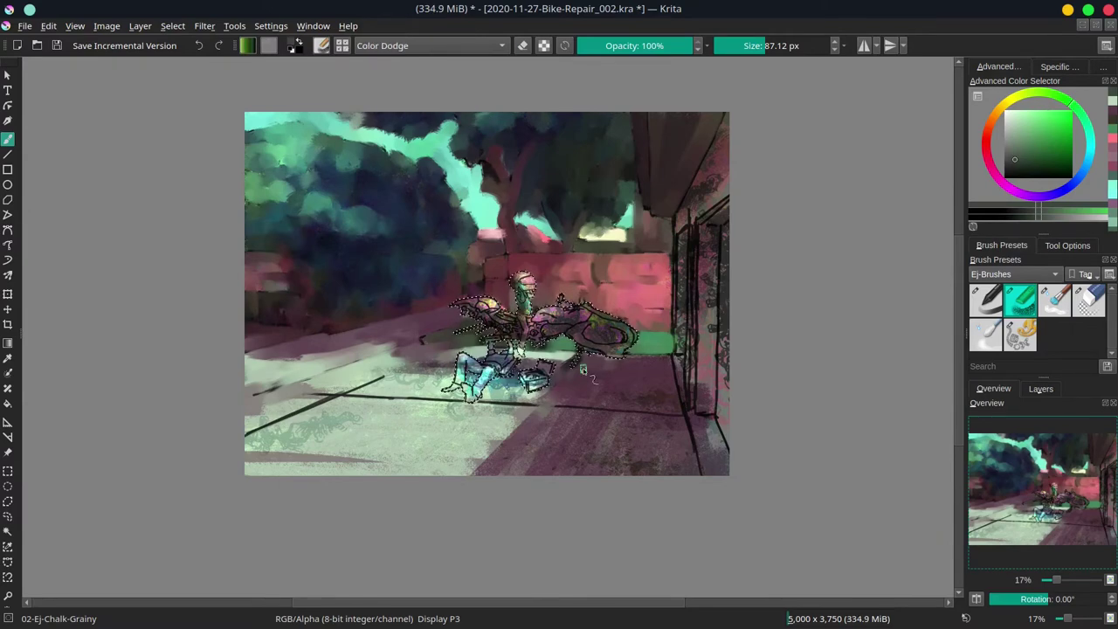
{"action": "left_click", "coordinate": [172, 26]}
{"action": "left_click", "coordinate": [197, 97]}
{"action": "key", "text": "ctrl+s"}
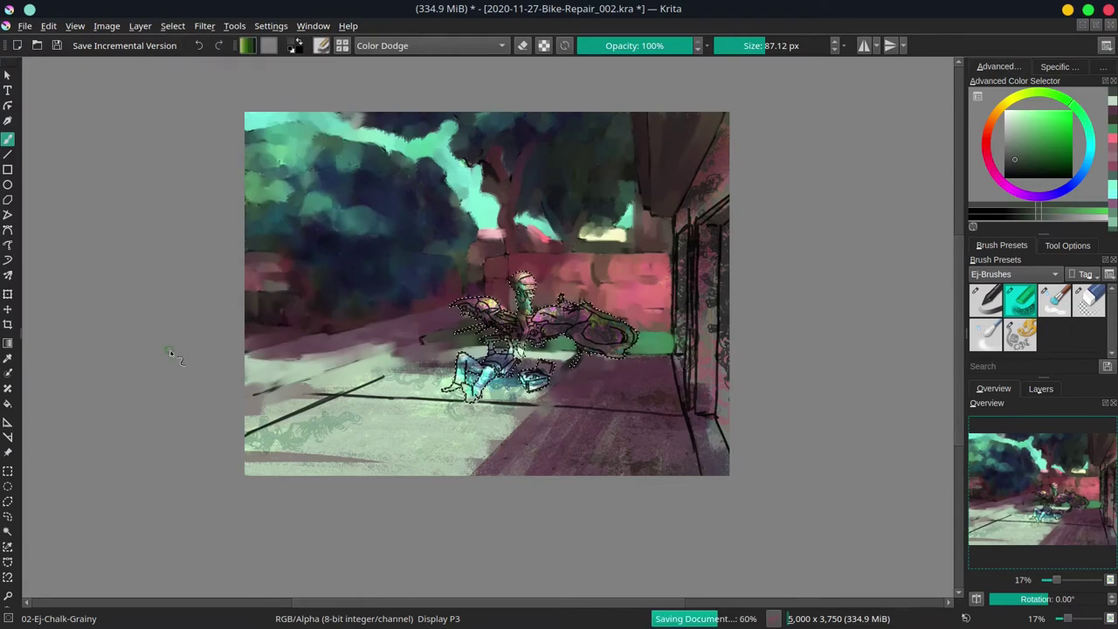
Clear the selection and paint bright green glow strips along the motorcycle on Paint Layer 7 with a brush of about 16 px.
{"action": "left_click", "coordinate": [174, 26]}
{"action": "left_click", "coordinate": [176, 60]}
{"action": "left_click", "coordinate": [1068, 112]}
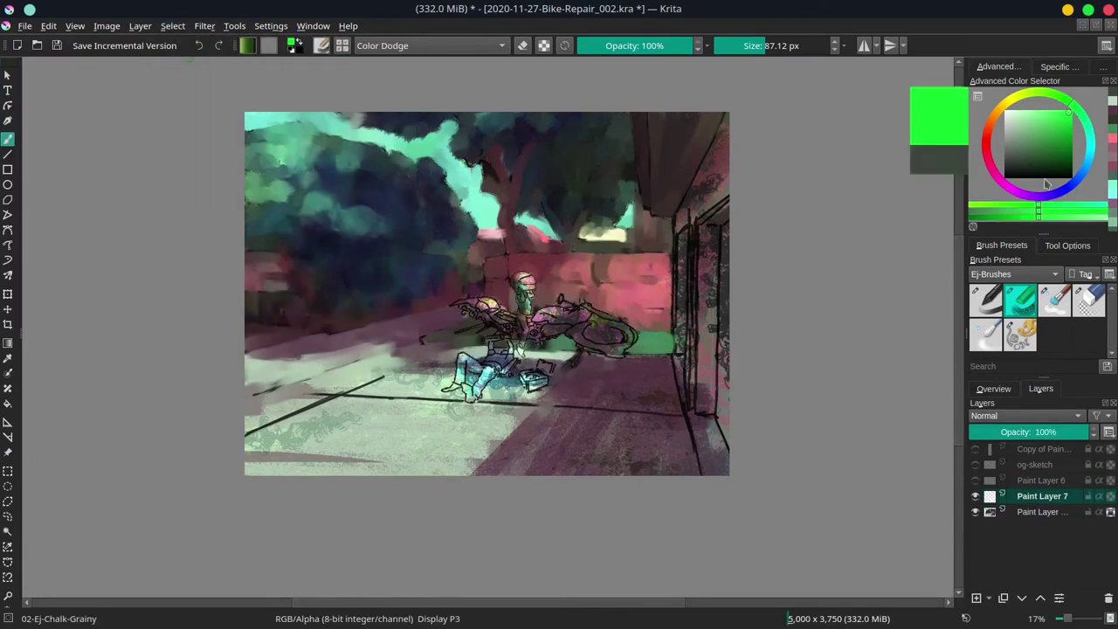
{"action": "scroll", "coordinate": [580, 358], "scroll_direction": "up", "scroll_amount": 3}
{"action": "left_click_drag", "start_coordinate": [590, 354], "coordinate": [569, 366]}
{"action": "left_click_drag", "start_coordinate": [595, 342], "coordinate": [598, 347]}
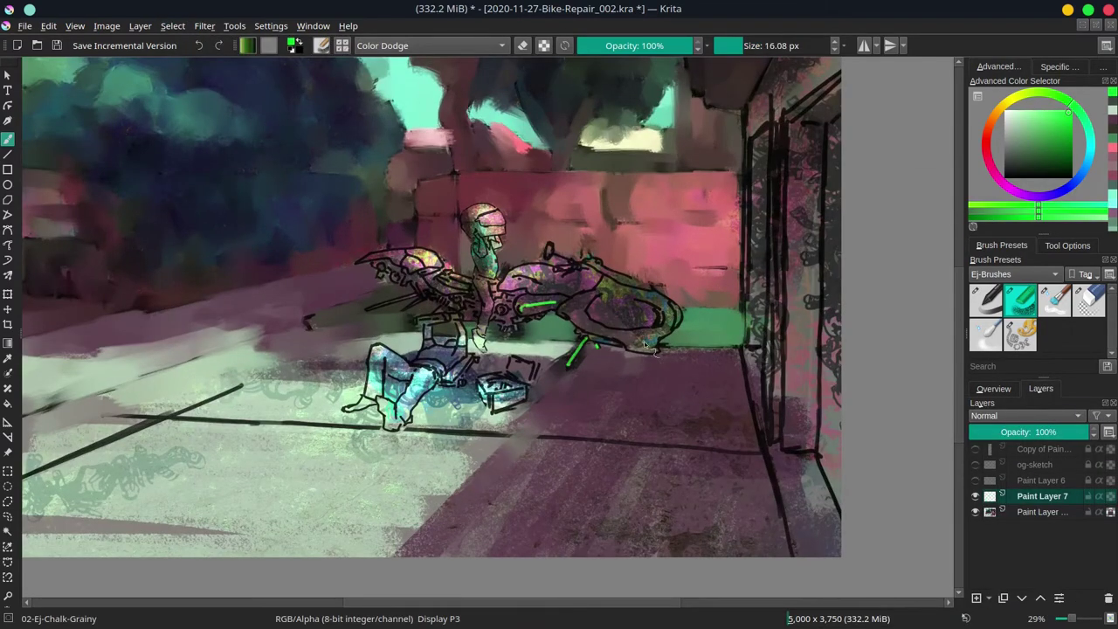
{"action": "left_click_drag", "start_coordinate": [391, 304], "coordinate": [415, 294]}
{"action": "scroll", "coordinate": [618, 297], "scroll_direction": "down", "scroll_amount": 3}
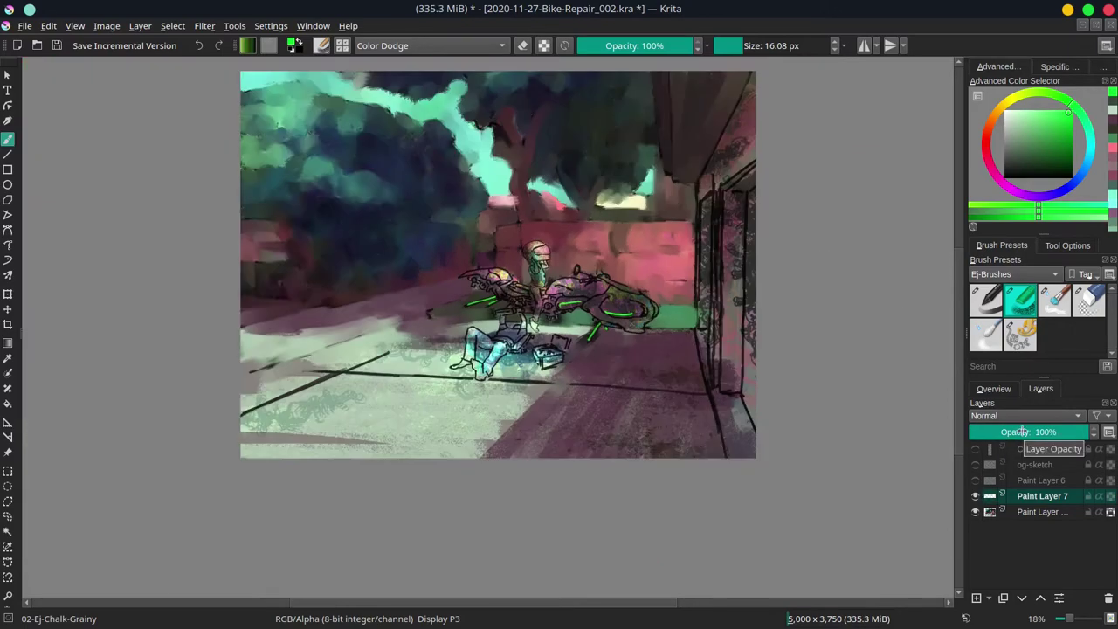
Duplicate the glow strip layer, apply a Gaussian Blur of 75.90 px to the copy, and set it to Color Dodge.
{"action": "right_click", "coordinate": [1036, 496]}
{"action": "left_click", "coordinate": [976, 259]}
{"action": "left_click", "coordinate": [205, 26]}
{"action": "mouse_move", "coordinate": [219, 96]}
{"action": "left_click", "coordinate": [524, 113]}
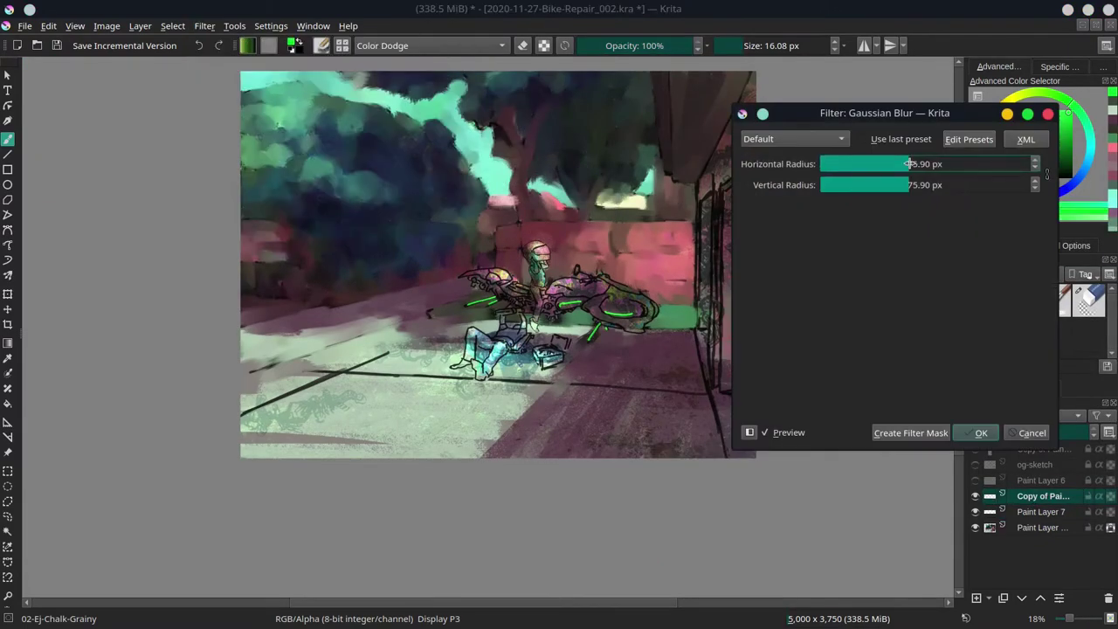
{"action": "key", "text": "Return"}
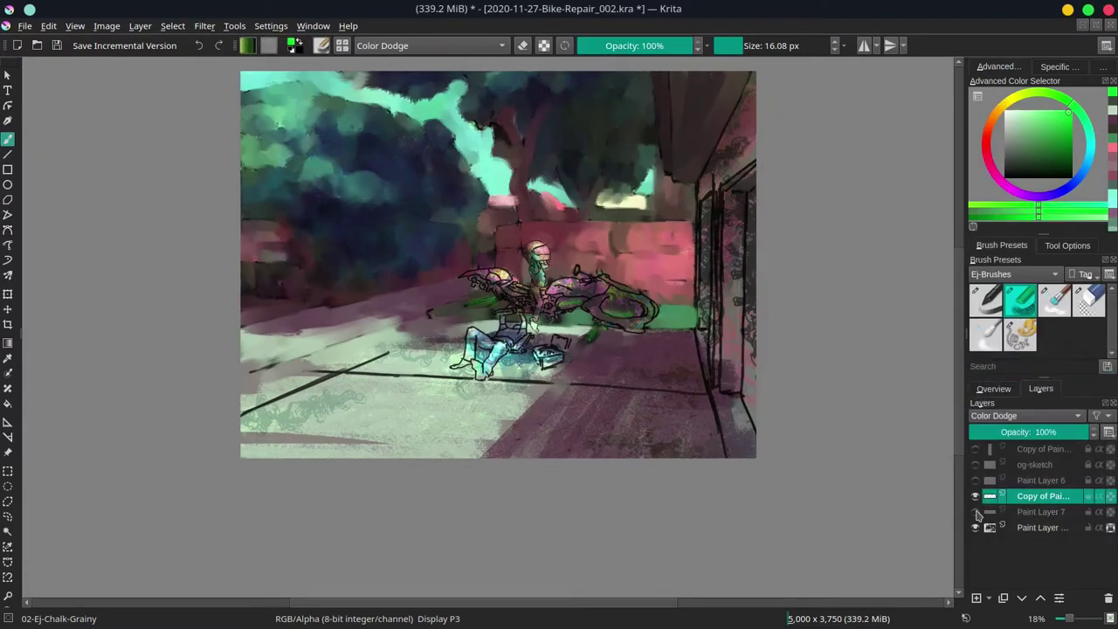
Shift the hue of the sharp strips on Paint Layer 7 from green to orange with an HSV/HSL adjustment.
{"action": "scroll", "coordinate": [756, 388], "scroll_direction": "down", "scroll_amount": 1}
{"action": "left_click", "coordinate": [1042, 512]}
{"action": "left_click", "coordinate": [205, 26]}
{"action": "mouse_move", "coordinate": [219, 60]}
{"action": "left_click", "coordinate": [508, 188]}
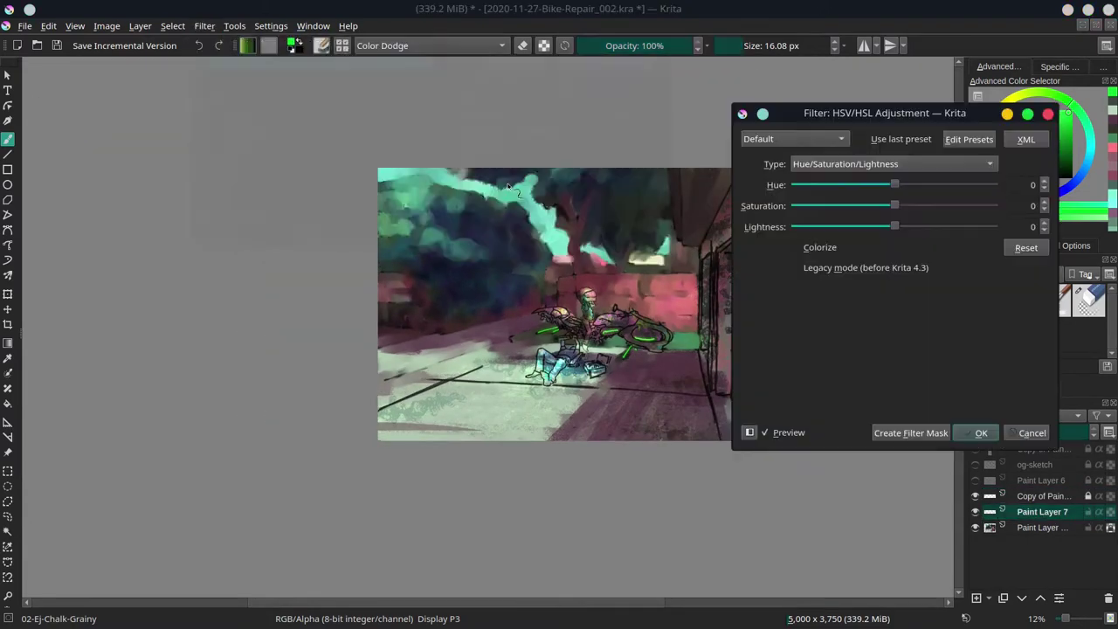
{"action": "mouse_move", "coordinate": [822, 192]}
{"action": "left_mouse_down"}
{"action": "mouse_move", "coordinate": [961, 191]}
{"action": "mouse_move", "coordinate": [852, 189]}
{"action": "left_mouse_up"}
{"action": "key", "text": "Return"}
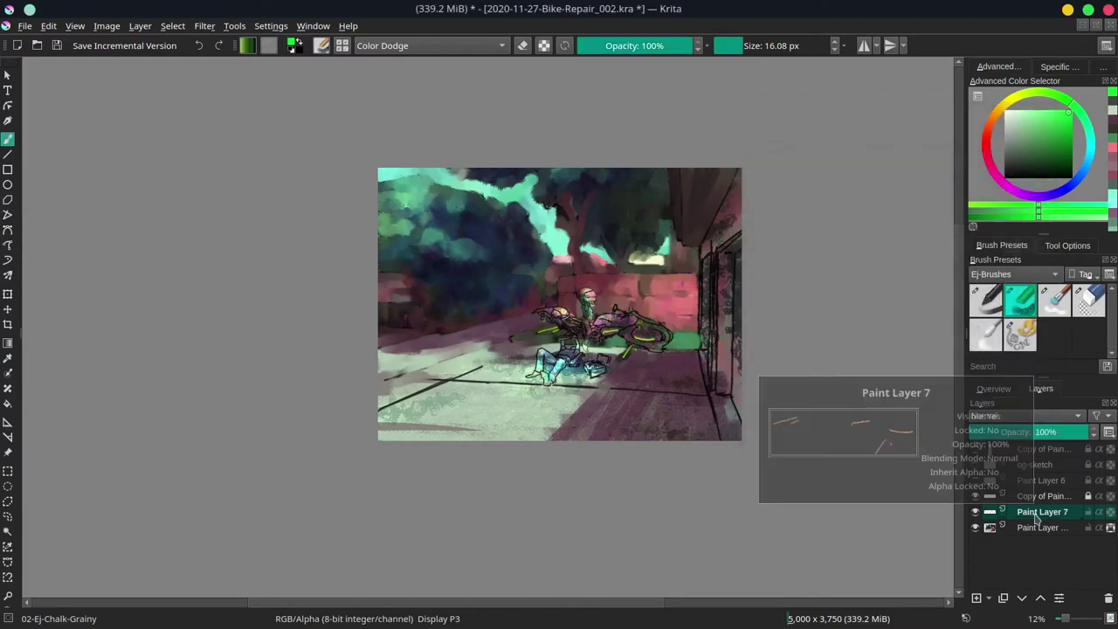
Hide the blurred copy, sample the orange, and brighten the core of each glow strip with Color Dodge strokes.
{"action": "left_click", "coordinate": [976, 496]}
{"action": "scroll", "coordinate": [585, 339], "scroll_direction": "up", "scroll_amount": 4}
{"action": "left_click", "coordinate": [831, 347], "text": "ctrl"}
{"action": "left_click", "coordinate": [1072, 111]}
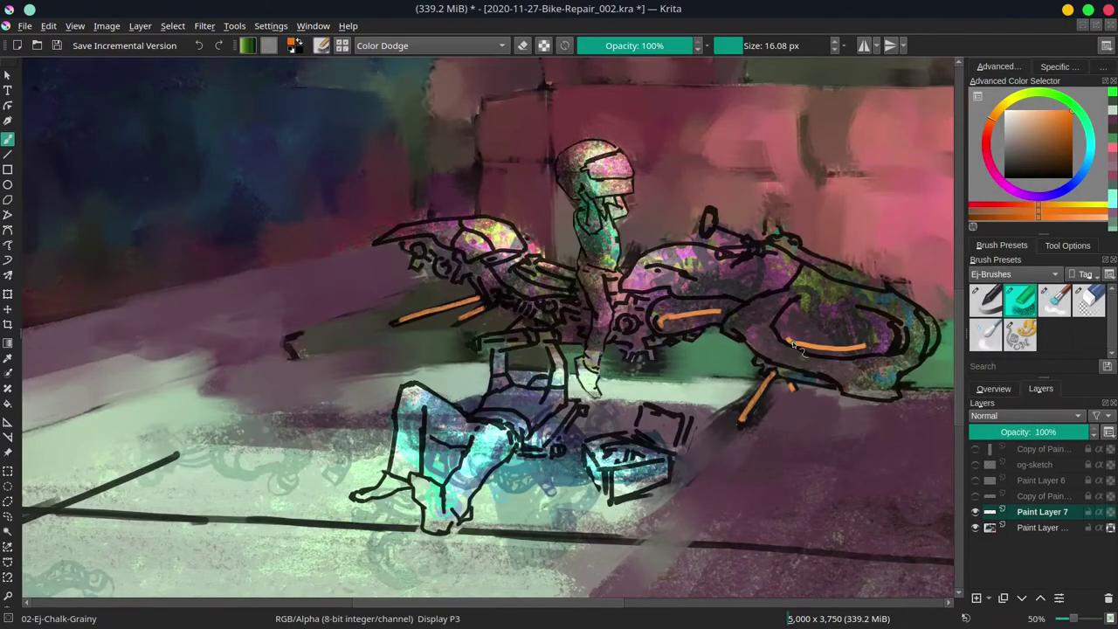
{"action": "left_click_drag", "start_coordinate": [791, 343], "coordinate": [863, 348]}
{"action": "left_click_drag", "start_coordinate": [772, 375], "coordinate": [743, 420]}
{"action": "left_click_drag", "start_coordinate": [695, 315], "coordinate": [721, 311]}
{"action": "left_click_drag", "start_coordinate": [480, 300], "coordinate": [398, 322]}
{"action": "left_click_drag", "start_coordinate": [484, 306], "coordinate": [461, 317]}
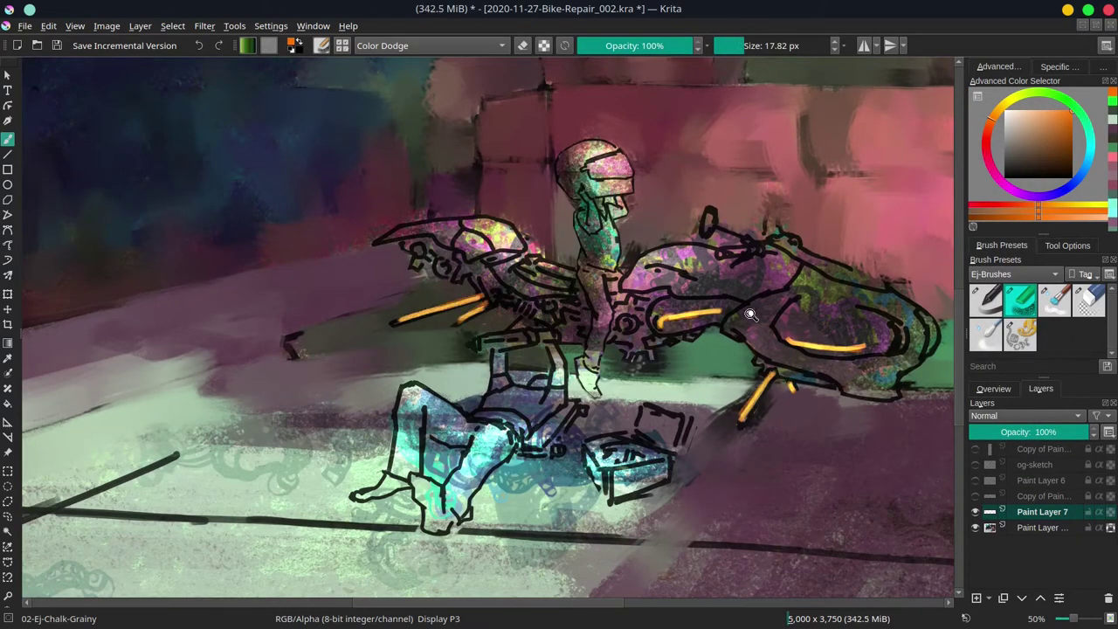
Show the blurred glow copy again, lock Paint Layer 7, and make the main painting layer active.
{"action": "scroll", "coordinate": [758, 319], "scroll_direction": "down", "scroll_amount": 2}
{"action": "left_click", "coordinate": [976, 496]}
{"action": "scroll", "coordinate": [860, 309], "scroll_direction": "down", "scroll_amount": 2}
{"action": "left_click", "coordinate": [1089, 513]}
{"action": "left_click", "coordinate": [1049, 528]}
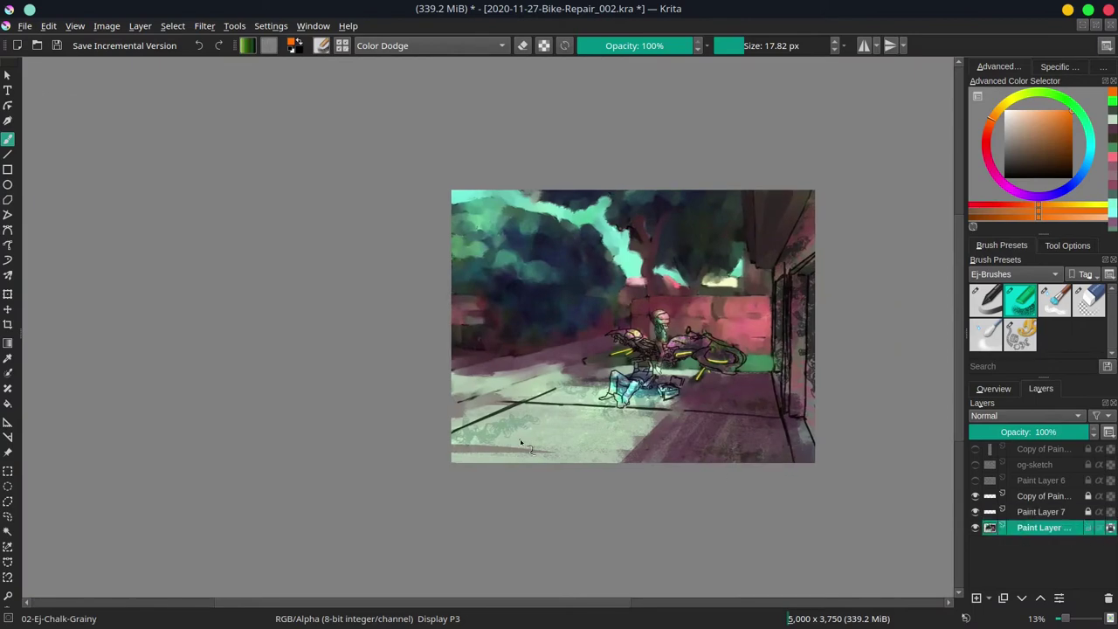
Duplicate the blurred Color Dodge glow layer and apply another Gaussian Blur to the new copy.
{"action": "left_click", "coordinate": [1047, 496]}
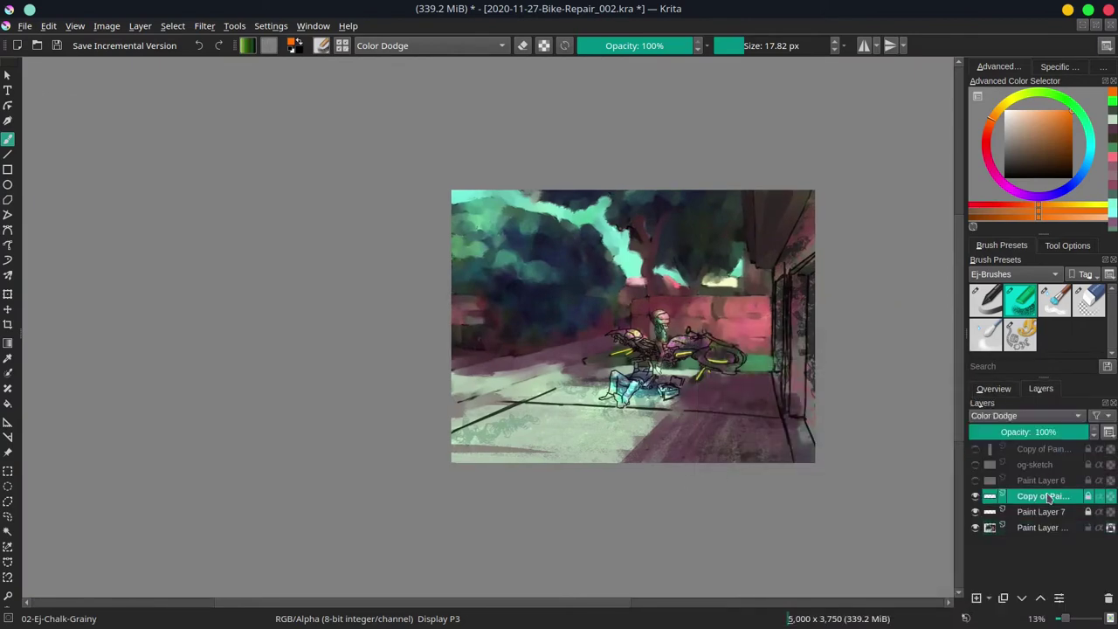
{"action": "key", "text": "ctrl+j"}
{"action": "left_click", "coordinate": [205, 26]}
{"action": "mouse_move", "coordinate": [262, 96]}
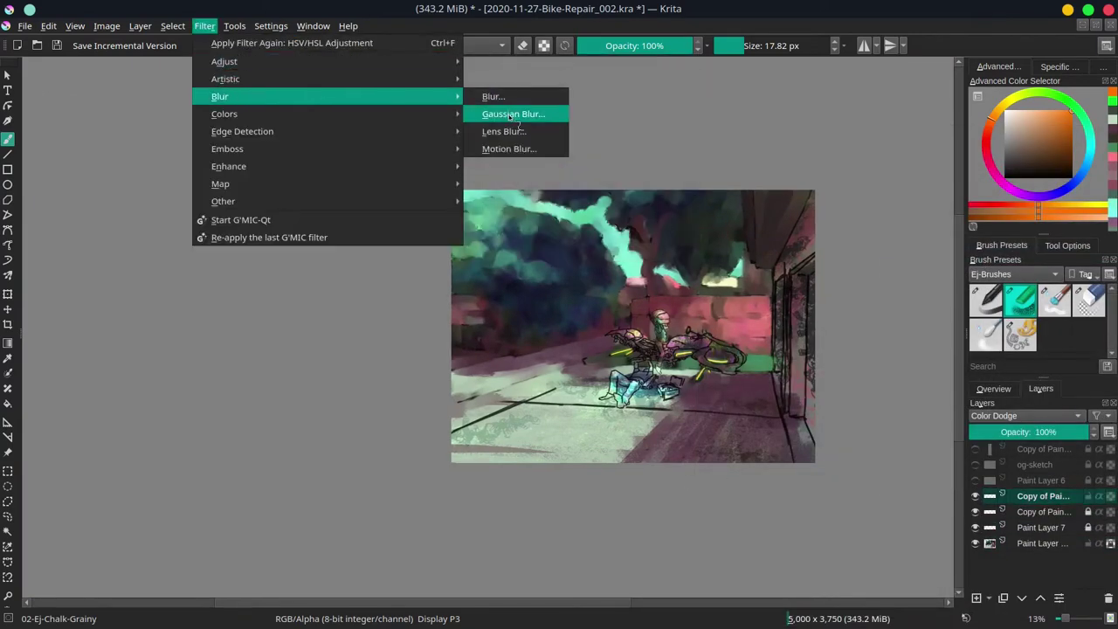
{"action": "left_click", "coordinate": [524, 114]}
{"action": "left_click", "coordinate": [971, 431]}
Shift the new glow copy's hue to -180 with an HSV/HSL adjustment and lock that layer.
{"action": "left_click", "coordinate": [204, 26]}
{"action": "mouse_move", "coordinate": [262, 62]}
{"action": "left_click", "coordinate": [489, 182]}
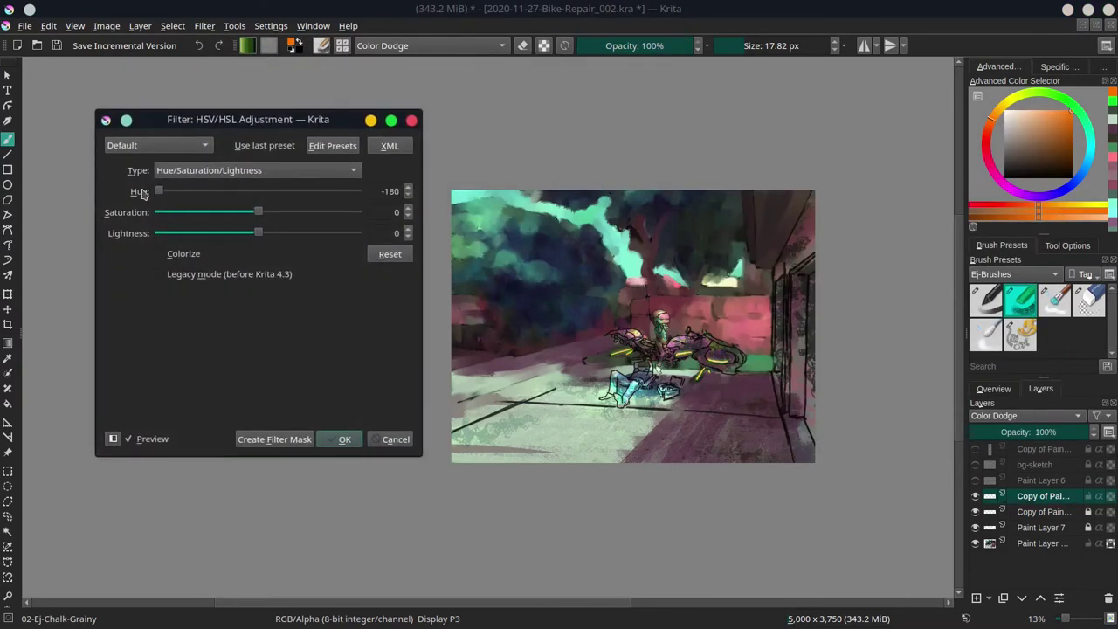
{"action": "left_click", "coordinate": [339, 439]}
{"action": "left_click", "coordinate": [1087, 497]}
Unlock the first blurred glow layer and shift its hue to -59 with an HSV/HSL adjustment.
{"action": "left_click", "coordinate": [1088, 512]}
{"action": "left_click", "coordinate": [1049, 512]}
{"action": "left_click", "coordinate": [205, 26]}
{"action": "left_click", "coordinate": [519, 182]}
{"action": "left_click_drag", "start_coordinate": [258, 191], "coordinate": [227, 195]}
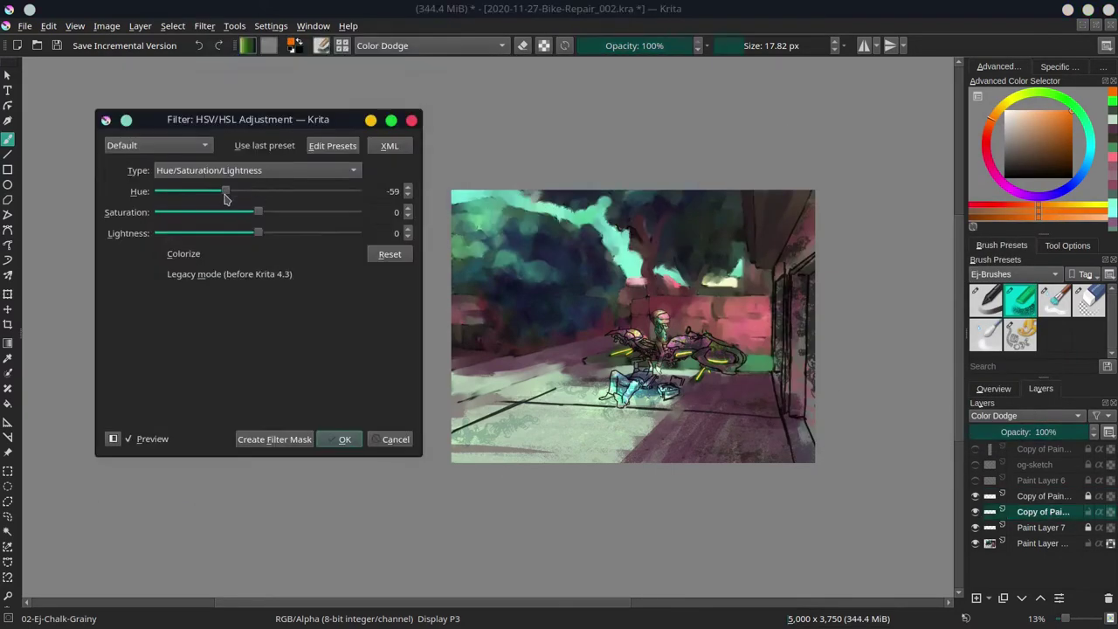
{"action": "left_click", "coordinate": [339, 440]}
Reselect the background and set the grainy chalk brush to Normal at about 67 px with a dark brown.
{"action": "left_click", "coordinate": [995, 389]}
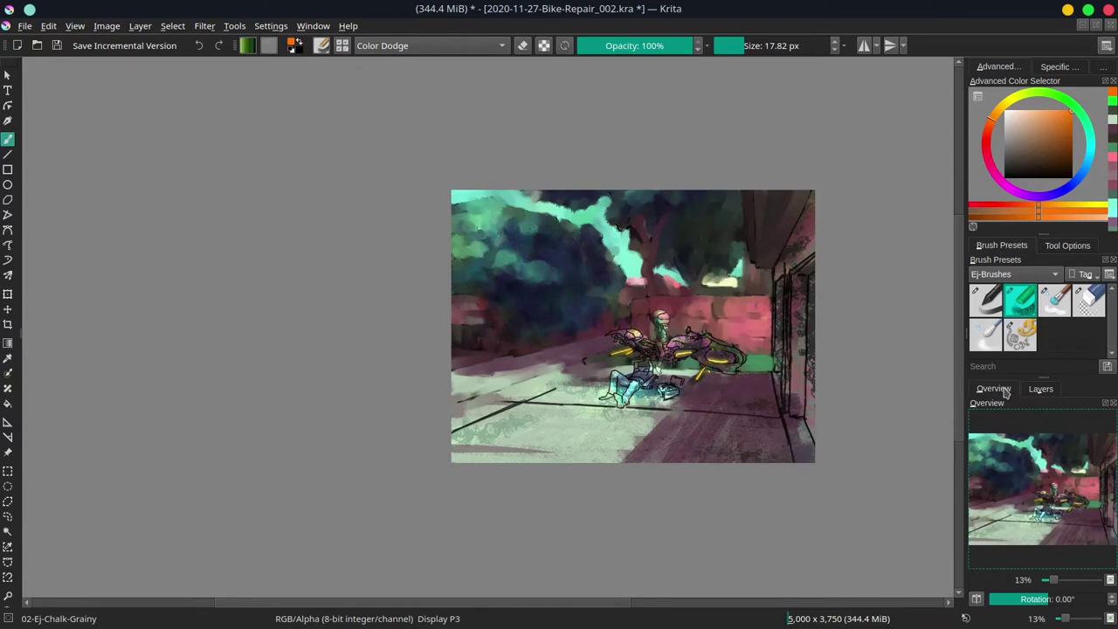
{"action": "left_click", "coordinate": [173, 26]}
{"action": "left_click", "coordinate": [181, 76]}
{"action": "left_click", "coordinate": [1018, 163]}
{"action": "left_click", "coordinate": [761, 46]}
{"action": "key", "text": "alt+shift+n"}
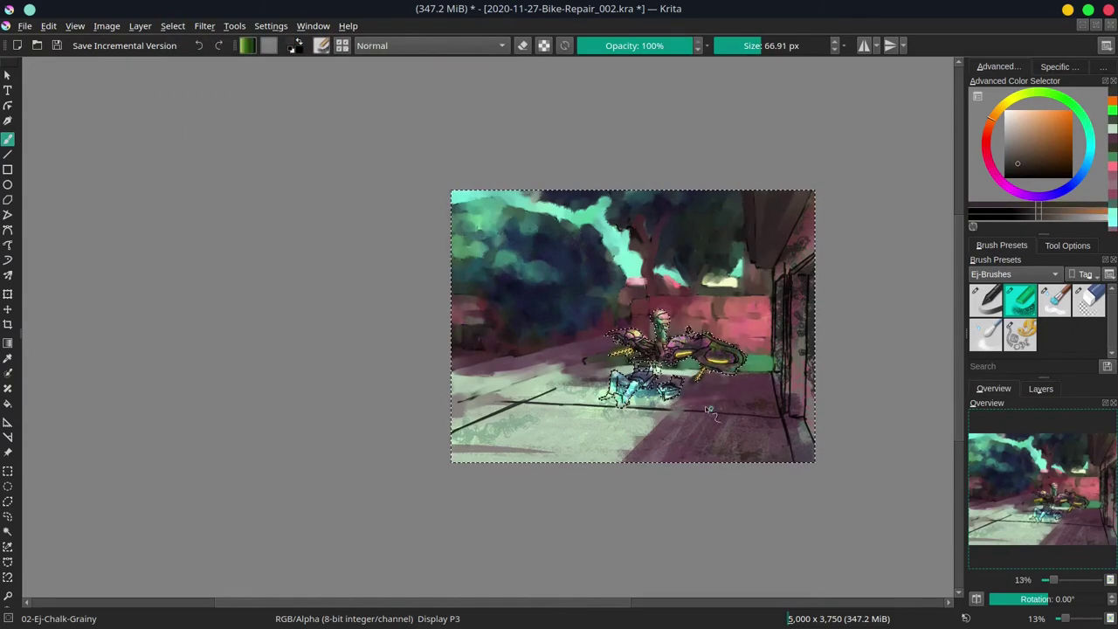
{"action": "left_click", "coordinate": [1022, 134]}
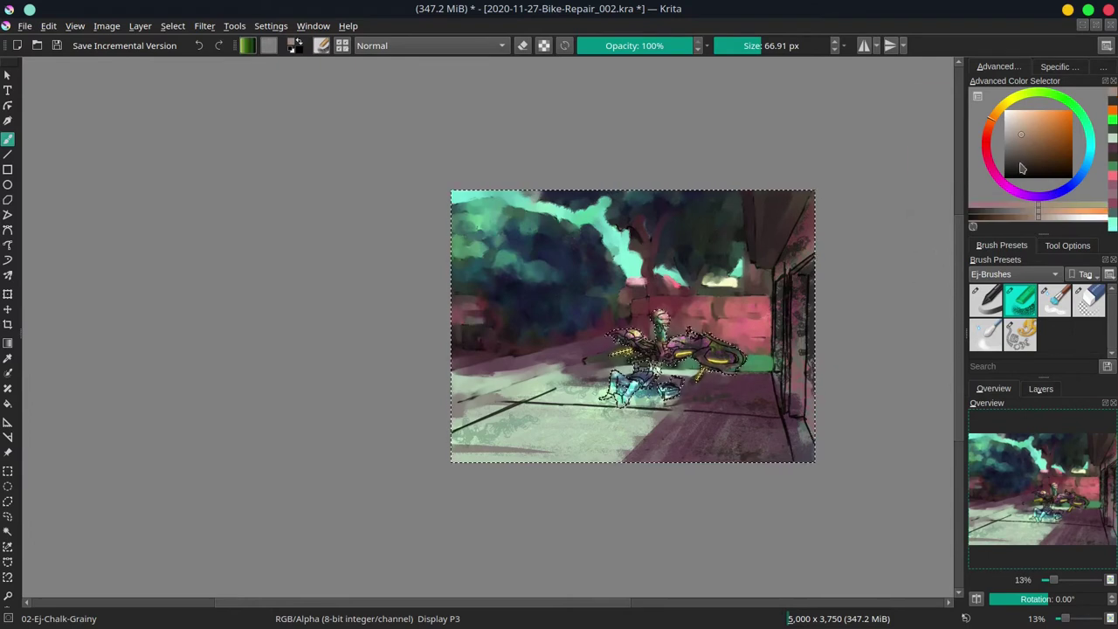
{"action": "left_click", "coordinate": [612, 320], "text": "ctrl"}
Smooth the pavement's grainy texture and seam lines with the large Blender-Textured-Soft brush.
{"action": "left_click", "coordinate": [1055, 300]}
{"action": "mouse_move", "coordinate": [489, 392]}
{"action": "left_mouse_down"}
{"action": "mouse_move", "coordinate": [520, 396]}
{"action": "mouse_move", "coordinate": [479, 408]}
{"action": "mouse_move", "coordinate": [501, 421]}
{"action": "mouse_move", "coordinate": [467, 435]}
{"action": "left_mouse_up"}
{"action": "mouse_move", "coordinate": [456, 449]}
{"action": "left_mouse_down"}
{"action": "mouse_move", "coordinate": [535, 438]}
{"action": "mouse_move", "coordinate": [472, 430]}
{"action": "mouse_move", "coordinate": [525, 429]}
{"action": "mouse_move", "coordinate": [574, 450]}
{"action": "mouse_move", "coordinate": [469, 445]}
{"action": "left_mouse_up"}
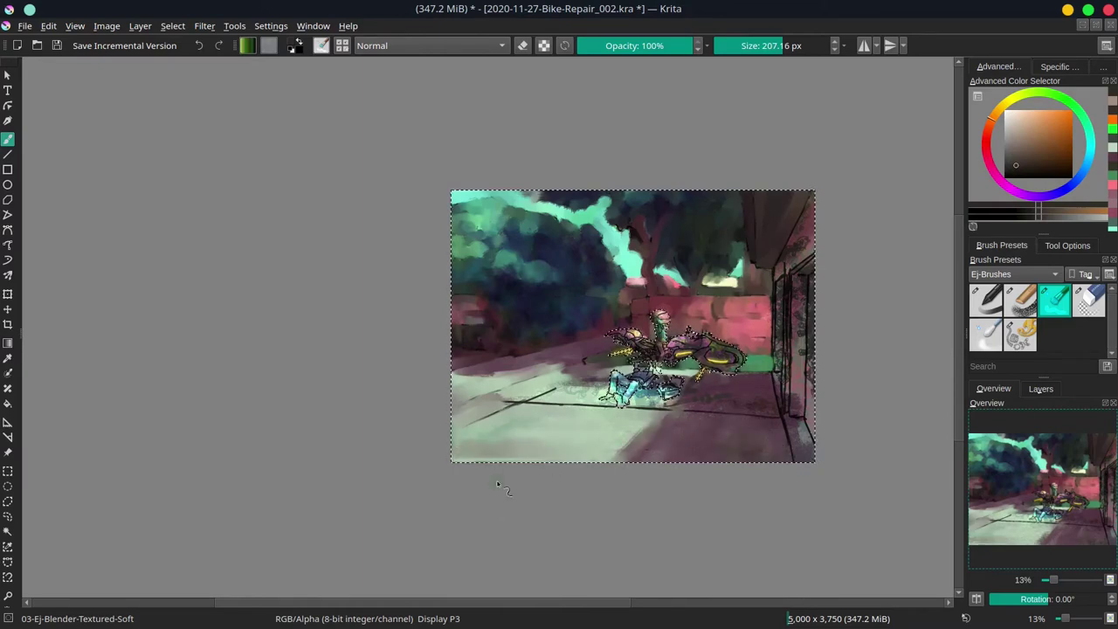
{"action": "scroll", "coordinate": [729, 401], "scroll_direction": "up", "scroll_amount": 2}
{"action": "mouse_move", "coordinate": [337, 420]}
{"action": "left_mouse_down"}
{"action": "mouse_move", "coordinate": [273, 419]}
{"action": "mouse_move", "coordinate": [332, 420]}
{"action": "left_mouse_up"}
{"action": "mouse_move", "coordinate": [357, 404]}
{"action": "left_mouse_down"}
{"action": "mouse_move", "coordinate": [473, 361]}
{"action": "mouse_move", "coordinate": [413, 377]}
{"action": "mouse_move", "coordinate": [460, 388]}
{"action": "mouse_move", "coordinate": [488, 374]}
{"action": "mouse_move", "coordinate": [481, 400]}
{"action": "mouse_move", "coordinate": [590, 384]}
{"action": "left_mouse_up"}
Return to the grainy chalk brush and cover the dark pavement lines beside the figures with sampled pavement colours.
{"action": "key", "text": "slash"}
{"action": "left_click", "coordinate": [472, 367], "text": "ctrl"}
{"action": "left_click", "coordinate": [481, 371], "text": "ctrl"}
{"action": "mouse_move", "coordinate": [472, 367]}
{"action": "left_mouse_down"}
{"action": "mouse_move", "coordinate": [484, 367]}
{"action": "mouse_move", "coordinate": [437, 372]}
{"action": "mouse_move", "coordinate": [444, 349]}
{"action": "mouse_move", "coordinate": [418, 343]}
{"action": "left_mouse_up"}
{"action": "left_click", "coordinate": [443, 323], "text": "ctrl"}
{"action": "left_click_drag", "start_coordinate": [454, 343], "coordinate": [440, 342]}
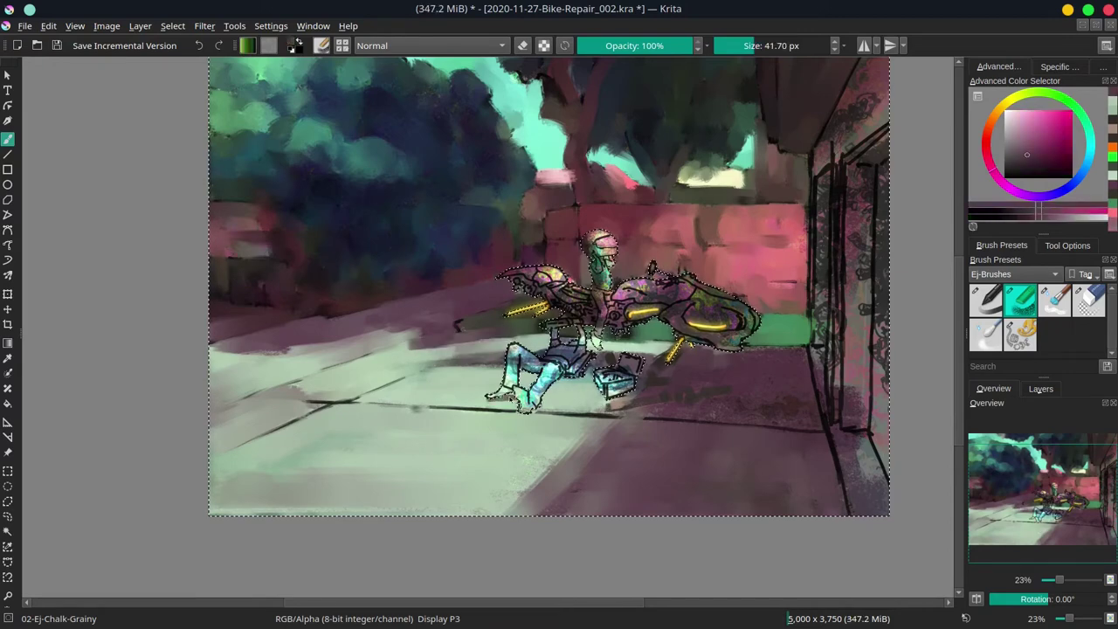
Cover the sketch mark at the grass strip's end and paint the shadow beside the lying figure with sampled colours.
{"action": "left_click", "coordinate": [498, 352], "text": "ctrl"}
{"action": "left_click", "coordinate": [580, 380], "text": "ctrl"}
{"action": "left_click_drag", "start_coordinate": [584, 367], "coordinate": [612, 358]}
{"action": "left_click", "coordinate": [649, 373], "text": "ctrl"}
{"action": "mouse_move", "coordinate": [529, 348]}
{"action": "left_mouse_down"}
{"action": "mouse_move", "coordinate": [432, 367]}
{"action": "mouse_move", "coordinate": [507, 349]}
{"action": "mouse_move", "coordinate": [477, 322]}
{"action": "mouse_move", "coordinate": [461, 327]}
{"action": "left_mouse_up"}
{"action": "left_click", "coordinate": [472, 376], "text": "ctrl"}
{"action": "left_click", "coordinate": [455, 360], "text": "ctrl"}
{"action": "left_click", "coordinate": [428, 390], "text": "ctrl"}
{"action": "left_click", "coordinate": [463, 342], "text": "ctrl"}
{"action": "left_click", "coordinate": [454, 349], "text": "ctrl"}
{"action": "left_click", "coordinate": [464, 329], "text": "ctrl"}
{"action": "left_click", "coordinate": [483, 323], "text": "ctrl"}
Blend the pavement seams and the shaded ground around the toolbox with the soft textured blender, and save.
{"action": "key", "text": "/"}
{"action": "mouse_move", "coordinate": [339, 431]}
{"action": "left_mouse_down"}
{"action": "mouse_move", "coordinate": [349, 407]}
{"action": "mouse_move", "coordinate": [612, 413]}
{"action": "left_mouse_up"}
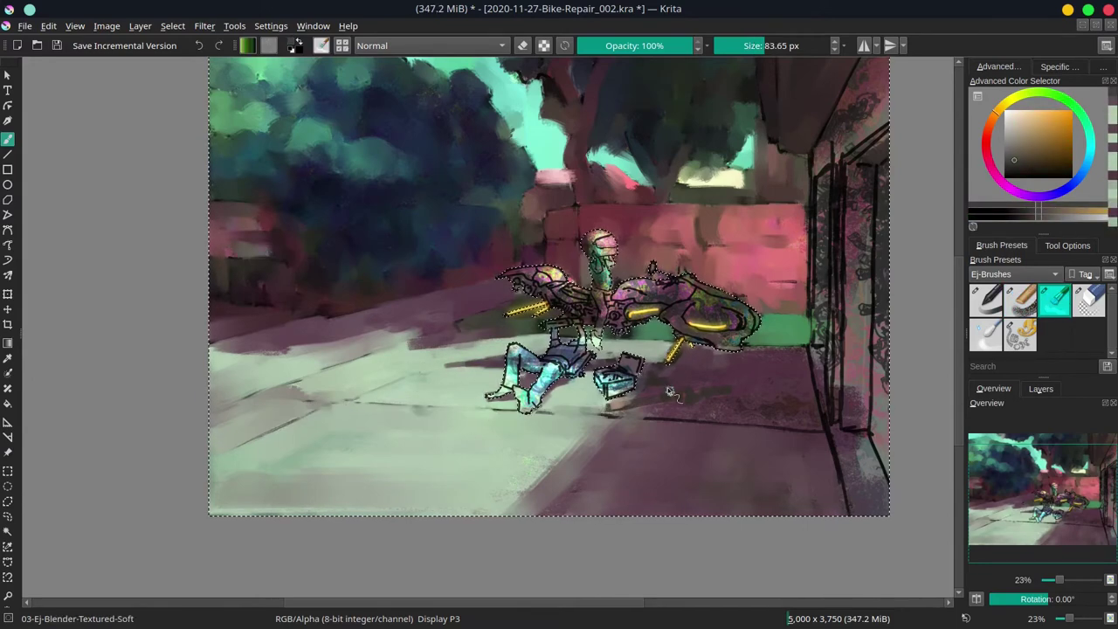
{"action": "left_click_drag", "start_coordinate": [793, 365], "coordinate": [811, 355]}
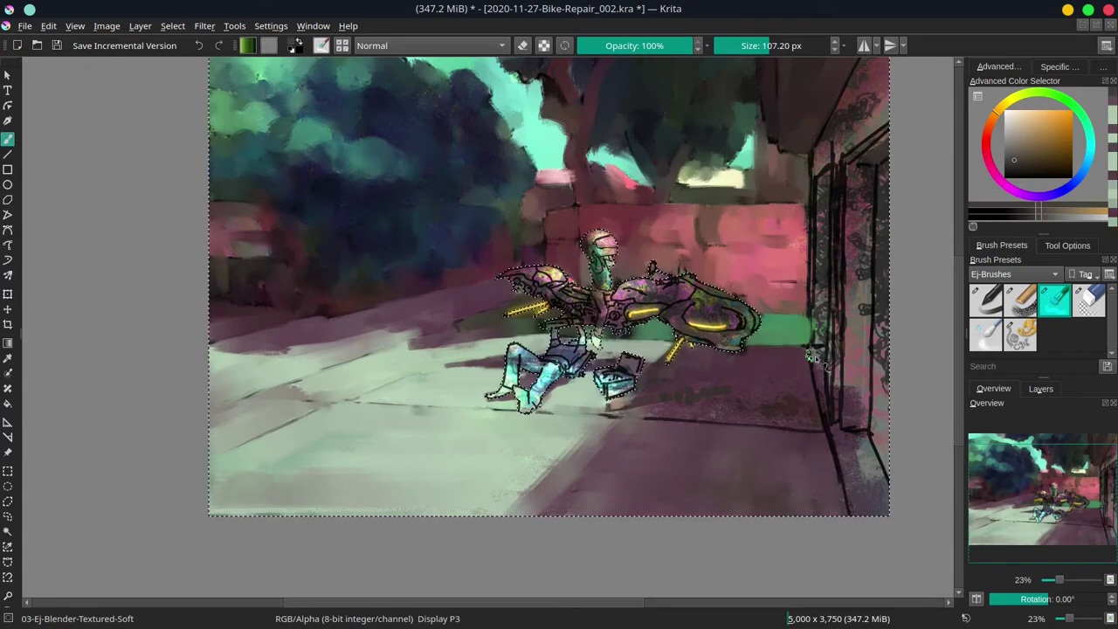
{"action": "mouse_move", "coordinate": [745, 367]}
{"action": "left_mouse_down", "text": "shift"}
{"action": "mouse_move", "coordinate": [782, 403]}
{"action": "mouse_move", "coordinate": [670, 374]}
{"action": "left_mouse_up", "text": "shift"}
{"action": "key", "text": "bracketleft"}
{"action": "key", "text": "bracketleft"}
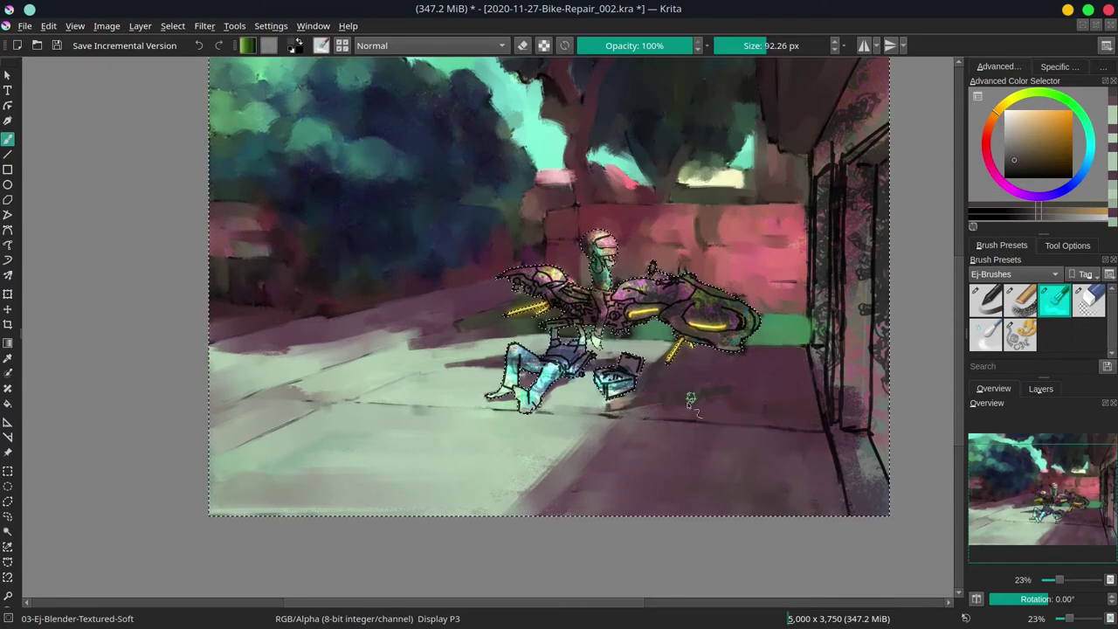
{"action": "key", "text": "ctrl+s"}
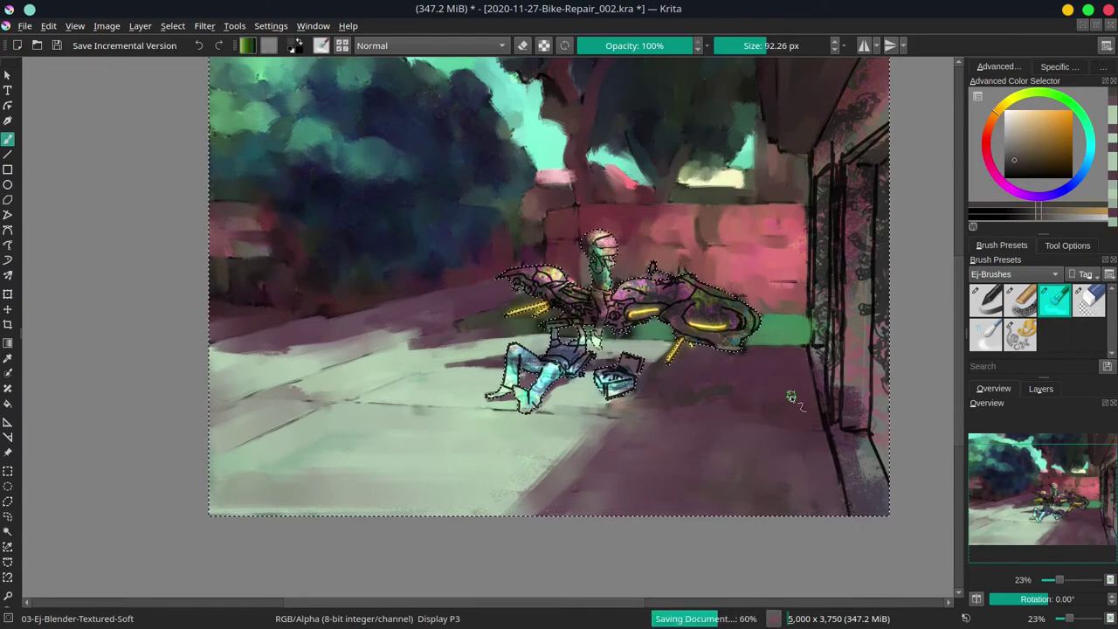
Switch the selection back to the figures and paint both figures' shoes with brown grainy chalk.
{"action": "key", "text": "slash"}
{"action": "scroll", "coordinate": [611, 332], "scroll_direction": "up", "scroll_amount": 2}
{"action": "key", "text": "k"}
{"action": "left_click_drag", "start_coordinate": [586, 334], "coordinate": [594, 354]}
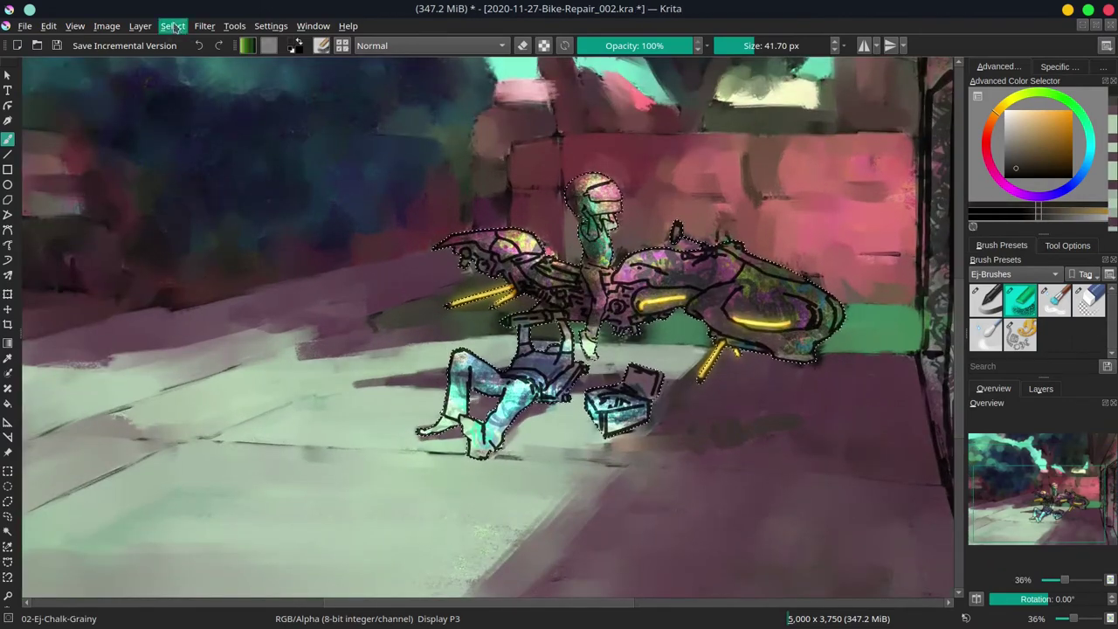
{"action": "mouse_move", "coordinate": [470, 425]}
{"action": "left_mouse_down"}
{"action": "mouse_move", "coordinate": [481, 451]}
{"action": "mouse_move", "coordinate": [426, 432]}
{"action": "left_mouse_up"}
Pick a lighter tan, reduce the brush to about 22 px, and paint the helmeted figure's arms.
{"action": "left_click", "coordinate": [1038, 131]}
{"action": "key", "text": "bracketleft"}
{"action": "key", "text": "bracketleft"}
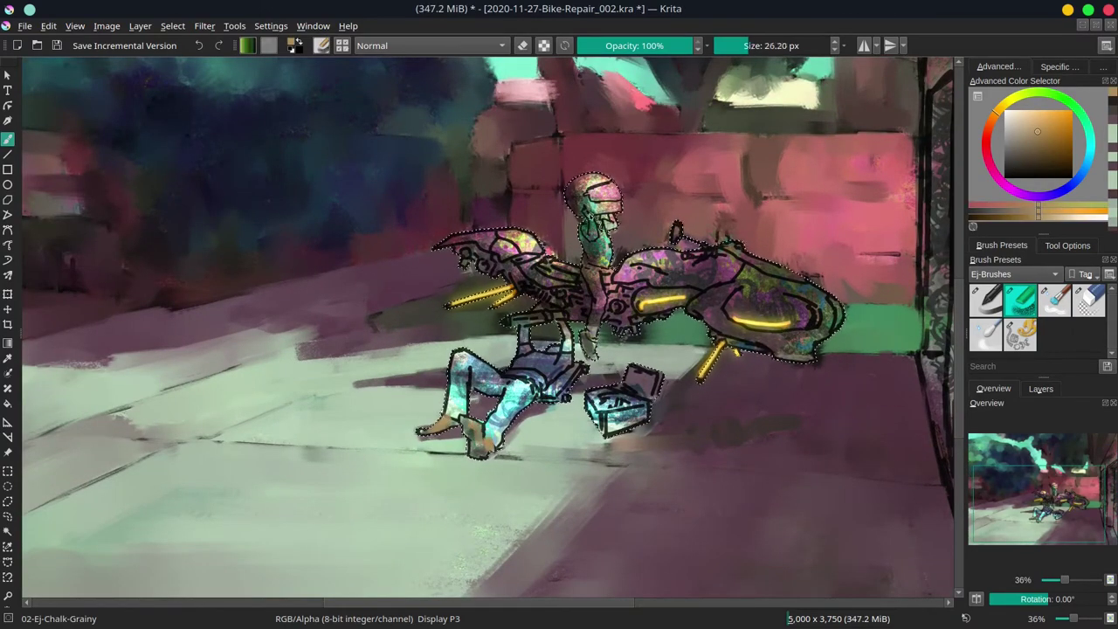
{"action": "scroll", "coordinate": [682, 220], "scroll_direction": "up", "scroll_amount": 2}
Bring up the Polygonal Selection options and delete Paint Layer 6.
{"action": "key", "text": "l"}
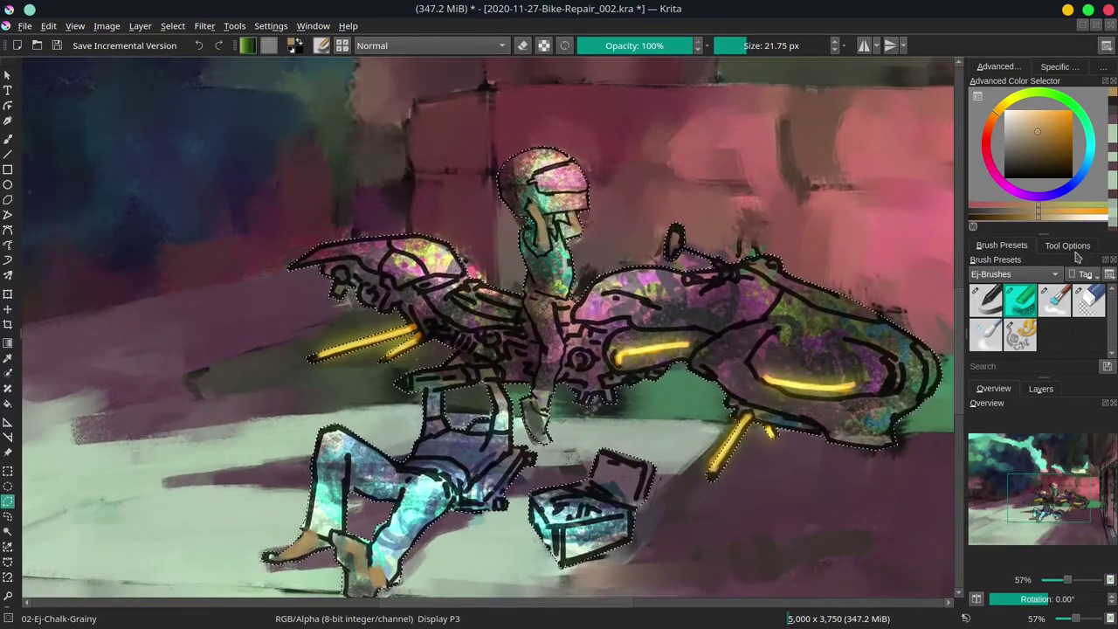
{"action": "left_click", "coordinate": [1067, 246]}
{"action": "left_click", "coordinate": [1042, 390]}
{"action": "left_click", "coordinate": [1044, 480]}
{"action": "left_click", "coordinate": [1109, 600]}
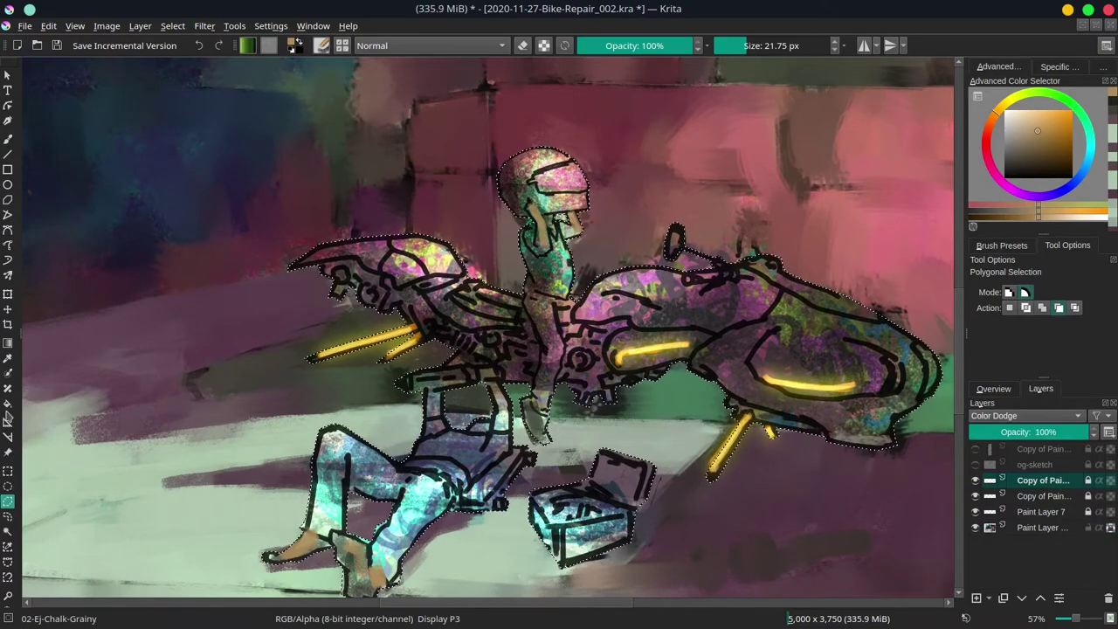
Fill the figures' selection with the current tan on a new layer and reposition that layer in the stack.
{"action": "left_click", "coordinate": [8, 405]}
{"action": "left_click", "coordinate": [789, 495]}
{"action": "key", "text": "Insert"}
{"action": "left_click", "coordinate": [789, 494]}
{"action": "left_click_drag", "start_coordinate": [1053, 481], "coordinate": [1056, 520]}
{"action": "left_click", "coordinate": [1003, 393]}
Invert the selection to the background, clean up the fence and grass around the motorcycle with sampled colours, and save.
{"action": "left_click", "coordinate": [172, 26]}
{"action": "left_click", "coordinate": [201, 95]}
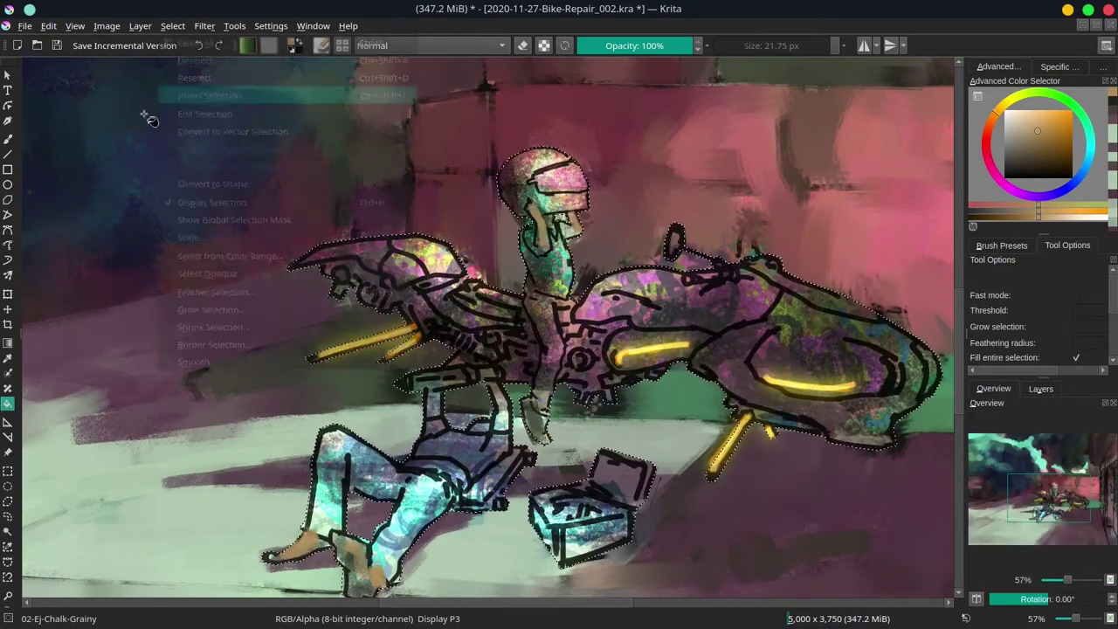
{"action": "left_click", "coordinate": [8, 139]}
{"action": "left_click", "coordinate": [642, 218], "text": "ctrl"}
{"action": "left_click", "coordinate": [612, 392], "text": "ctrl"}
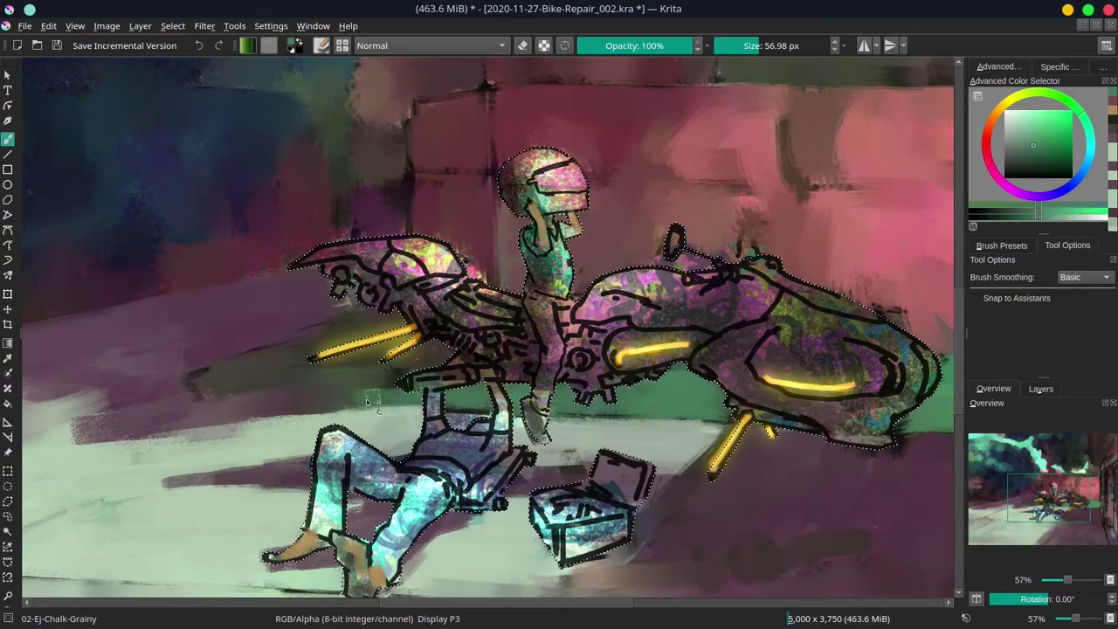
{"action": "left_click", "coordinate": [702, 214], "text": "ctrl"}
{"action": "scroll", "coordinate": [702, 214], "scroll_direction": "down", "scroll_amount": 5}
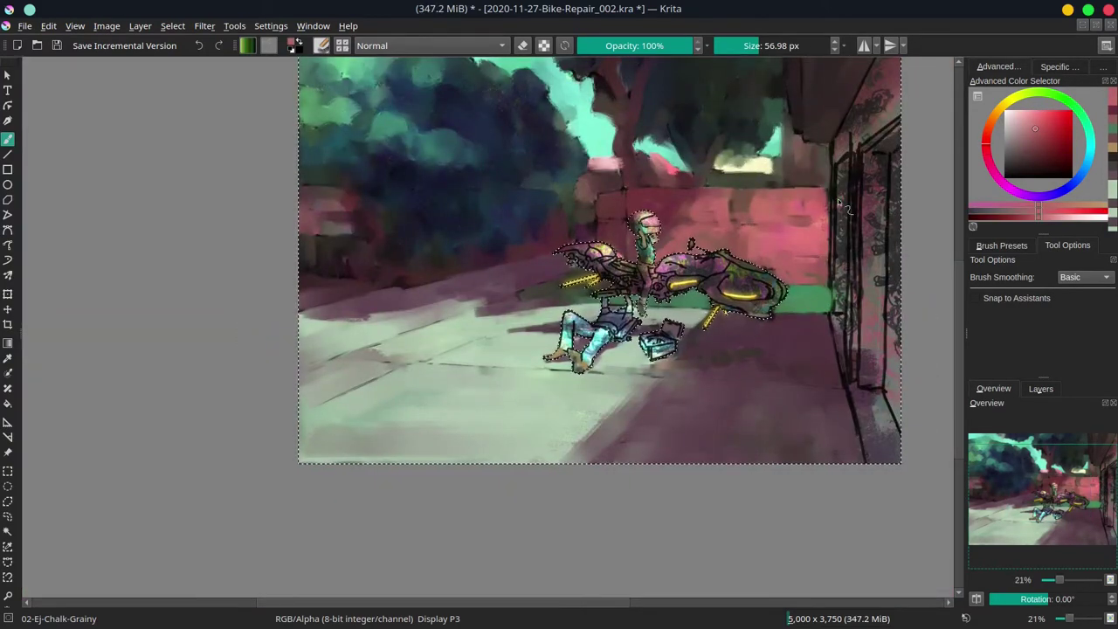
{"action": "key", "text": "ctrl+s"}
Blend the roof overhang and the building's front wall edge with the soft textured blender.
{"action": "left_click", "coordinate": [1002, 246]}
{"action": "left_click", "coordinate": [1055, 299]}
{"action": "left_click_drag", "start_coordinate": [814, 129], "coordinate": [628, 225]}
{"action": "mouse_move", "coordinate": [706, 154]}
{"action": "left_mouse_down"}
{"action": "mouse_move", "coordinate": [681, 180]}
{"action": "mouse_move", "coordinate": [701, 187]}
{"action": "mouse_move", "coordinate": [670, 197]}
{"action": "left_mouse_up"}
{"action": "mouse_move", "coordinate": [646, 254]}
{"action": "left_mouse_down"}
{"action": "mouse_move", "coordinate": [628, 254]}
{"action": "mouse_move", "coordinate": [642, 254]}
{"action": "mouse_move", "coordinate": [645, 407]}
{"action": "mouse_move", "coordinate": [662, 317]}
{"action": "mouse_move", "coordinate": [652, 412]}
{"action": "left_mouse_up"}
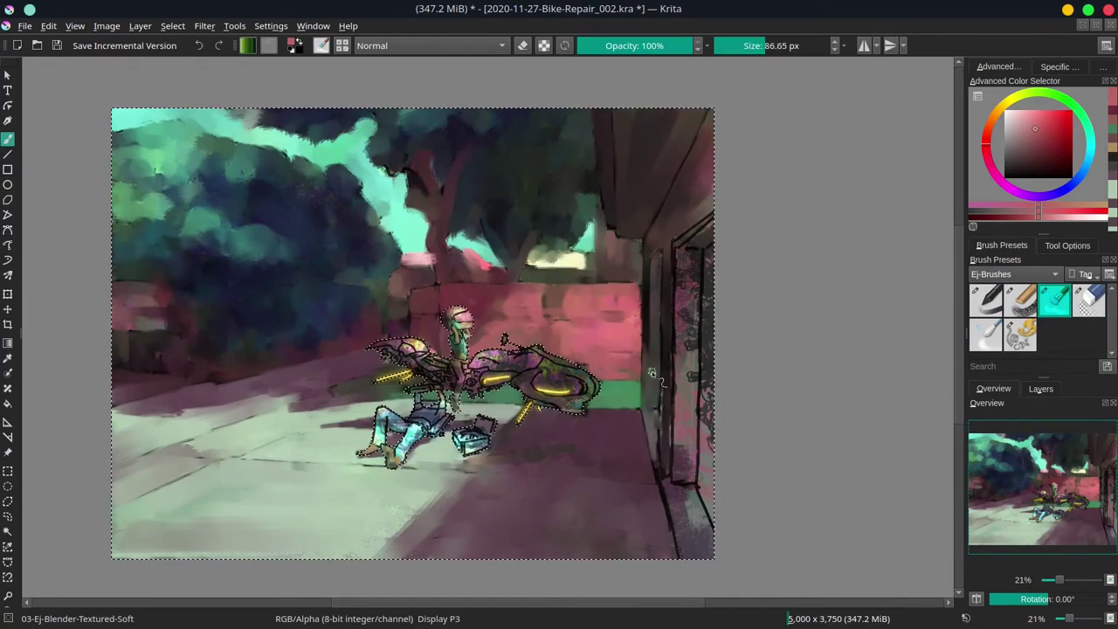
Blend away the sketch lines and speckles along the building's doorway and right-hand wall with the soft textured blender, and save.
{"action": "left_click_drag", "start_coordinate": [659, 481], "coordinate": [676, 552]}
{"action": "left_click_drag", "start_coordinate": [708, 263], "coordinate": [709, 437]}
{"action": "left_click_drag", "start_coordinate": [691, 529], "coordinate": [702, 529]}
{"action": "left_click_drag", "start_coordinate": [694, 486], "coordinate": [728, 577]}
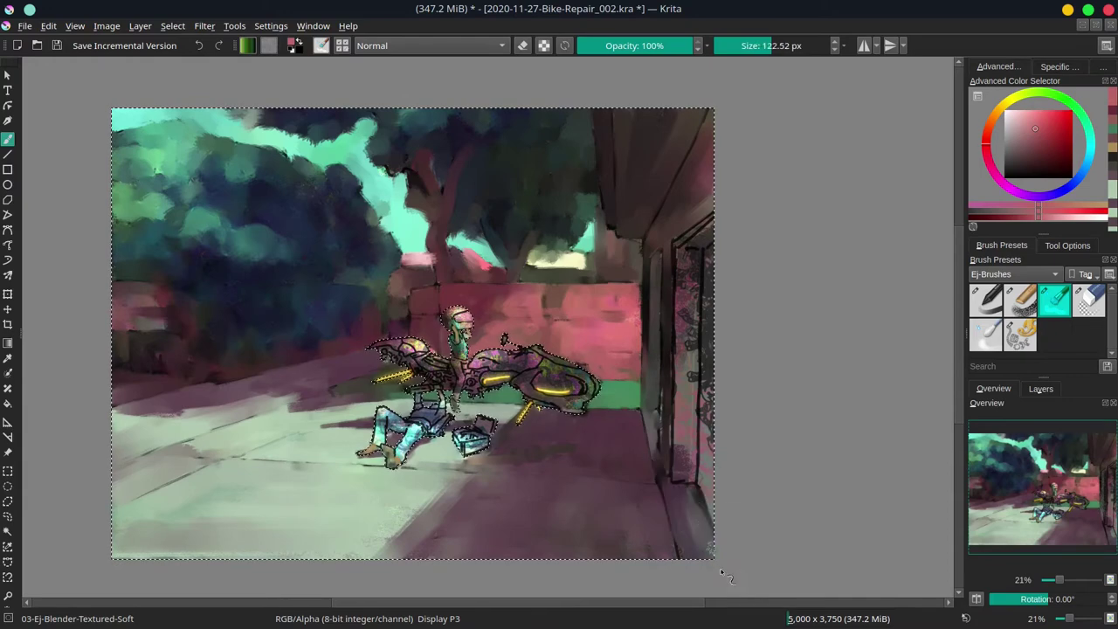
{"action": "left_click_drag", "start_coordinate": [679, 265], "coordinate": [692, 419]}
{"action": "mouse_move", "coordinate": [692, 419]}
{"action": "left_mouse_down"}
{"action": "mouse_move", "coordinate": [695, 331]}
{"action": "mouse_move", "coordinate": [700, 419]}
{"action": "left_mouse_up"}
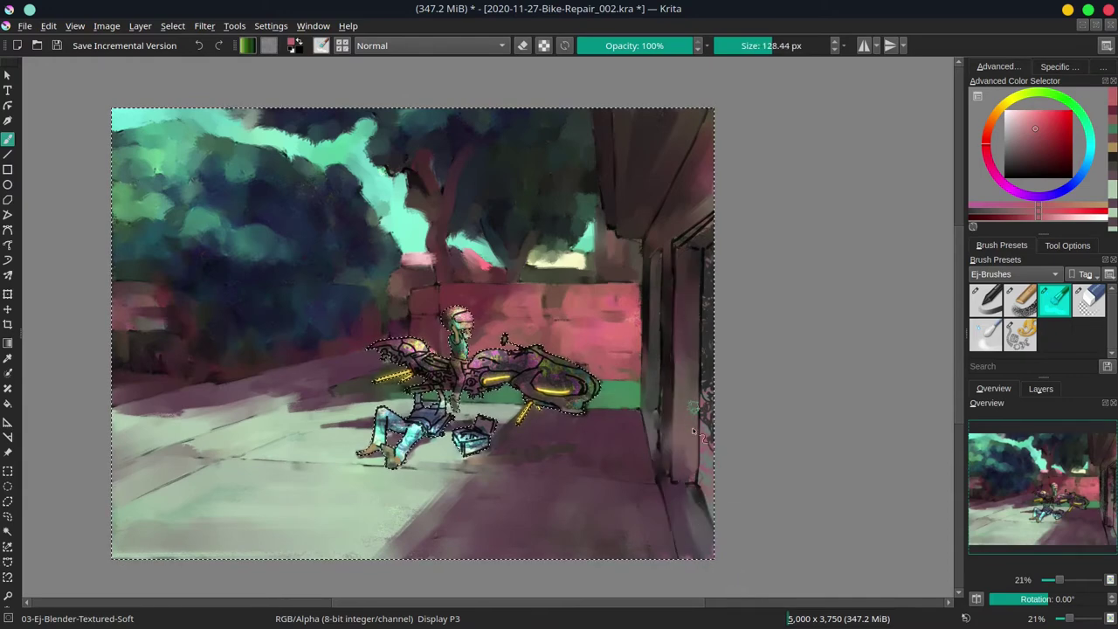
{"action": "left_click_drag", "start_coordinate": [706, 280], "coordinate": [711, 493]}
{"action": "mouse_move", "coordinate": [703, 267]}
{"action": "left_mouse_down"}
{"action": "mouse_move", "coordinate": [712, 229]}
{"action": "mouse_move", "coordinate": [679, 250]}
{"action": "mouse_move", "coordinate": [706, 222]}
{"action": "left_mouse_up"}
{"action": "key", "text": "ctrl+s"}
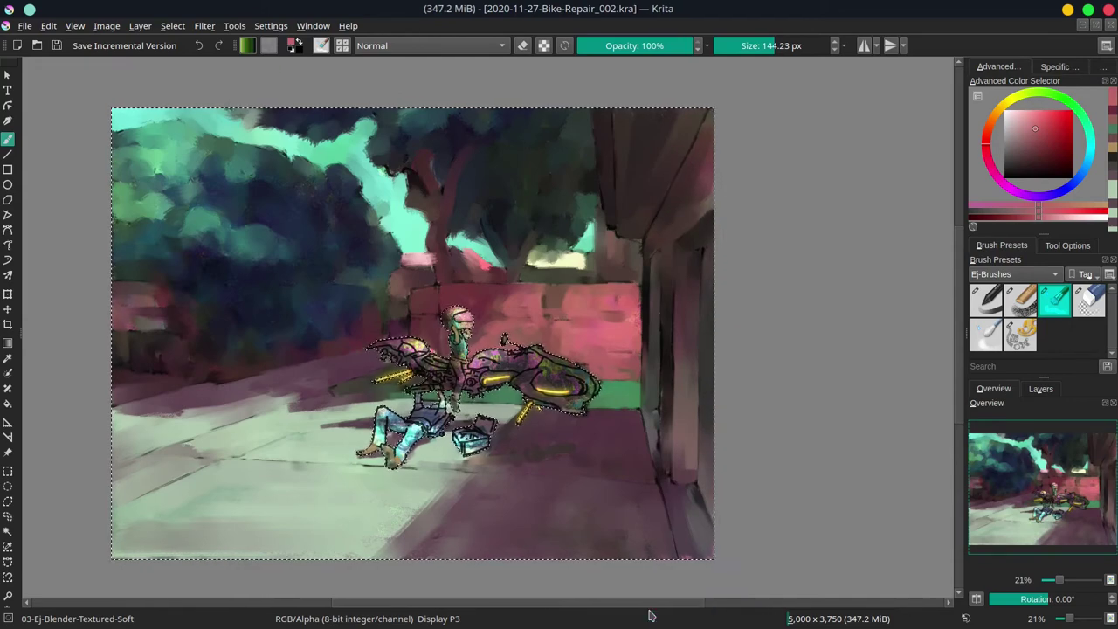
Invert the selection to the figures, blend the helmeted figure and the adjoining motorcycle body with a smaller blender, and save.
{"action": "key", "text": "ctrl+shift+i"}
{"action": "left_click_drag", "start_coordinate": [472, 421], "coordinate": [479, 362]}
{"action": "left_click_drag", "start_coordinate": [503, 349], "coordinate": [480, 349]}
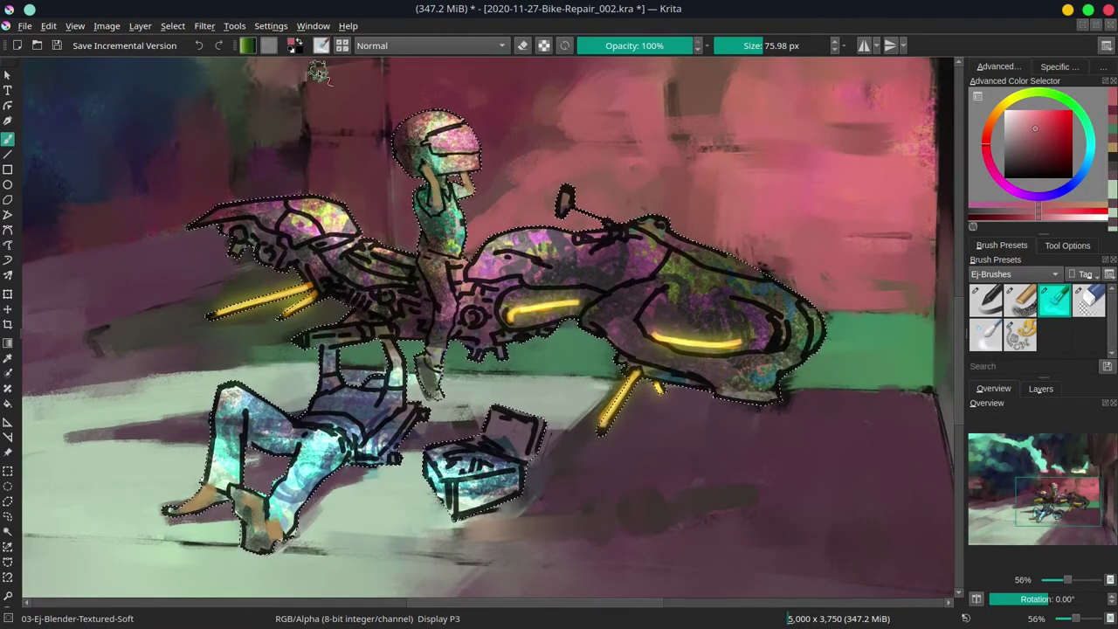
{"action": "left_click", "coordinate": [122, 46]}
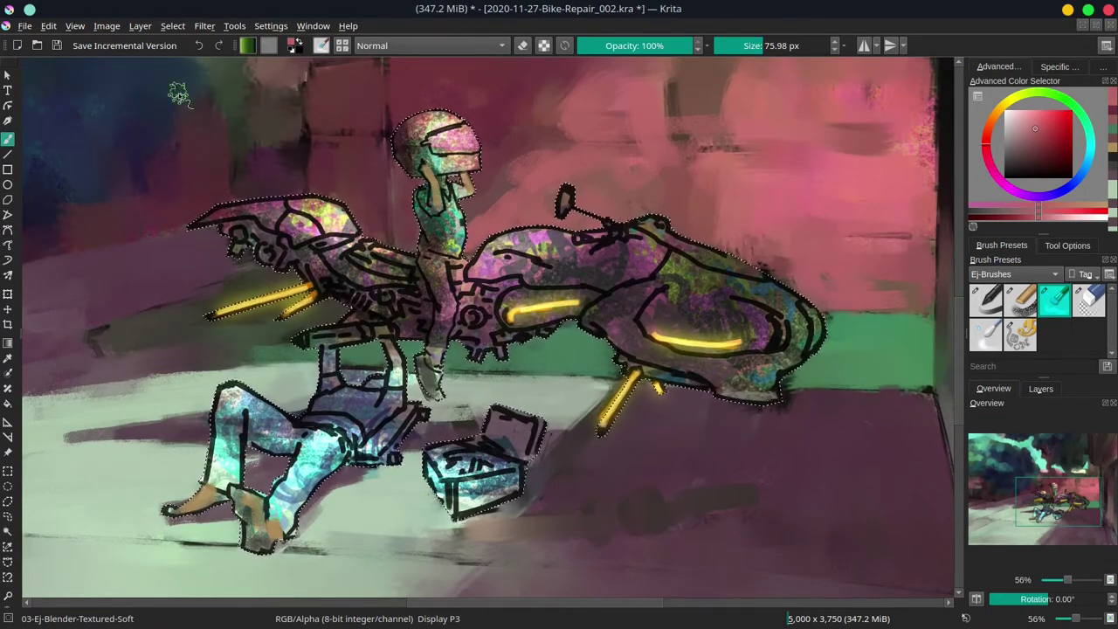
{"action": "key", "text": "["}
{"action": "key", "text": "["}
{"action": "mouse_move", "coordinate": [445, 122]}
{"action": "left_mouse_down"}
{"action": "mouse_move", "coordinate": [426, 138]}
{"action": "mouse_move", "coordinate": [465, 163]}
{"action": "mouse_move", "coordinate": [456, 138]}
{"action": "mouse_move", "coordinate": [468, 151]}
{"action": "left_mouse_up"}
{"action": "left_click_drag", "start_coordinate": [452, 187], "coordinate": [443, 187]}
{"action": "mouse_move", "coordinate": [428, 187]}
{"action": "left_mouse_down"}
{"action": "mouse_move", "coordinate": [430, 208]}
{"action": "mouse_move", "coordinate": [426, 194]}
{"action": "mouse_move", "coordinate": [473, 194]}
{"action": "mouse_move", "coordinate": [445, 219]}
{"action": "left_mouse_up"}
{"action": "mouse_move", "coordinate": [443, 217]}
{"action": "left_mouse_down"}
{"action": "mouse_move", "coordinate": [449, 244]}
{"action": "mouse_move", "coordinate": [451, 232]}
{"action": "mouse_move", "coordinate": [443, 304]}
{"action": "mouse_move", "coordinate": [467, 239]}
{"action": "mouse_move", "coordinate": [435, 360]}
{"action": "left_mouse_up"}
{"action": "mouse_move", "coordinate": [479, 261]}
{"action": "left_mouse_down"}
{"action": "mouse_move", "coordinate": [529, 241]}
{"action": "mouse_move", "coordinate": [461, 284]}
{"action": "mouse_move", "coordinate": [488, 302]}
{"action": "mouse_move", "coordinate": [454, 327]}
{"action": "mouse_move", "coordinate": [479, 349]}
{"action": "mouse_move", "coordinate": [550, 330]}
{"action": "left_mouse_up"}
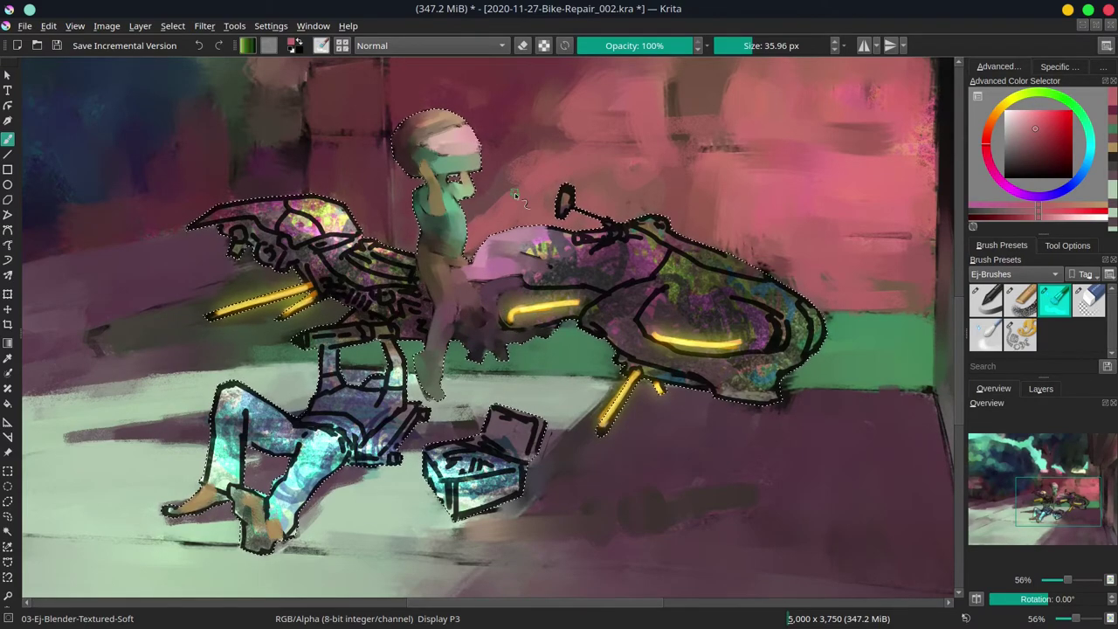
{"action": "key", "text": "ctrl+s"}
Blend the sketch lines and speckles out of the motorcycle's handlebars, mirror, front fairing and lower front edge.
{"action": "left_click_drag", "start_coordinate": [529, 253], "coordinate": [596, 236]}
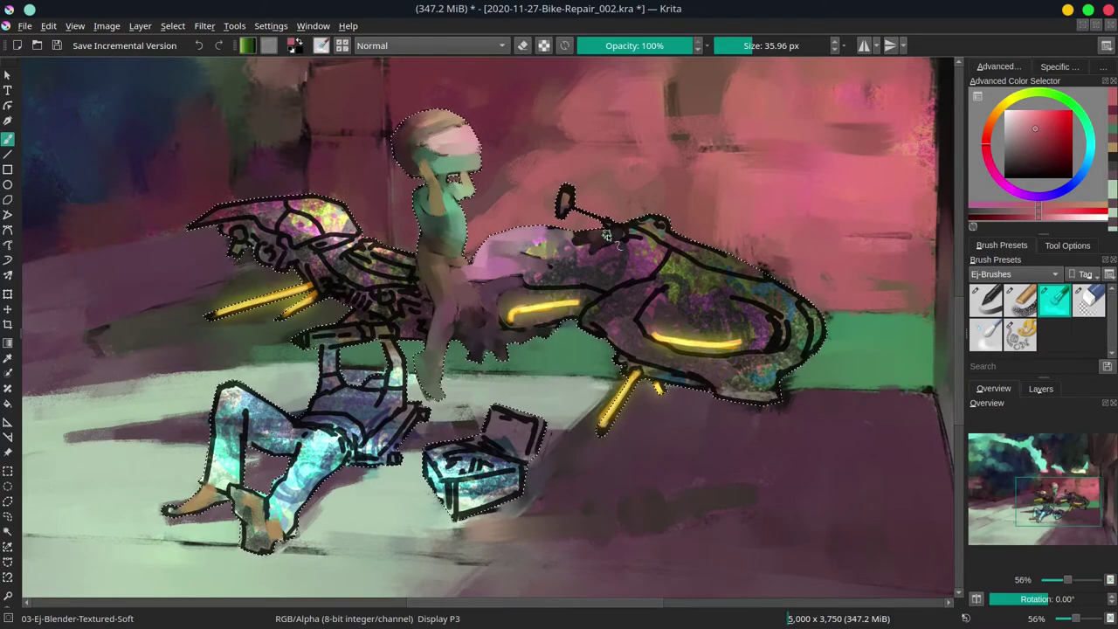
{"action": "left_click_drag", "start_coordinate": [566, 189], "coordinate": [566, 213]}
{"action": "mouse_move", "coordinate": [580, 239]}
{"action": "left_mouse_down"}
{"action": "mouse_move", "coordinate": [636, 235]}
{"action": "mouse_move", "coordinate": [601, 262]}
{"action": "mouse_move", "coordinate": [537, 238]}
{"action": "mouse_move", "coordinate": [482, 253]}
{"action": "mouse_move", "coordinate": [545, 278]}
{"action": "mouse_move", "coordinate": [635, 268]}
{"action": "mouse_move", "coordinate": [653, 244]}
{"action": "mouse_move", "coordinate": [675, 274]}
{"action": "mouse_move", "coordinate": [665, 237]}
{"action": "mouse_move", "coordinate": [715, 254]}
{"action": "left_mouse_up"}
{"action": "mouse_move", "coordinate": [612, 308]}
{"action": "left_mouse_down"}
{"action": "mouse_move", "coordinate": [591, 314]}
{"action": "mouse_move", "coordinate": [623, 289]}
{"action": "left_mouse_up"}
{"action": "mouse_move", "coordinate": [640, 331]}
{"action": "left_mouse_down"}
{"action": "mouse_move", "coordinate": [670, 329]}
{"action": "mouse_move", "coordinate": [652, 304]}
{"action": "mouse_move", "coordinate": [718, 299]}
{"action": "mouse_move", "coordinate": [678, 260]}
{"action": "mouse_move", "coordinate": [662, 271]}
{"action": "mouse_move", "coordinate": [717, 282]}
{"action": "left_mouse_up"}
{"action": "left_click_drag", "start_coordinate": [717, 285], "coordinate": [728, 285]}
{"action": "mouse_move", "coordinate": [776, 316]}
{"action": "left_mouse_down"}
{"action": "mouse_move", "coordinate": [816, 329]}
{"action": "mouse_move", "coordinate": [802, 336]}
{"action": "mouse_move", "coordinate": [729, 267]}
{"action": "left_mouse_up"}
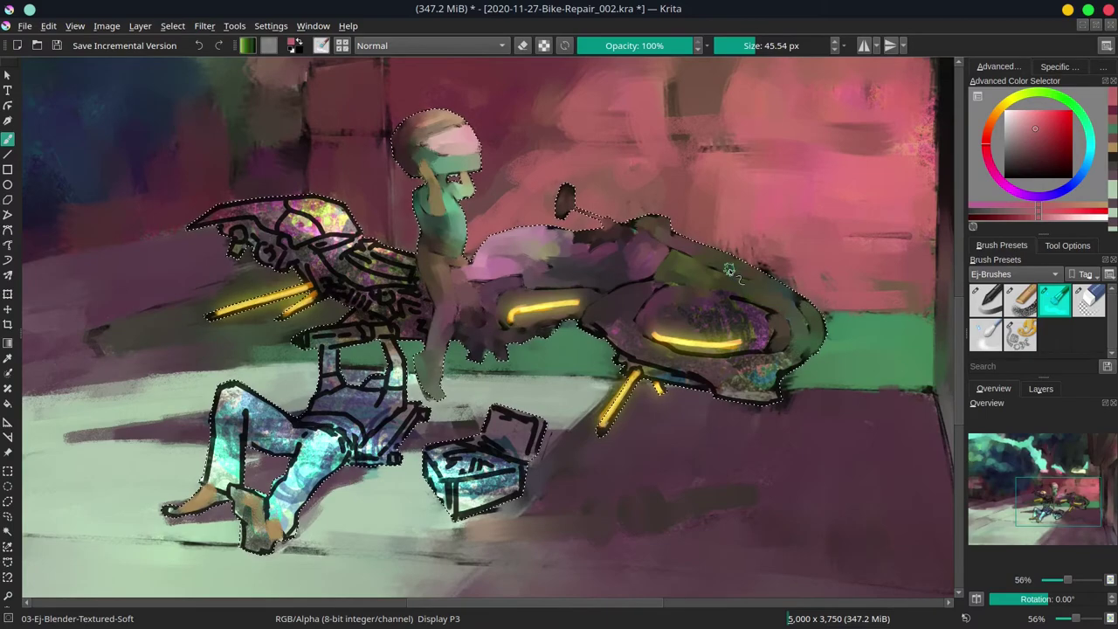
{"action": "left_click_drag", "start_coordinate": [668, 286], "coordinate": [655, 279]}
{"action": "mouse_move", "coordinate": [631, 367]}
{"action": "left_mouse_down"}
{"action": "mouse_move", "coordinate": [643, 394]}
{"action": "mouse_move", "coordinate": [636, 374]}
{"action": "mouse_move", "coordinate": [780, 375]}
{"action": "mouse_move", "coordinate": [653, 349]}
{"action": "mouse_move", "coordinate": [802, 357]}
{"action": "mouse_move", "coordinate": [746, 396]}
{"action": "mouse_move", "coordinate": [763, 349]}
{"action": "mouse_move", "coordinate": [713, 311]}
{"action": "mouse_move", "coordinate": [729, 353]}
{"action": "left_mouse_up"}
{"action": "key", "text": "bracketright"}
{"action": "key", "text": "bracketleft"}
Paint the lying mechanic's raised arms with a sampled dark reddish brown using the grainy chalk brush.
{"action": "left_click", "coordinate": [410, 328], "text": "ctrl"}
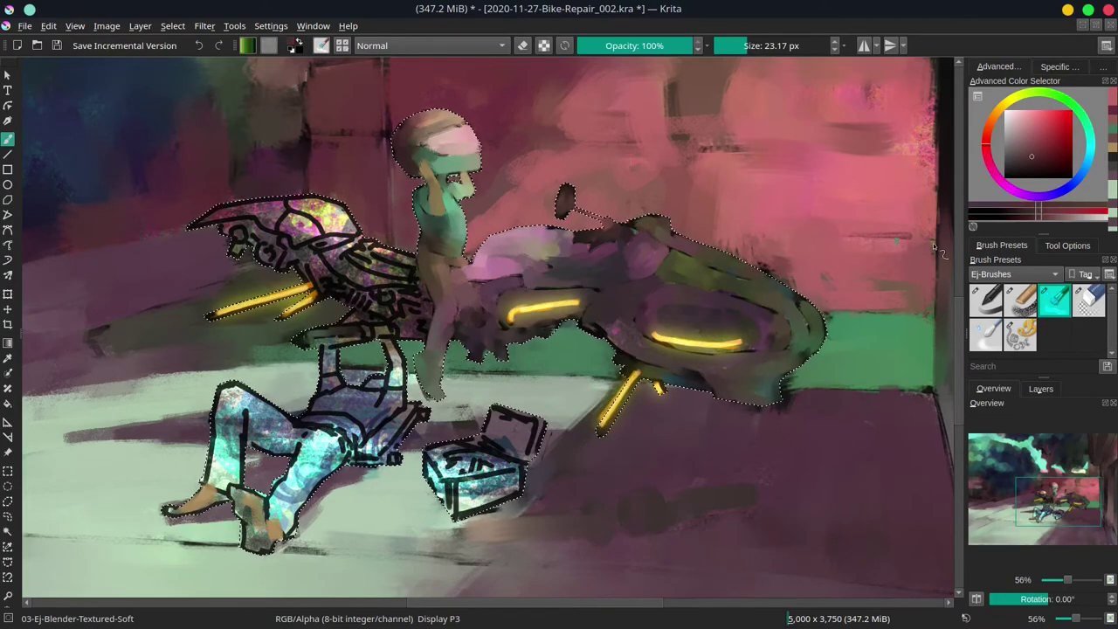
{"action": "left_click", "coordinate": [1020, 300]}
{"action": "left_click_drag", "start_coordinate": [390, 342], "coordinate": [397, 385]}
{"action": "mouse_move", "coordinate": [329, 349]}
{"action": "left_mouse_down"}
{"action": "mouse_move", "coordinate": [332, 374]}
{"action": "mouse_move", "coordinate": [372, 379]}
{"action": "mouse_move", "coordinate": [376, 360]}
{"action": "mouse_move", "coordinate": [262, 357]}
{"action": "left_mouse_up"}
{"action": "left_click", "coordinate": [1056, 300]}
{"action": "left_click", "coordinate": [359, 365], "text": "ctrl"}
Extend the green strip behind the mechanic's arms with sampled green using the grainy chalk brush.
{"action": "left_click", "coordinate": [1020, 300]}
{"action": "left_click", "coordinate": [361, 356], "text": "ctrl"}
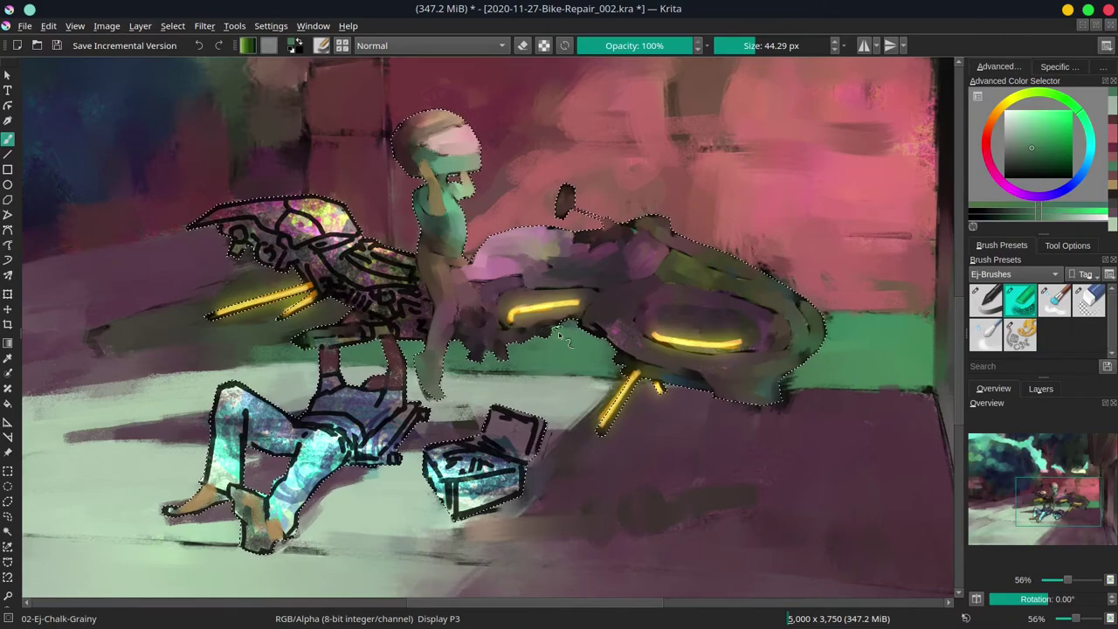
{"action": "left_click", "coordinate": [185, 346], "text": "ctrl"}
{"action": "left_click_drag", "start_coordinate": [166, 353], "coordinate": [123, 357]}
{"action": "left_click", "coordinate": [262, 354], "text": "ctrl"}
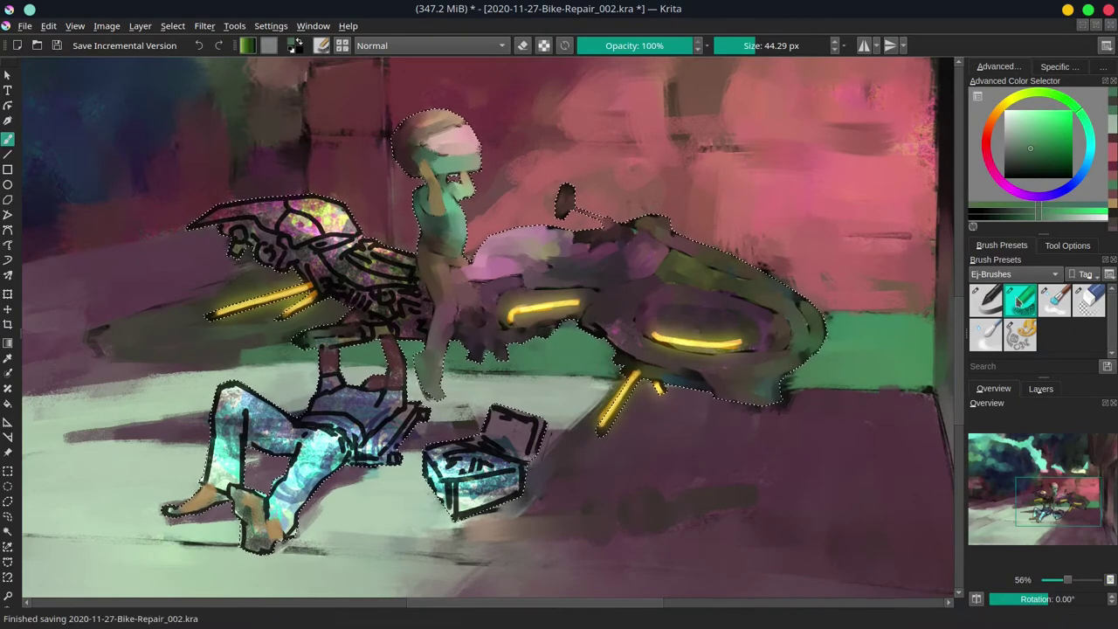
Blend the motorcycle's rear fairing and tail section with the soft textured blender.
{"action": "key", "text": "slash"}
{"action": "left_click_drag", "start_coordinate": [381, 255], "coordinate": [390, 255]}
{"action": "left_click_drag", "start_coordinate": [347, 218], "coordinate": [302, 205]}
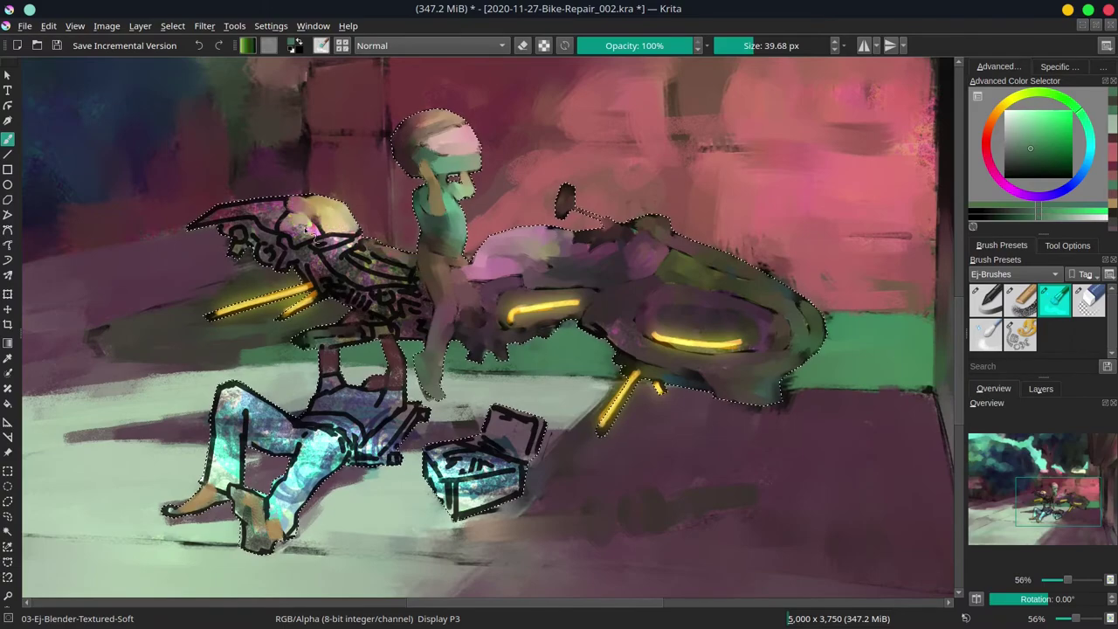
Show the og-sketch layer and darken the motorcycle's rear engine area with a sampled dark colour using grainy chalk in Multiply mode.
{"action": "key", "text": "slash"}
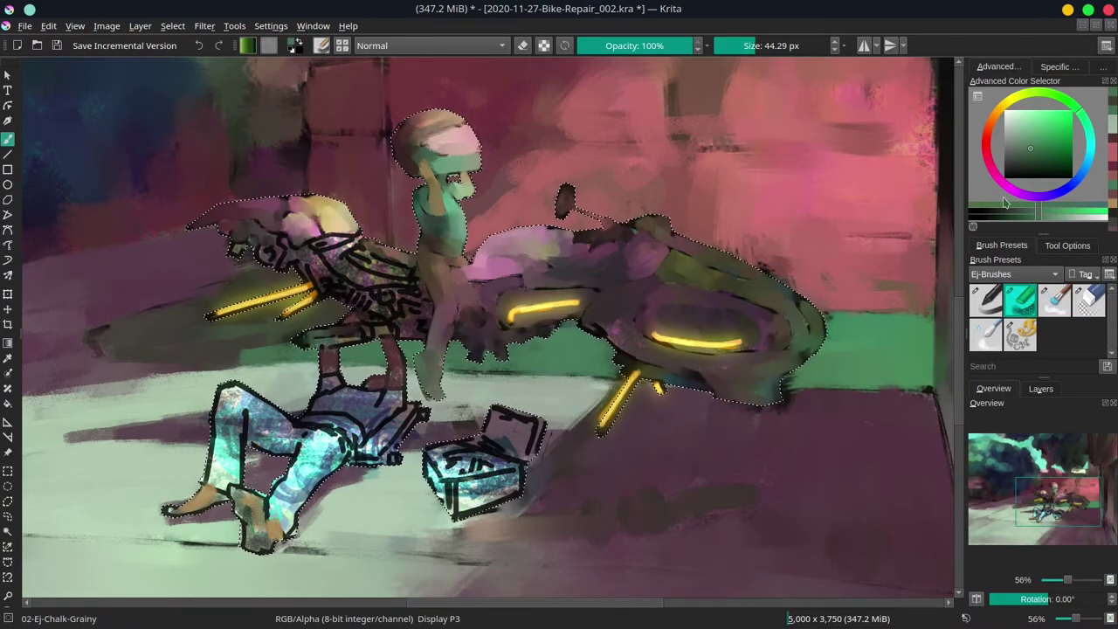
{"action": "left_click", "coordinate": [428, 45]}
{"action": "left_click", "coordinate": [381, 62]}
{"action": "left_click", "coordinate": [239, 243], "text": "ctrl"}
{"action": "left_click", "coordinate": [1041, 389]}
{"action": "left_click", "coordinate": [976, 465]}
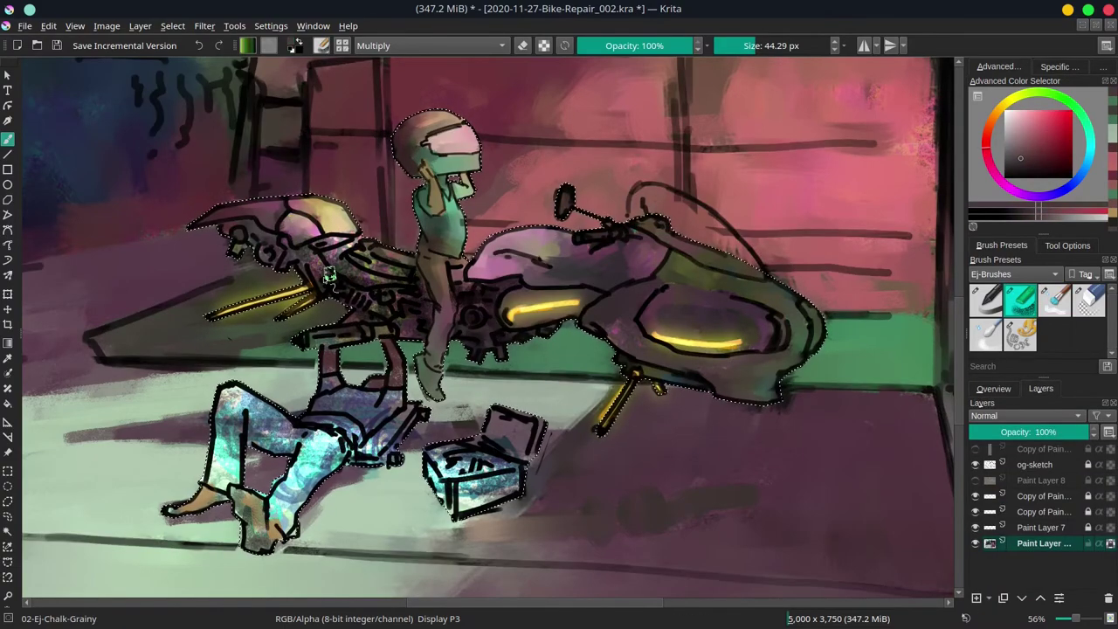
{"action": "left_click_drag", "start_coordinate": [330, 274], "coordinate": [393, 304]}
Paint the part above the mechanic's hands with sampled pink in Normal mode, hide the og-sketch layer, and blend the rear bodywork.
{"action": "left_click", "coordinate": [502, 258], "text": "ctrl"}
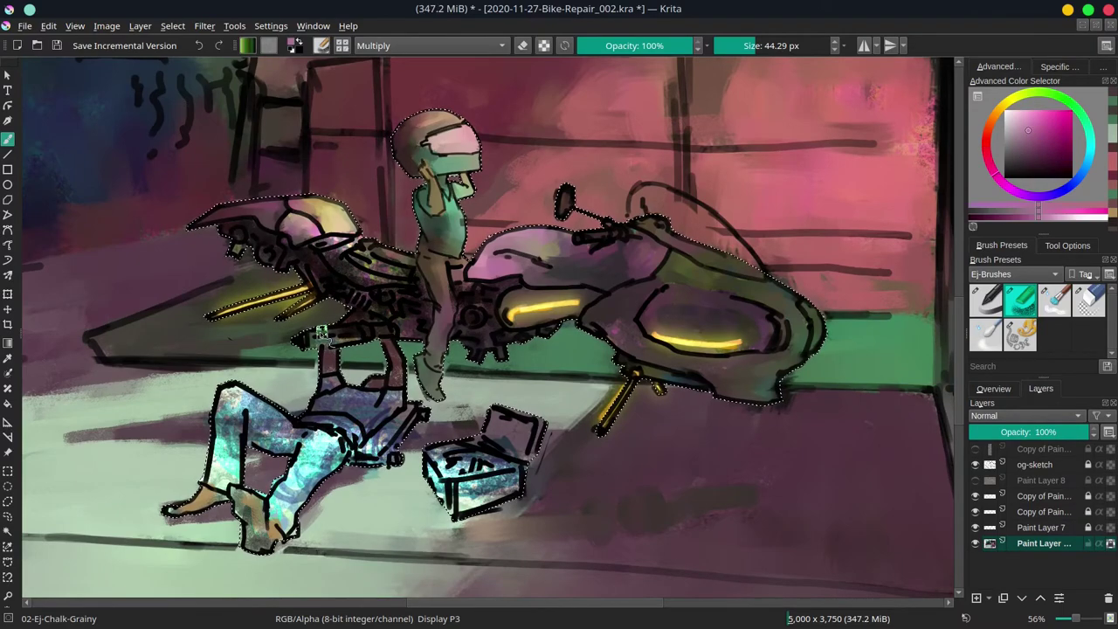
{"action": "left_click", "coordinate": [428, 45]}
{"action": "left_click", "coordinate": [381, 61]}
{"action": "key", "text": "ctrl+z"}
{"action": "key", "text": "slash"}
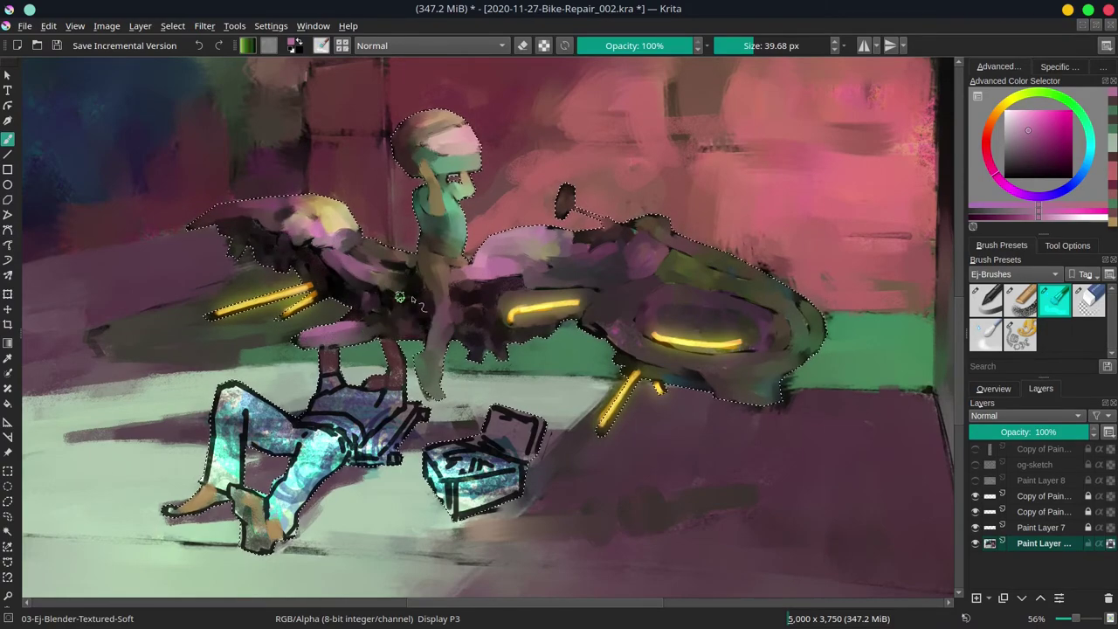
Soften the motorcycle's dark front section with the soft textured blender, bring back the canvas overview, and save.
{"action": "key", "text": "slash"}
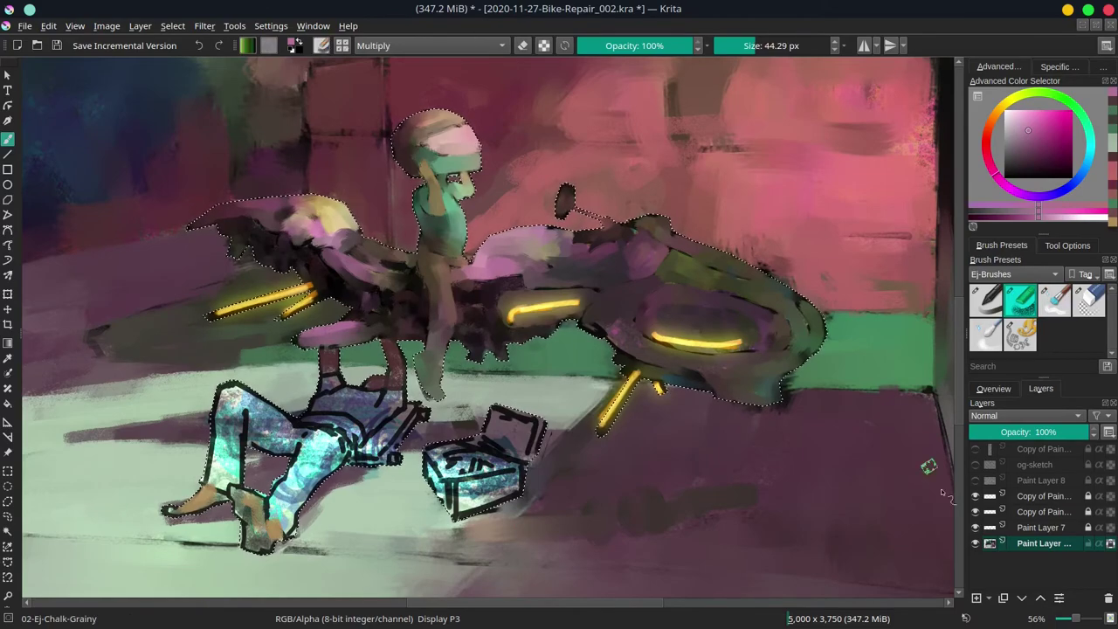
{"action": "key", "text": "ctrl+shift+z"}
{"action": "key", "text": "slash"}
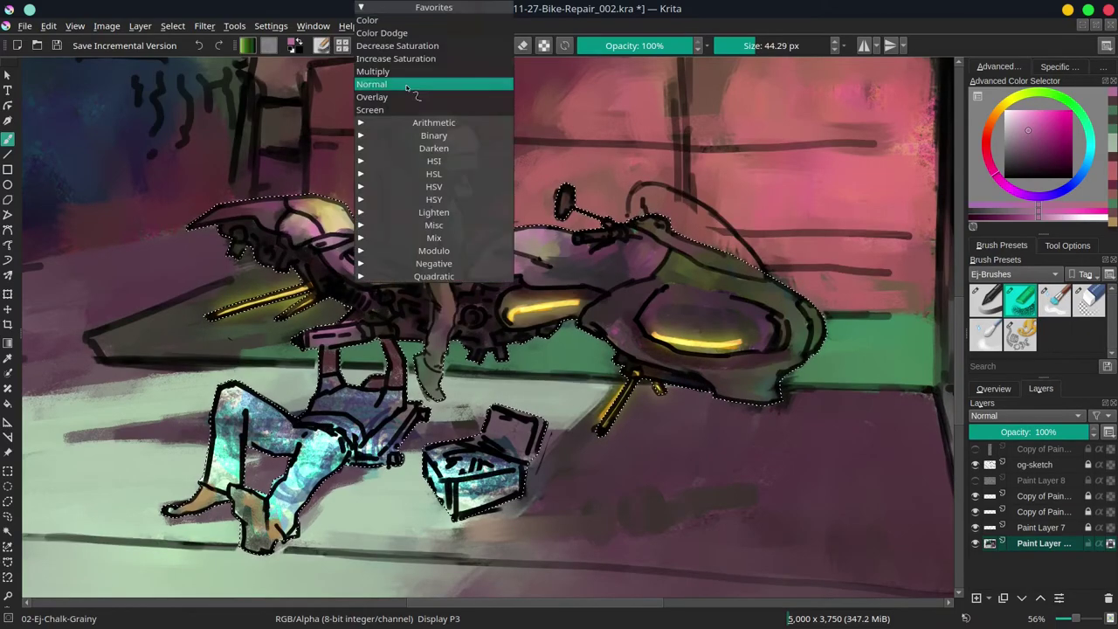
{"action": "key", "text": "ctrl+z"}
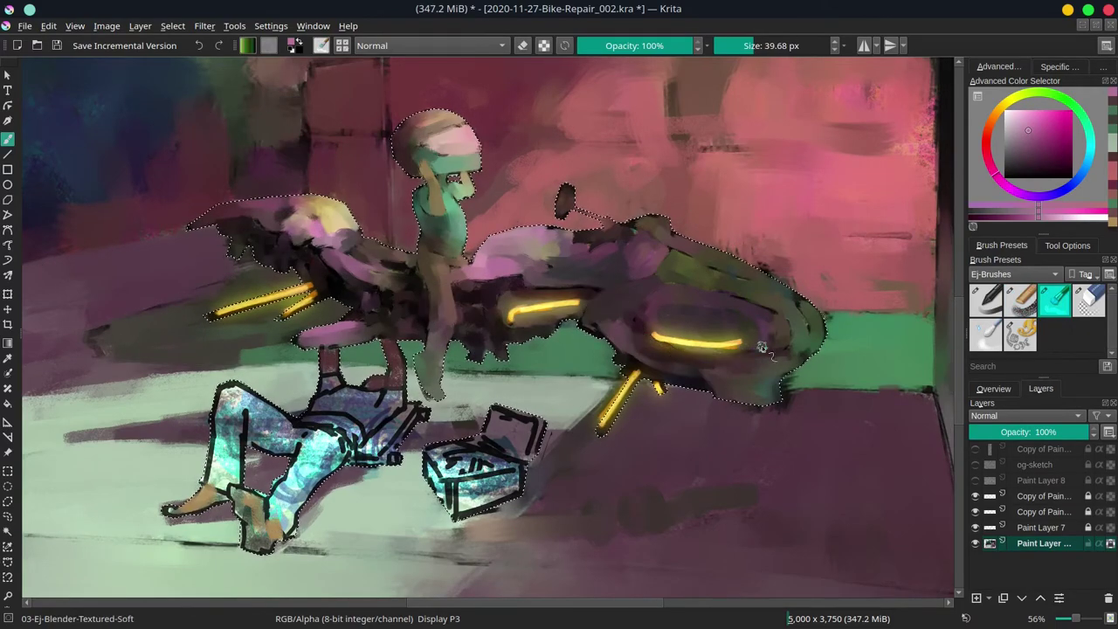
{"action": "left_click", "coordinate": [1003, 389]}
{"action": "key", "text": "ctrl+s"}
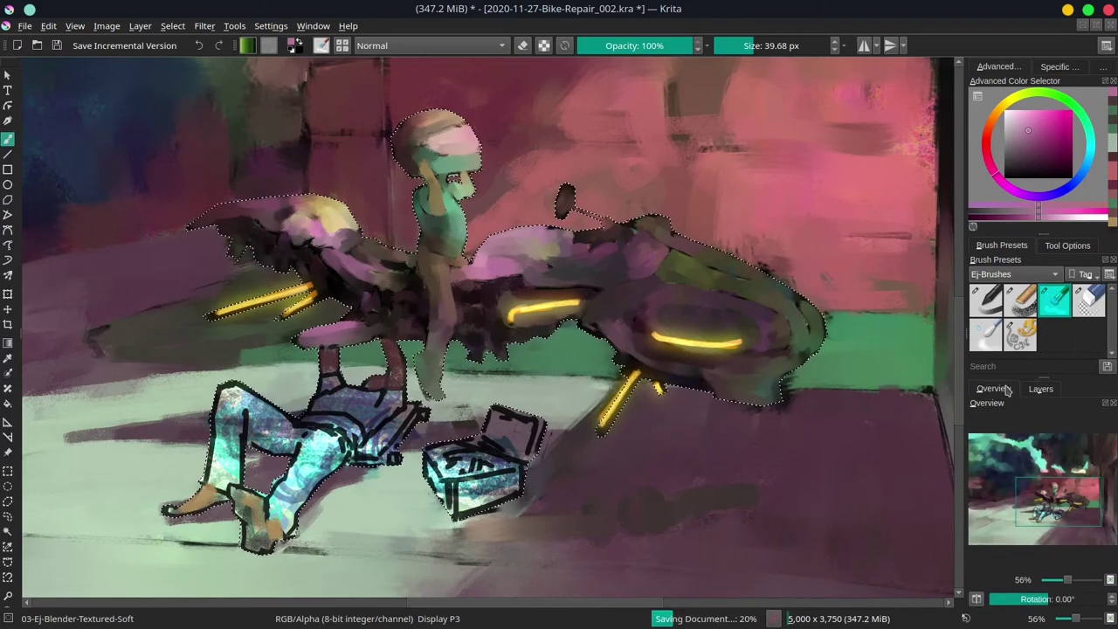
Paint over the black outlines of the figure lying under the bike, blending the shirt, jeans and feet with Ej-Blender-Textured-Soft.
{"action": "mouse_move", "coordinate": [393, 396]}
{"action": "left_mouse_down"}
{"action": "mouse_move", "coordinate": [336, 418]}
{"action": "mouse_move", "coordinate": [371, 449]}
{"action": "left_mouse_up"}
{"action": "left_click_drag", "start_coordinate": [426, 414], "coordinate": [385, 454]}
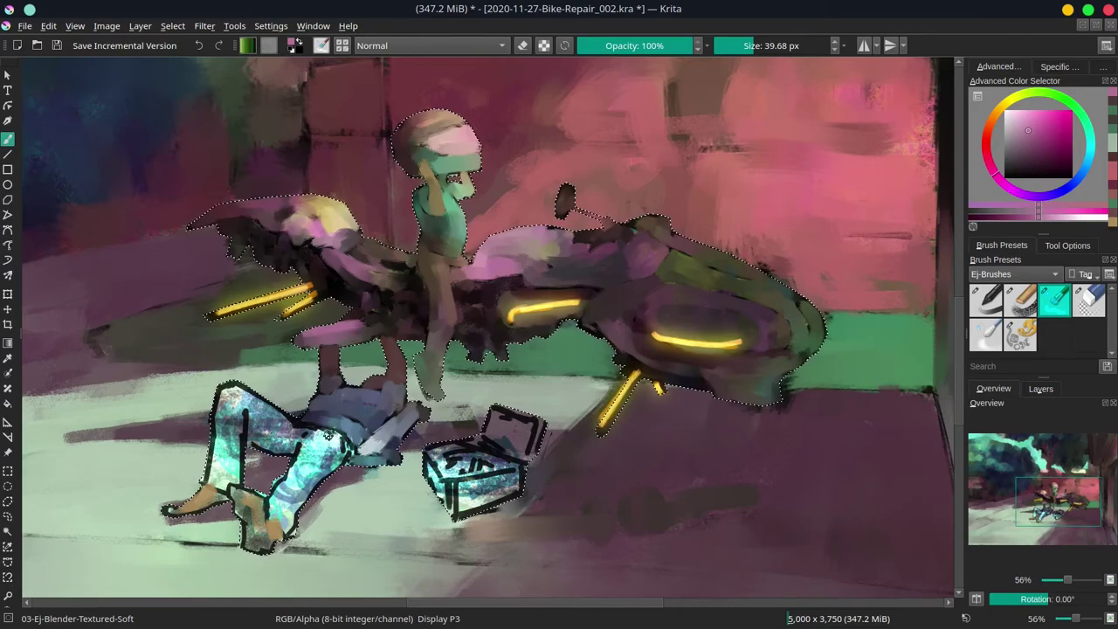
{"action": "mouse_move", "coordinate": [322, 428]}
{"action": "left_mouse_down"}
{"action": "mouse_move", "coordinate": [262, 426]}
{"action": "mouse_move", "coordinate": [276, 418]}
{"action": "mouse_move", "coordinate": [227, 470]}
{"action": "mouse_move", "coordinate": [234, 481]}
{"action": "left_mouse_up"}
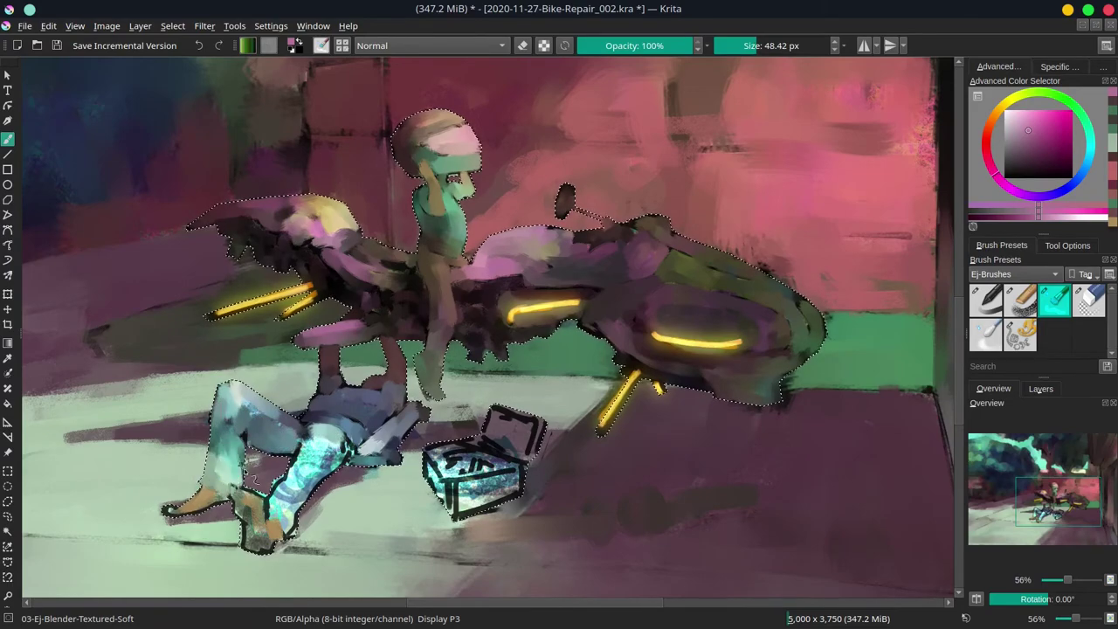
{"action": "mouse_move", "coordinate": [239, 418]}
{"action": "left_mouse_down"}
{"action": "mouse_move", "coordinate": [238, 444]}
{"action": "mouse_move", "coordinate": [272, 419]}
{"action": "left_mouse_up"}
{"action": "mouse_move", "coordinate": [301, 465]}
{"action": "left_mouse_down"}
{"action": "mouse_move", "coordinate": [330, 435]}
{"action": "mouse_move", "coordinate": [285, 505]}
{"action": "left_mouse_up"}
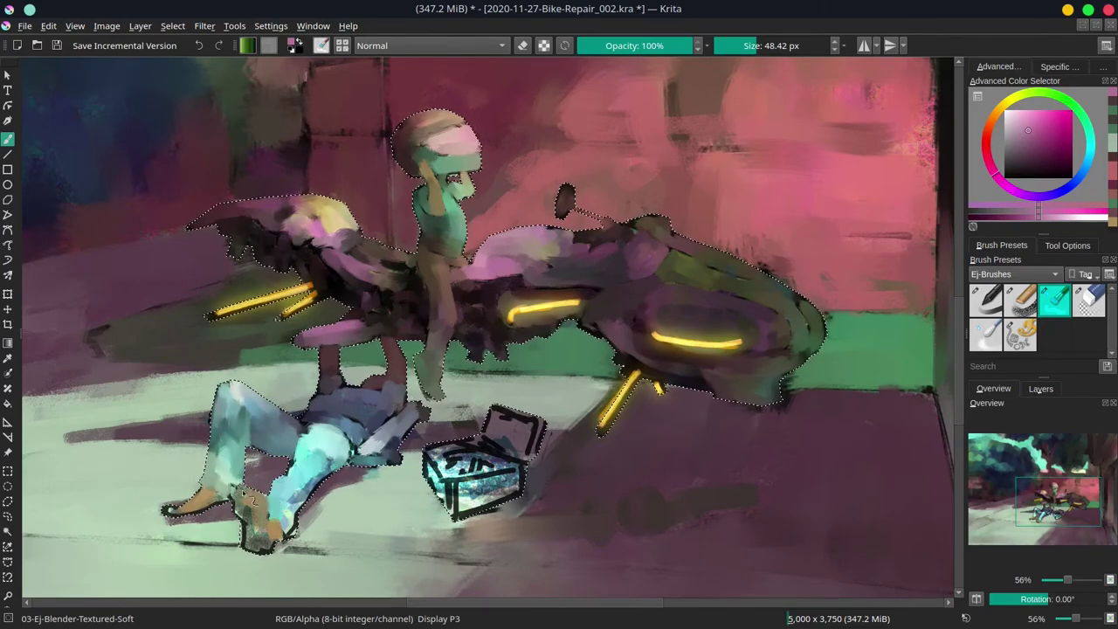
{"action": "left_click_drag", "start_coordinate": [215, 496], "coordinate": [173, 511]}
{"action": "mouse_move", "coordinate": [249, 501]}
{"action": "left_mouse_down"}
{"action": "mouse_move", "coordinate": [263, 532]}
{"action": "mouse_move", "coordinate": [346, 458]}
{"action": "left_mouse_up"}
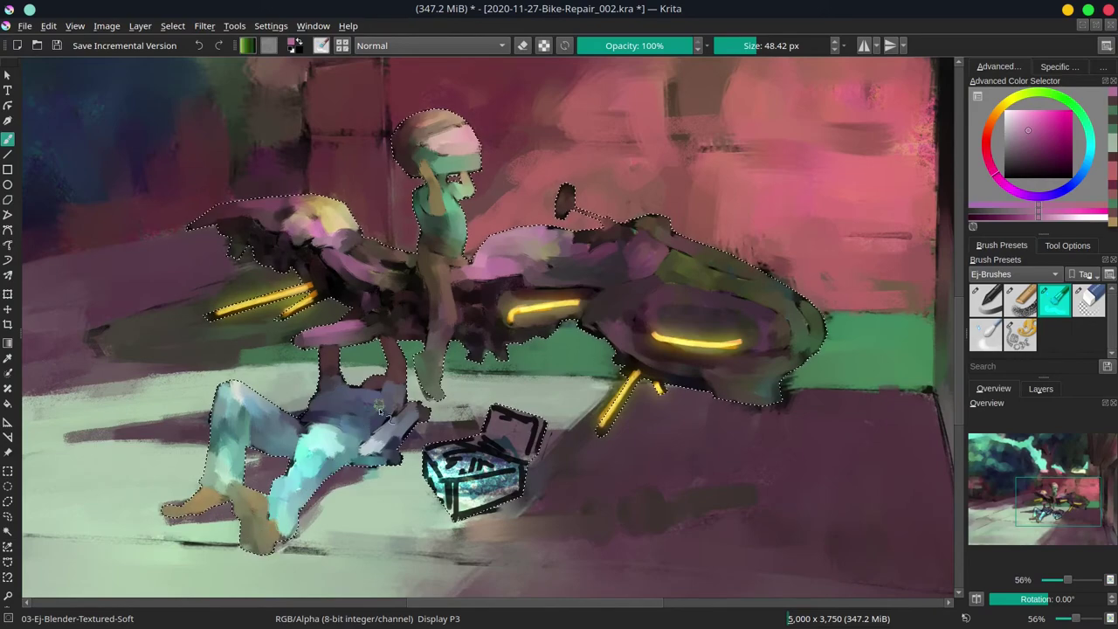
Blend the open toolbox's black line work into soft blue-grey paint on its lid, sides and contents.
{"action": "mouse_move", "coordinate": [433, 453]}
{"action": "left_mouse_down"}
{"action": "mouse_move", "coordinate": [473, 455]}
{"action": "mouse_move", "coordinate": [508, 428]}
{"action": "mouse_move", "coordinate": [531, 444]}
{"action": "left_mouse_up"}
{"action": "left_click_drag", "start_coordinate": [533, 425], "coordinate": [524, 463]}
{"action": "left_click_drag", "start_coordinate": [447, 479], "coordinate": [482, 480]}
{"action": "mouse_move", "coordinate": [434, 470]}
{"action": "left_mouse_down"}
{"action": "mouse_move", "coordinate": [453, 510]}
{"action": "mouse_move", "coordinate": [519, 485]}
{"action": "left_mouse_up"}
{"action": "left_click_drag", "start_coordinate": [581, 414], "coordinate": [590, 474]}
Deselect the painted characters and bike, and save the painting.
{"action": "left_click", "coordinate": [172, 25]}
{"action": "left_click", "coordinate": [182, 55]}
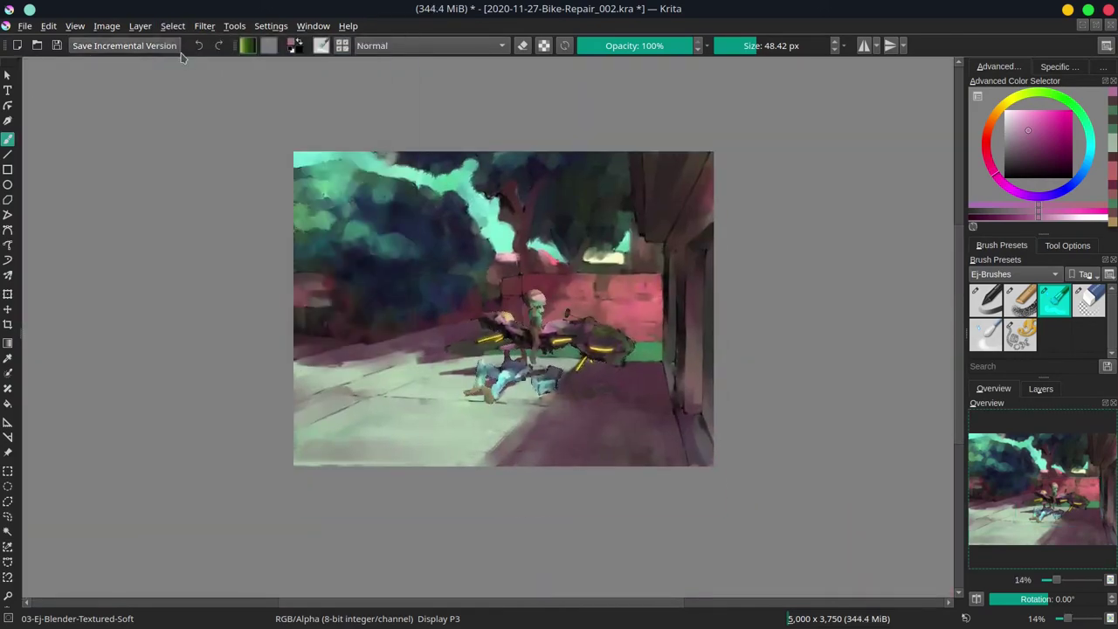
{"action": "key", "text": "ctrl+s"}
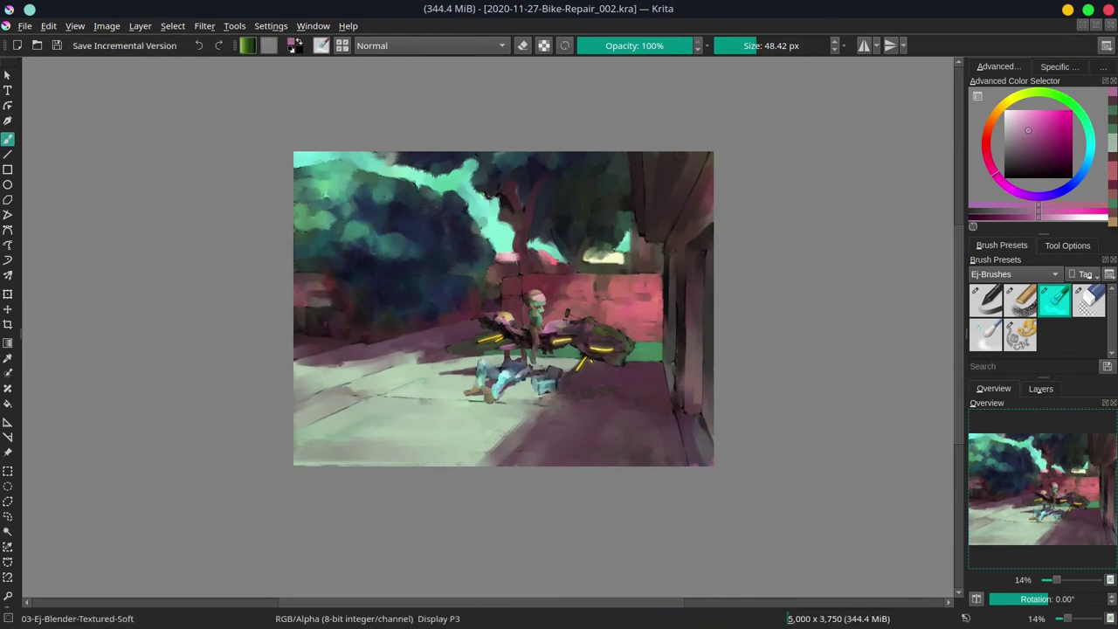
{"action": "key", "text": "alt+Tab"}
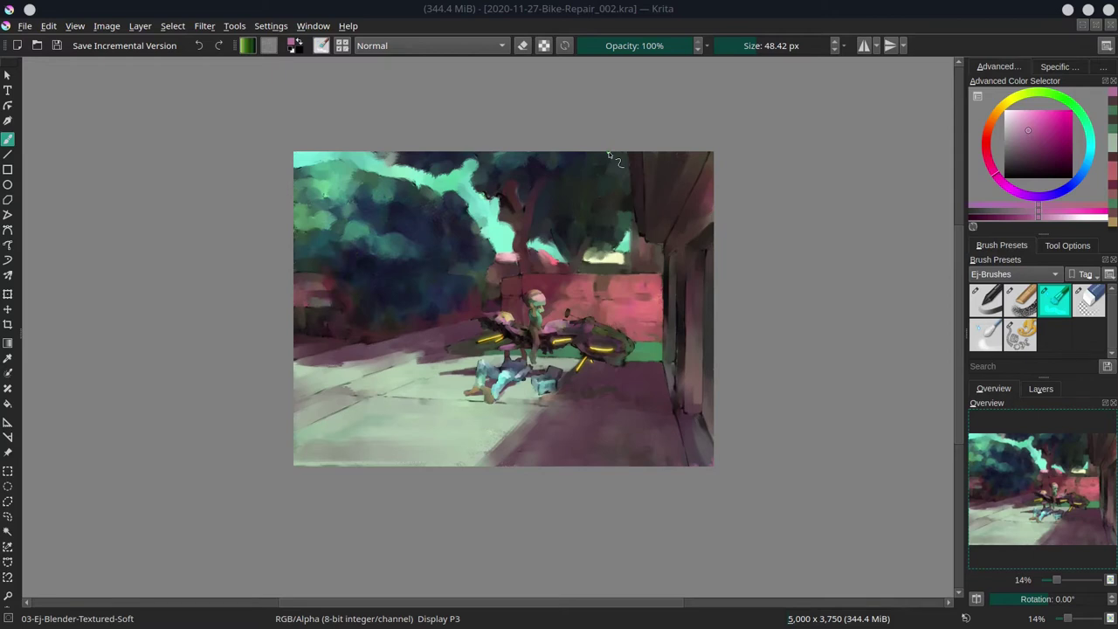
Mirror the canvas view and repaint the turquoise sky strip between tree and hedge with the Ej-Chalk-Grainy brush.
{"action": "key", "text": "m"}
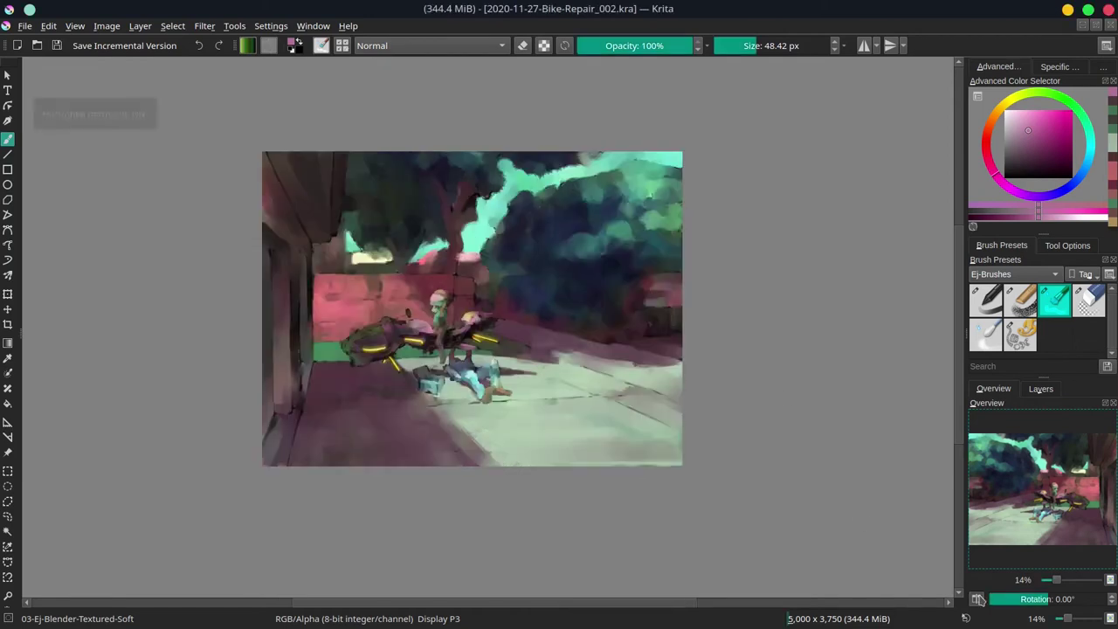
{"action": "left_click", "coordinate": [540, 186], "text": "ctrl"}
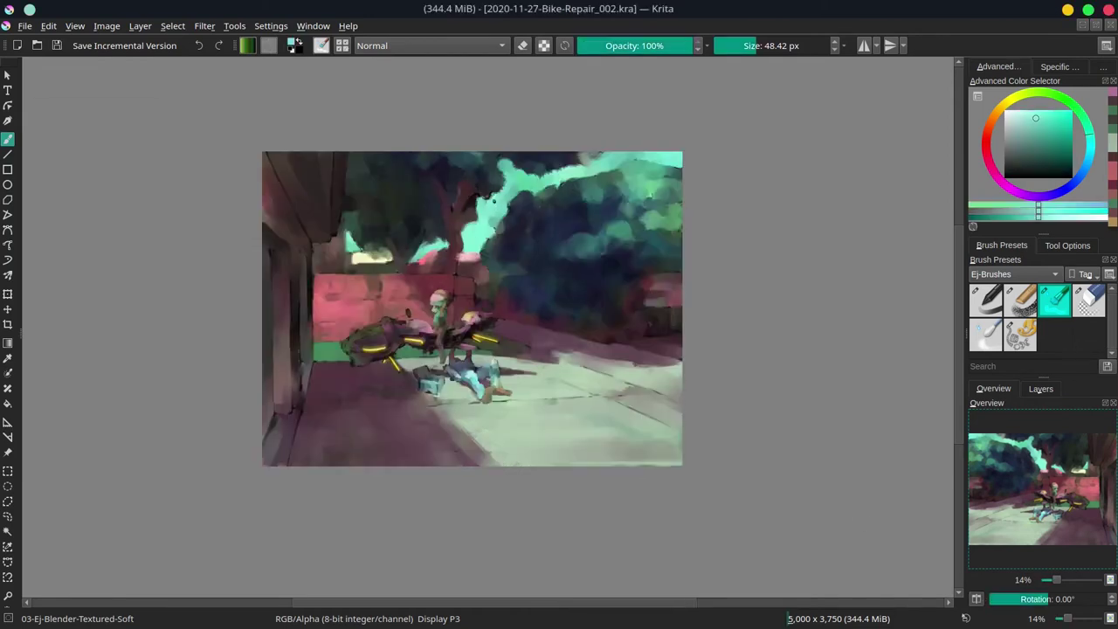
{"action": "left_click", "coordinate": [1021, 300]}
{"action": "left_click", "coordinate": [493, 205], "text": "ctrl"}
{"action": "left_click", "coordinate": [1044, 130]}
{"action": "left_click_drag", "start_coordinate": [482, 175], "coordinate": [504, 173]}
{"action": "mouse_move", "coordinate": [505, 170]}
{"action": "left_mouse_down"}
{"action": "mouse_move", "coordinate": [645, 155]}
{"action": "mouse_move", "coordinate": [681, 162]}
{"action": "left_mouse_up"}
Paint bright green leaf highlights along the sunlit top of the large hedge.
{"action": "left_click", "coordinate": [620, 173], "text": "ctrl"}
{"action": "mouse_move", "coordinate": [575, 179]}
{"action": "left_mouse_down"}
{"action": "mouse_move", "coordinate": [676, 171]}
{"action": "mouse_move", "coordinate": [623, 170]}
{"action": "mouse_move", "coordinate": [655, 168]}
{"action": "left_mouse_up"}
{"action": "left_click", "coordinate": [644, 173], "text": "ctrl"}
{"action": "left_click", "coordinate": [1047, 118]}
{"action": "left_click", "coordinate": [673, 172], "text": "ctrl"}
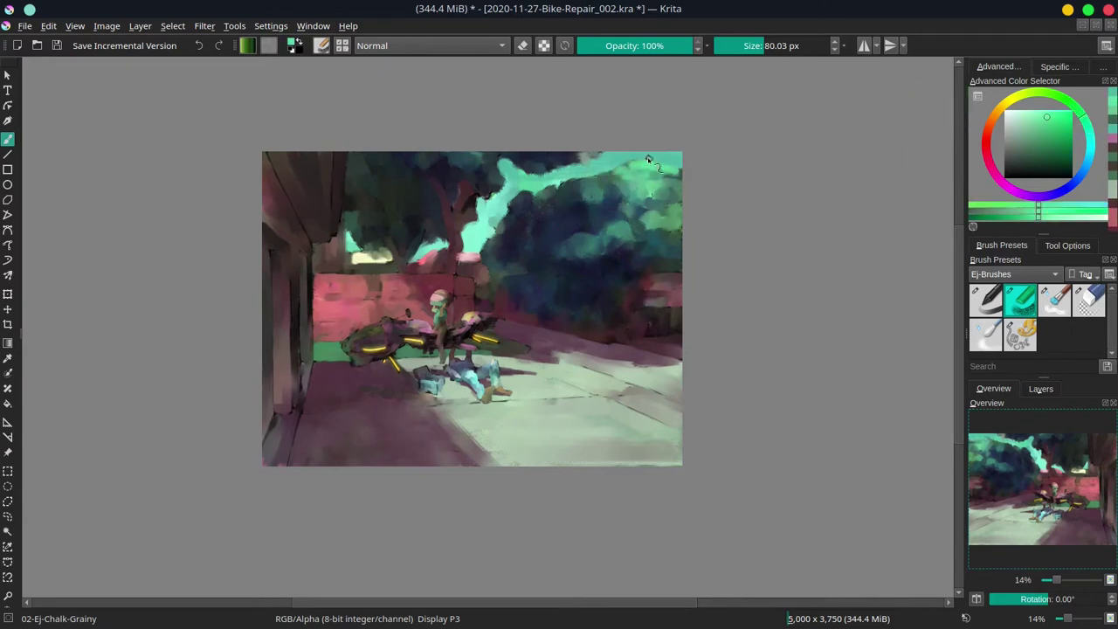
Clean up the hedge's upper edge and the turquoise sky gaps beside the tree trunk and below the house eave.
{"action": "left_click", "coordinate": [610, 200], "text": "ctrl"}
{"action": "left_click_drag", "start_coordinate": [568, 176], "coordinate": [546, 180]}
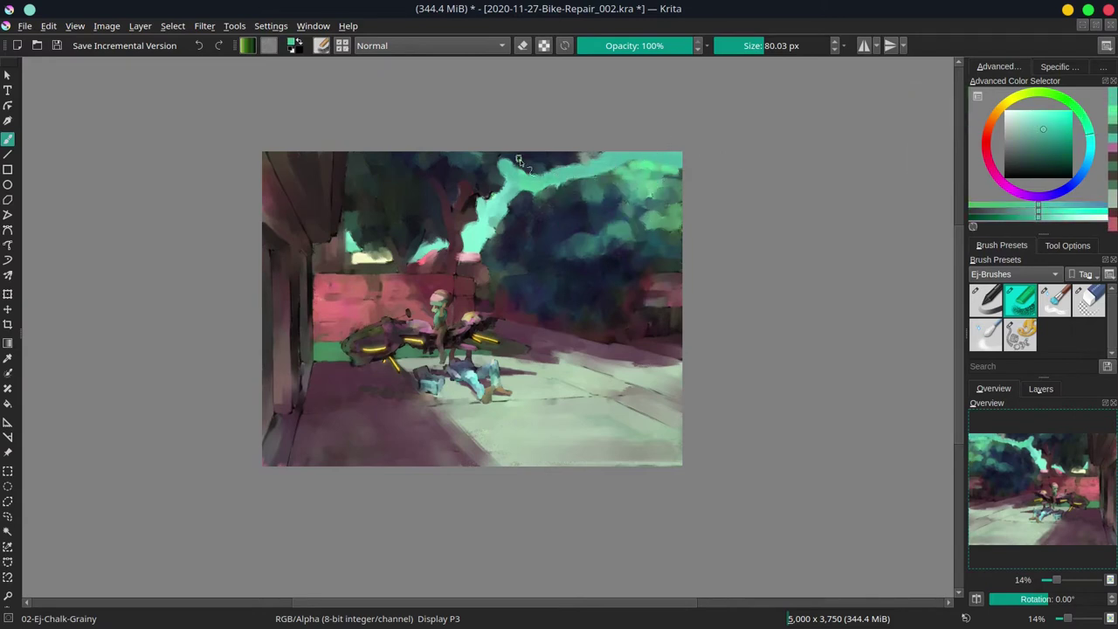
{"action": "left_click", "coordinate": [494, 208], "text": "ctrl"}
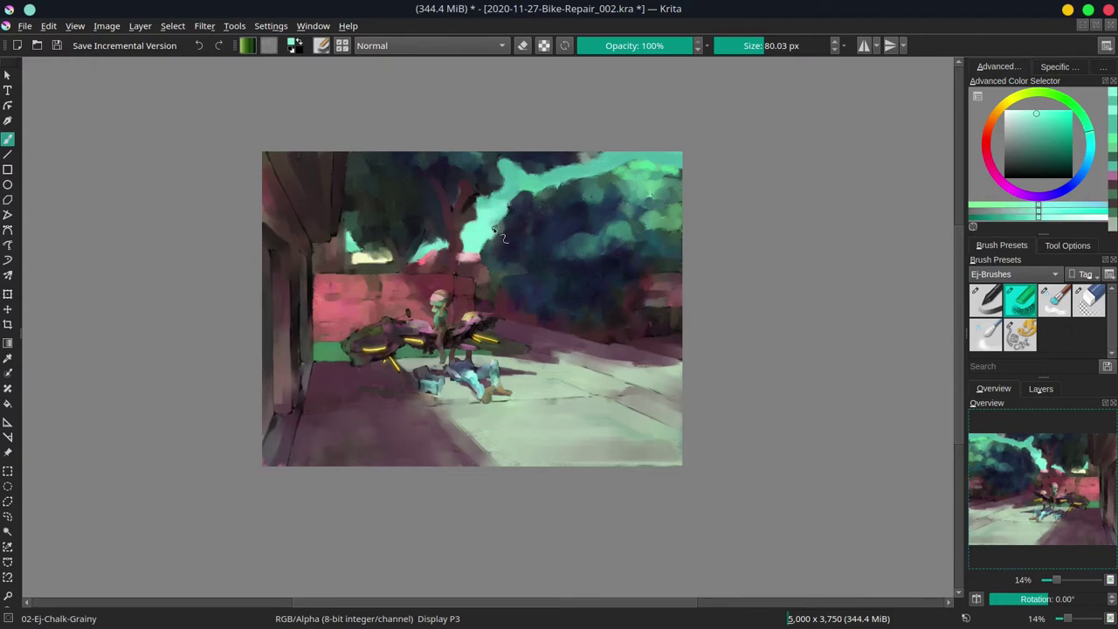
{"action": "left_click_drag", "start_coordinate": [430, 248], "coordinate": [442, 240]}
{"action": "key", "text": "bracketleft"}
{"action": "left_click_drag", "start_coordinate": [355, 249], "coordinate": [349, 238]}
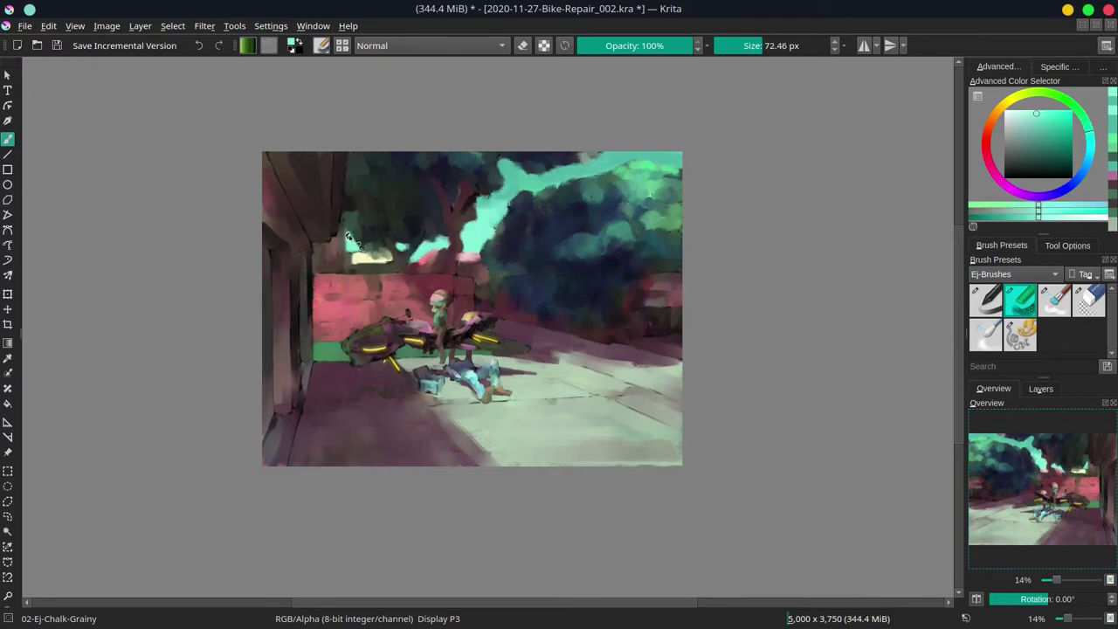
Repaint the underside and edge of the house's roof overhang with sampled dark browns.
{"action": "left_click", "coordinate": [341, 180], "text": "ctrl"}
{"action": "left_click_drag", "start_coordinate": [326, 182], "coordinate": [344, 167]}
{"action": "left_click", "coordinate": [336, 207], "text": "ctrl"}
{"action": "left_click_drag", "start_coordinate": [283, 94], "coordinate": [275, 94]}
{"action": "mouse_move", "coordinate": [302, 162]}
{"action": "left_mouse_down"}
{"action": "mouse_move", "coordinate": [293, 173]}
{"action": "mouse_move", "coordinate": [334, 255]}
{"action": "mouse_move", "coordinate": [338, 224]}
{"action": "mouse_move", "coordinate": [333, 253]}
{"action": "mouse_move", "coordinate": [317, 260]}
{"action": "mouse_move", "coordinate": [306, 240]}
{"action": "mouse_move", "coordinate": [314, 269]}
{"action": "mouse_move", "coordinate": [352, 255]}
{"action": "mouse_move", "coordinate": [407, 261]}
{"action": "left_mouse_up"}
Paint the small distant building and its dark windows beneath the roof overhang with colours sampled from the surroundings.
{"action": "left_click", "coordinate": [315, 250], "text": "ctrl"}
{"action": "left_click", "coordinate": [327, 230], "text": "ctrl"}
{"action": "left_click", "coordinate": [319, 260], "text": "ctrl"}
{"action": "left_click", "coordinate": [332, 235], "text": "ctrl"}
{"action": "left_click", "coordinate": [271, 215], "text": "ctrl"}
{"action": "left_click", "coordinate": [306, 241], "text": "ctrl"}
{"action": "left_click", "coordinate": [317, 281], "text": "ctrl"}
{"action": "left_click", "coordinate": [337, 278], "text": "ctrl"}
{"action": "left_click", "coordinate": [334, 264], "text": "ctrl"}
{"action": "left_click", "coordinate": [325, 255], "text": "ctrl"}
Repaint the pale yellow distant house behind the wall, adding the shaded band beneath it.
{"action": "left_click", "coordinate": [360, 257], "text": "ctrl"}
{"action": "left_click", "coordinate": [1012, 131]}
{"action": "left_click", "coordinate": [370, 253], "text": "ctrl"}
{"action": "left_click", "coordinate": [385, 245], "text": "ctrl"}
{"action": "left_click", "coordinate": [393, 248], "text": "ctrl"}
{"action": "left_click", "coordinate": [398, 254], "text": "ctrl"}
{"action": "left_click", "coordinate": [397, 253], "text": "ctrl"}
{"action": "left_click", "coordinate": [403, 259], "text": "ctrl"}
{"action": "left_click", "coordinate": [357, 229], "text": "ctrl"}
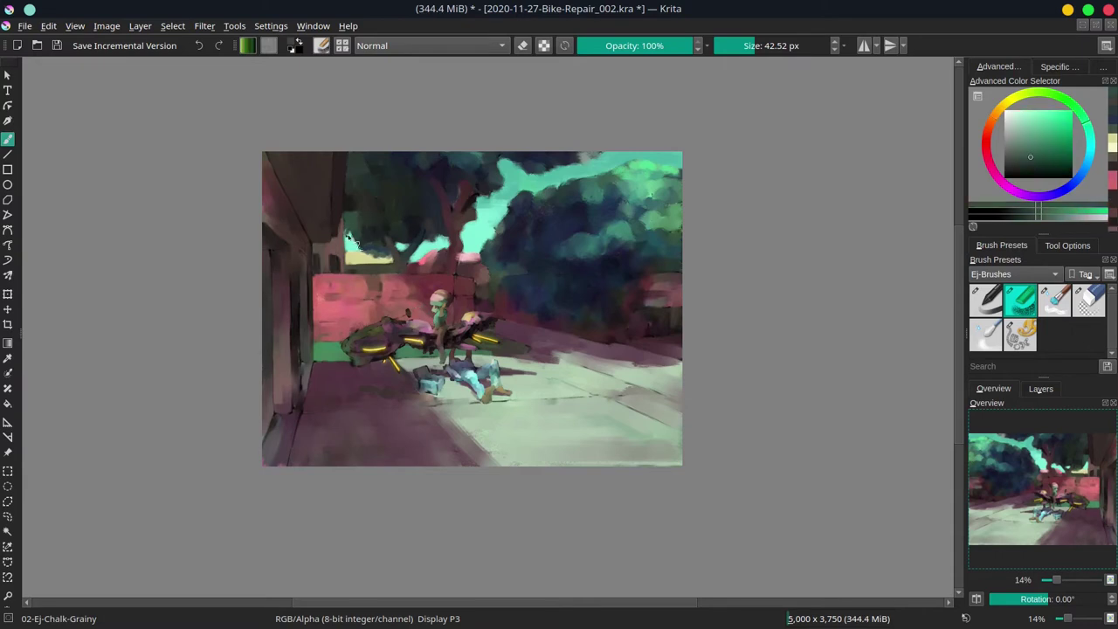
Refine the dark foliage against the low sky gaps and paint the forked trunk of the small background tree.
{"action": "left_click", "coordinate": [350, 205], "text": "ctrl"}
{"action": "mouse_move", "coordinate": [347, 233]}
{"action": "left_mouse_down"}
{"action": "mouse_move", "coordinate": [357, 240]}
{"action": "mouse_move", "coordinate": [351, 229]}
{"action": "left_mouse_up"}
{"action": "left_click", "coordinate": [425, 222], "text": "ctrl"}
{"action": "left_click", "coordinate": [426, 227], "text": "ctrl"}
{"action": "mouse_move", "coordinate": [438, 237]}
{"action": "left_mouse_down"}
{"action": "mouse_move", "coordinate": [393, 248]}
{"action": "mouse_move", "coordinate": [368, 272]}
{"action": "mouse_move", "coordinate": [411, 251]}
{"action": "left_mouse_up"}
{"action": "left_click", "coordinate": [428, 250], "text": "ctrl"}
{"action": "left_click", "coordinate": [415, 234], "text": "ctrl"}
{"action": "key", "text": "bracketright"}
{"action": "key", "text": "bracketleft"}
Redefine the top edge of the red wall with sampled reds and save the painting.
{"action": "left_click", "coordinate": [360, 266], "text": "ctrl"}
{"action": "left_click", "coordinate": [362, 270], "text": "ctrl"}
{"action": "left_click", "coordinate": [377, 285], "text": "ctrl"}
{"action": "left_click_drag", "start_coordinate": [383, 277], "coordinate": [316, 277]}
{"action": "left_click", "coordinate": [428, 282], "text": "ctrl"}
{"action": "left_click_drag", "start_coordinate": [420, 274], "coordinate": [433, 278]}
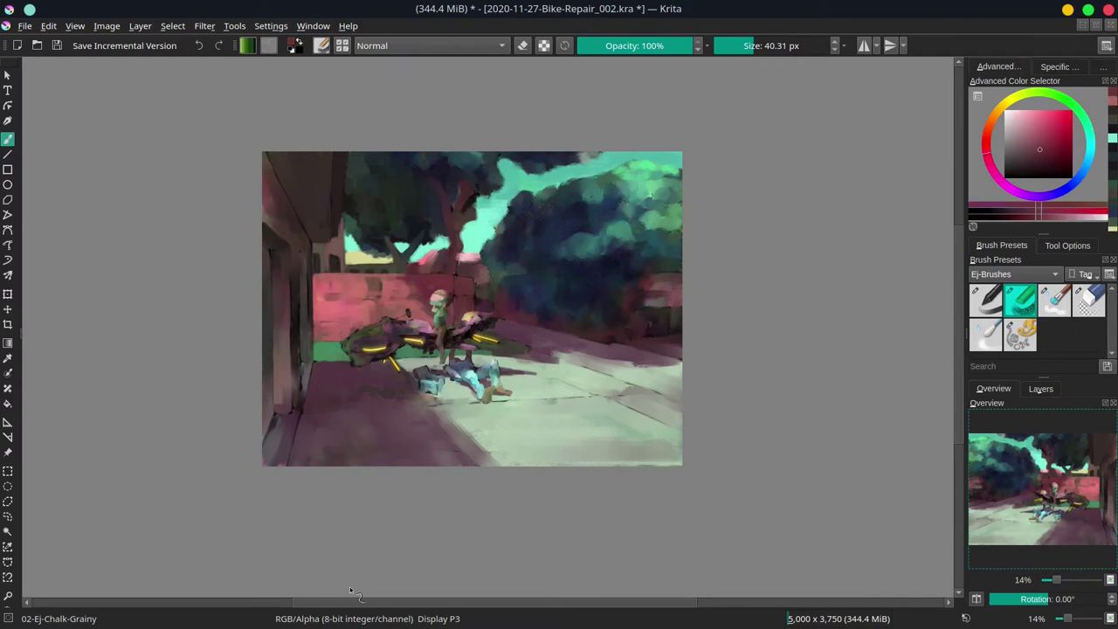
{"action": "key", "text": "ctrl+s"}
Check the og-sketch layer for reference, hide it, and repaint the pink distant roof and lower tree trunk.
{"action": "left_click", "coordinate": [1041, 389]}
{"action": "left_click", "coordinate": [976, 464]}
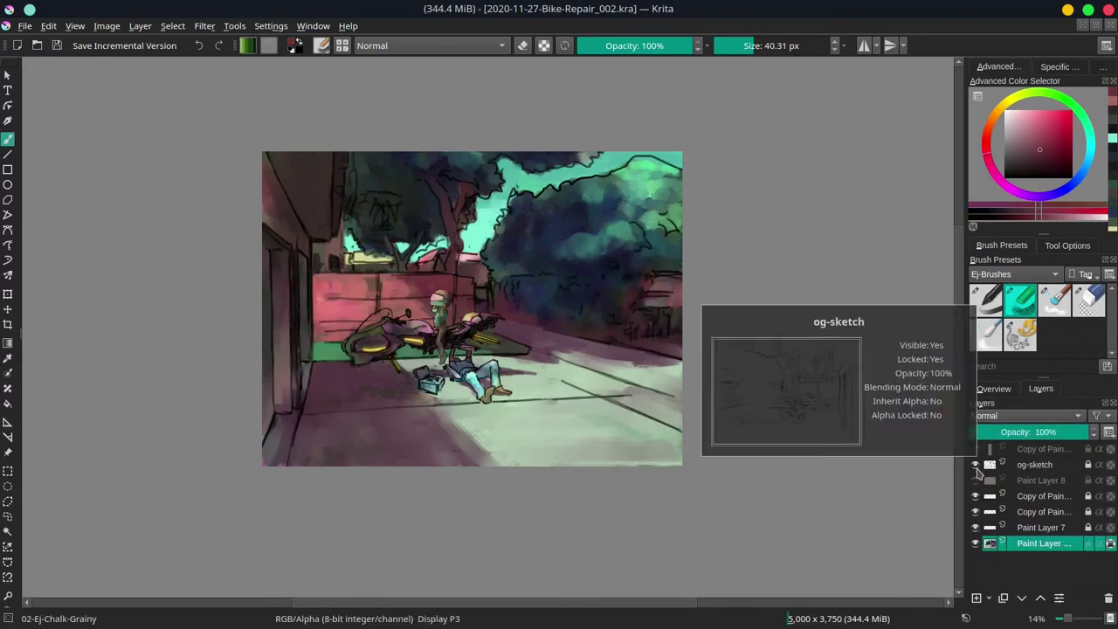
{"action": "left_click", "coordinate": [976, 464]}
{"action": "mouse_move", "coordinate": [452, 251]}
{"action": "left_mouse_down"}
{"action": "mouse_move", "coordinate": [478, 259]}
{"action": "mouse_move", "coordinate": [437, 254]}
{"action": "left_mouse_up"}
{"action": "left_click", "coordinate": [472, 257], "text": "ctrl"}
{"action": "left_click", "coordinate": [470, 258], "text": "ctrl"}
{"action": "mouse_move", "coordinate": [444, 255]}
{"action": "left_mouse_down"}
{"action": "mouse_move", "coordinate": [437, 265]}
{"action": "mouse_move", "coordinate": [432, 255]}
{"action": "mouse_move", "coordinate": [458, 273]}
{"action": "mouse_move", "coordinate": [415, 270]}
{"action": "mouse_move", "coordinate": [483, 309]}
{"action": "left_mouse_up"}
{"action": "left_click", "coordinate": [465, 246], "text": "ctrl"}
{"action": "left_click", "coordinate": [461, 266], "text": "ctrl"}
Repaint the shaded end of the red wall behind the trunk and touch up the sky beside the pink roof.
{"action": "left_click", "coordinate": [403, 270], "text": "ctrl"}
{"action": "left_click", "coordinate": [384, 275], "text": "ctrl"}
{"action": "left_click", "coordinate": [477, 288], "text": "ctrl"}
{"action": "left_click", "coordinate": [479, 302], "text": "ctrl"}
{"action": "left_click", "coordinate": [487, 285], "text": "ctrl"}
{"action": "left_click_drag", "start_coordinate": [486, 285], "coordinate": [490, 292]}
{"action": "left_click", "coordinate": [353, 250], "text": "ctrl"}
{"action": "left_click_drag", "start_coordinate": [417, 260], "coordinate": [412, 264]}
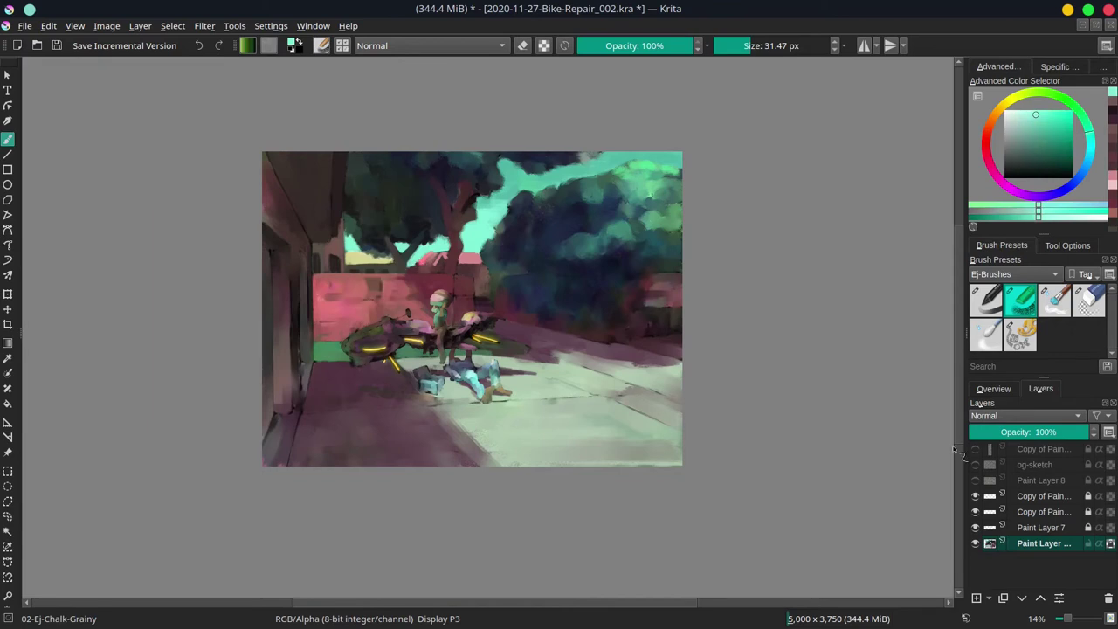
Compare with the og-sketch layer again and reshape the pink distant roof's sloping edge.
{"action": "left_click", "coordinate": [976, 465]}
{"action": "left_click", "coordinate": [425, 261], "text": "ctrl"}
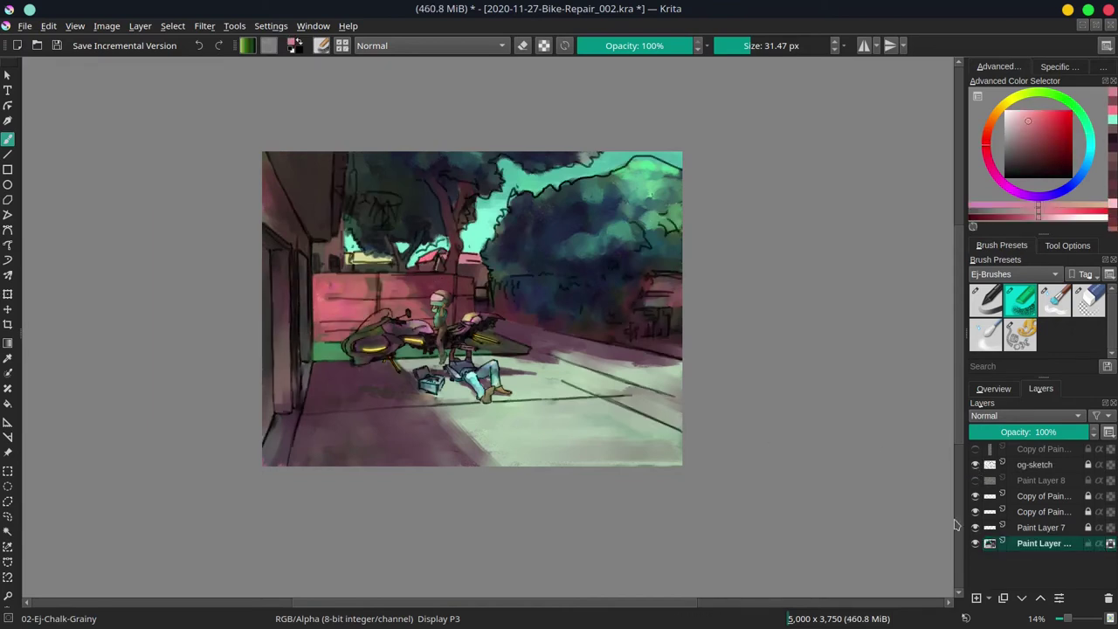
{"action": "key", "text": "v"}
{"action": "left_click", "coordinate": [433, 268], "text": "ctrl"}
{"action": "left_click_drag", "start_coordinate": [429, 261], "coordinate": [413, 265]}
{"action": "left_click", "coordinate": [418, 253], "text": "ctrl"}
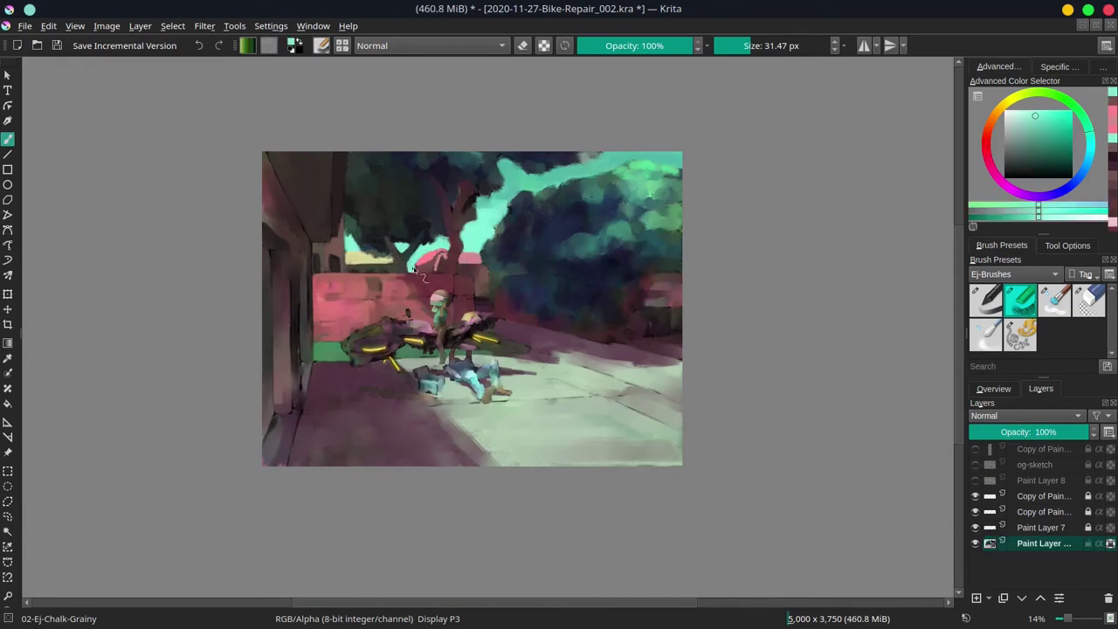
Clean up the area where the wall's end, the hedge and the sky meet beside the trunk, and save.
{"action": "left_click", "coordinate": [490, 290], "text": "ctrl"}
{"action": "left_click", "coordinate": [491, 268], "text": "ctrl"}
{"action": "left_click_drag", "start_coordinate": [487, 266], "coordinate": [488, 261], "text": "shift"}
{"action": "left_click", "coordinate": [484, 244], "text": "ctrl"}
{"action": "left_click_drag", "start_coordinate": [484, 248], "coordinate": [482, 253]}
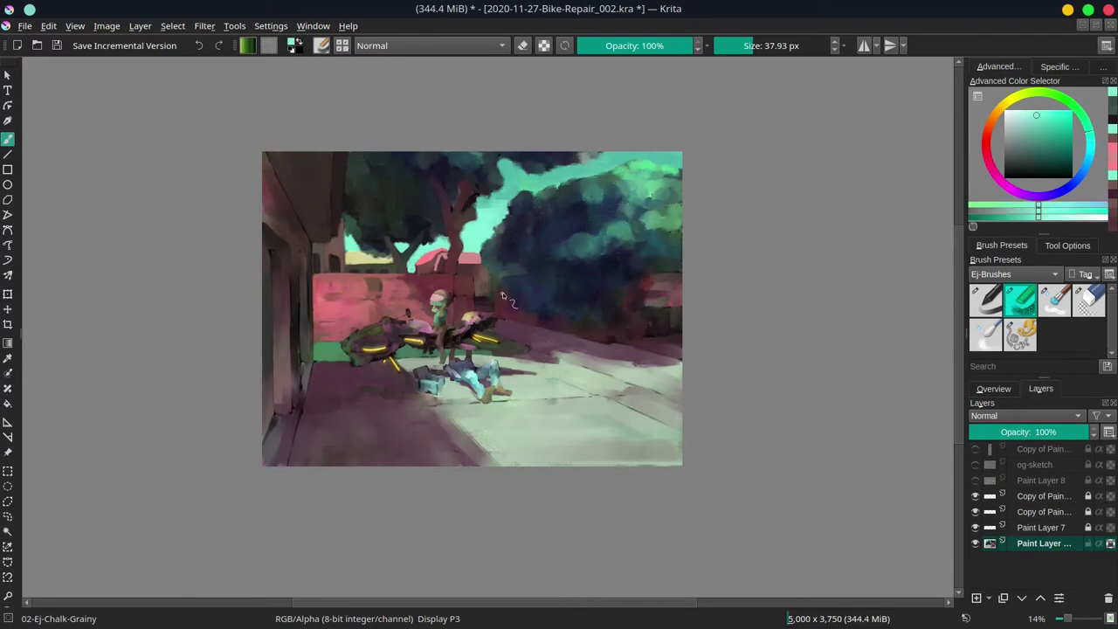
{"action": "key", "text": "ctrl+s"}
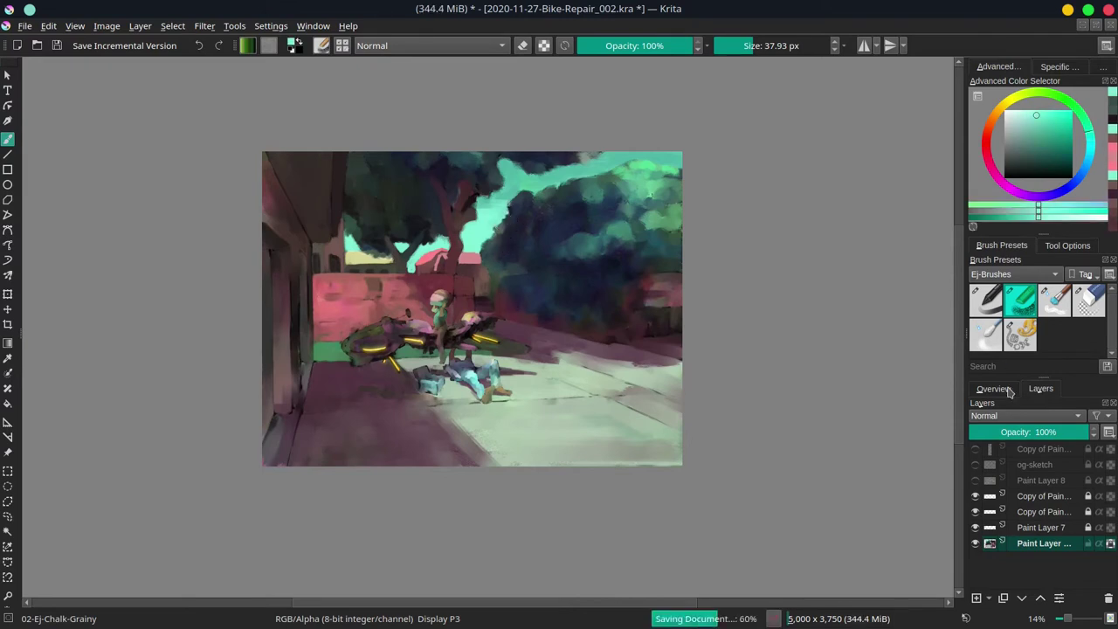
Enlarge the chalk brush and darken the tree canopy and upper branches with sampled dark tones.
{"action": "left_click", "coordinate": [993, 388]}
{"action": "left_click", "coordinate": [470, 194], "text": "ctrl"}
{"action": "left_click_drag", "start_coordinate": [435, 229], "coordinate": [441, 234], "text": "shift"}
{"action": "left_click_drag", "start_coordinate": [441, 232], "coordinate": [404, 229], "text": "shift"}
{"action": "left_click", "coordinate": [543, 327], "text": "ctrl"}
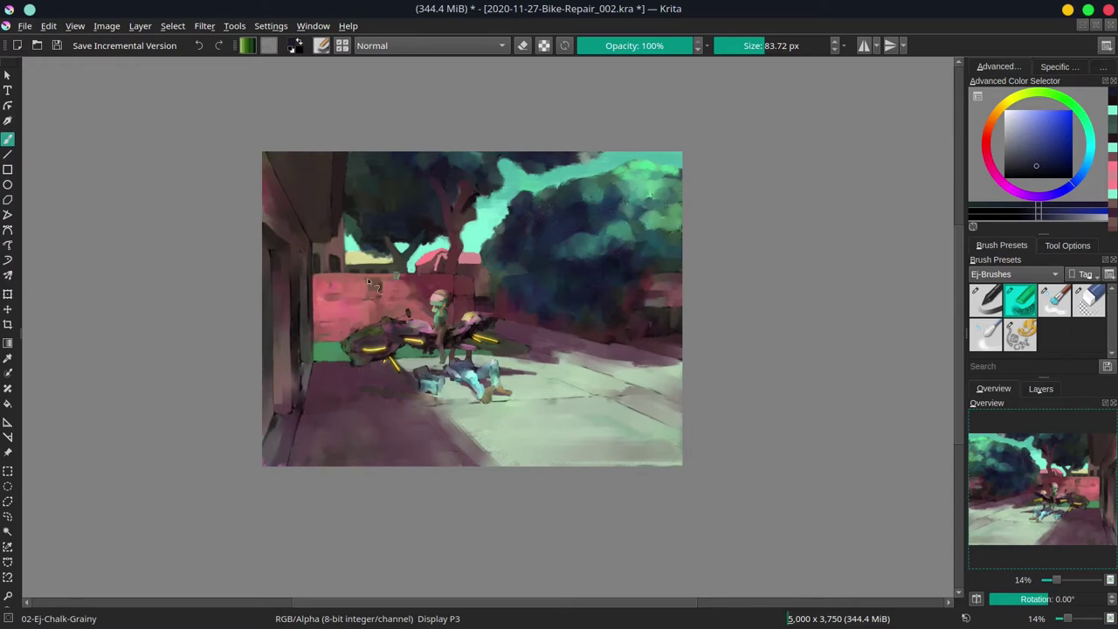
{"action": "left_click", "coordinate": [439, 222], "text": "ctrl"}
{"action": "left_click_drag", "start_coordinate": [448, 179], "coordinate": [453, 203]}
{"action": "left_click_drag", "start_coordinate": [583, 188], "coordinate": [597, 188]}
Paint clusters of bright green leaves on the canopy above the tree's fork.
{"action": "left_click", "coordinate": [640, 169], "text": "ctrl"}
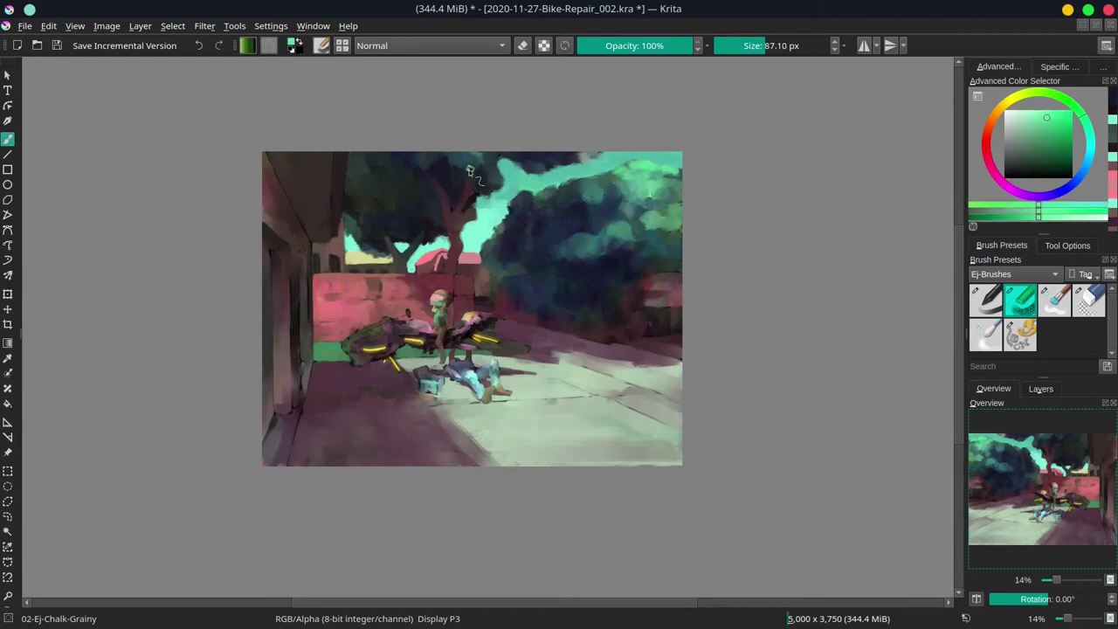
{"action": "left_click_drag", "start_coordinate": [449, 179], "coordinate": [486, 180]}
{"action": "left_click_drag", "start_coordinate": [460, 159], "coordinate": [479, 161]}
Repaint the tree trunk and its branches in dark purple-brown, and tidy the sky and hedge edges beside them.
{"action": "left_click", "coordinate": [417, 214], "text": "ctrl"}
{"action": "left_click", "coordinate": [464, 201], "text": "ctrl"}
{"action": "left_click", "coordinate": [468, 198], "text": "ctrl"}
{"action": "left_click_drag", "start_coordinate": [460, 218], "coordinate": [449, 249]}
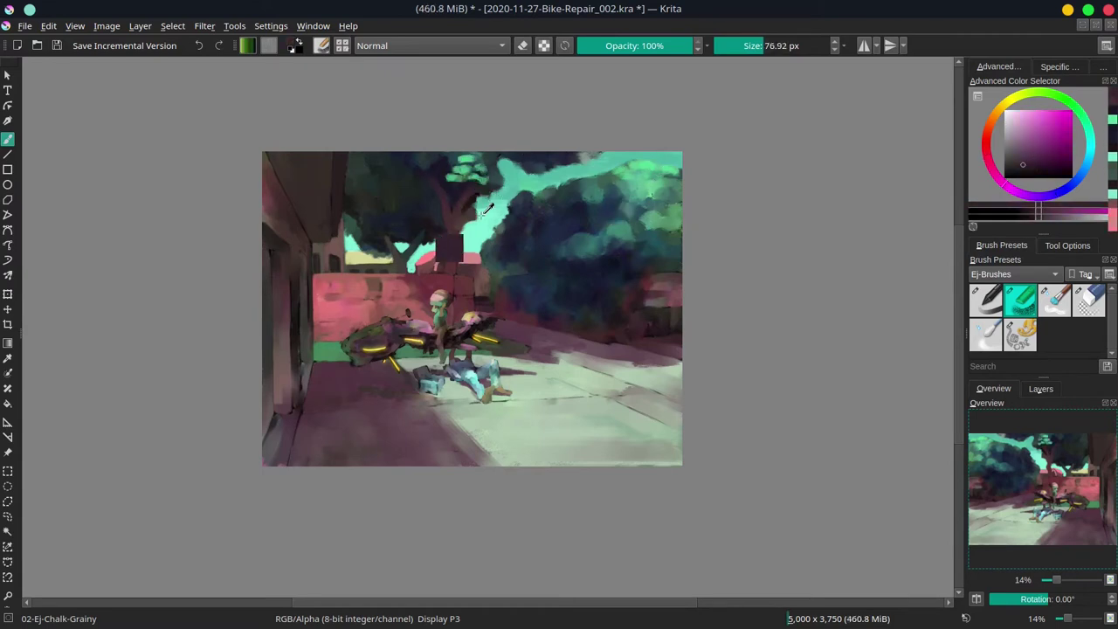
{"action": "left_click", "coordinate": [421, 224], "text": "ctrl"}
{"action": "left_click_drag", "start_coordinate": [483, 198], "coordinate": [470, 224]}
{"action": "left_click", "coordinate": [455, 245], "text": "ctrl"}
{"action": "left_click_drag", "start_coordinate": [454, 262], "coordinate": [464, 271]}
{"action": "left_click", "coordinate": [512, 215], "text": "ctrl"}
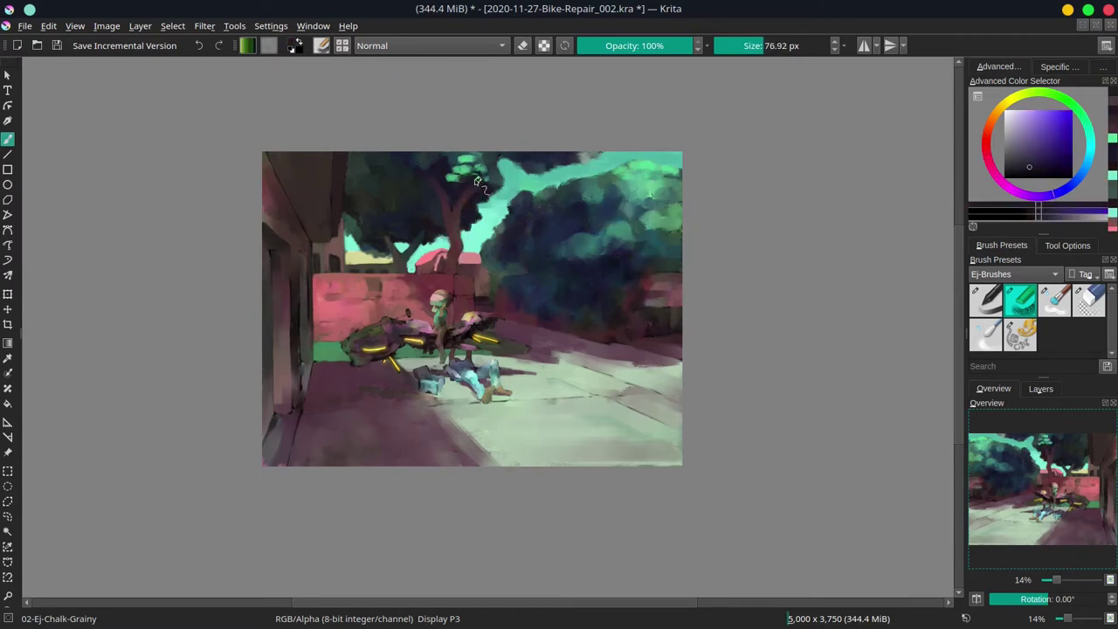
{"action": "left_click_drag", "start_coordinate": [512, 217], "coordinate": [496, 238]}
Tone down the canopy's leaf clusters with muted teal greens and sharpen the trunk's fork.
{"action": "left_click", "coordinate": [481, 180], "text": "ctrl"}
{"action": "left_click", "coordinate": [486, 187], "text": "ctrl"}
{"action": "mouse_move", "coordinate": [478, 161]}
{"action": "left_mouse_down"}
{"action": "mouse_move", "coordinate": [453, 179]}
{"action": "mouse_move", "coordinate": [464, 158]}
{"action": "mouse_move", "coordinate": [489, 175]}
{"action": "mouse_move", "coordinate": [454, 156]}
{"action": "mouse_move", "coordinate": [506, 152]}
{"action": "mouse_move", "coordinate": [519, 168]}
{"action": "mouse_move", "coordinate": [472, 171]}
{"action": "left_mouse_up"}
{"action": "left_click", "coordinate": [472, 173], "text": "ctrl"}
{"action": "left_click", "coordinate": [542, 215], "text": "ctrl"}
{"action": "left_click", "coordinate": [506, 159], "text": "ctrl"}
{"action": "left_click", "coordinate": [479, 171], "text": "ctrl"}
{"action": "left_click", "coordinate": [469, 181], "text": "ctrl"}
{"action": "left_click", "coordinate": [486, 187], "text": "ctrl"}
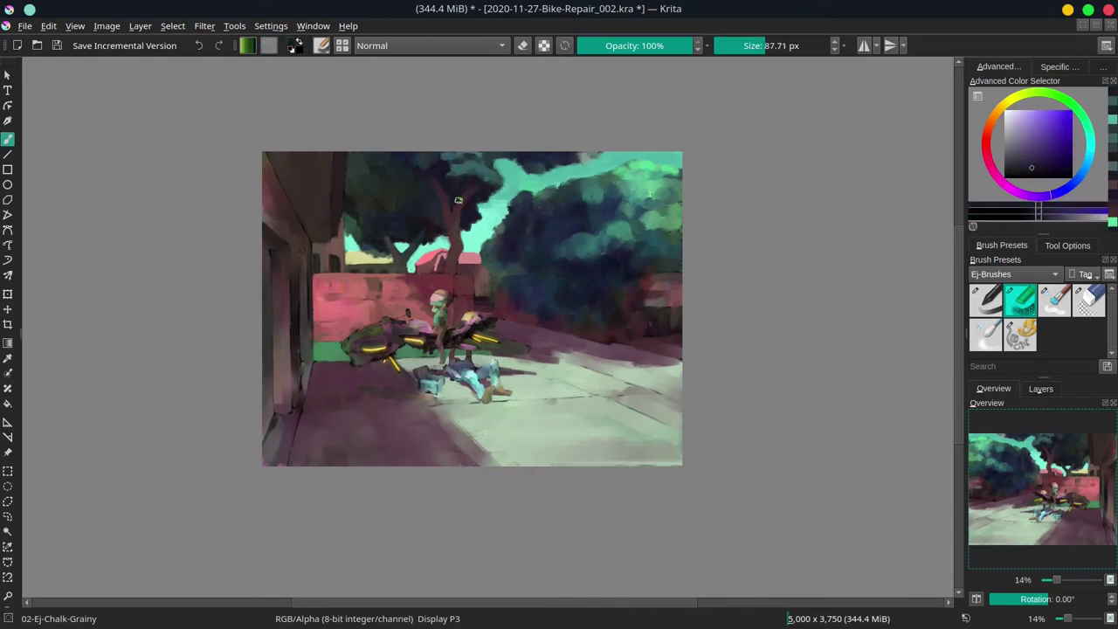
{"action": "left_click_drag", "start_coordinate": [455, 208], "coordinate": [450, 218]}
Add bright green leaf dabs along the hedge's edge nearest the tree and into its shaded face.
{"action": "left_click", "coordinate": [414, 262], "text": "ctrl"}
{"action": "left_click", "coordinate": [522, 210], "text": "ctrl"}
{"action": "left_click", "coordinate": [654, 186], "text": "ctrl"}
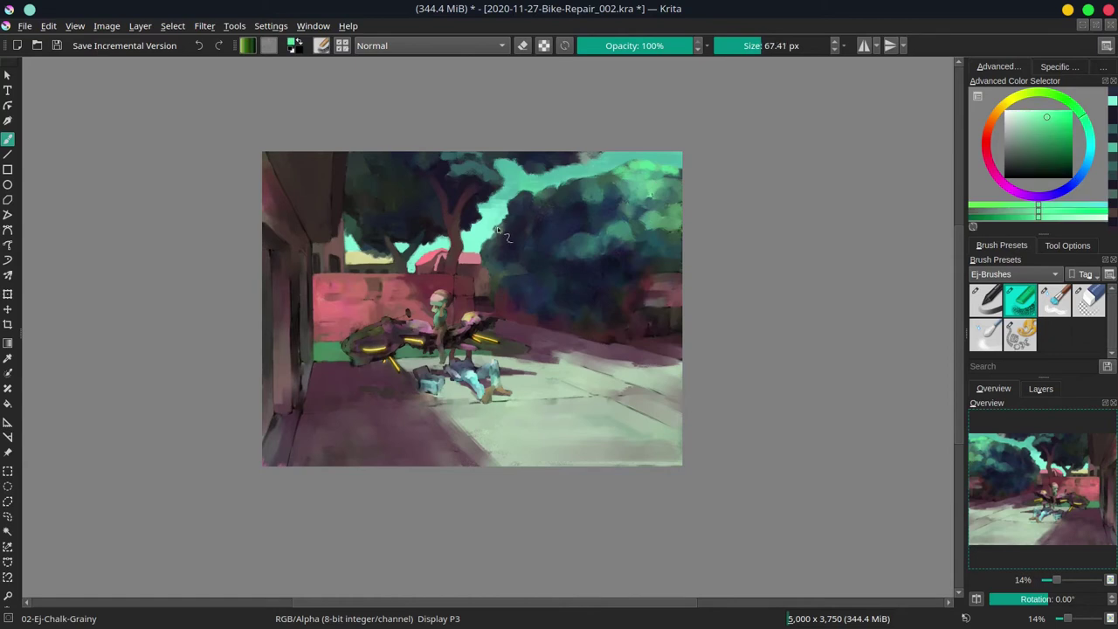
{"action": "left_click_drag", "start_coordinate": [503, 248], "coordinate": [489, 271]}
{"action": "left_click_drag", "start_coordinate": [491, 281], "coordinate": [492, 302]}
{"action": "mouse_move", "coordinate": [499, 269]}
{"action": "left_mouse_down"}
{"action": "mouse_move", "coordinate": [511, 258]}
{"action": "mouse_move", "coordinate": [571, 259]}
{"action": "left_mouse_up"}
Paint muted green leaf clumps across the lower shaded face of the hedge using sampled foliage greens.
{"action": "left_click", "coordinate": [621, 199], "text": "ctrl"}
{"action": "left_click_drag", "start_coordinate": [554, 268], "coordinate": [568, 295]}
{"action": "left_click", "coordinate": [604, 233], "text": "ctrl"}
{"action": "mouse_move", "coordinate": [516, 274]}
{"action": "left_mouse_down"}
{"action": "mouse_move", "coordinate": [501, 315]}
{"action": "mouse_move", "coordinate": [525, 323]}
{"action": "mouse_move", "coordinate": [506, 320]}
{"action": "mouse_move", "coordinate": [575, 329]}
{"action": "mouse_move", "coordinate": [578, 311]}
{"action": "mouse_move", "coordinate": [538, 324]}
{"action": "mouse_move", "coordinate": [629, 333]}
{"action": "left_mouse_up"}
{"action": "left_click", "coordinate": [516, 282], "text": "ctrl"}
{"action": "left_click", "coordinate": [516, 278], "text": "ctrl"}
{"action": "left_click", "coordinate": [592, 218], "text": "ctrl"}
Paint a dark brown band along the hedge's base and deepen the dark gaps between the lower foliage clumps.
{"action": "left_click", "coordinate": [526, 320], "text": "ctrl"}
{"action": "left_click_drag", "start_coordinate": [607, 338], "coordinate": [667, 346]}
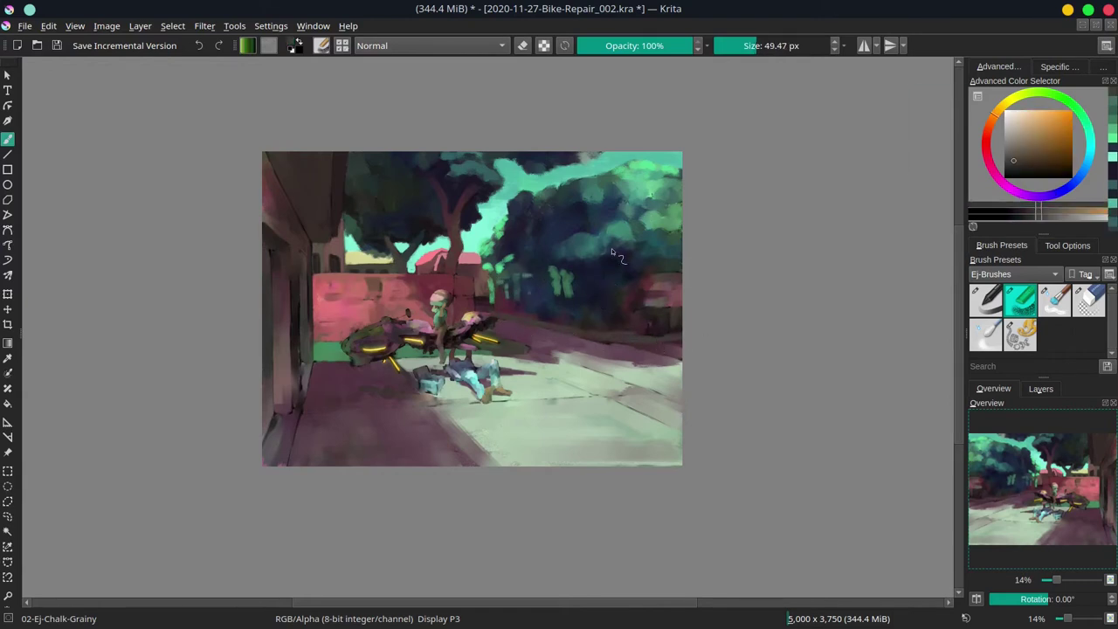
{"action": "left_click", "coordinate": [560, 278], "text": "ctrl"}
{"action": "mouse_move", "coordinate": [535, 292]}
{"action": "left_mouse_down"}
{"action": "mouse_move", "coordinate": [521, 308]}
{"action": "mouse_move", "coordinate": [542, 305]}
{"action": "mouse_move", "coordinate": [545, 318]}
{"action": "left_mouse_up"}
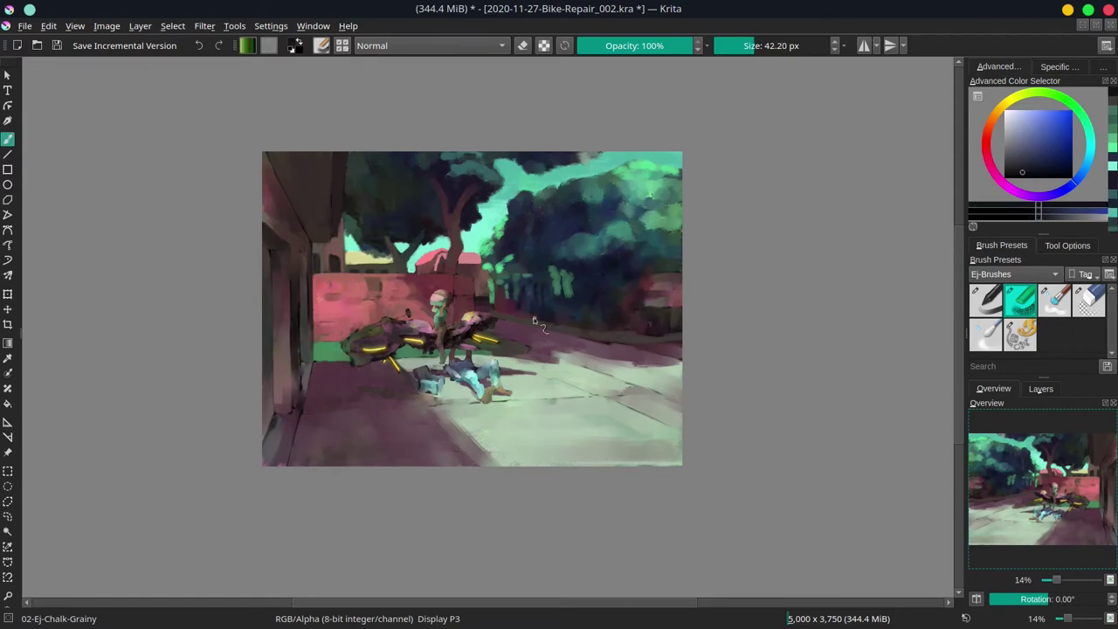
Paint dark navy strokes over the hedge's upper and middle mass using colours sampled from its shaded foliage.
{"action": "left_click_drag", "start_coordinate": [538, 258], "coordinate": [538, 265]}
{"action": "left_click_drag", "start_coordinate": [532, 212], "coordinate": [514, 231]}
{"action": "left_click_drag", "start_coordinate": [559, 225], "coordinate": [573, 306]}
{"action": "left_click", "coordinate": [566, 282], "text": "ctrl"}
{"action": "left_click", "coordinate": [580, 278], "text": "ctrl"}
{"action": "mouse_move", "coordinate": [576, 268]}
{"action": "left_mouse_down"}
{"action": "mouse_move", "coordinate": [573, 293]}
{"action": "mouse_move", "coordinate": [598, 259]}
{"action": "left_mouse_up"}
{"action": "mouse_move", "coordinate": [568, 239]}
{"action": "left_mouse_down"}
{"action": "mouse_move", "coordinate": [583, 229]}
{"action": "mouse_move", "coordinate": [563, 218]}
{"action": "left_mouse_up"}
{"action": "left_click_drag", "start_coordinate": [543, 215], "coordinate": [524, 235]}
Add muted teal green leaf patches across the hedge's middle and lower shaded face.
{"action": "left_click", "coordinate": [580, 194], "text": "ctrl"}
{"action": "left_click_drag", "start_coordinate": [577, 194], "coordinate": [583, 185]}
{"action": "left_click", "coordinate": [578, 283], "text": "ctrl"}
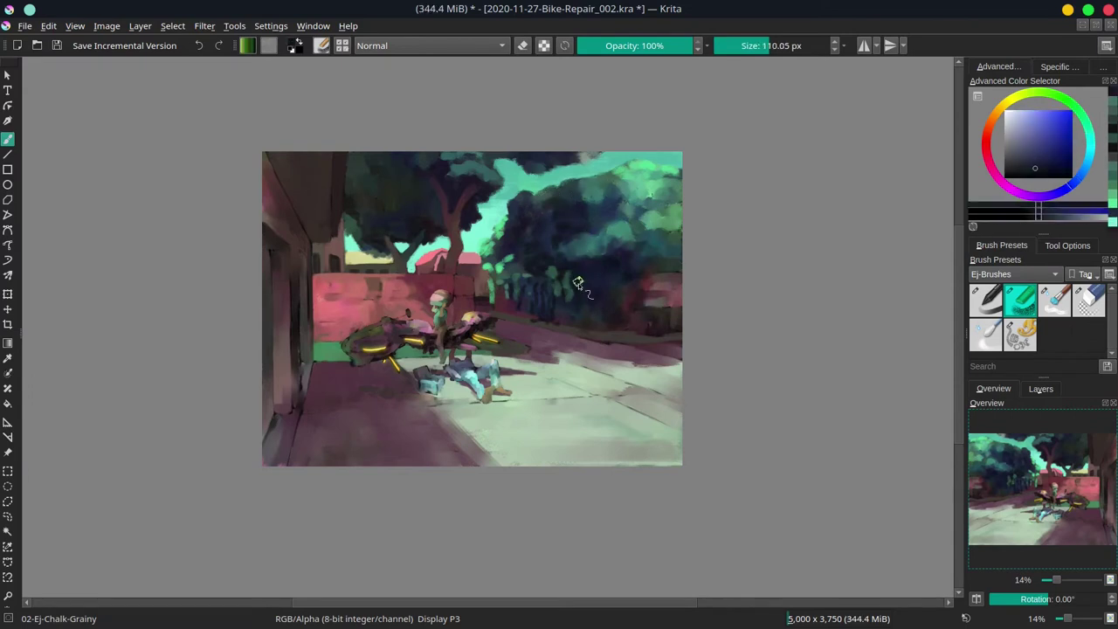
{"action": "left_click", "coordinate": [569, 288], "text": "ctrl"}
{"action": "left_click", "coordinate": [566, 293], "text": "ctrl"}
{"action": "mouse_move", "coordinate": [564, 296]}
{"action": "left_mouse_down"}
{"action": "mouse_move", "coordinate": [561, 305]}
{"action": "mouse_move", "coordinate": [587, 287]}
{"action": "mouse_move", "coordinate": [610, 302]}
{"action": "mouse_move", "coordinate": [615, 277]}
{"action": "left_mouse_up"}
Dab bright green sunlit leaf clusters across the hedge's middle and its upper outer side.
{"action": "left_click", "coordinate": [646, 167], "text": "ctrl"}
{"action": "mouse_move", "coordinate": [603, 238]}
{"action": "left_mouse_down"}
{"action": "mouse_move", "coordinate": [592, 242]}
{"action": "mouse_move", "coordinate": [638, 225]}
{"action": "left_mouse_up"}
{"action": "left_click_drag", "start_coordinate": [637, 234], "coordinate": [644, 240]}
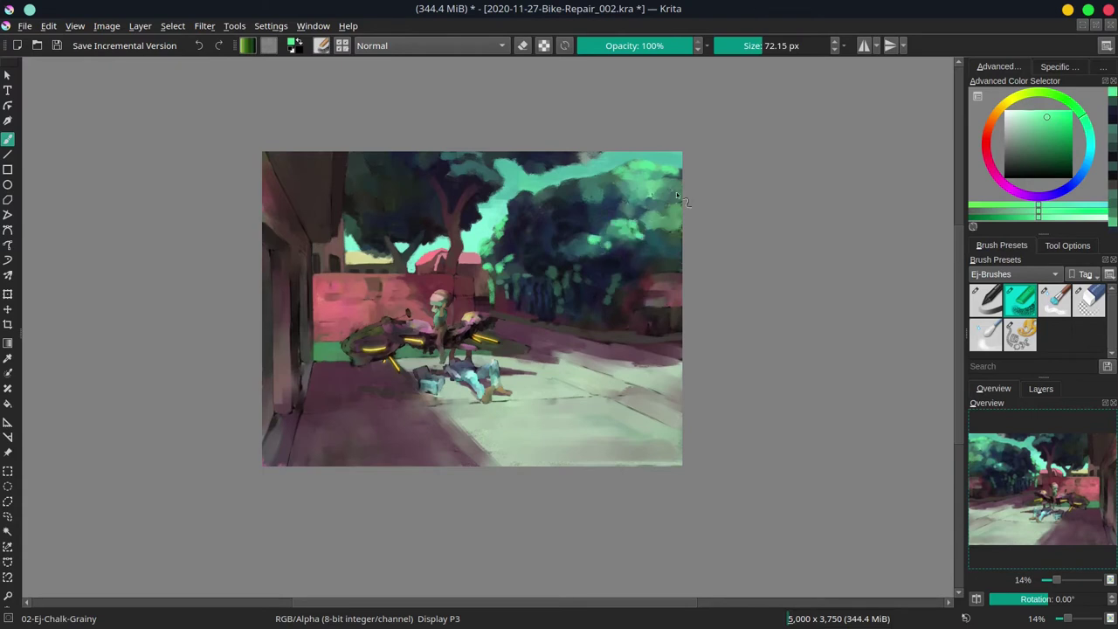
{"action": "left_click_drag", "start_coordinate": [626, 187], "coordinate": [606, 177]}
{"action": "left_click_drag", "start_coordinate": [626, 215], "coordinate": [671, 217]}
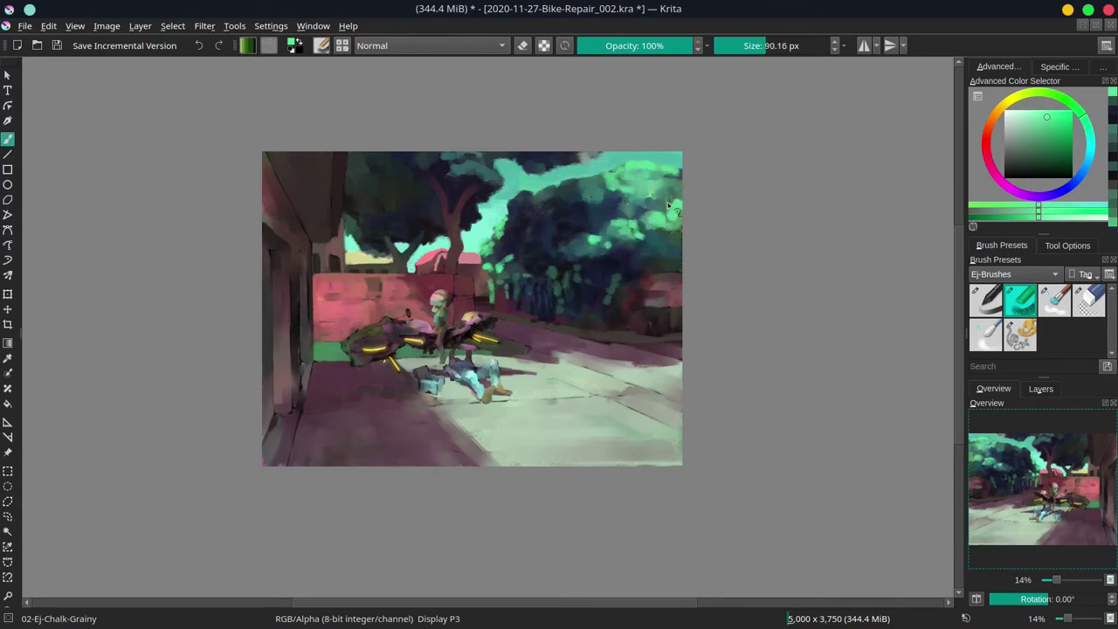
Paint brown tones under the hedge and block in a muted pink slatted fence at its far end.
{"action": "left_click", "coordinate": [577, 322], "text": "ctrl"}
{"action": "mouse_move", "coordinate": [601, 326]}
{"action": "left_mouse_down", "text": "shift"}
{"action": "mouse_move", "coordinate": [568, 325]}
{"action": "mouse_move", "coordinate": [603, 334]}
{"action": "left_mouse_up", "text": "shift"}
{"action": "left_click", "coordinate": [568, 325], "text": "ctrl"}
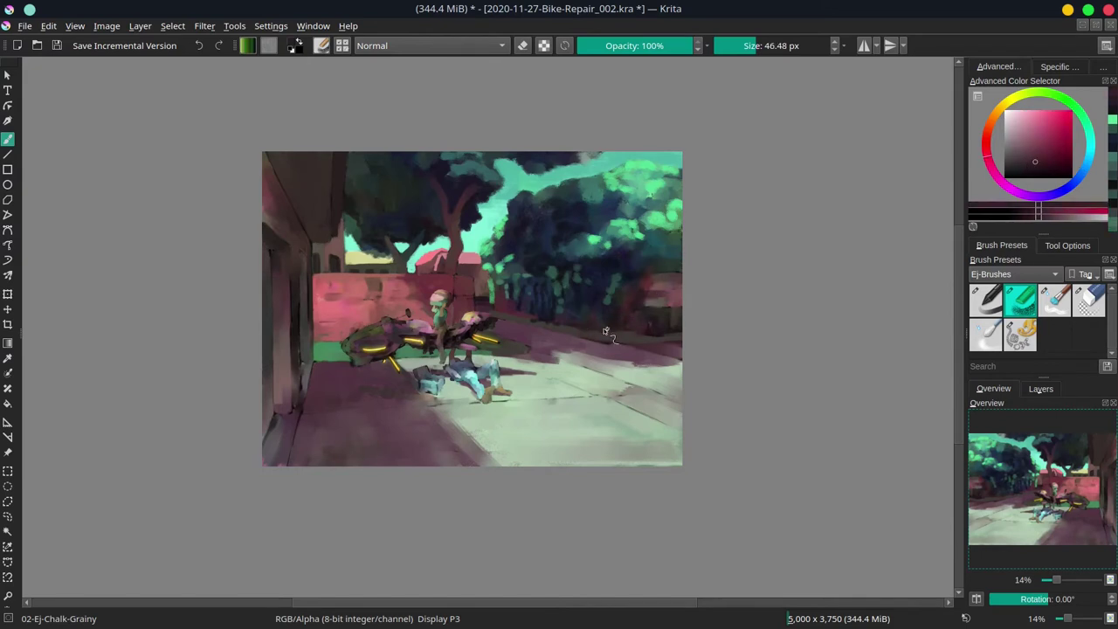
{"action": "left_click", "coordinate": [653, 281], "text": "ctrl"}
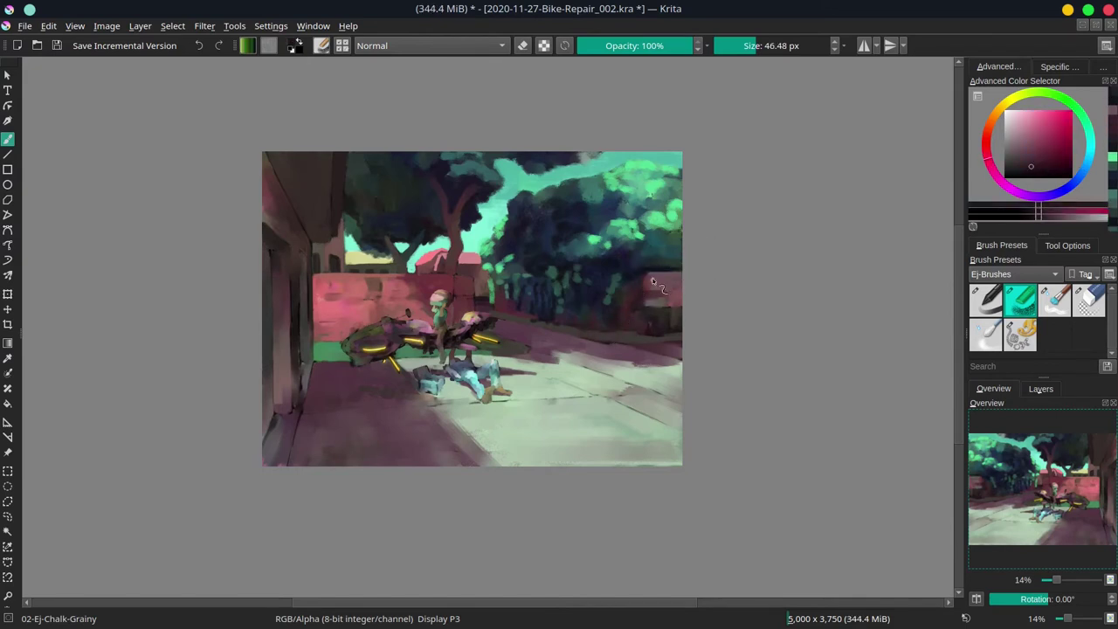
{"action": "left_click", "coordinate": [639, 312], "text": "ctrl"}
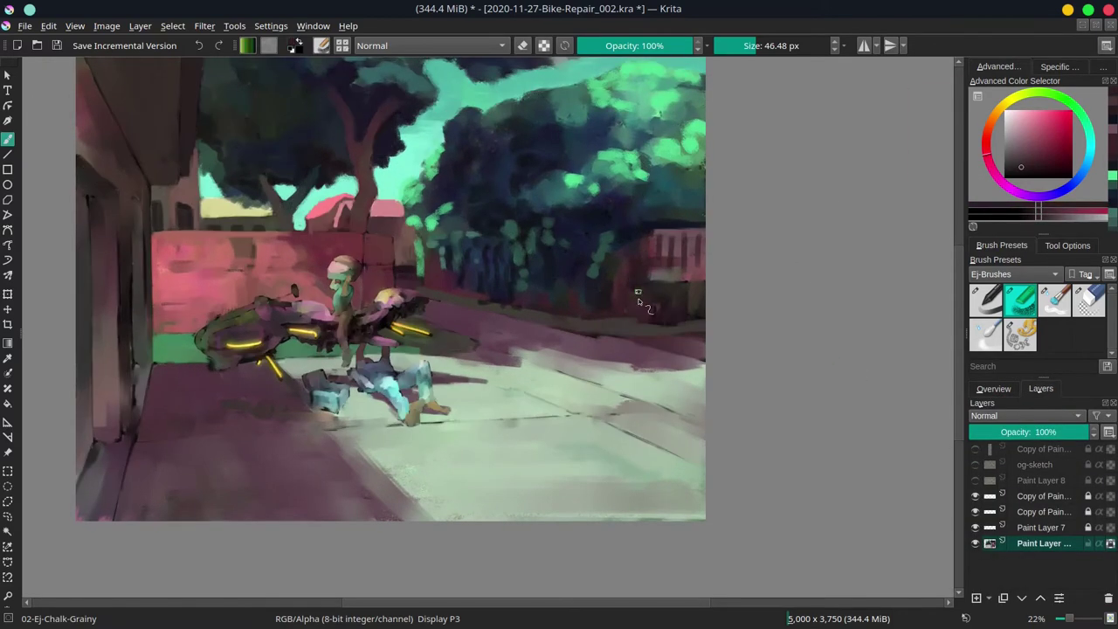
Paint a pair of dark brown bins in front of the slatted fence using sampled browns.
{"action": "left_click_drag", "start_coordinate": [661, 302], "coordinate": [651, 310]}
{"action": "left_click", "coordinate": [695, 276], "text": "ctrl"}
{"action": "mouse_move", "coordinate": [696, 277]}
{"action": "left_mouse_down"}
{"action": "mouse_move", "coordinate": [669, 269]}
{"action": "mouse_move", "coordinate": [671, 306]}
{"action": "mouse_move", "coordinate": [699, 287]}
{"action": "left_mouse_up"}
{"action": "left_click", "coordinate": [655, 270], "text": "ctrl"}
{"action": "left_click", "coordinate": [648, 284], "text": "ctrl"}
{"action": "key", "text": "bracketright"}
{"action": "left_click", "coordinate": [670, 293], "text": "ctrl"}
{"action": "left_click", "coordinate": [666, 302], "text": "ctrl"}
{"action": "left_click", "coordinate": [669, 286], "text": "ctrl"}
{"action": "left_click_drag", "start_coordinate": [695, 286], "coordinate": [697, 317]}
{"action": "left_click", "coordinate": [697, 297], "text": "ctrl"}
{"action": "left_click", "coordinate": [696, 320], "text": "ctrl"}
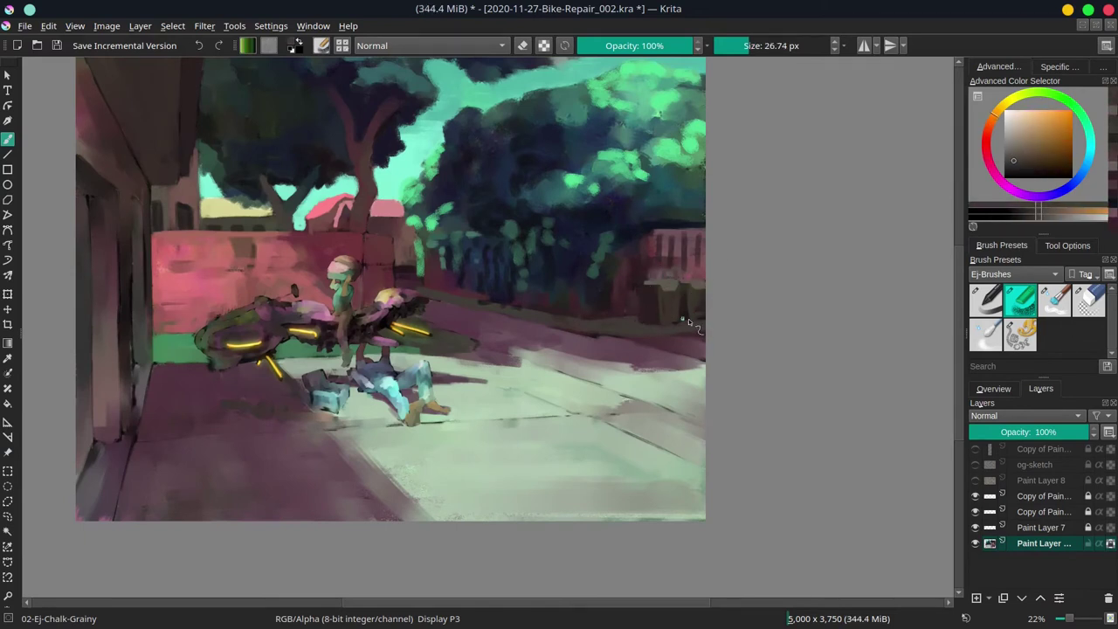
Paint a light pink edge along the red wall's top and a horizontal mortar line across its blocks.
{"action": "left_click", "coordinate": [364, 228], "text": "ctrl"}
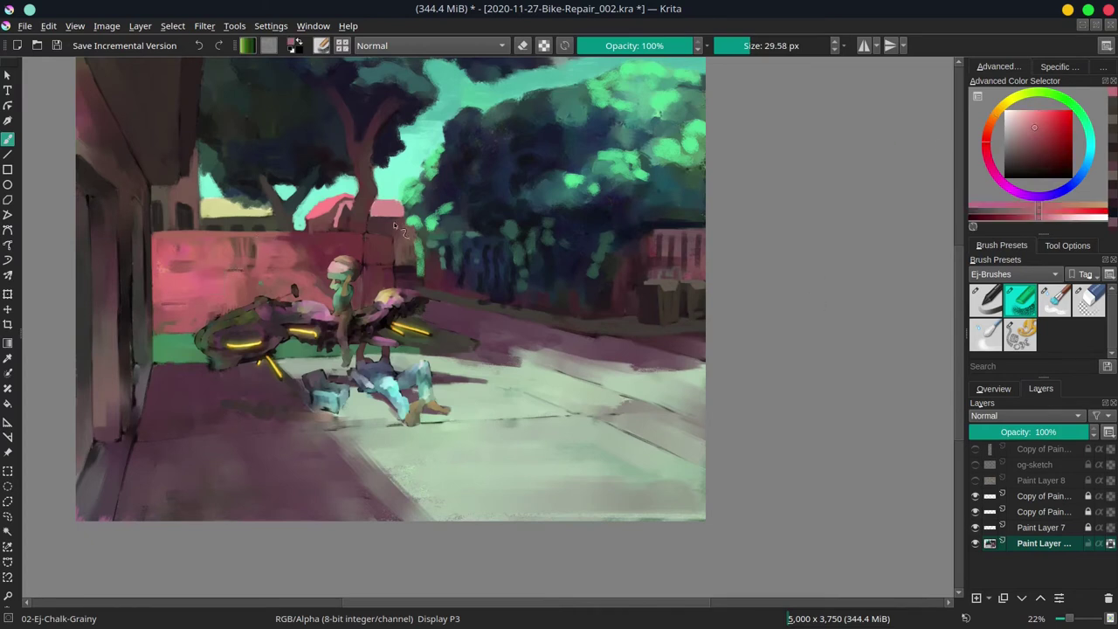
{"action": "key", "text": "bracketleft"}
{"action": "left_click_drag", "start_coordinate": [365, 230], "coordinate": [393, 237]}
{"action": "left_click", "coordinate": [190, 264], "text": "ctrl"}
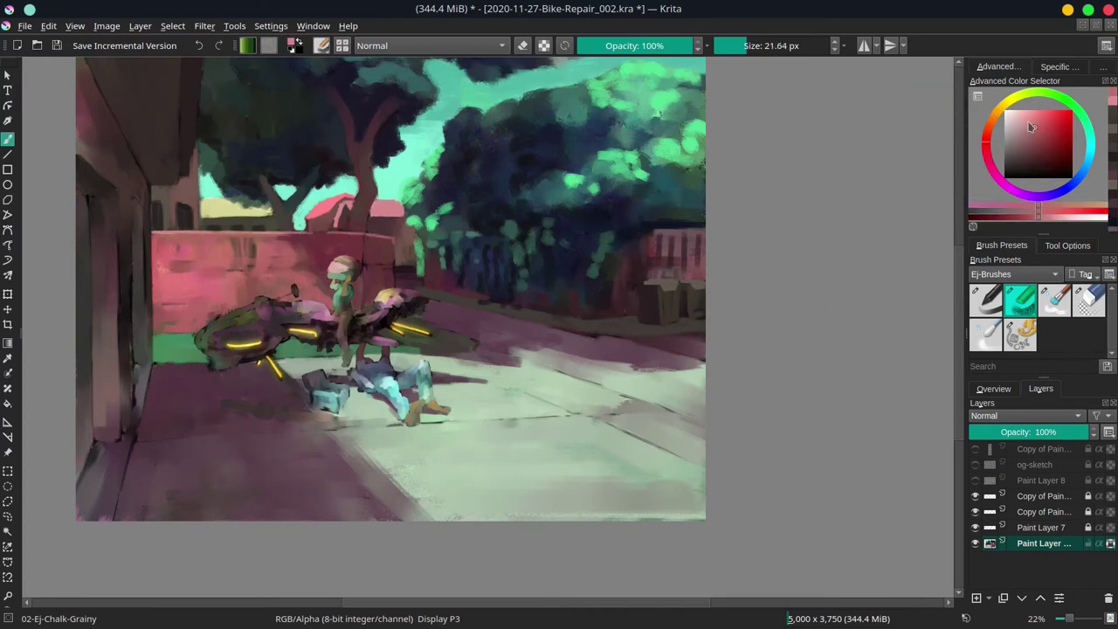
{"action": "left_click", "coordinate": [163, 234], "text": "ctrl"}
{"action": "key", "text": "bracketright"}
{"action": "left_click_drag", "start_coordinate": [159, 266], "coordinate": [325, 267]}
{"action": "left_click", "coordinate": [372, 264], "text": "ctrl"}
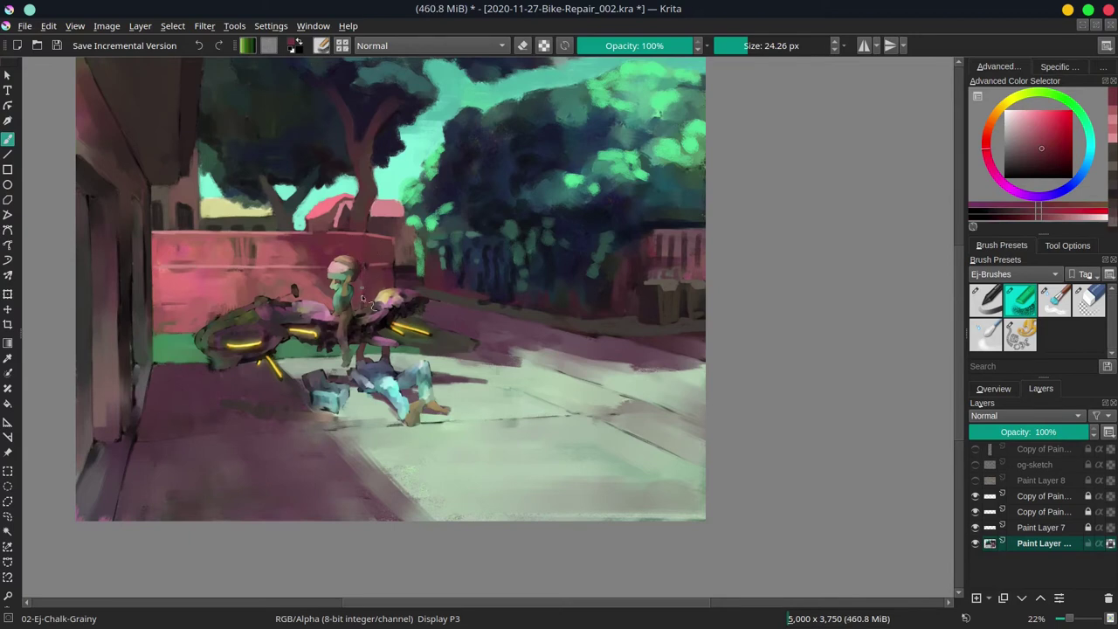
{"action": "left_click", "coordinate": [360, 306], "text": "ctrl"}
{"action": "left_click_drag", "start_coordinate": [379, 281], "coordinate": [382, 281], "text": "shift"}
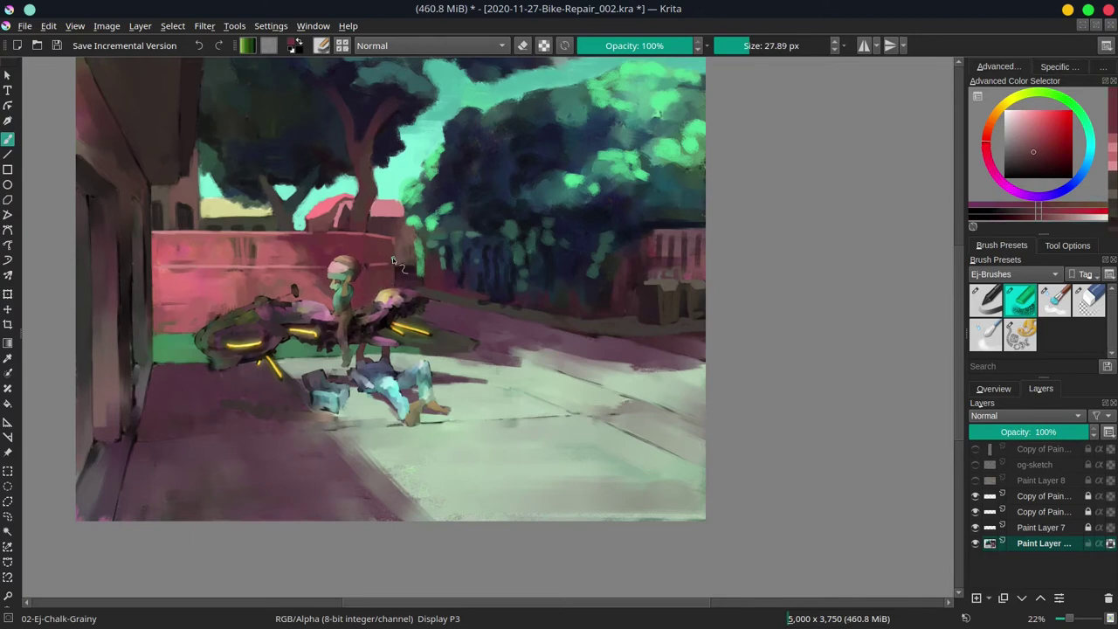
Add light pink vertical joints to the red wall so its surface reads as large blocks.
{"action": "left_click", "coordinate": [207, 257], "text": "ctrl"}
{"action": "left_click", "coordinate": [234, 234], "text": "ctrl"}
{"action": "left_click_drag", "start_coordinate": [245, 240], "coordinate": [241, 240], "text": "shift"}
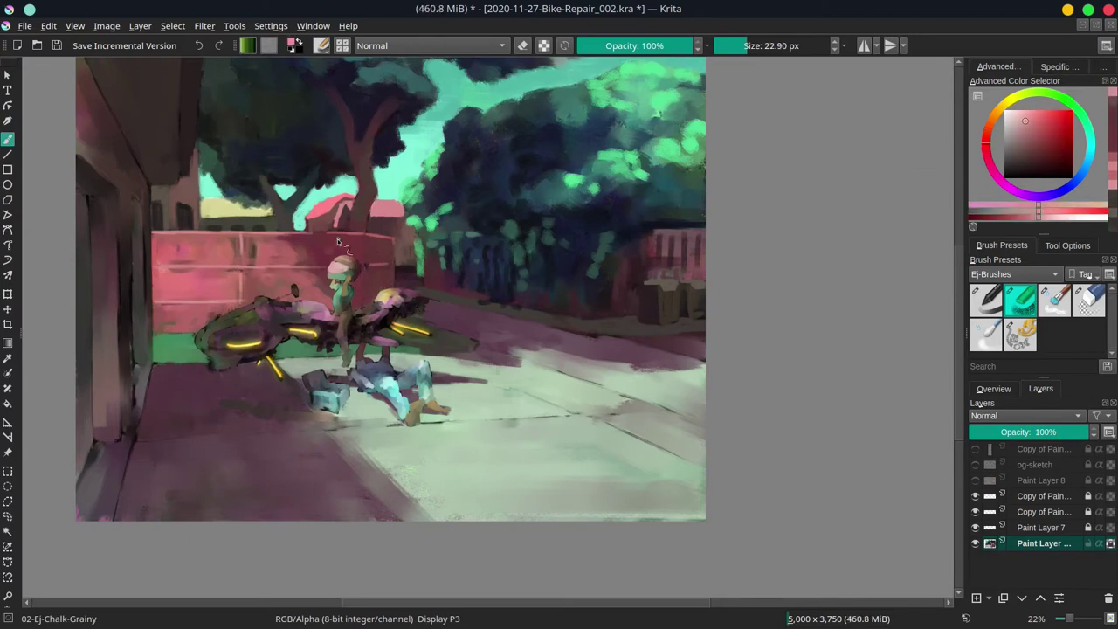
{"action": "left_click_drag", "start_coordinate": [337, 239], "coordinate": [336, 255]}
{"action": "left_click", "coordinate": [208, 276], "text": "ctrl"}
{"action": "left_click", "coordinate": [207, 282], "text": "ctrl"}
{"action": "left_click", "coordinate": [208, 281], "text": "ctrl"}
{"action": "left_click_drag", "start_coordinate": [165, 242], "coordinate": [165, 330]}
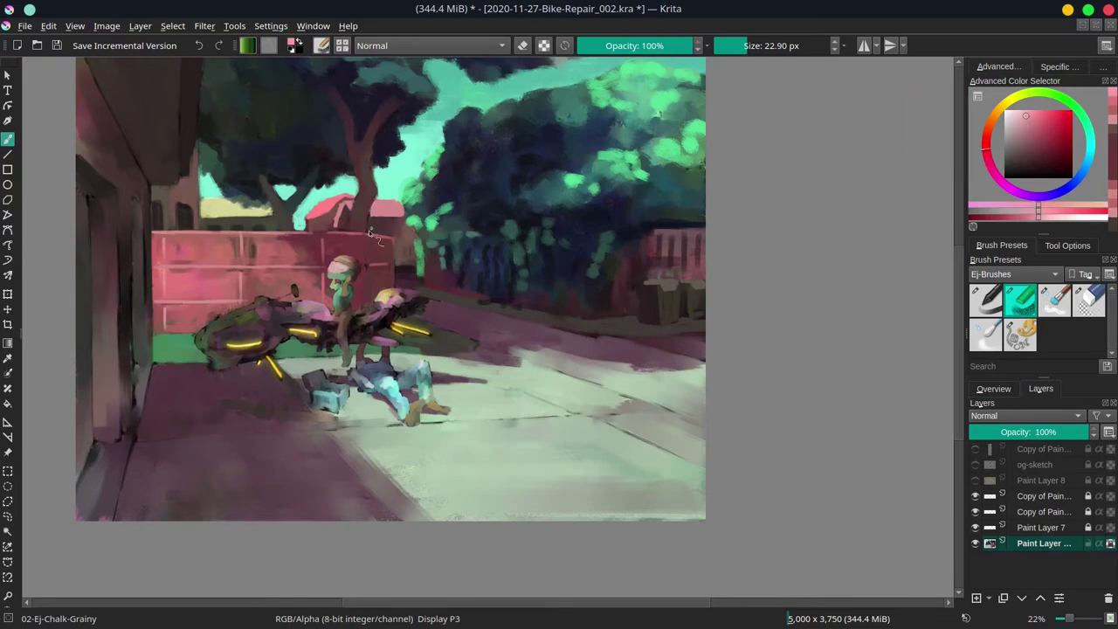
{"action": "left_click", "coordinate": [167, 271], "text": "ctrl"}
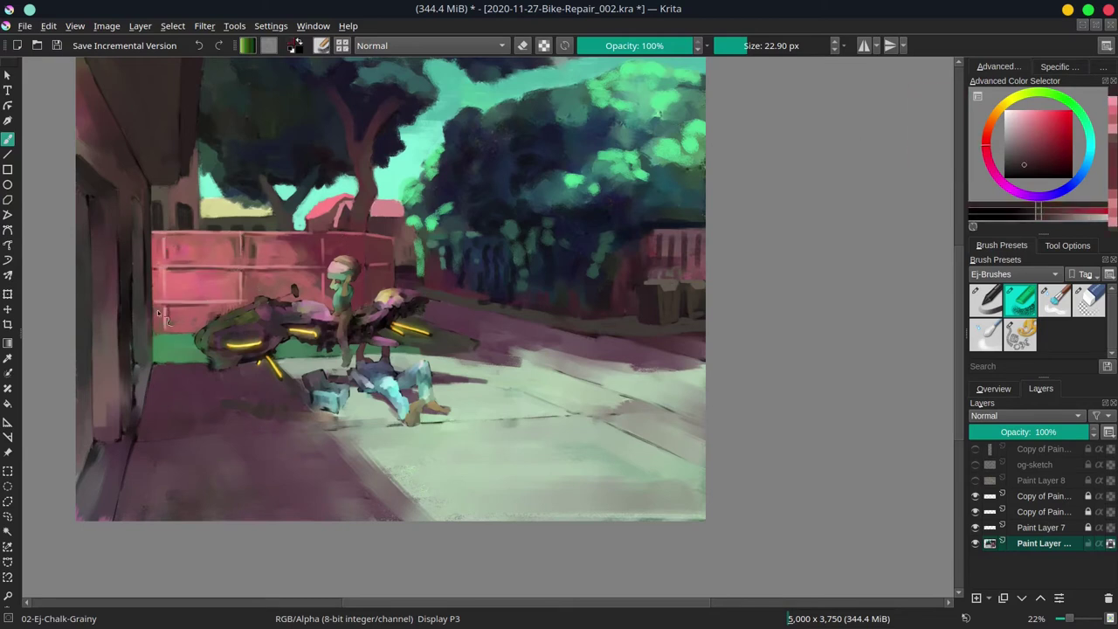
Clean up the ground and grass edge around the hoverbike with sampled dark purple and green.
{"action": "left_click", "coordinate": [190, 337], "text": "ctrl"}
{"action": "left_click", "coordinate": [994, 389]}
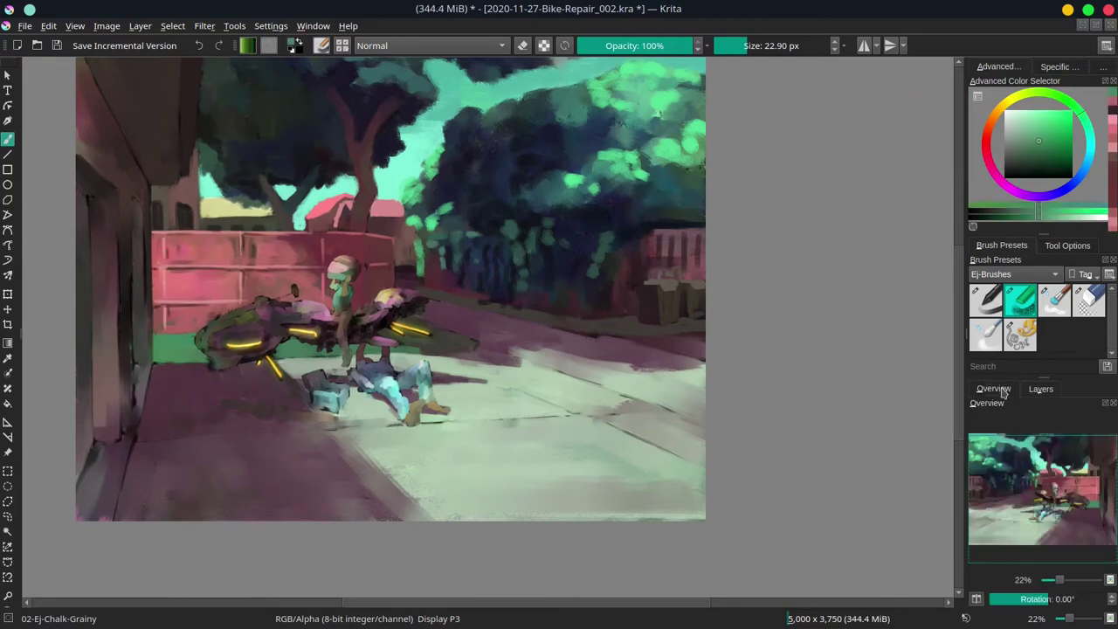
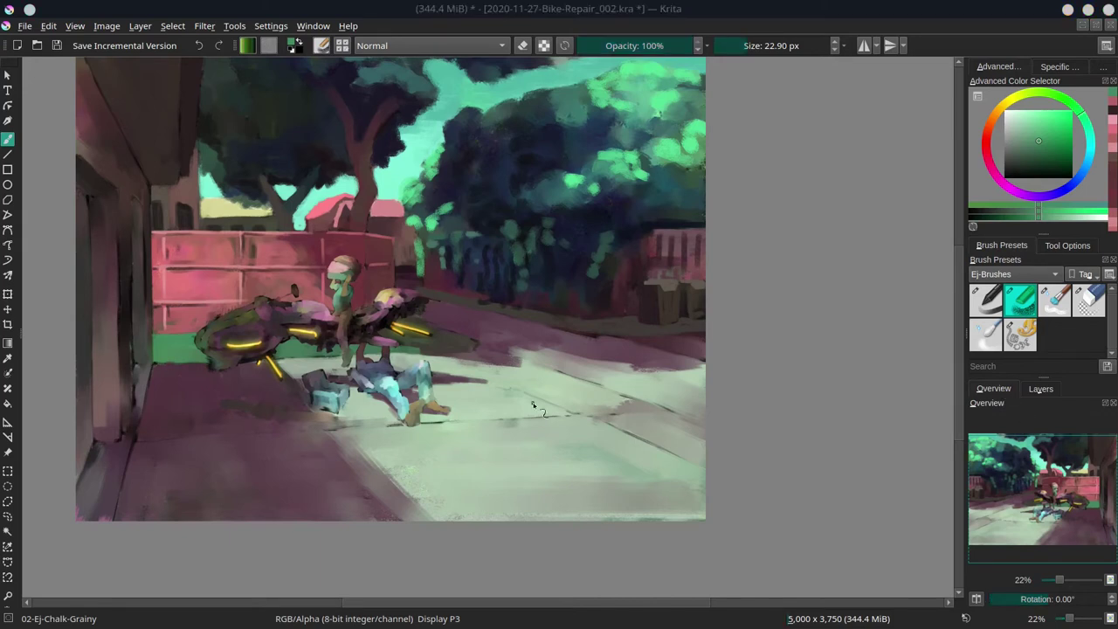
{"action": "left_click", "coordinate": [452, 339], "text": "ctrl"}
{"action": "left_click_drag", "start_coordinate": [446, 341], "coordinate": [460, 335], "text": "shift"}
{"action": "left_click", "coordinate": [463, 330], "text": "ctrl"}
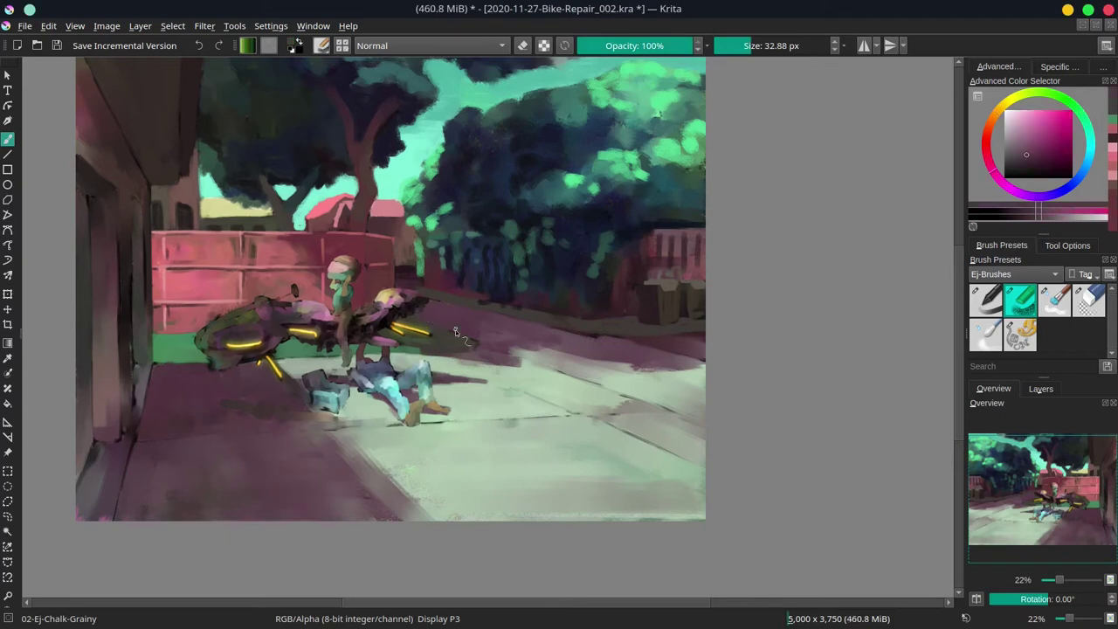
{"action": "left_click", "coordinate": [454, 340], "text": "ctrl"}
{"action": "left_click", "coordinate": [304, 354], "text": "ctrl"}
{"action": "left_click_drag", "start_coordinate": [302, 351], "coordinate": [309, 349]}
{"action": "left_click", "coordinate": [213, 365], "text": "ctrl"}
{"action": "left_click_drag", "start_coordinate": [224, 381], "coordinate": [212, 372]}
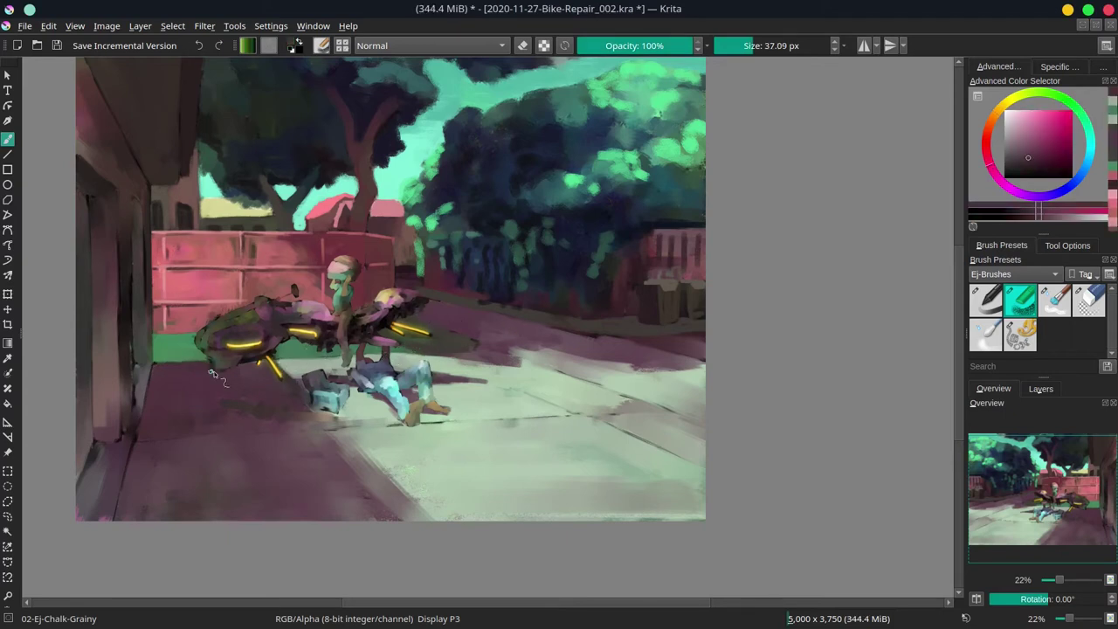
{"action": "left_click", "coordinate": [177, 356], "text": "ctrl"}
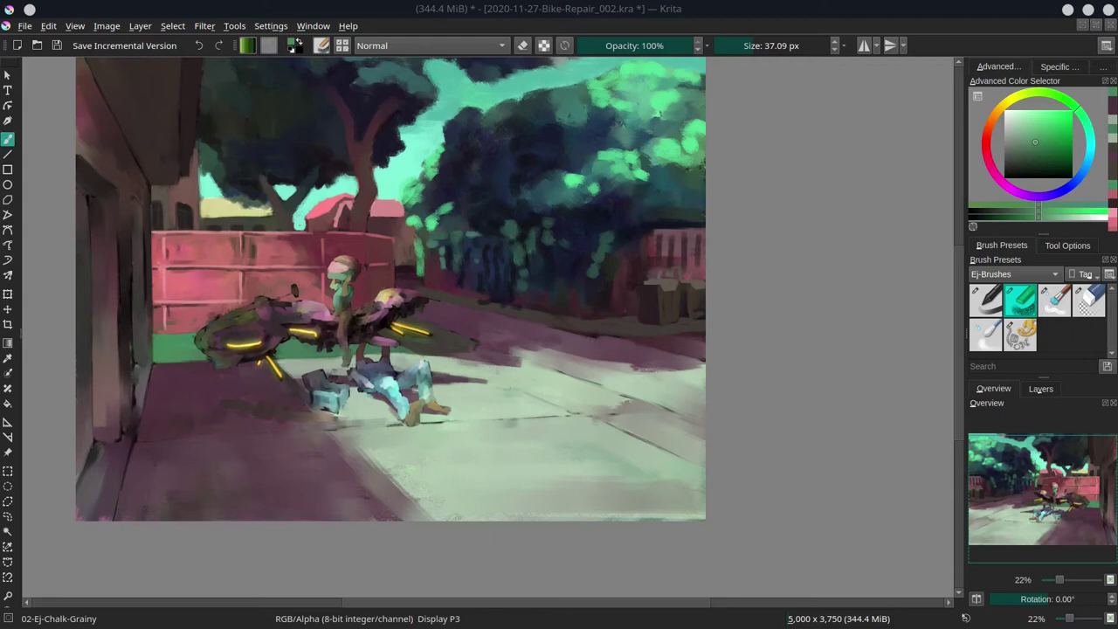
Paint sampled reddish brown tones along the near building's wall edge and door frame.
{"action": "left_click", "coordinate": [909, 16]}
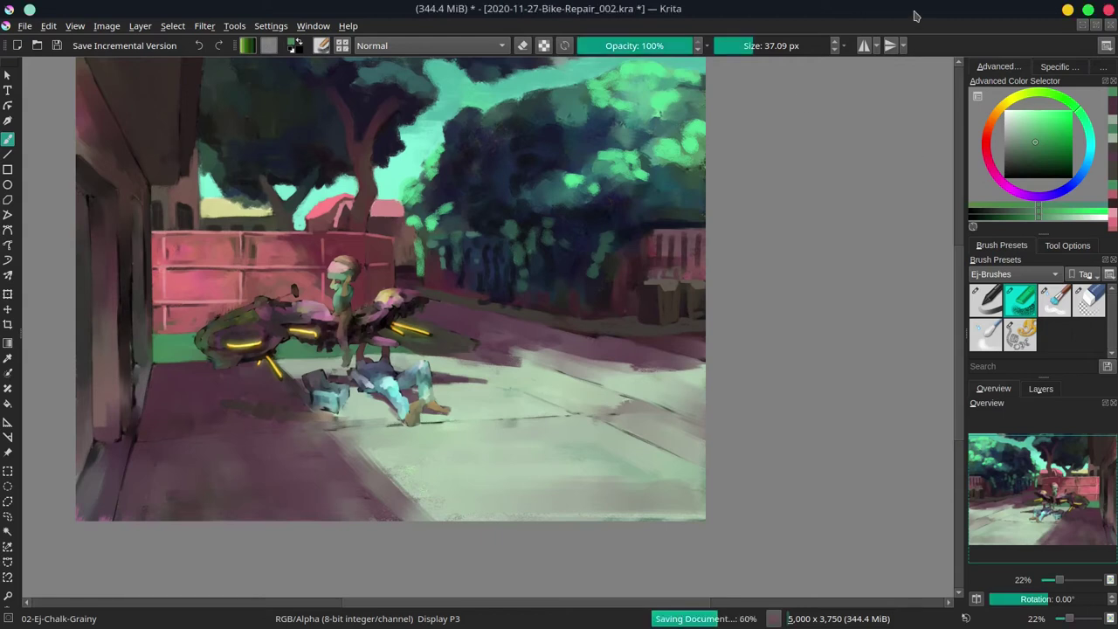
{"action": "left_click", "coordinate": [216, 312], "text": "ctrl"}
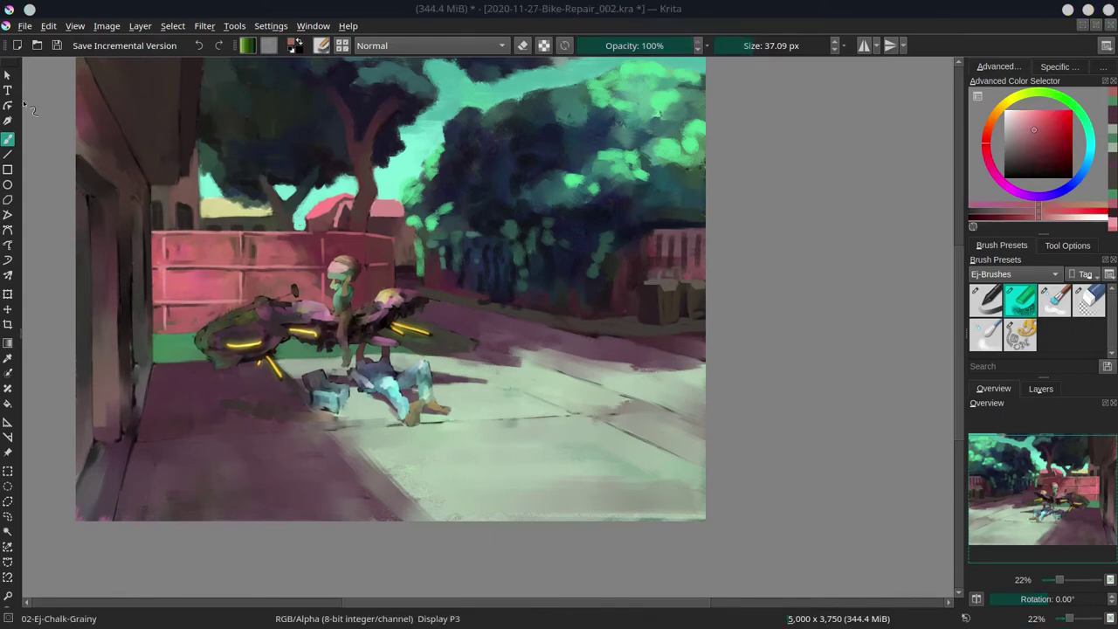
{"action": "mouse_move", "coordinate": [114, 149]}
{"action": "left_mouse_down"}
{"action": "mouse_move", "coordinate": [150, 213]}
{"action": "mouse_move", "coordinate": [141, 182]}
{"action": "left_mouse_up"}
{"action": "left_click", "coordinate": [131, 196], "text": "ctrl"}
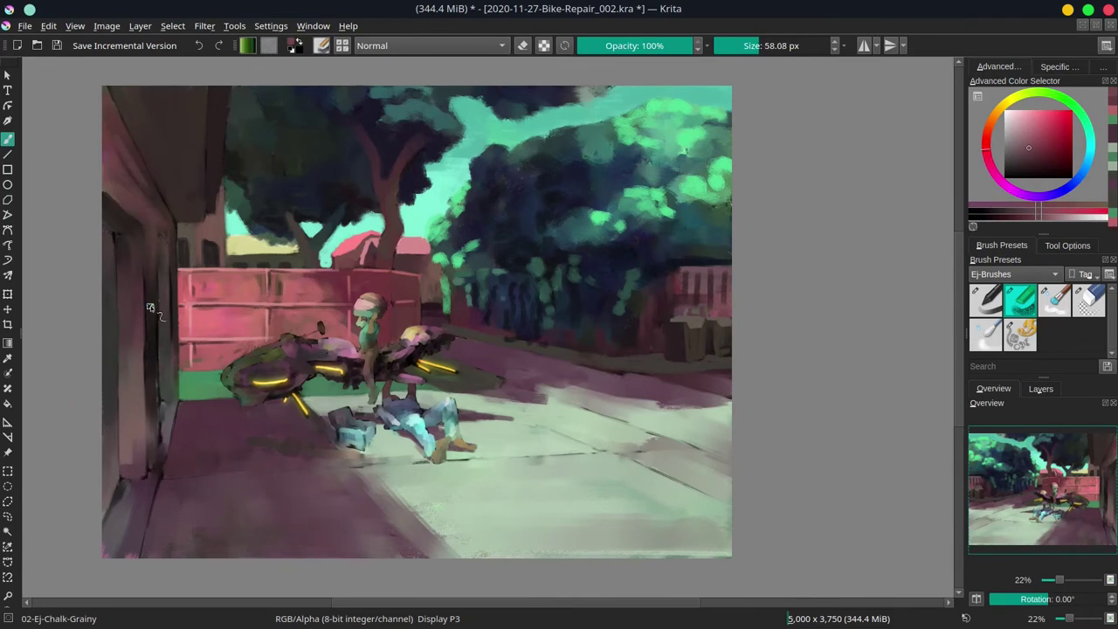
{"action": "mouse_move", "coordinate": [150, 308]}
{"action": "left_mouse_down"}
{"action": "mouse_move", "coordinate": [156, 405]}
{"action": "mouse_move", "coordinate": [156, 302]}
{"action": "left_mouse_up"}
{"action": "left_click_drag", "start_coordinate": [165, 229], "coordinate": [169, 321]}
Darken the near building's doorway recess and inner edge with sampled deep browns.
{"action": "left_click", "coordinate": [102, 258], "text": "ctrl"}
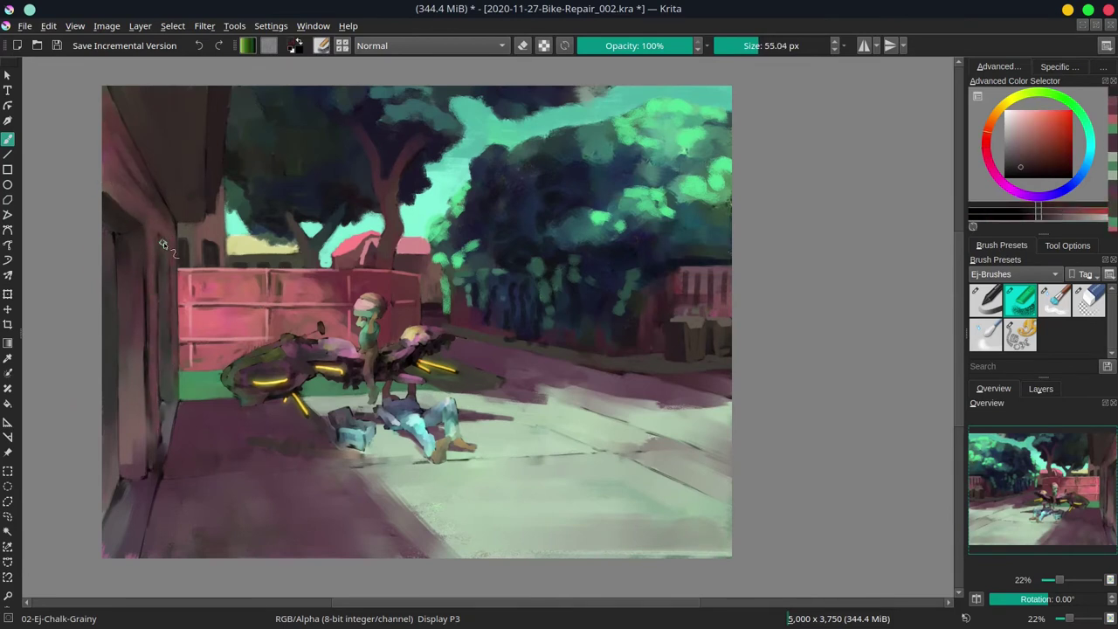
{"action": "left_click", "coordinate": [119, 237], "text": "ctrl"}
{"action": "mouse_move", "coordinate": [129, 241]}
{"action": "left_mouse_down"}
{"action": "mouse_move", "coordinate": [134, 331]}
{"action": "mouse_move", "coordinate": [127, 245]}
{"action": "mouse_move", "coordinate": [99, 227]}
{"action": "mouse_move", "coordinate": [111, 231]}
{"action": "mouse_move", "coordinate": [120, 348]}
{"action": "mouse_move", "coordinate": [109, 411]}
{"action": "left_mouse_up"}
{"action": "left_click", "coordinate": [138, 288], "text": "ctrl"}
{"action": "left_click", "coordinate": [122, 251], "text": "ctrl"}
{"action": "left_click", "coordinate": [107, 231], "text": "ctrl"}
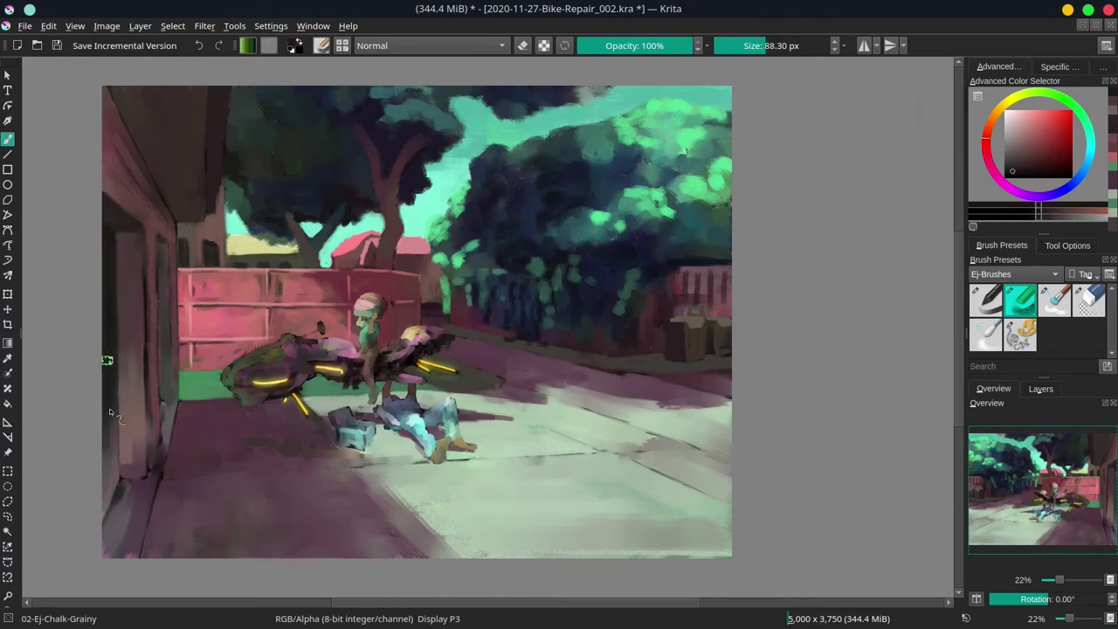
Repaint the ground at the near building's base with muted purple greys.
{"action": "left_click", "coordinate": [130, 492], "text": "ctrl"}
{"action": "left_click_drag", "start_coordinate": [128, 486], "coordinate": [115, 460]}
{"action": "left_click", "coordinate": [124, 507], "text": "ctrl"}
{"action": "left_click", "coordinate": [119, 513], "text": "ctrl"}
{"action": "mouse_move", "coordinate": [116, 516]}
{"action": "left_mouse_down"}
{"action": "mouse_move", "coordinate": [124, 468]}
{"action": "mouse_move", "coordinate": [122, 554]}
{"action": "left_mouse_up"}
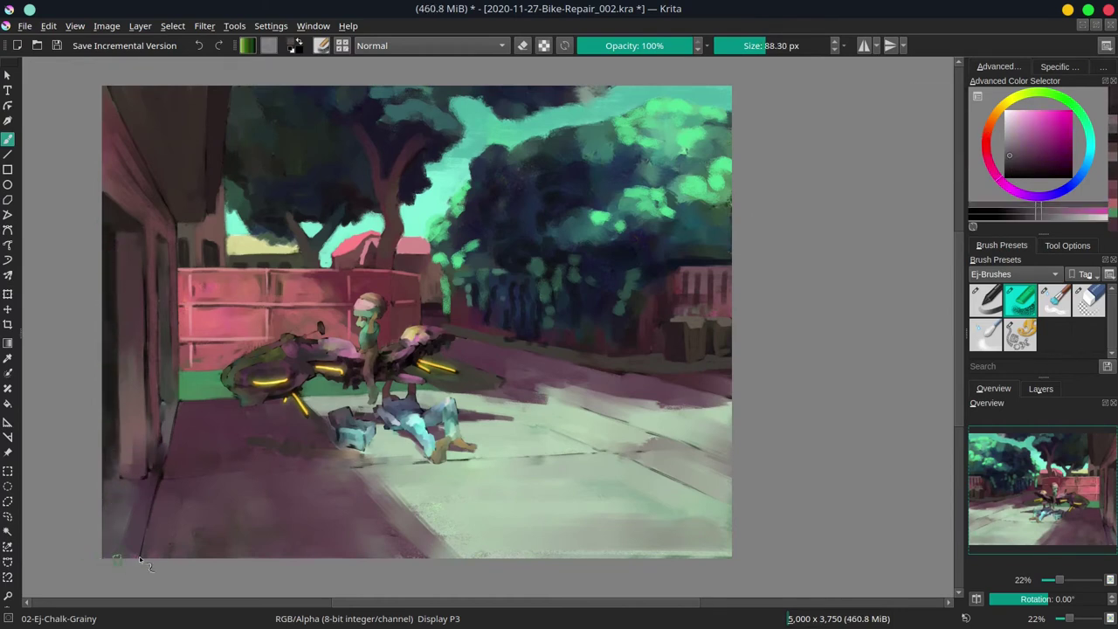
{"action": "left_click", "coordinate": [142, 497], "text": "ctrl"}
{"action": "left_click_drag", "start_coordinate": [138, 489], "coordinate": [131, 509]}
{"action": "left_click_drag", "start_coordinate": [162, 444], "coordinate": [149, 505]}
Refine the door frame's posts and the narrow pavement strip beside the building with sampled browns and purples.
{"action": "left_click", "coordinate": [147, 224], "text": "ctrl"}
{"action": "left_click_drag", "start_coordinate": [147, 329], "coordinate": [158, 476]}
{"action": "left_click", "coordinate": [155, 470], "text": "ctrl"}
{"action": "left_click", "coordinate": [166, 394], "text": "ctrl"}
{"action": "left_click", "coordinate": [167, 266], "text": "ctrl"}
{"action": "left_click_drag", "start_coordinate": [166, 250], "coordinate": [164, 346]}
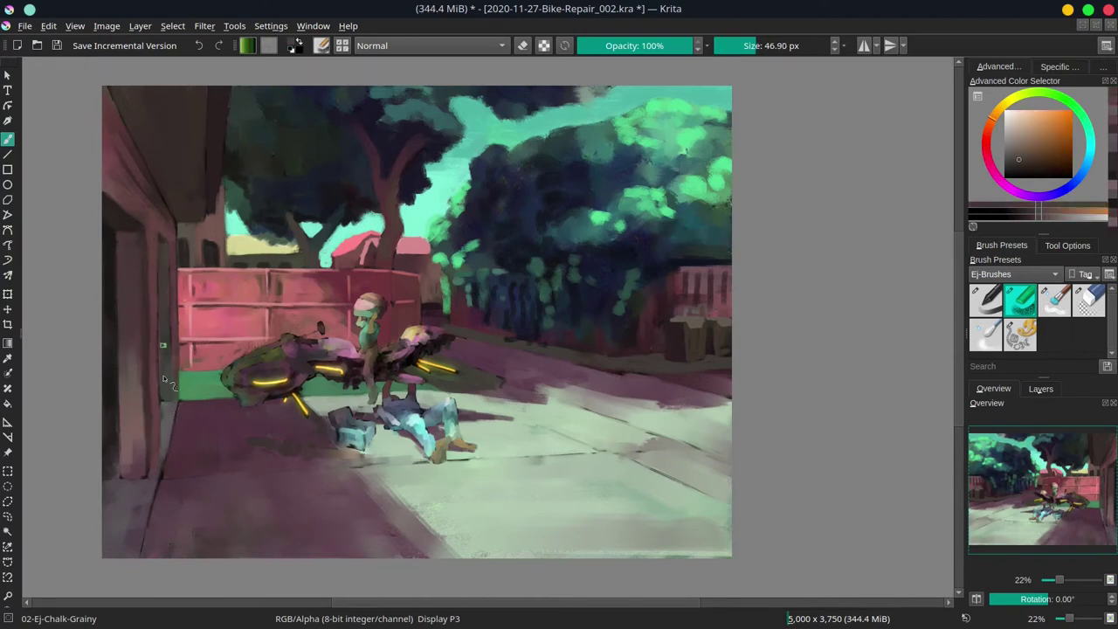
{"action": "left_click", "coordinate": [181, 409], "text": "ctrl"}
{"action": "left_click_drag", "start_coordinate": [178, 407], "coordinate": [165, 481]}
{"action": "left_click", "coordinate": [179, 479], "text": "ctrl"}
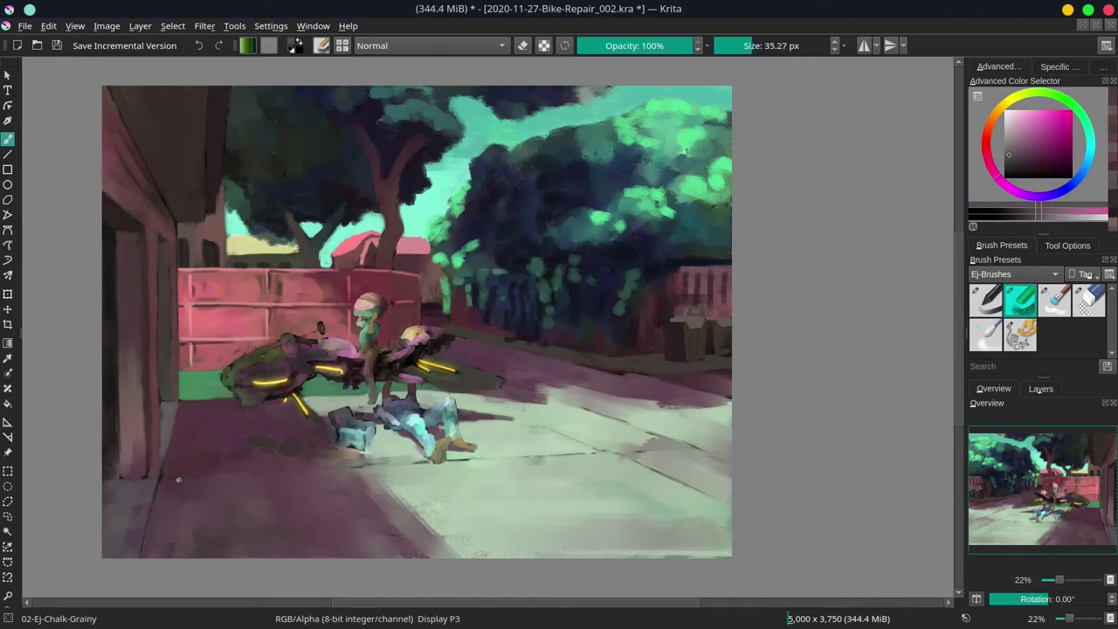
Draw thin dark joint lines across the pavement, one horizontal and one diagonal crossing it.
{"action": "left_click", "coordinate": [133, 450], "text": "ctrl"}
{"action": "key", "text": "bracketleft"}
{"action": "key", "text": "bracketleft"}
{"action": "key", "text": "bracketleft"}
{"action": "mouse_move", "coordinate": [328, 466]}
{"action": "left_mouse_down"}
{"action": "mouse_move", "coordinate": [547, 457]}
{"action": "mouse_move", "coordinate": [650, 468]}
{"action": "mouse_move", "coordinate": [648, 451]}
{"action": "left_mouse_up"}
{"action": "left_click", "coordinate": [594, 447], "text": "ctrl"}
{"action": "left_click", "coordinate": [603, 452], "text": "ctrl"}
{"action": "left_click", "coordinate": [584, 447], "text": "ctrl"}
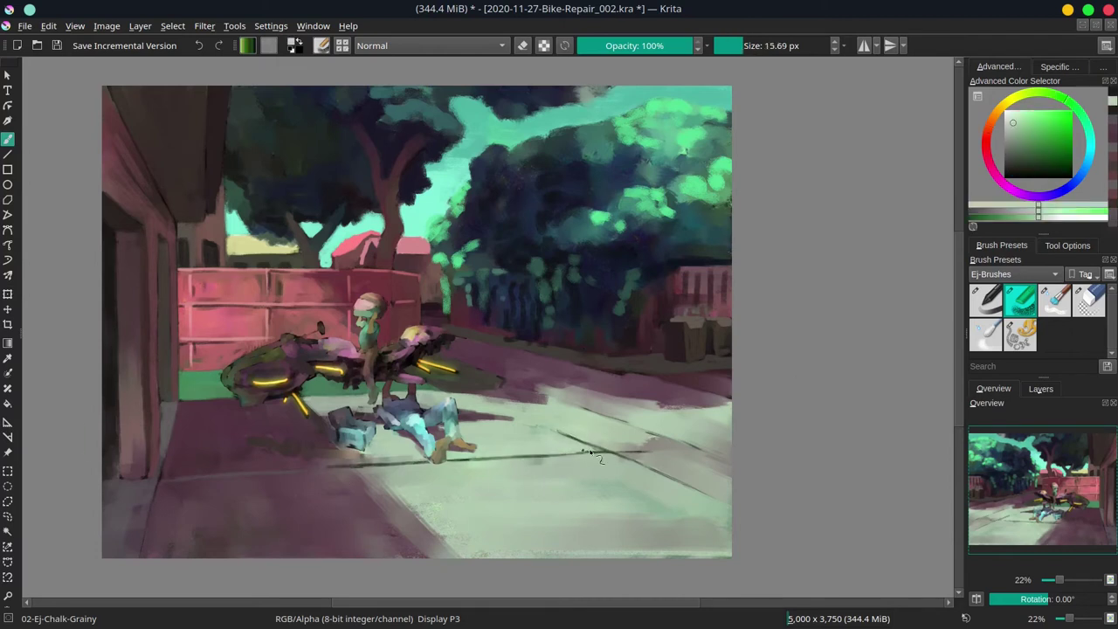
Trim the horizontal pavement joint with sampled light tones and carry it into the purple shadow.
{"action": "left_click_drag", "start_coordinate": [577, 450], "coordinate": [542, 451]}
{"action": "left_click", "coordinate": [533, 447], "text": "ctrl"}
{"action": "left_click_drag", "start_coordinate": [460, 464], "coordinate": [482, 463]}
{"action": "left_click", "coordinate": [472, 471], "text": "ctrl"}
{"action": "key", "text": "bracketright"}
{"action": "key", "text": "bracketright"}
{"action": "key", "text": "bracketright"}
{"action": "key", "text": "bracketright"}
{"action": "key", "text": "bracketright"}
{"action": "key", "text": "bracketright"}
{"action": "left_click_drag", "start_coordinate": [368, 464], "coordinate": [277, 465]}
{"action": "left_click", "coordinate": [284, 462], "text": "ctrl"}
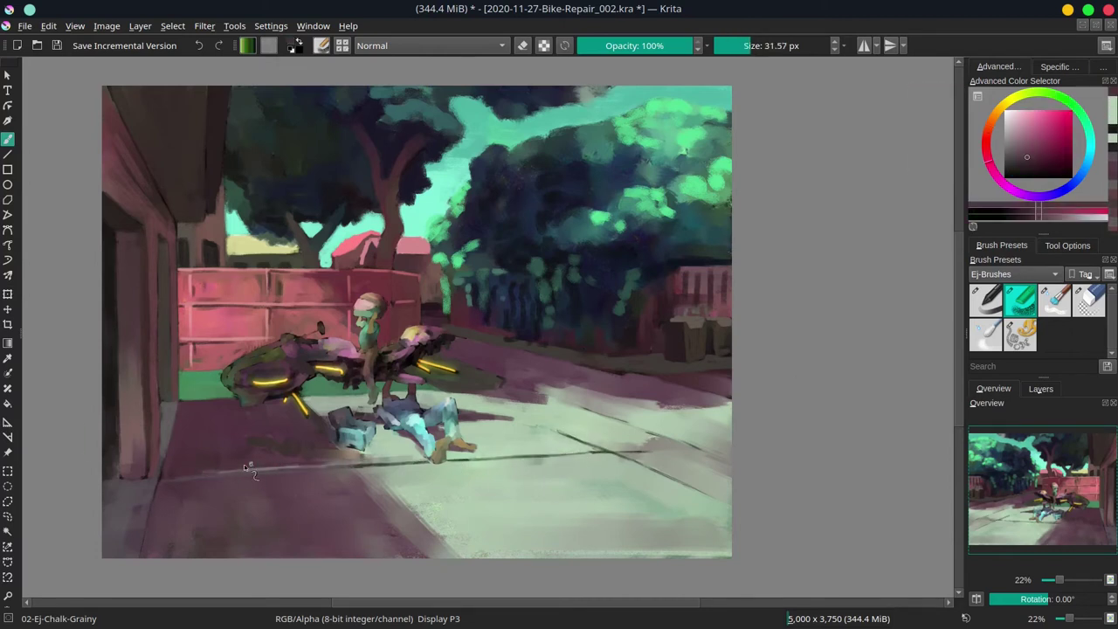
Paint a pale green highlight along the diagonal pavement joint.
{"action": "left_click", "coordinate": [497, 461], "text": "ctrl"}
{"action": "left_click", "coordinate": [1015, 117]}
{"action": "key", "text": "bracketleft"}
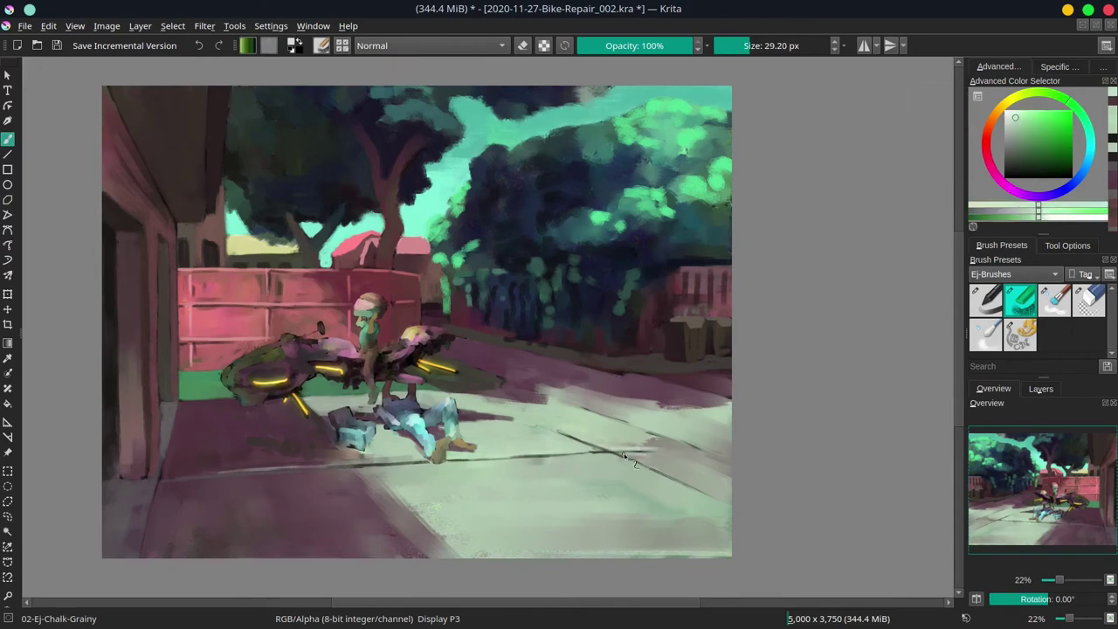
{"action": "left_click", "coordinate": [421, 453], "text": "ctrl"}
{"action": "key", "text": "bracketright"}
{"action": "key", "text": "bracketright"}
Redefine the diagonal edge of the foreground shadow with a larger brush and sampled muted purple.
{"action": "left_click", "coordinate": [407, 524], "text": "ctrl"}
{"action": "key", "text": "bracketright"}
{"action": "key", "text": "bracketright"}
{"action": "key", "text": "bracketright"}
{"action": "key", "text": "bracketright"}
{"action": "left_click_drag", "start_coordinate": [378, 486], "coordinate": [446, 548]}
{"action": "key", "text": "bracketright"}
{"action": "key", "text": "bracketright"}
{"action": "key", "text": "bracketright"}
{"action": "key", "text": "bracketright"}
{"action": "key", "text": "bracketright"}
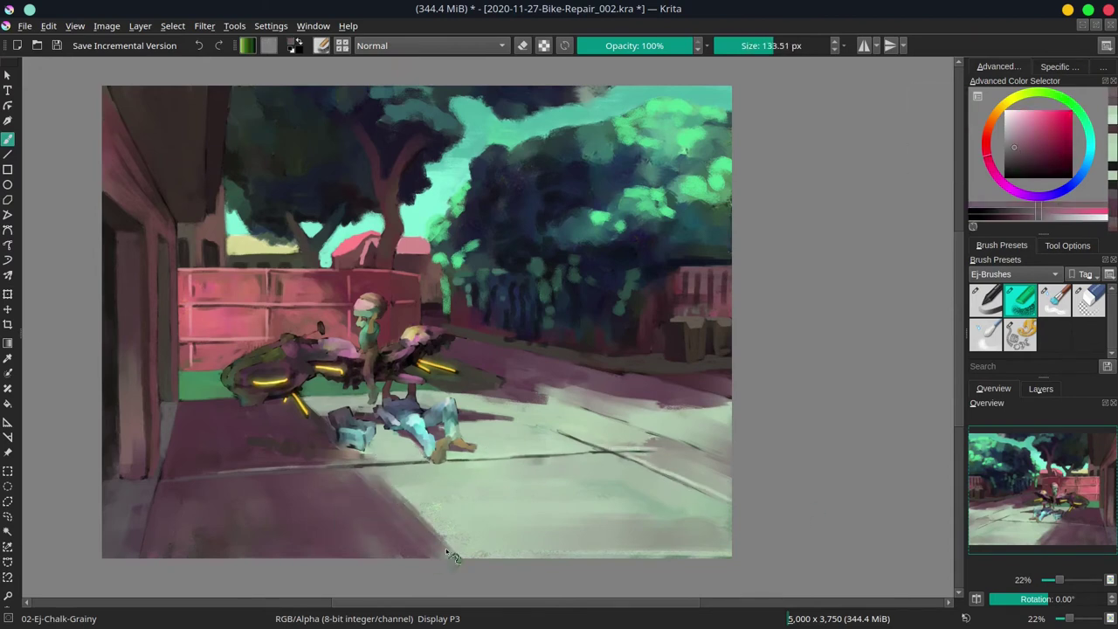
Smooth the sunlit foreground and outer pavement slabs with broad strokes of sampled pale green.
{"action": "left_click", "coordinate": [472, 543], "text": "ctrl"}
{"action": "key", "text": "bracketright"}
{"action": "left_click_drag", "start_coordinate": [539, 550], "coordinate": [726, 531]}
{"action": "left_click", "coordinate": [651, 426], "text": "ctrl"}
{"action": "key", "text": "bracketleft"}
{"action": "key", "text": "bracketleft"}
{"action": "key", "text": "bracketleft"}
{"action": "key", "text": "bracketleft"}
{"action": "key", "text": "bracketleft"}
{"action": "left_click_drag", "start_coordinate": [657, 458], "coordinate": [732, 485]}
{"action": "left_click_drag", "start_coordinate": [704, 450], "coordinate": [736, 428]}
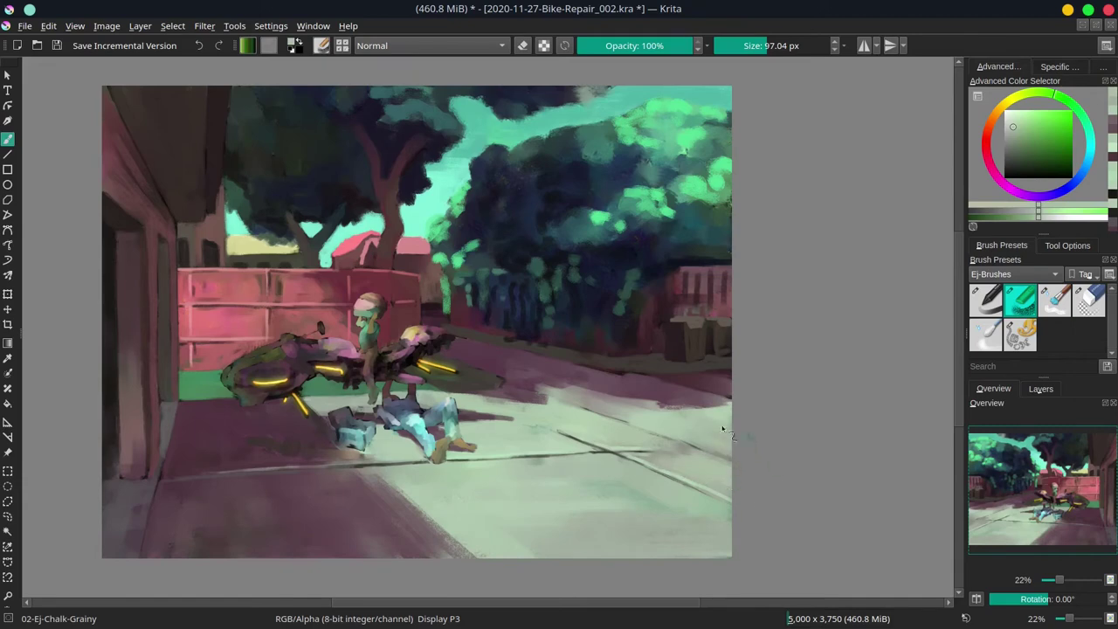
Break up the road shadow's edge behind the figures and add small pale light spots inside the shadow.
{"action": "key", "text": "bracketleft"}
{"action": "left_click", "coordinate": [529, 393], "text": "ctrl"}
{"action": "mouse_move", "coordinate": [545, 393]}
{"action": "left_mouse_down"}
{"action": "mouse_move", "coordinate": [592, 403]}
{"action": "mouse_move", "coordinate": [537, 384]}
{"action": "left_mouse_up"}
{"action": "left_click", "coordinate": [559, 414], "text": "ctrl"}
{"action": "left_click", "coordinate": [486, 360]}
{"action": "left_click", "coordinate": [517, 371]}
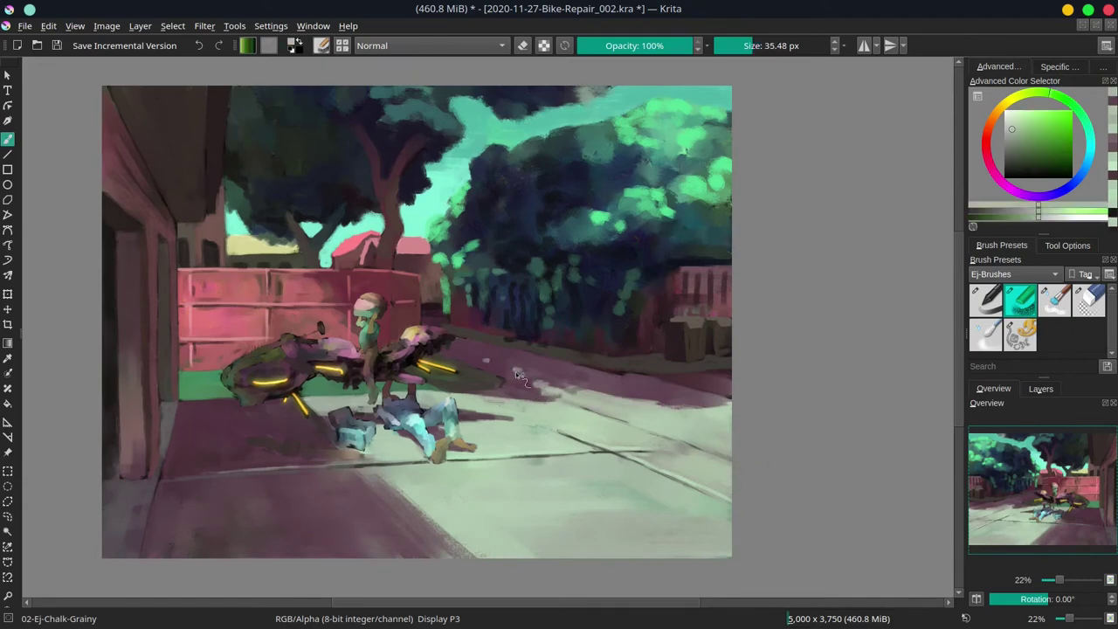
Paint sampled dark green over the hedge's foliage along the canvas edge and save the document.
{"action": "scroll", "coordinate": [664, 436], "scroll_direction": "down", "scroll_amount": 2}
{"action": "scroll", "coordinate": [736, 328], "scroll_direction": "up", "scroll_amount": 3}
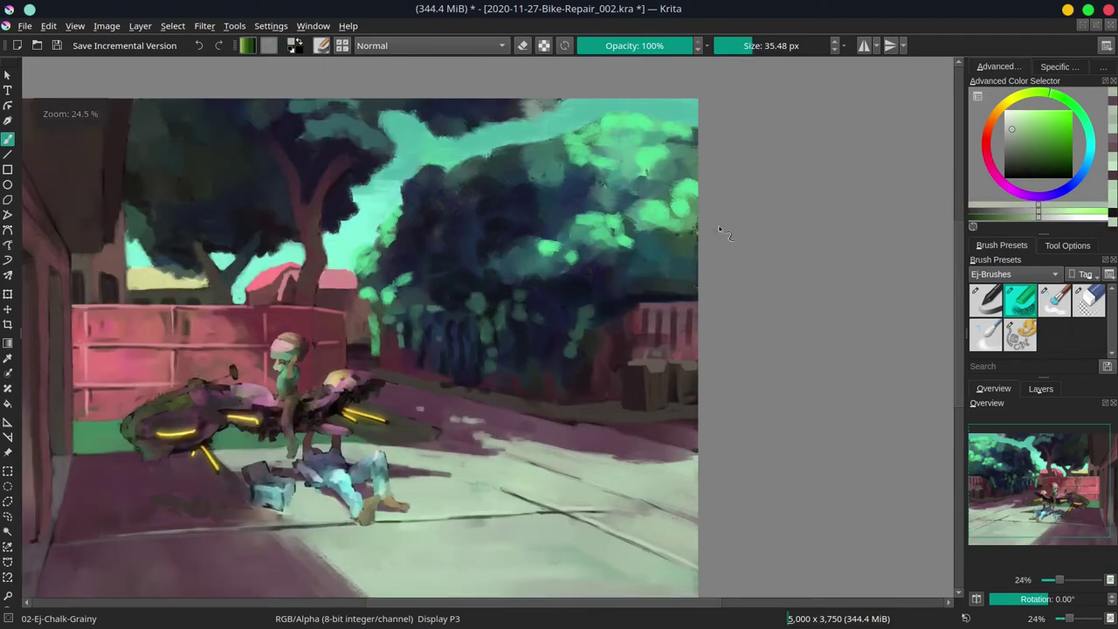
{"action": "left_click", "coordinate": [682, 225], "text": "ctrl"}
{"action": "key", "text": "bracketright"}
{"action": "left_click_drag", "start_coordinate": [685, 231], "coordinate": [701, 291]}
{"action": "scroll", "coordinate": [743, 243], "scroll_direction": "down", "scroll_amount": 3}
{"action": "key", "text": "ctrl+s"}
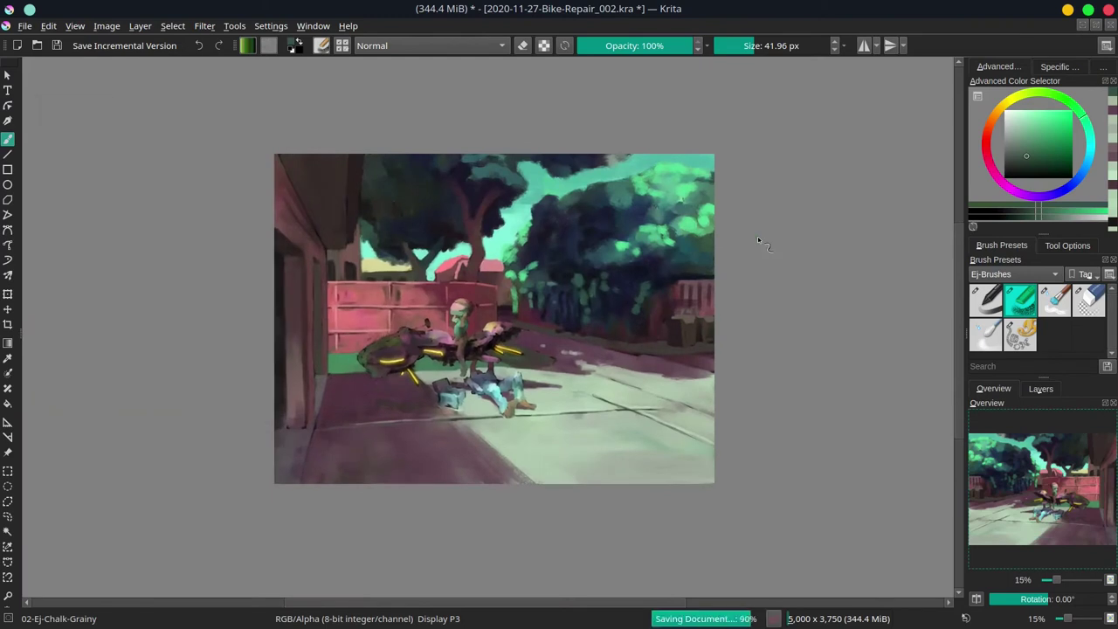
Desaturate parts of the block wall beside the near building and paint sampled muted pink over its blocks in Normal mode.
{"action": "left_click_drag", "start_coordinate": [351, 312], "coordinate": [356, 311]}
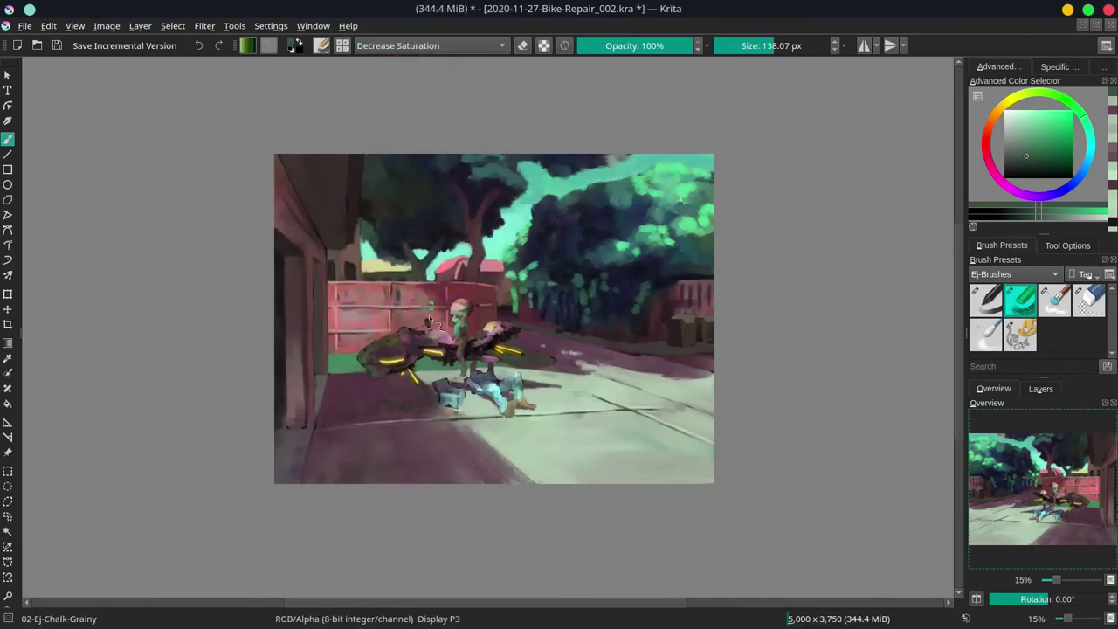
{"action": "left_click", "coordinate": [430, 46]}
{"action": "left_click", "coordinate": [433, 85]}
{"action": "left_click", "coordinate": [342, 316], "text": "ctrl"}
{"action": "left_click_drag", "start_coordinate": [341, 347], "coordinate": [350, 290]}
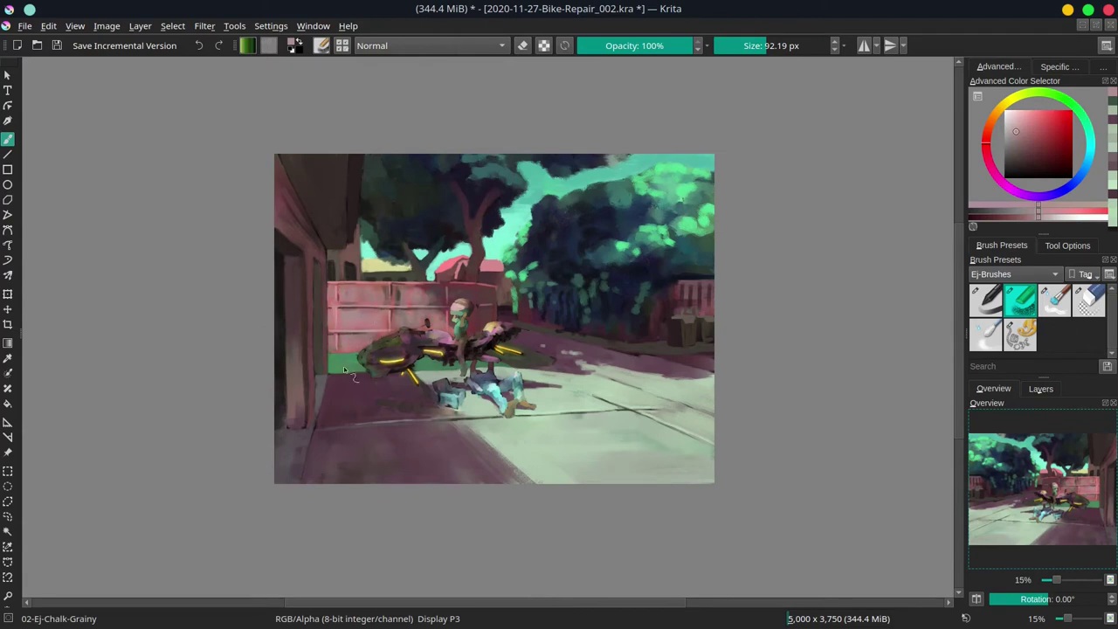
Desaturate the hedge's bright leaf highlights with a Decrease Saturation brush at 22% opacity.
{"action": "left_click", "coordinate": [430, 46]}
{"action": "left_click", "coordinate": [428, 46]}
{"action": "left_click", "coordinate": [603, 45]}
{"action": "left_click_drag", "start_coordinate": [652, 249], "coordinate": [661, 249]}
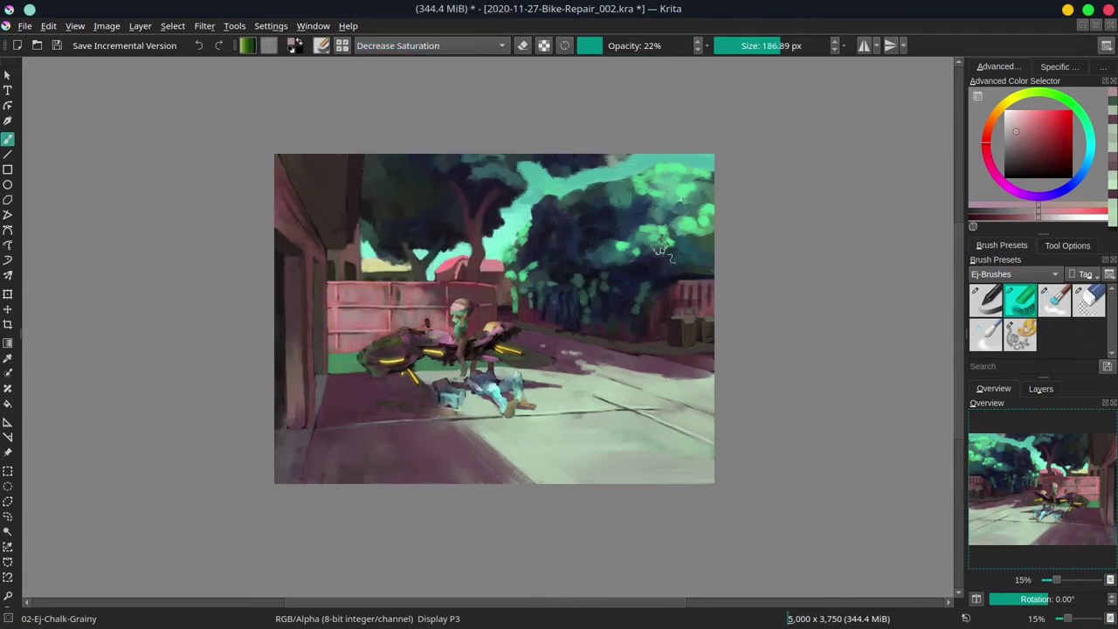
{"action": "left_click", "coordinate": [494, 266], "text": "ctrl"}
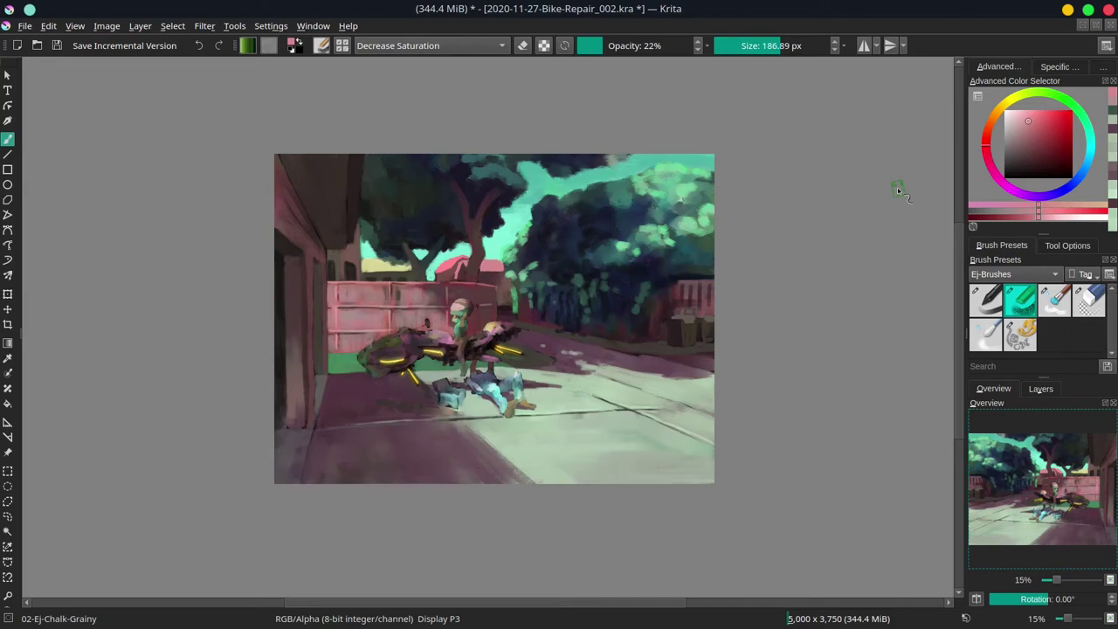
Fill out the dark foliage along the canvas's upper edge with sampled dark blue in Normal mode at 100% opacity and save the document.
{"action": "left_click", "coordinate": [395, 226], "text": "ctrl"}
{"action": "left_click_drag", "start_coordinate": [395, 225], "coordinate": [334, 225]}
{"action": "left_click", "coordinate": [471, 45]}
{"action": "left_click", "coordinate": [474, 86]}
{"action": "left_click", "coordinate": [690, 45]}
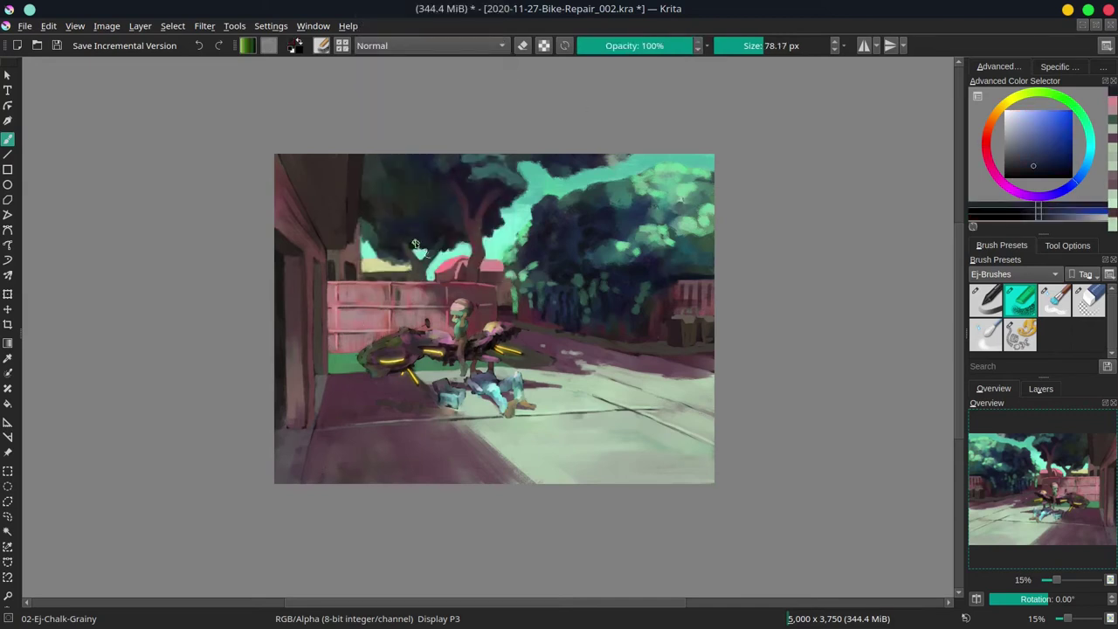
{"action": "left_click", "coordinate": [534, 161], "text": "ctrl"}
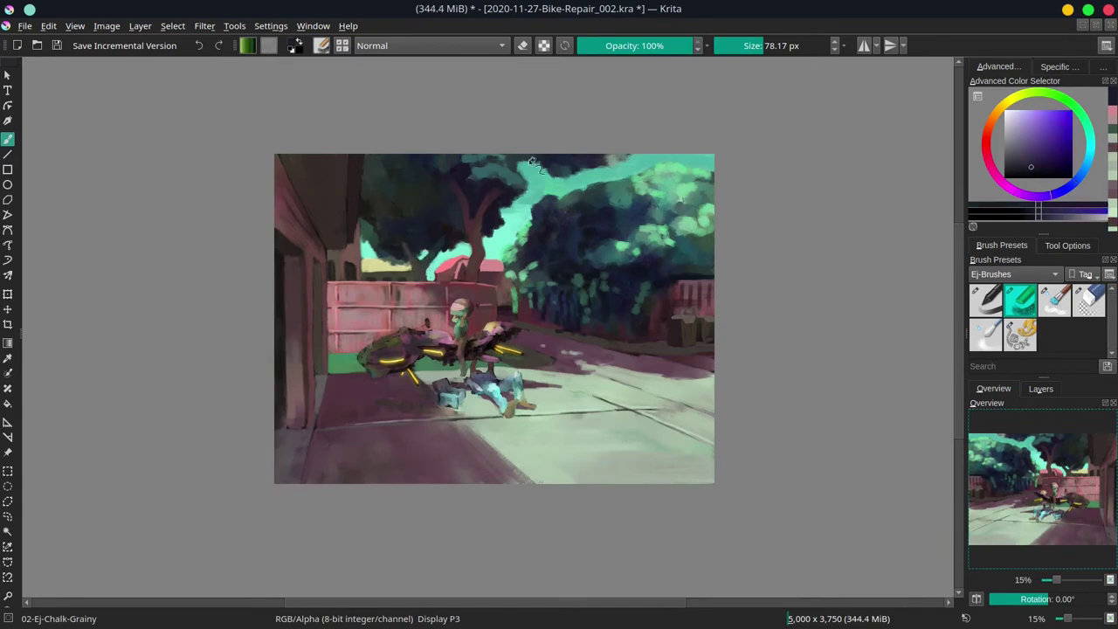
{"action": "left_click_drag", "start_coordinate": [515, 160], "coordinate": [528, 168]}
{"action": "left_click_drag", "start_coordinate": [625, 158], "coordinate": [609, 155]}
{"action": "left_click", "coordinate": [563, 195], "text": "ctrl"}
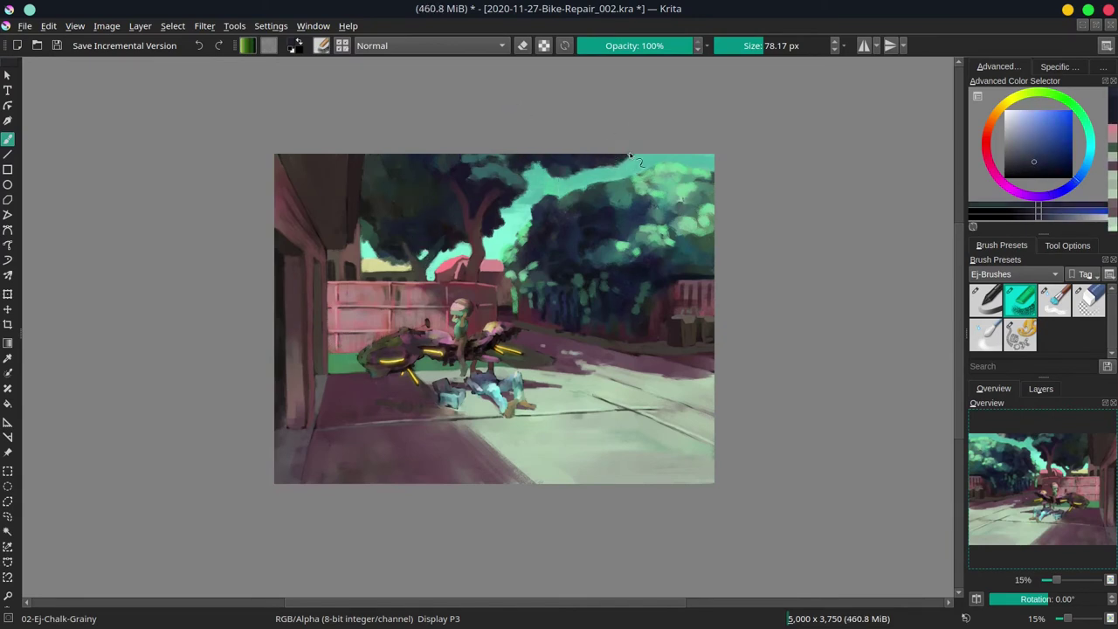
{"action": "key", "text": "ctrl+s"}
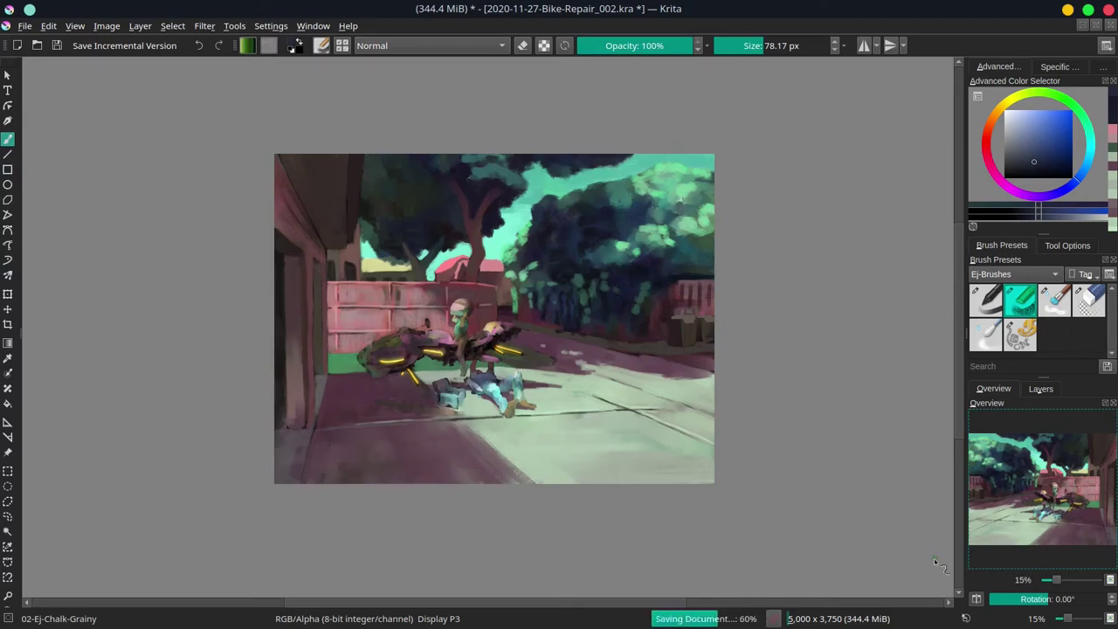
{"action": "left_click", "coordinate": [977, 600]}
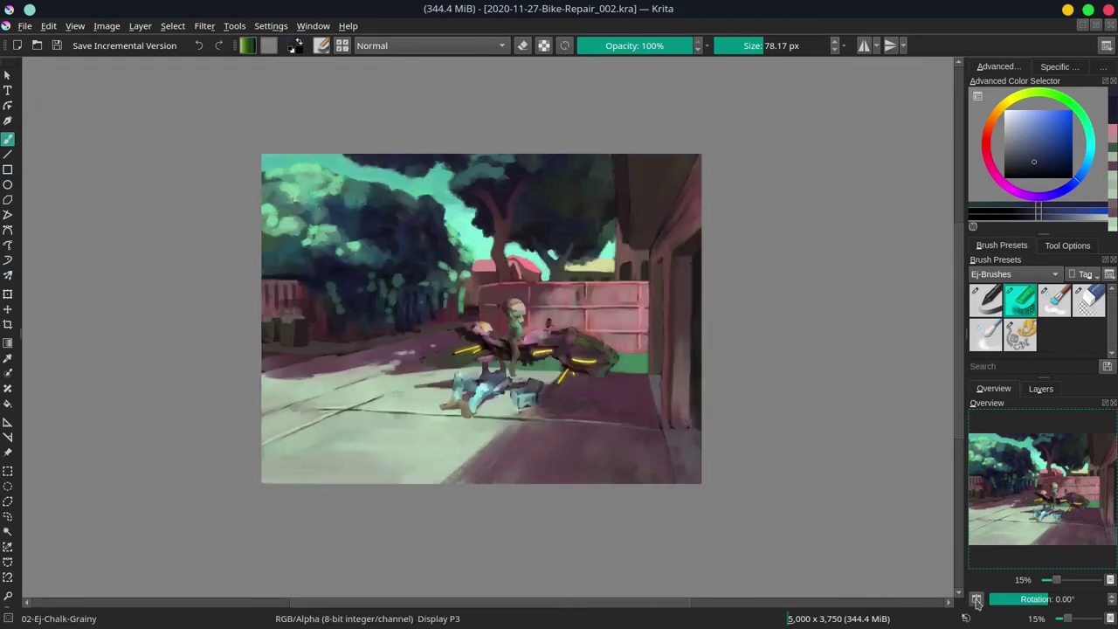
{"action": "left_click", "coordinate": [977, 600]}
{"action": "left_click", "coordinate": [978, 601]}
{"action": "left_click", "coordinate": [977, 600]}
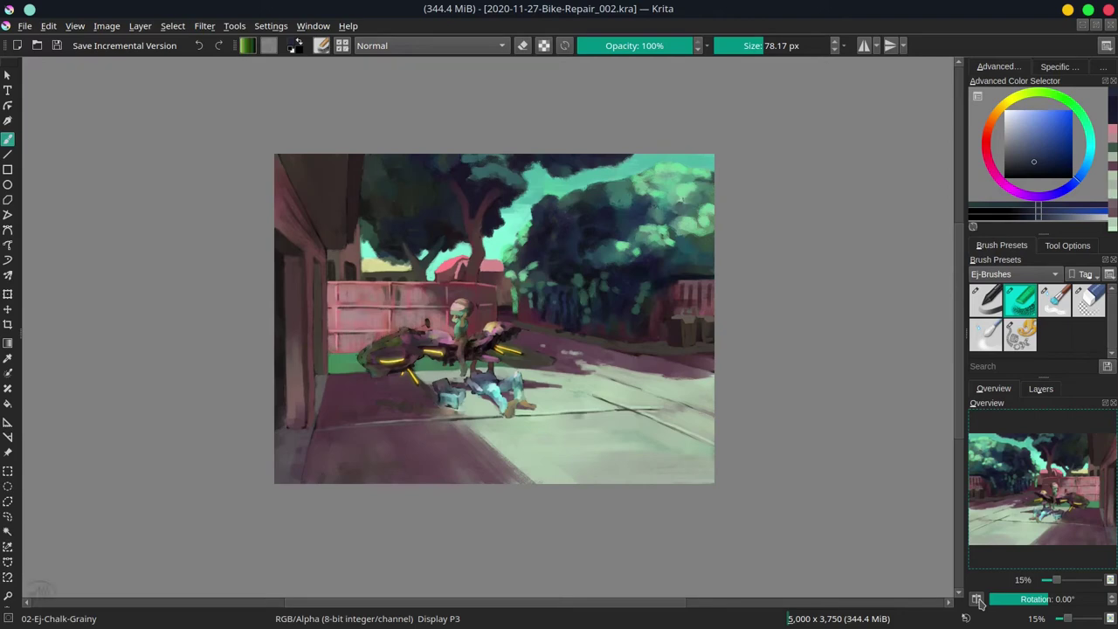
Reselect the bike and figures and shift their hue with HSV/HSL Adjustment so the bike turns purple and the lying figure green.
{"action": "left_click", "coordinate": [173, 25]}
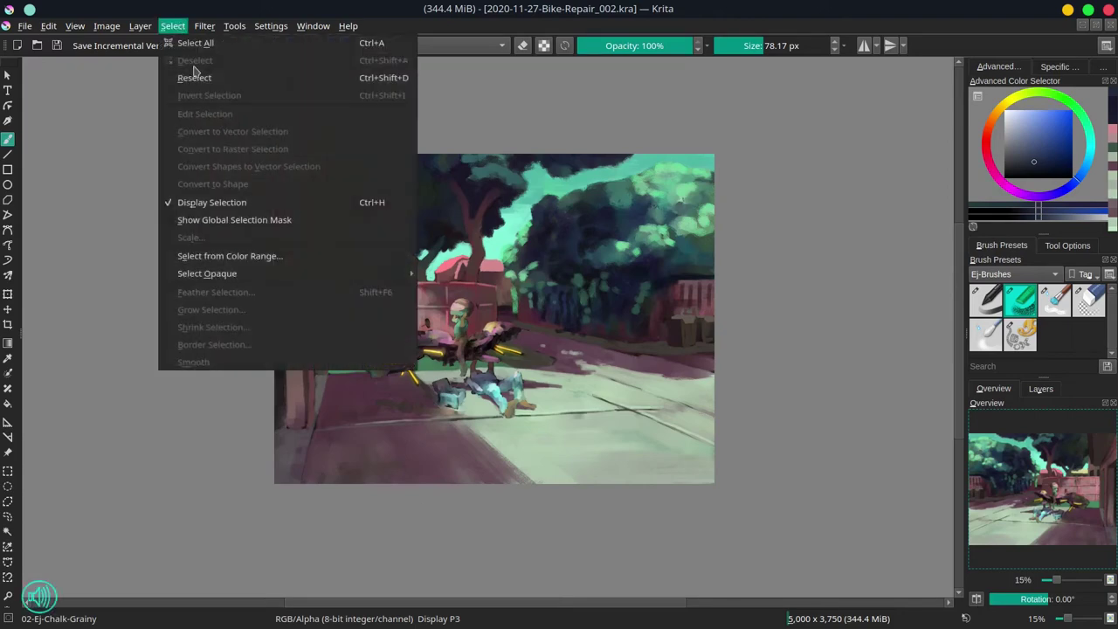
{"action": "left_click", "coordinate": [218, 270]}
{"action": "left_click", "coordinate": [205, 25]}
{"action": "mouse_move", "coordinate": [262, 62]}
{"action": "left_click", "coordinate": [518, 183]}
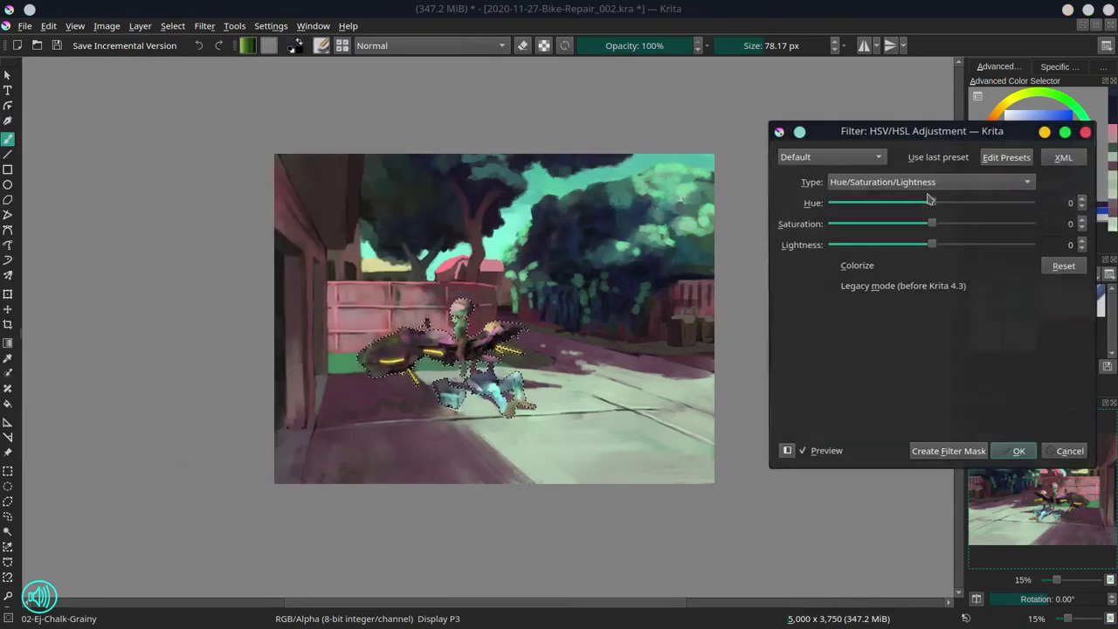
{"action": "left_click_drag", "start_coordinate": [931, 202], "coordinate": [900, 208]}
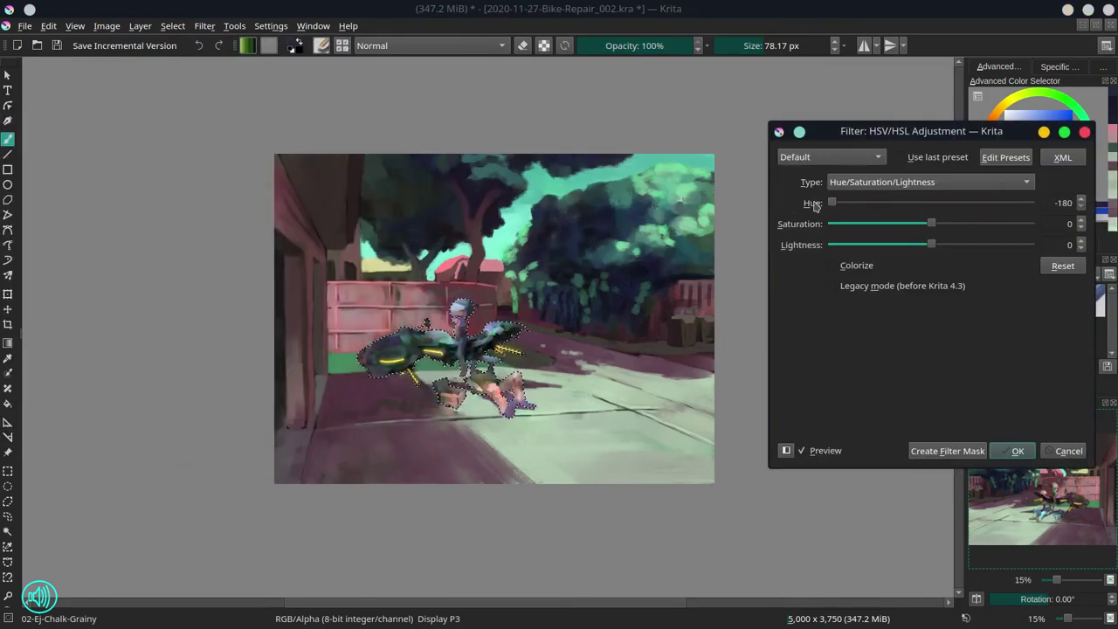
{"action": "left_click", "coordinate": [1018, 451]}
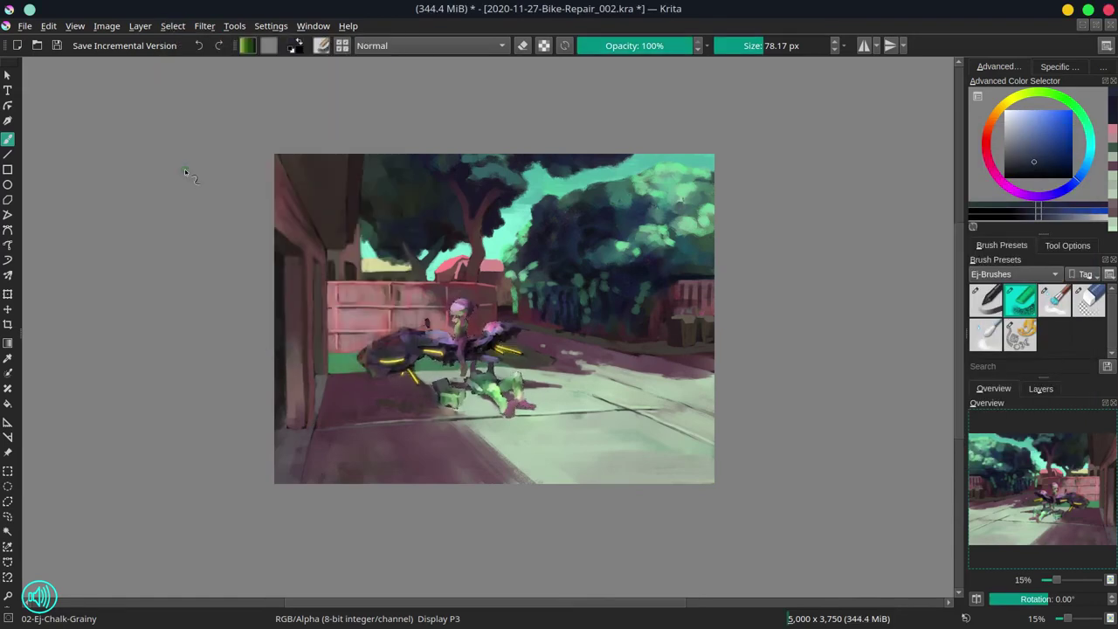
Duplicate the og-sketch layer and place the copy directly above the bottom painting layer.
{"action": "left_click", "coordinate": [1041, 388]}
{"action": "right_click", "coordinate": [1035, 465]}
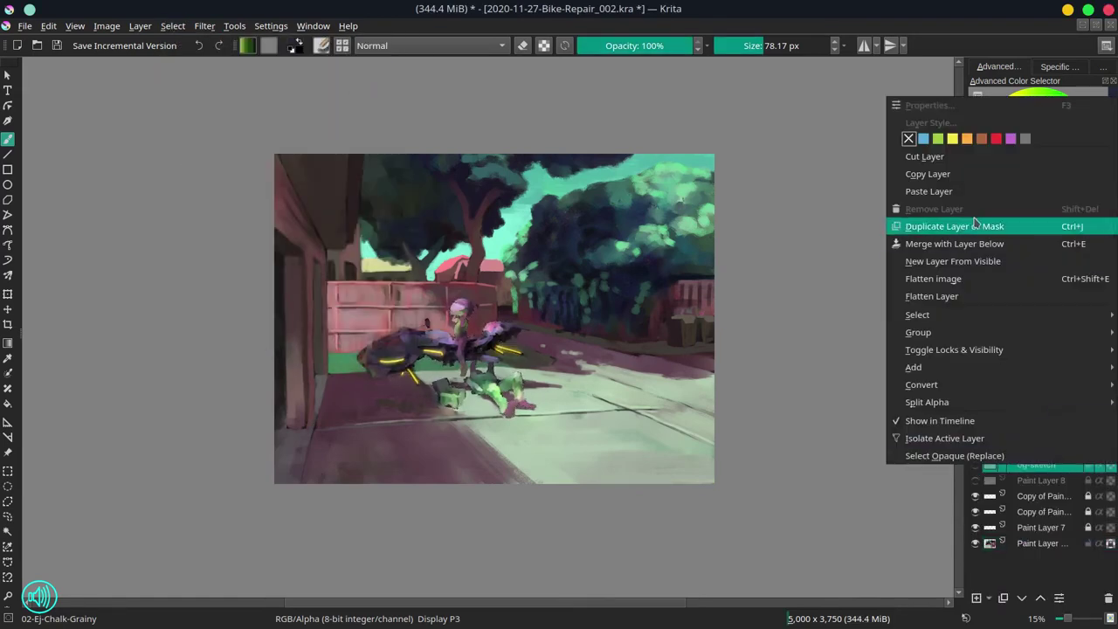
{"action": "left_click", "coordinate": [944, 229]}
{"action": "left_click_drag", "start_coordinate": [1035, 465], "coordinate": [990, 534]}
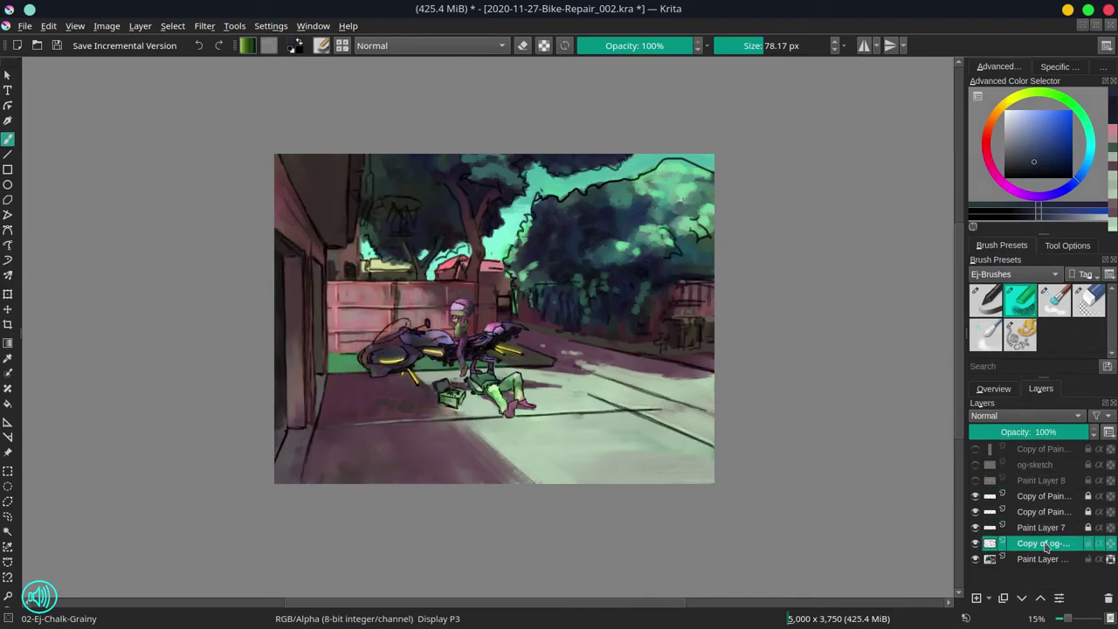
Isolate the sketch copy, reselect the bike and figures, and extend the selection around the bike's windscreen with a freehand selection.
{"action": "left_click", "coordinate": [976, 546], "text": "shift"}
{"action": "scroll", "coordinate": [447, 367], "scroll_direction": "up", "scroll_amount": 4}
{"action": "left_click", "coordinate": [173, 27]}
{"action": "left_click", "coordinate": [178, 72]}
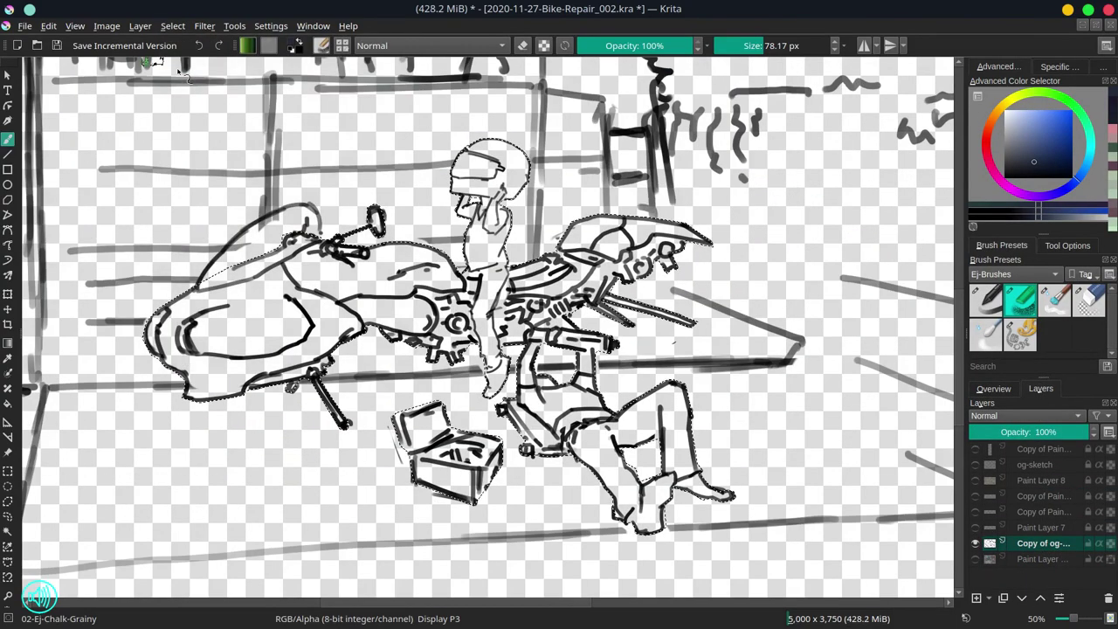
{"action": "left_click", "coordinate": [7, 501]}
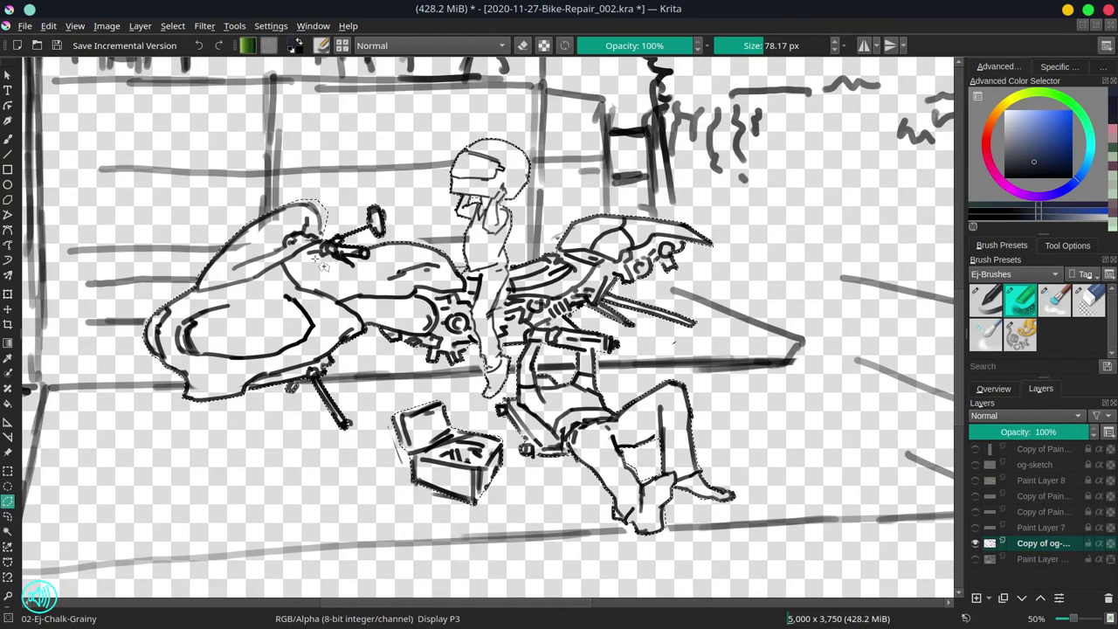
Invert the selection, clear the background sketch lines around the bike and figures, and remove the selection.
{"action": "left_click", "coordinate": [173, 27]}
{"action": "left_click", "coordinate": [186, 90]}
{"action": "left_click", "coordinate": [50, 26]}
{"action": "left_click", "coordinate": [67, 74]}
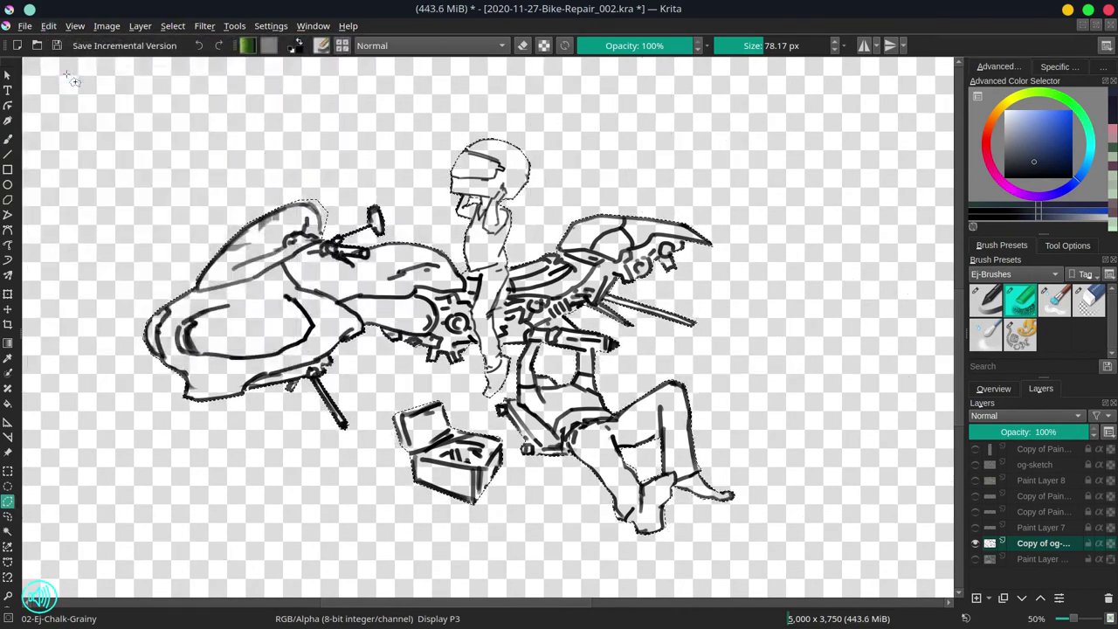
{"action": "scroll", "coordinate": [457, 297], "scroll_direction": "down", "scroll_amount": 3}
{"action": "left_click", "coordinate": [173, 26]}
{"action": "left_click", "coordinate": [179, 58]}
Set the sketch copy's opacity to 30% and show the painting layer and the three yellow-light layers again.
{"action": "left_click", "coordinate": [1006, 432]}
{"action": "left_click", "coordinate": [976, 559]}
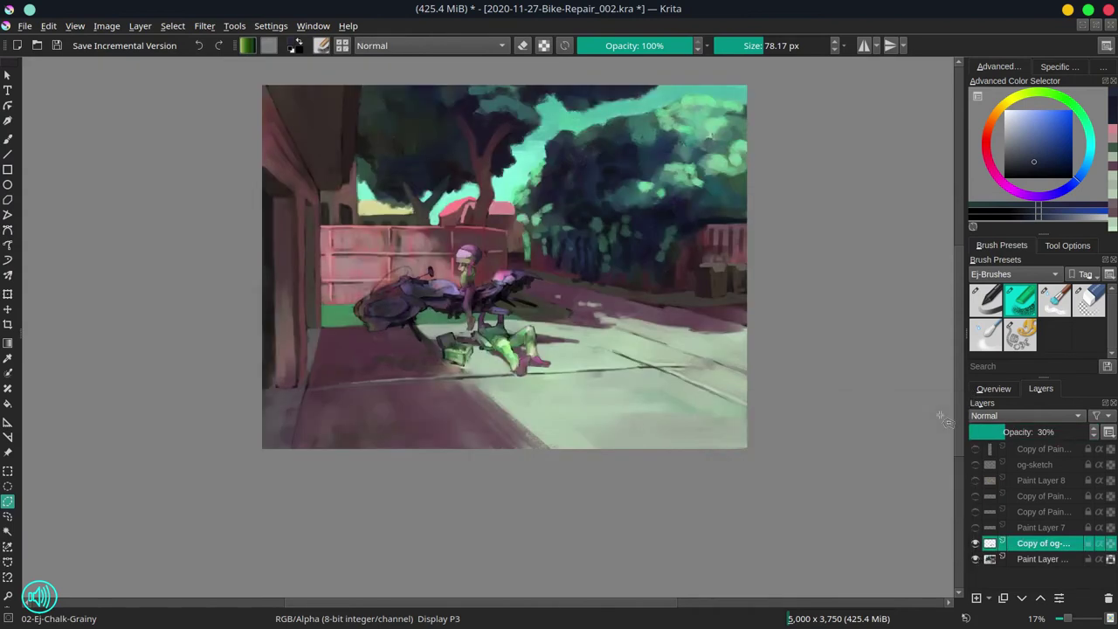
{"action": "left_click", "coordinate": [977, 528]}
{"action": "left_click", "coordinate": [977, 512]}
{"action": "left_click", "coordinate": [977, 496]}
Quick-group the three yellow-light layers and collapse the group.
{"action": "left_click", "coordinate": [1040, 497]}
{"action": "left_click", "coordinate": [1050, 530], "text": "shift"}
{"action": "right_click", "coordinate": [1051, 530]}
{"action": "left_click", "coordinate": [837, 469]}
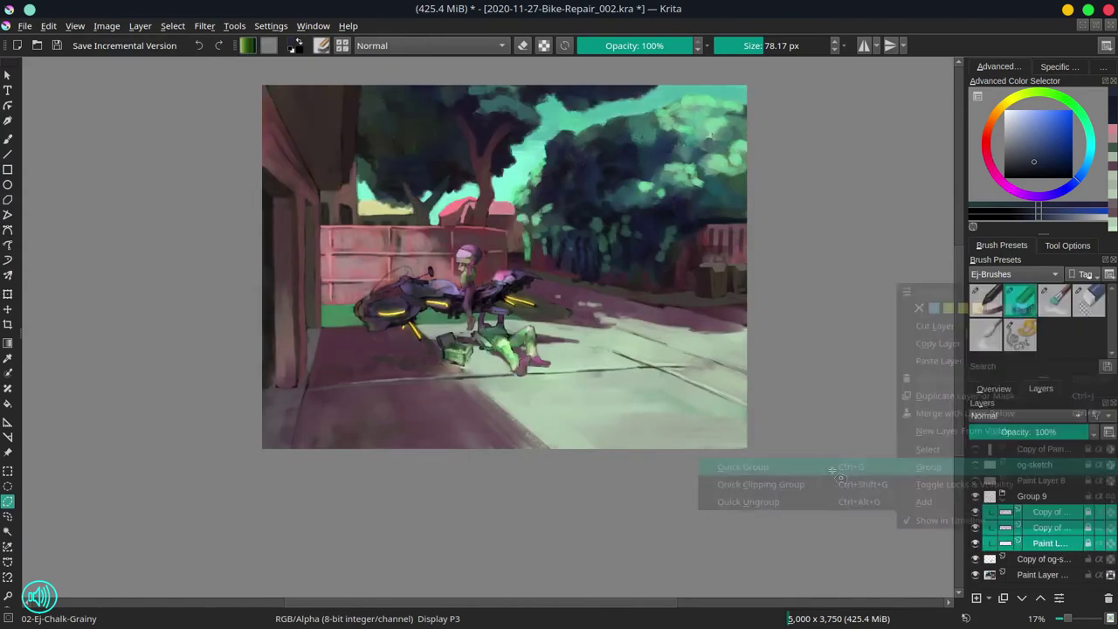
{"action": "left_click", "coordinate": [1003, 501]}
Mirror the canvas view and save the document.
{"action": "left_click", "coordinate": [983, 392]}
{"action": "key", "text": "m"}
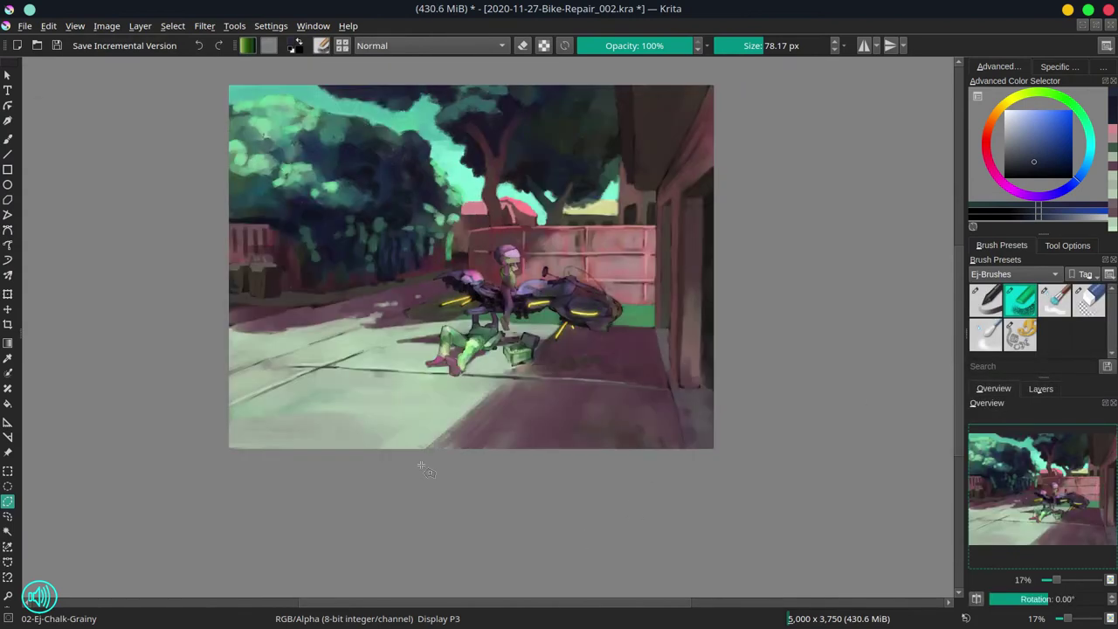
{"action": "key", "text": "ctrl+s"}
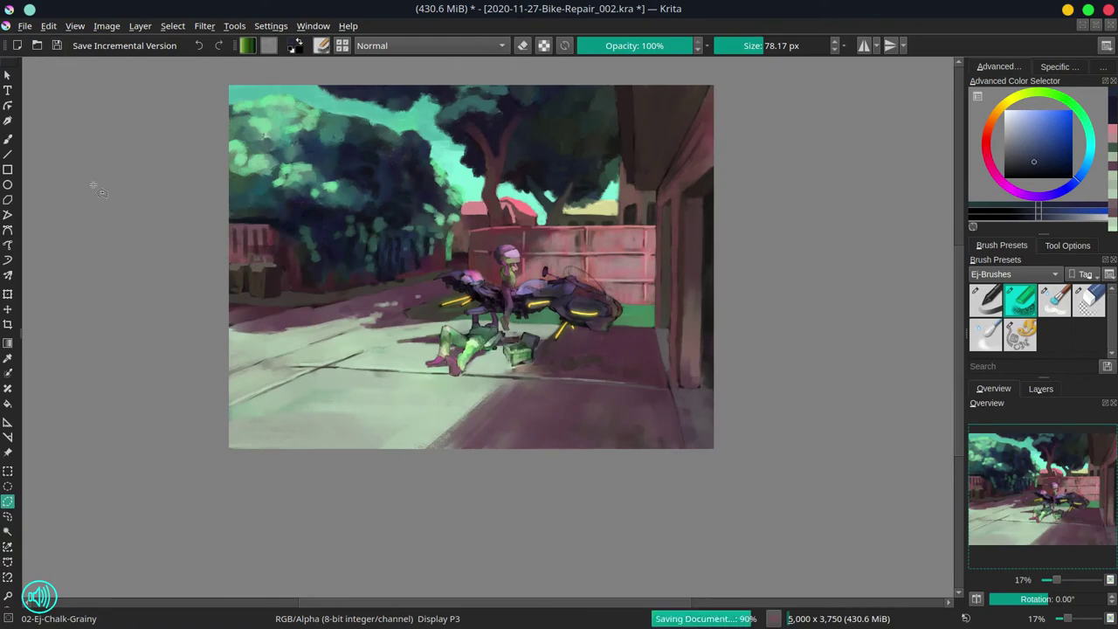
Reselect the bike and figures and brighten the helmet and the bike's tail with a Color Dodge brush.
{"action": "left_click", "coordinate": [172, 25]}
{"action": "left_click", "coordinate": [201, 75]}
{"action": "key", "text": "b"}
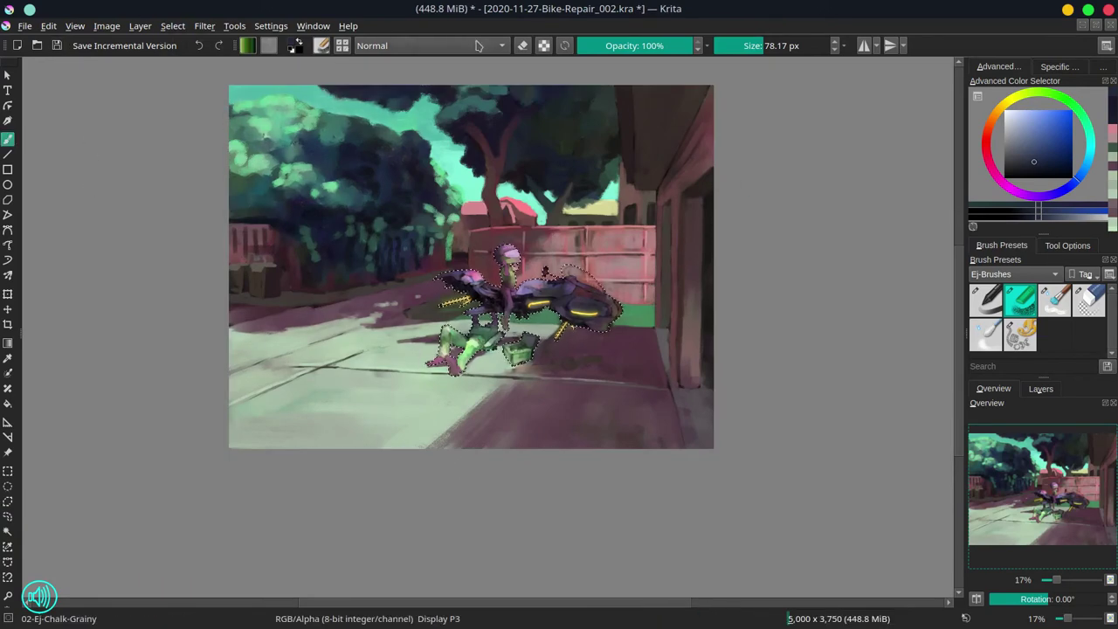
{"action": "left_click", "coordinate": [478, 45]}
{"action": "left_click", "coordinate": [455, 131]}
{"action": "left_click", "coordinate": [1040, 390]}
{"action": "left_click", "coordinate": [994, 390]}
{"action": "scroll", "coordinate": [536, 278], "scroll_direction": "up", "scroll_amount": 3}
{"action": "mouse_move", "coordinate": [511, 253]}
{"action": "left_mouse_down"}
{"action": "mouse_move", "coordinate": [480, 251]}
{"action": "mouse_move", "coordinate": [492, 260]}
{"action": "left_mouse_up"}
{"action": "left_click_drag", "start_coordinate": [424, 265], "coordinate": [446, 282]}
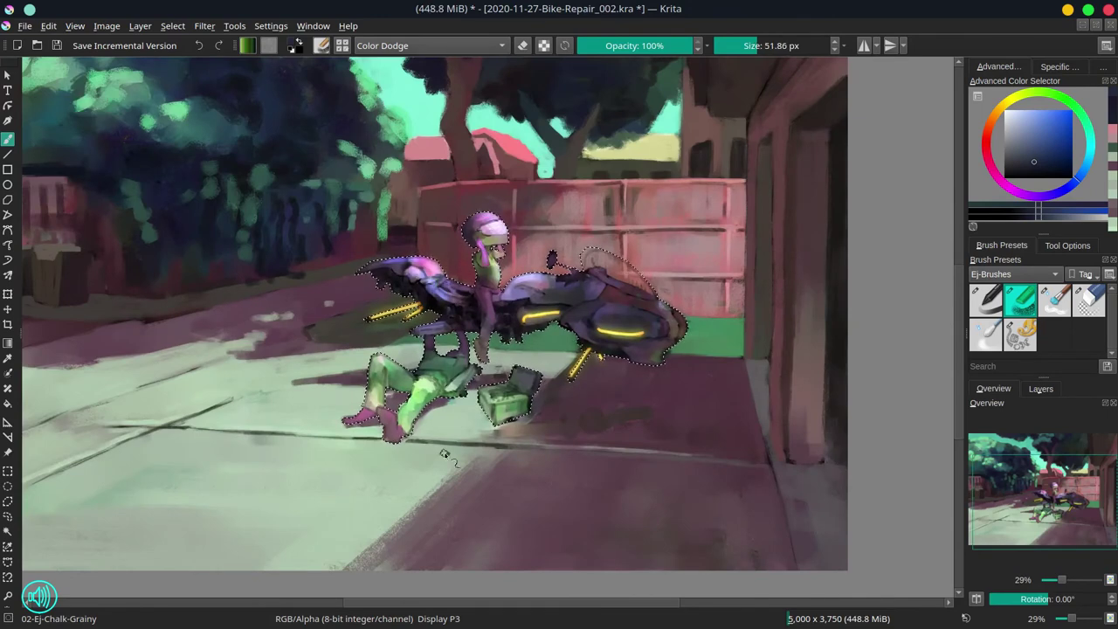
Refine the bike's mirror with sampled dark purple using a Normal-mode brush of about 10 px.
{"action": "scroll", "coordinate": [525, 273], "scroll_direction": "up", "scroll_amount": 3}
{"action": "key", "text": "bracketleft"}
{"action": "key", "text": "bracketleft"}
{"action": "key", "text": "bracketleft"}
{"action": "key", "text": "bracketleft"}
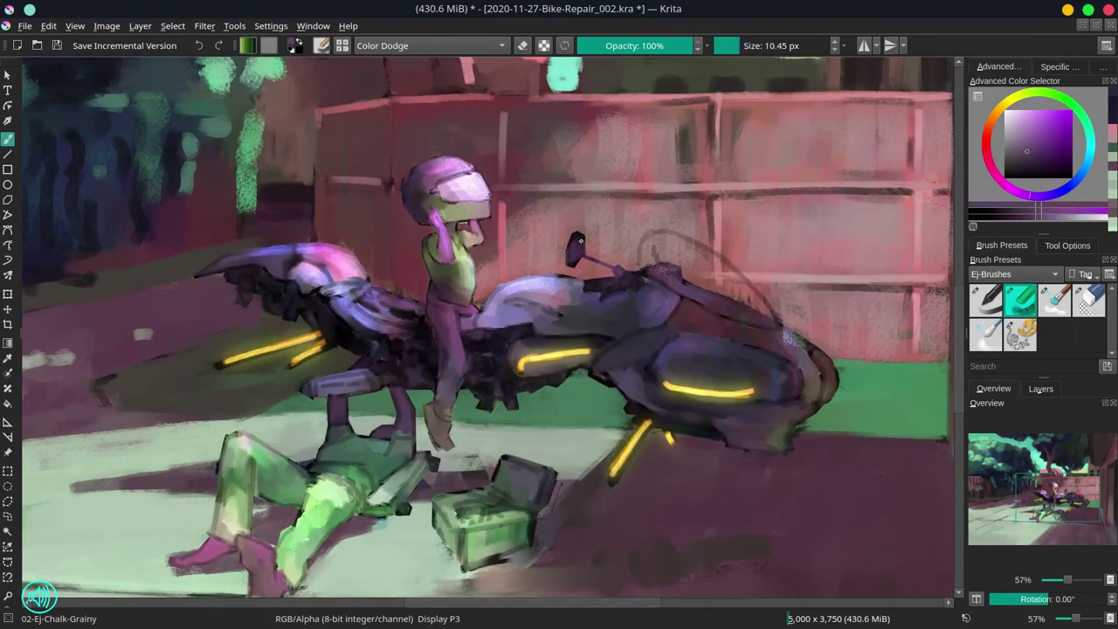
{"action": "left_click", "coordinate": [471, 47]}
{"action": "left_click", "coordinate": [464, 94]}
{"action": "left_click", "coordinate": [581, 245], "text": "ctrl"}
{"action": "left_click", "coordinate": [576, 253], "text": "ctrl"}
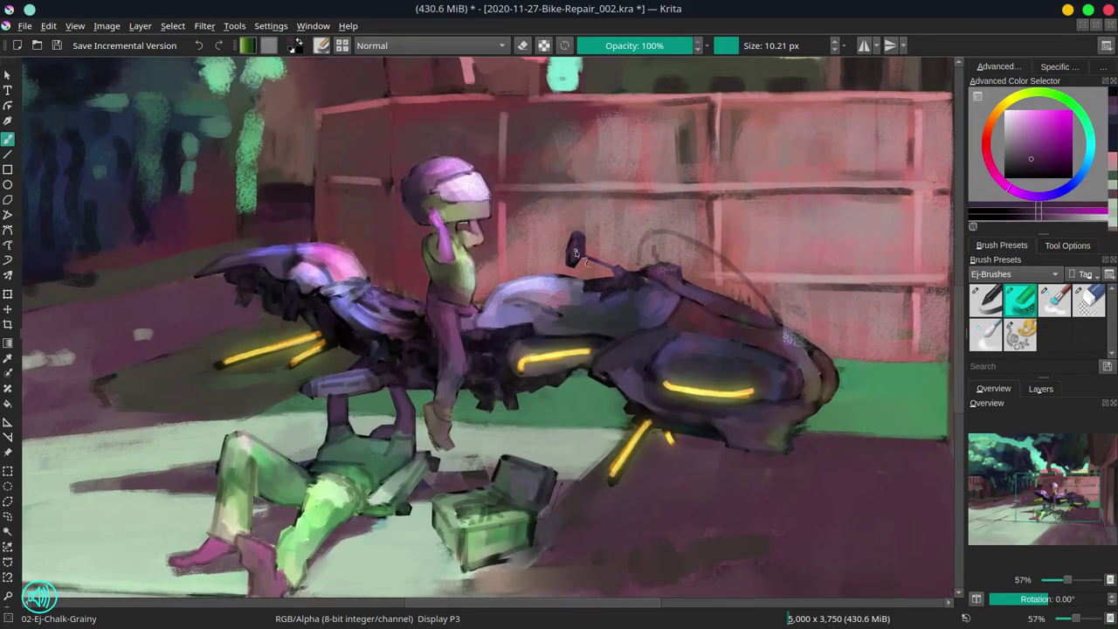
Paint the handlebar grip and its joint below the mirror with sampled dark purple tones.
{"action": "left_click", "coordinate": [615, 270], "text": "ctrl"}
{"action": "left_click", "coordinate": [621, 270], "text": "ctrl"}
{"action": "mouse_move", "coordinate": [617, 270]}
{"action": "left_mouse_down"}
{"action": "mouse_move", "coordinate": [631, 278]}
{"action": "mouse_move", "coordinate": [586, 285]}
{"action": "mouse_move", "coordinate": [598, 292]}
{"action": "mouse_move", "coordinate": [643, 269]}
{"action": "mouse_move", "coordinate": [634, 282]}
{"action": "left_mouse_up"}
{"action": "left_click", "coordinate": [598, 296], "text": "ctrl"}
{"action": "left_click", "coordinate": [622, 278], "text": "ctrl"}
{"action": "left_click", "coordinate": [640, 269], "text": "ctrl"}
{"action": "left_click", "coordinate": [632, 281], "text": "ctrl"}
{"action": "left_click", "coordinate": [625, 282], "text": "ctrl"}
{"action": "left_click_drag", "start_coordinate": [610, 299], "coordinate": [643, 288], "text": "shift"}
{"action": "left_click", "coordinate": [605, 299], "text": "ctrl"}
{"action": "left_click", "coordinate": [603, 300], "text": "ctrl"}
Paint a dark crease and soft sampled purple shading on the bike's fuel tank.
{"action": "mouse_move", "coordinate": [601, 306]}
{"action": "left_mouse_down", "text": "shift"}
{"action": "mouse_move", "coordinate": [570, 325]}
{"action": "mouse_move", "coordinate": [603, 331]}
{"action": "mouse_move", "coordinate": [650, 289]}
{"action": "mouse_move", "coordinate": [593, 312]}
{"action": "mouse_move", "coordinate": [552, 325]}
{"action": "left_mouse_up", "text": "shift"}
{"action": "left_click", "coordinate": [597, 306], "text": "ctrl"}
{"action": "left_click", "coordinate": [556, 313], "text": "ctrl"}
{"action": "left_click", "coordinate": [528, 281], "text": "ctrl"}
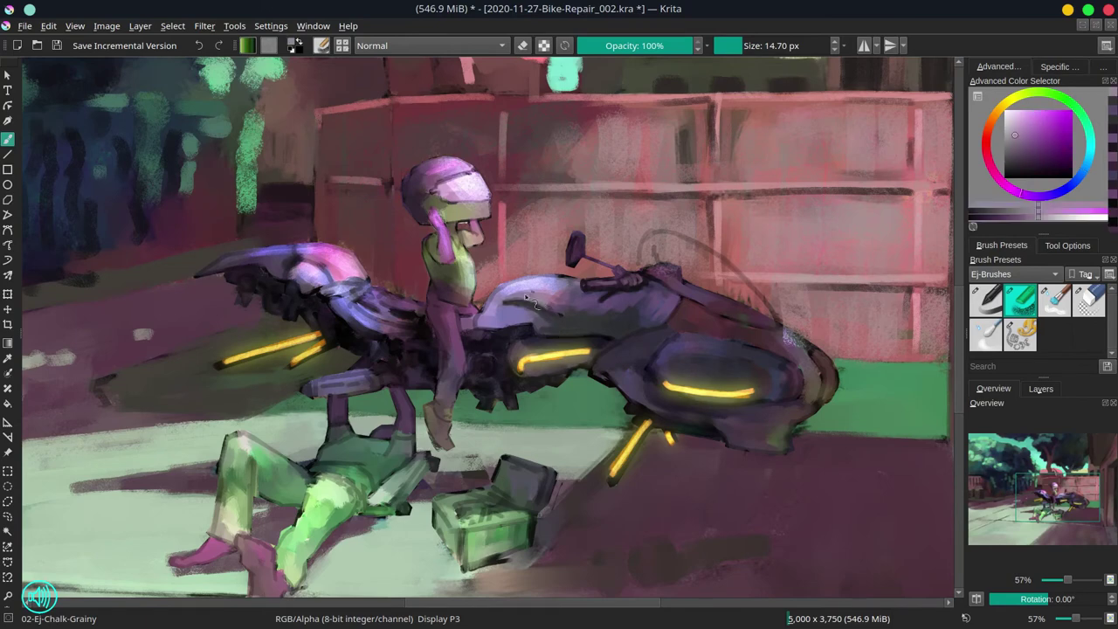
{"action": "key", "text": "bracketleft"}
{"action": "key", "text": "bracketleft"}
{"action": "key", "text": "bracketleft"}
Merge the sketch copy into the painting layer below it.
{"action": "left_click", "coordinate": [1041, 389]}
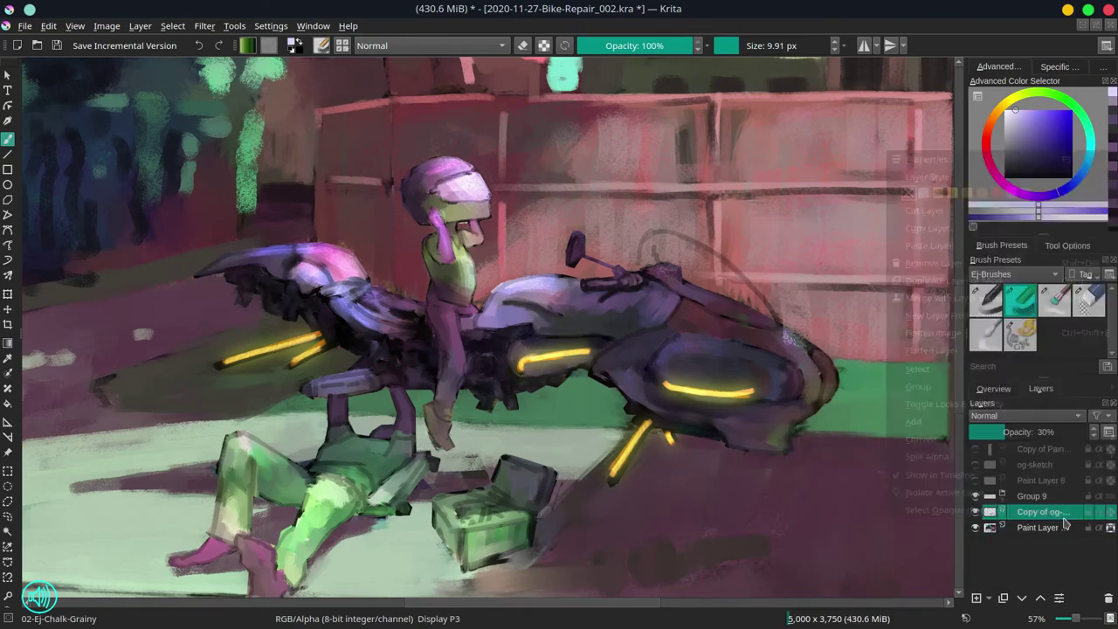
{"action": "right_click", "coordinate": [1040, 514]}
{"action": "left_click", "coordinate": [959, 290]}
{"action": "left_click", "coordinate": [993, 389]}
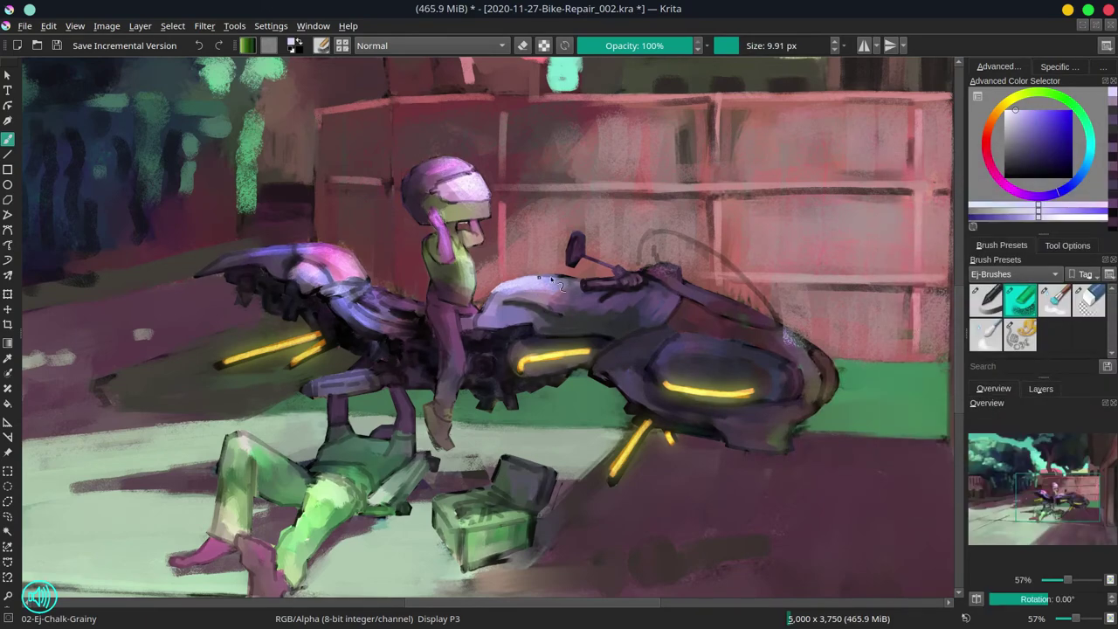
Refine the fuel tank's crease and surrounding shading with sampled dark and mid purple tones.
{"action": "left_click", "coordinate": [611, 293], "text": "ctrl"}
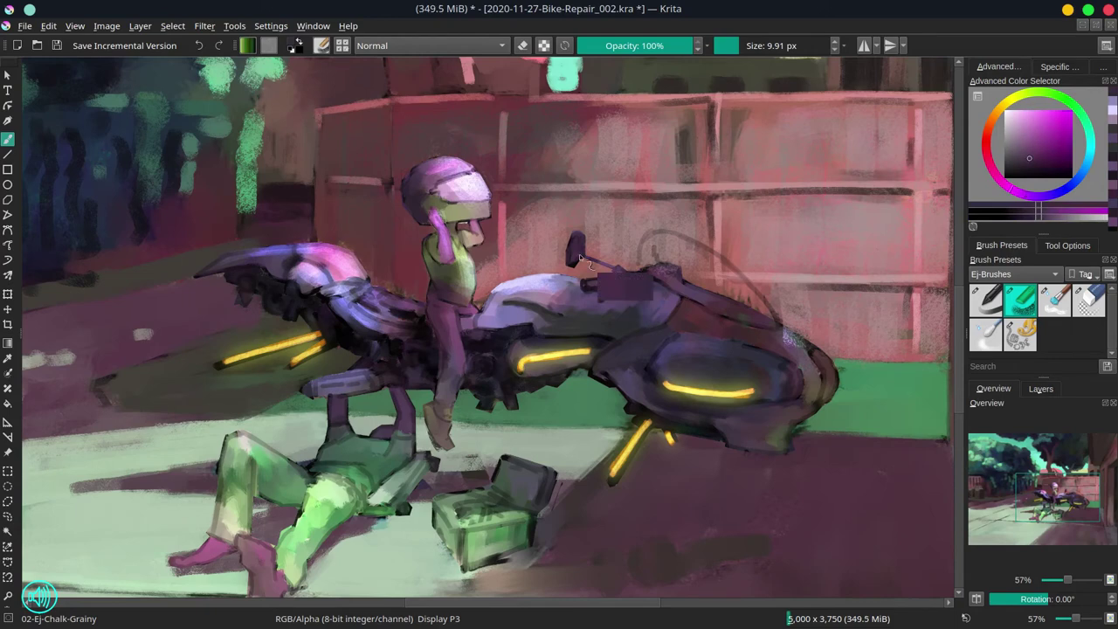
{"action": "left_click", "coordinate": [560, 314], "text": "ctrl"}
{"action": "left_click_drag", "start_coordinate": [529, 303], "coordinate": [562, 314]}
{"action": "left_click", "coordinate": [572, 305], "text": "ctrl"}
{"action": "left_click", "coordinate": [543, 297], "text": "ctrl"}
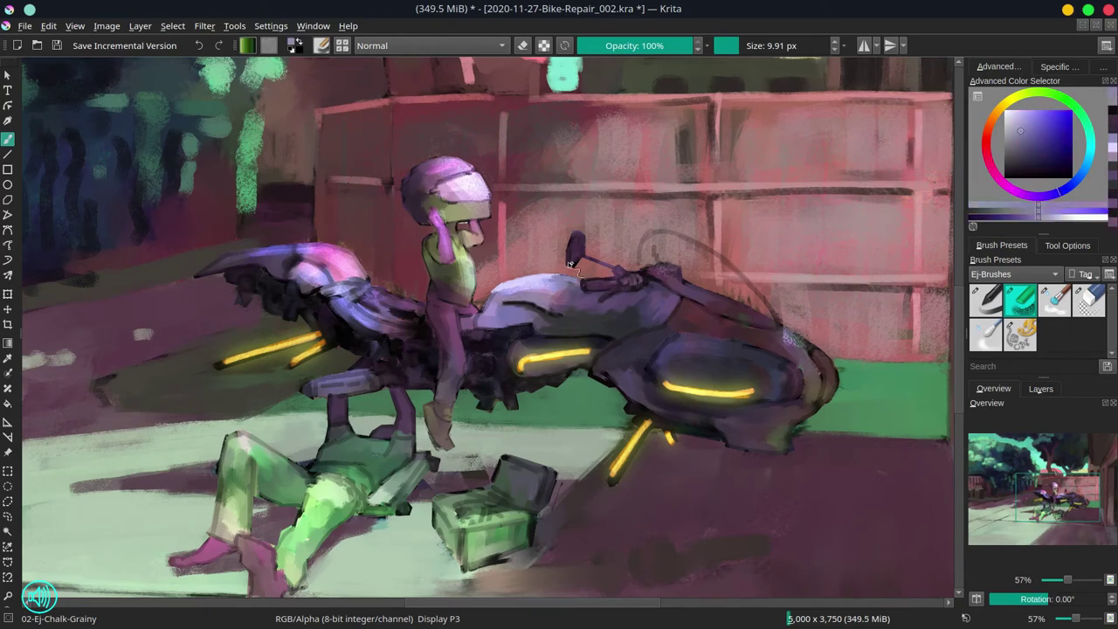
Add a light spot at the helmeted figure's hip and brighten the thigh with a Color Dodge brush.
{"action": "left_click_drag", "start_coordinate": [463, 317], "coordinate": [472, 316]}
{"action": "left_click", "coordinate": [388, 45]}
{"action": "left_click", "coordinate": [385, 33]}
{"action": "left_click", "coordinate": [456, 330], "text": "ctrl"}
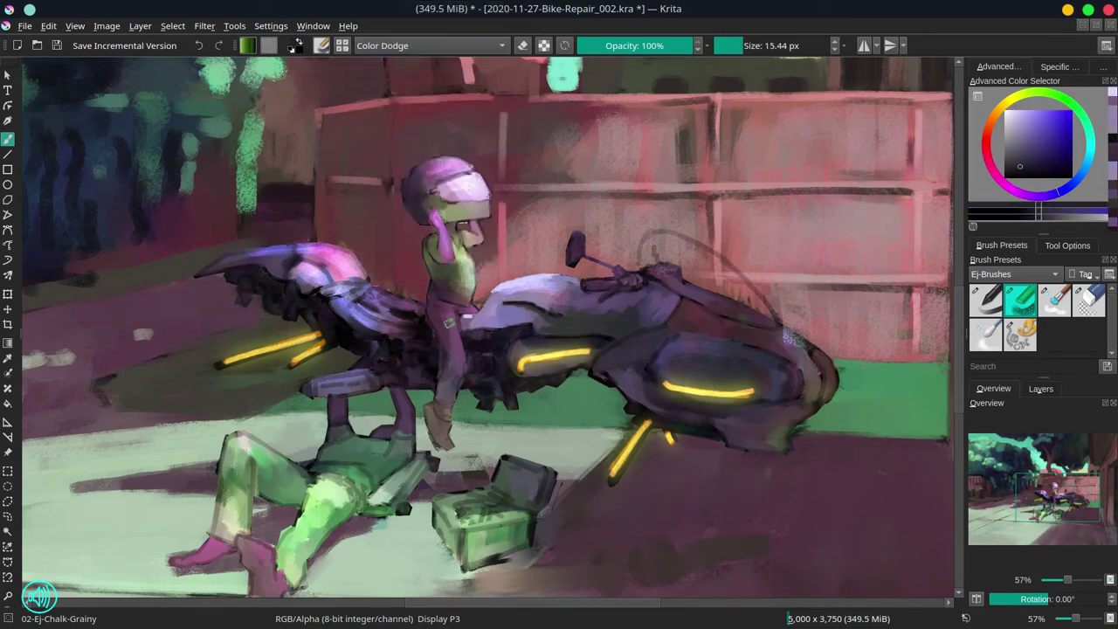
{"action": "key", "text": "bracketleft"}
{"action": "key", "text": "alt+shift+n"}
Define the helmeted figure's waist, hip and back edge with sampled dark tones in Normal mode.
{"action": "left_click", "coordinate": [447, 304], "text": "ctrl"}
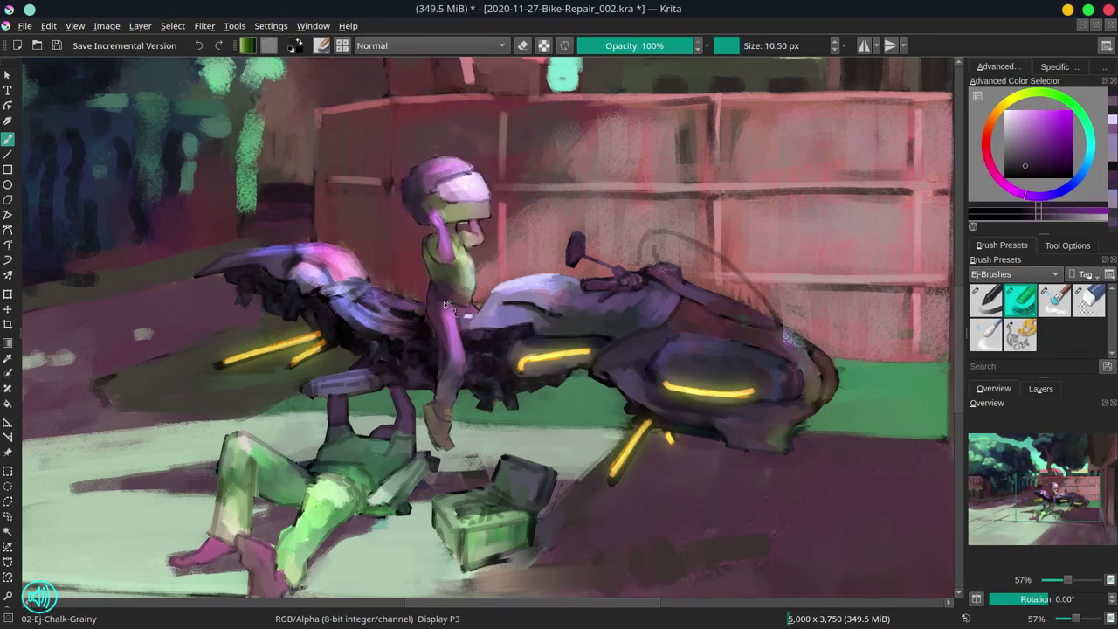
{"action": "left_click_drag", "start_coordinate": [447, 303], "coordinate": [472, 318]}
{"action": "left_click", "coordinate": [444, 279], "text": "ctrl"}
{"action": "left_click_drag", "start_coordinate": [432, 269], "coordinate": [431, 281]}
{"action": "left_click", "coordinate": [496, 330], "text": "ctrl"}
{"action": "left_click_drag", "start_coordinate": [471, 325], "coordinate": [464, 323]}
Shape the helmeted figure's thigh and lower leg with sampled light and dark purple strokes.
{"action": "key", "text": "bracketright"}
{"action": "left_click", "coordinate": [476, 336], "text": "ctrl"}
{"action": "left_click", "coordinate": [450, 322], "text": "ctrl"}
{"action": "left_click", "coordinate": [469, 340], "text": "ctrl"}
{"action": "left_click", "coordinate": [453, 342], "text": "ctrl"}
{"action": "mouse_move", "coordinate": [460, 361]}
{"action": "left_mouse_down"}
{"action": "mouse_move", "coordinate": [463, 376]}
{"action": "mouse_move", "coordinate": [438, 400]}
{"action": "left_mouse_up"}
{"action": "left_click", "coordinate": [452, 360], "text": "ctrl"}
Refine the helmeted figure's ankle and foot with small strokes in sampled brown and purple tones.
{"action": "left_click", "coordinate": [442, 416], "text": "ctrl"}
{"action": "key", "text": "bracketleft"}
{"action": "left_click", "coordinate": [446, 414], "text": "ctrl"}
{"action": "left_click", "coordinate": [430, 390], "text": "ctrl"}
{"action": "key", "text": "bracketright"}
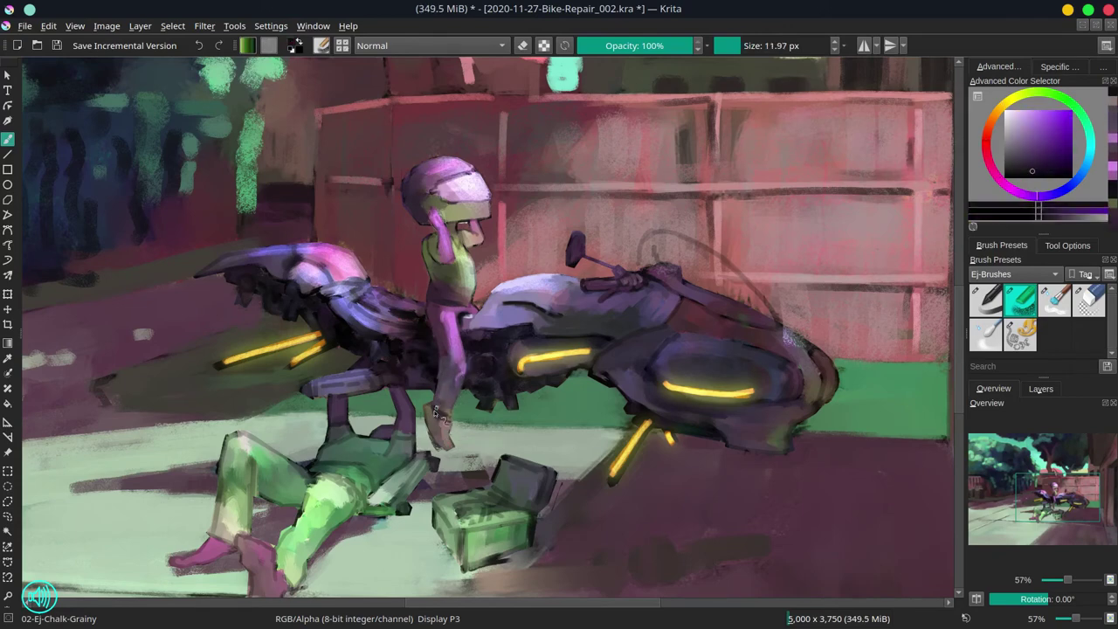
Touch up the helmeted figure's hip where it meets the seat, using sampled purple tones.
{"action": "left_click", "coordinate": [472, 507], "text": "ctrl"}
{"action": "left_click", "coordinate": [451, 295], "text": "ctrl"}
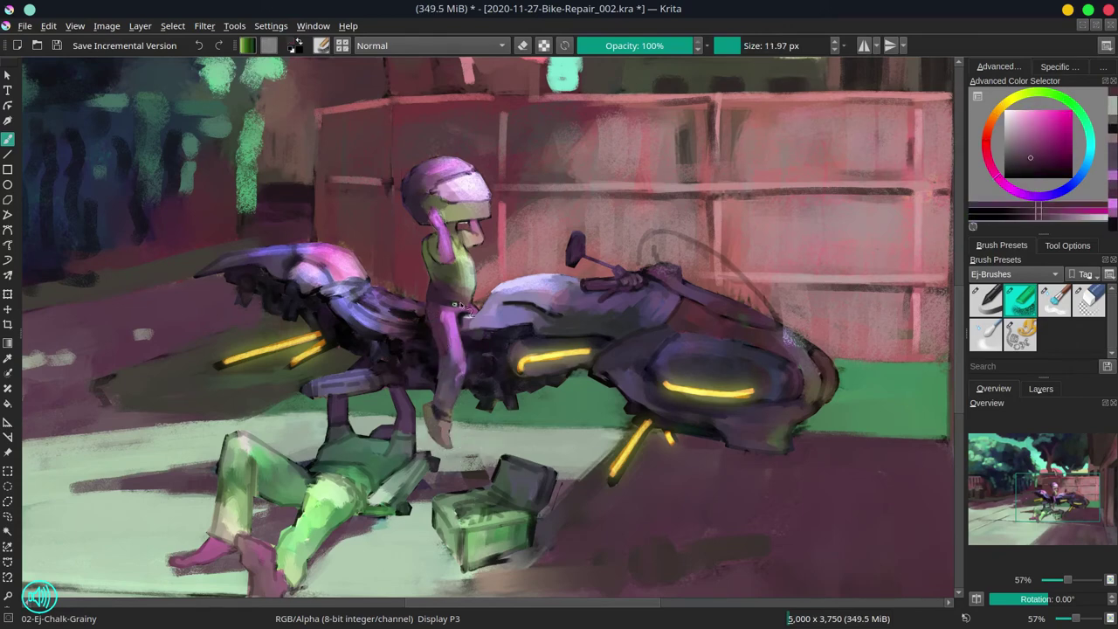
{"action": "left_click", "coordinate": [463, 306], "text": "ctrl"}
{"action": "mouse_move", "coordinate": [458, 301]}
{"action": "left_mouse_down"}
{"action": "mouse_move", "coordinate": [472, 305]}
{"action": "mouse_move", "coordinate": [470, 325]}
{"action": "left_mouse_up"}
{"action": "left_click", "coordinate": [472, 330], "text": "ctrl"}
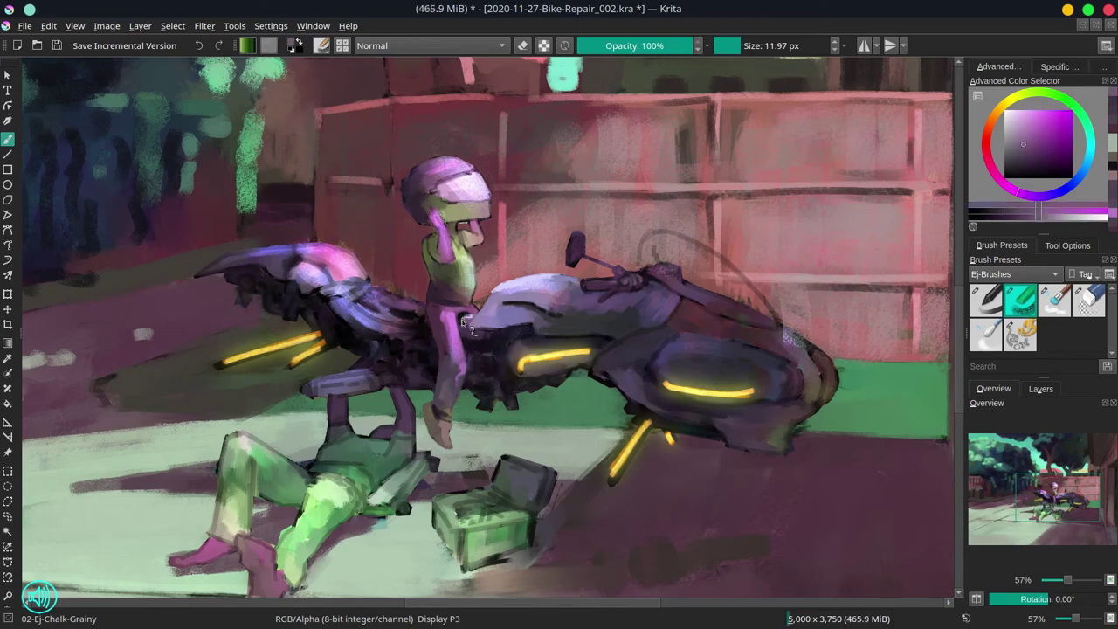
Shade the lower edge of the fuel tank with dark and mid blue-purple strokes.
{"action": "left_click", "coordinate": [536, 330], "text": "ctrl"}
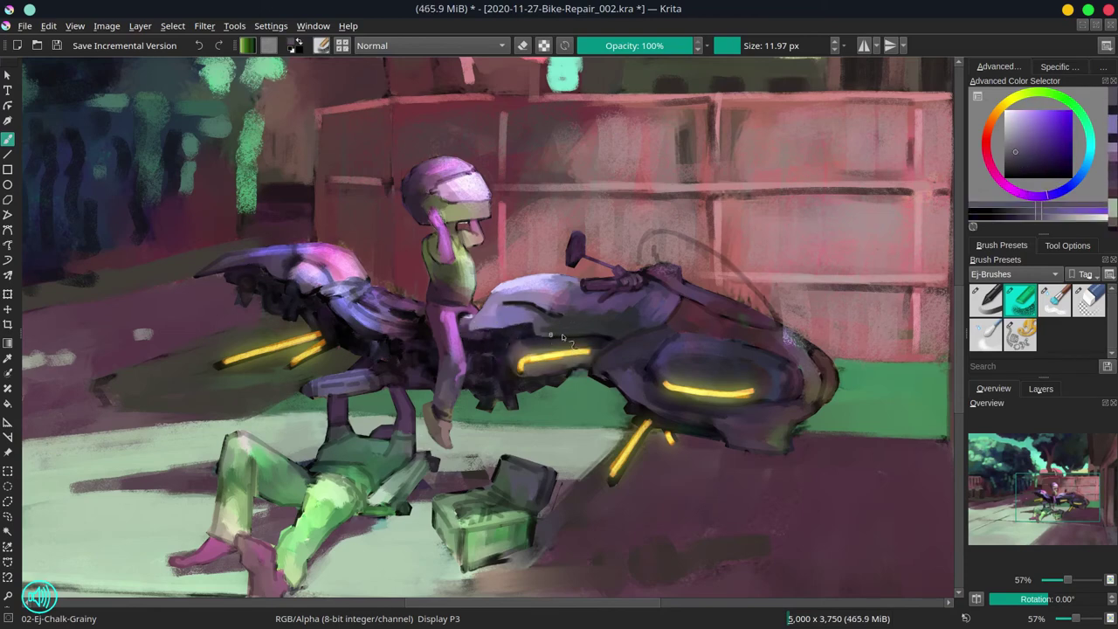
{"action": "left_click", "coordinate": [1021, 172]}
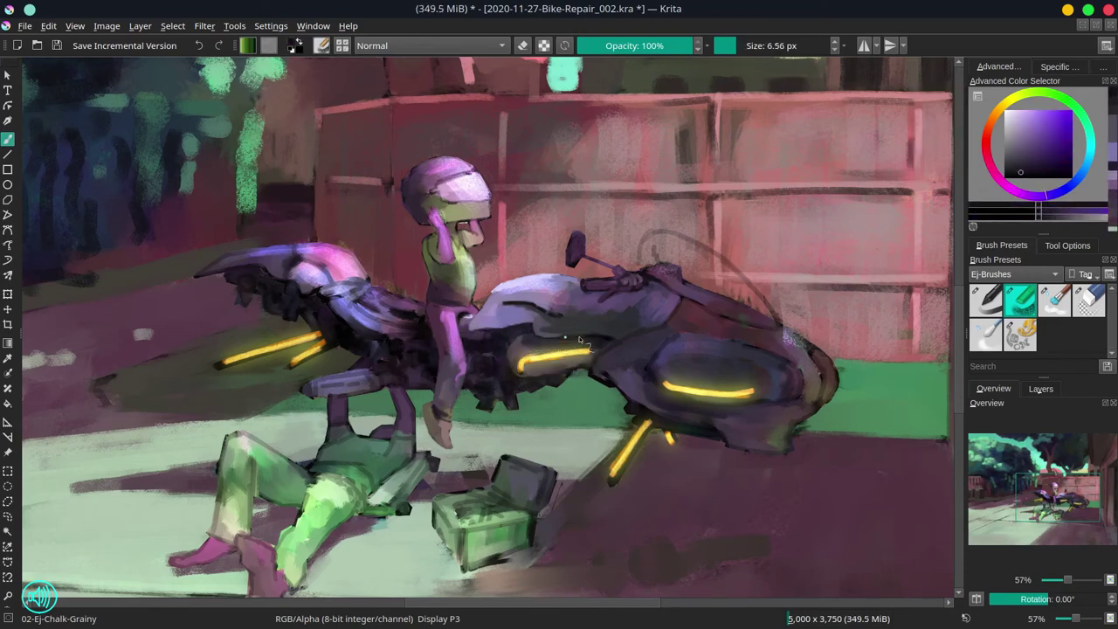
{"action": "left_click", "coordinate": [1019, 151]}
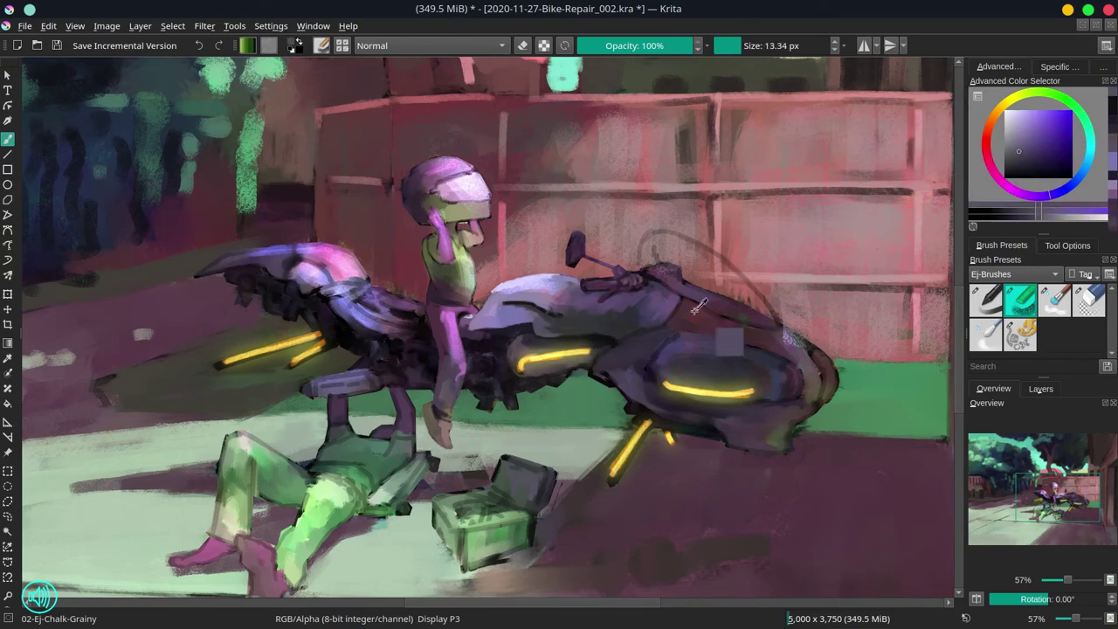
Reshape the bike's front fairing between tank and oval panel with sampled reddish-brown and purple tones.
{"action": "left_click", "coordinate": [610, 342], "text": "ctrl"}
{"action": "left_click", "coordinate": [646, 313], "text": "ctrl"}
{"action": "left_click_drag", "start_coordinate": [688, 317], "coordinate": [691, 317]}
{"action": "mouse_move", "coordinate": [609, 352]}
{"action": "left_mouse_down"}
{"action": "mouse_move", "coordinate": [674, 320]}
{"action": "mouse_move", "coordinate": [649, 331]}
{"action": "mouse_move", "coordinate": [683, 305]}
{"action": "mouse_move", "coordinate": [667, 282]}
{"action": "left_mouse_up"}
{"action": "left_click", "coordinate": [658, 332], "text": "ctrl"}
{"action": "left_click", "coordinate": [651, 330], "text": "ctrl"}
{"action": "left_click", "coordinate": [650, 330], "text": "ctrl"}
{"action": "left_click", "coordinate": [640, 292], "text": "ctrl"}
{"action": "left_click", "coordinate": [686, 301], "text": "ctrl"}
{"action": "left_click", "coordinate": [669, 279], "text": "ctrl"}
Paint the small dark piece above the handlebar and clean the fence around it with a smaller brush.
{"action": "mouse_move", "coordinate": [665, 281]}
{"action": "left_mouse_down", "text": "shift"}
{"action": "mouse_move", "coordinate": [685, 287]}
{"action": "mouse_move", "coordinate": [645, 242]}
{"action": "mouse_move", "coordinate": [685, 236]}
{"action": "left_mouse_up", "text": "shift"}
{"action": "left_click", "coordinate": [653, 259], "text": "ctrl"}
{"action": "left_click", "coordinate": [666, 250], "text": "ctrl"}
{"action": "left_click", "coordinate": [666, 224], "text": "ctrl"}
{"action": "left_click", "coordinate": [648, 245], "text": "ctrl"}
{"action": "left_click", "coordinate": [679, 241], "text": "ctrl"}
Thin the windshield's outline by painting sampled fence tones along its curved edge.
{"action": "mouse_move", "coordinate": [689, 241]}
{"action": "left_mouse_down"}
{"action": "mouse_move", "coordinate": [676, 241]}
{"action": "mouse_move", "coordinate": [727, 267]}
{"action": "mouse_move", "coordinate": [766, 311]}
{"action": "left_mouse_up"}
{"action": "left_click", "coordinate": [700, 250], "text": "ctrl"}
{"action": "left_click", "coordinate": [741, 293], "text": "ctrl"}
{"action": "left_click", "coordinate": [731, 268], "text": "ctrl"}
{"action": "left_click_drag", "start_coordinate": [731, 268], "coordinate": [769, 310]}
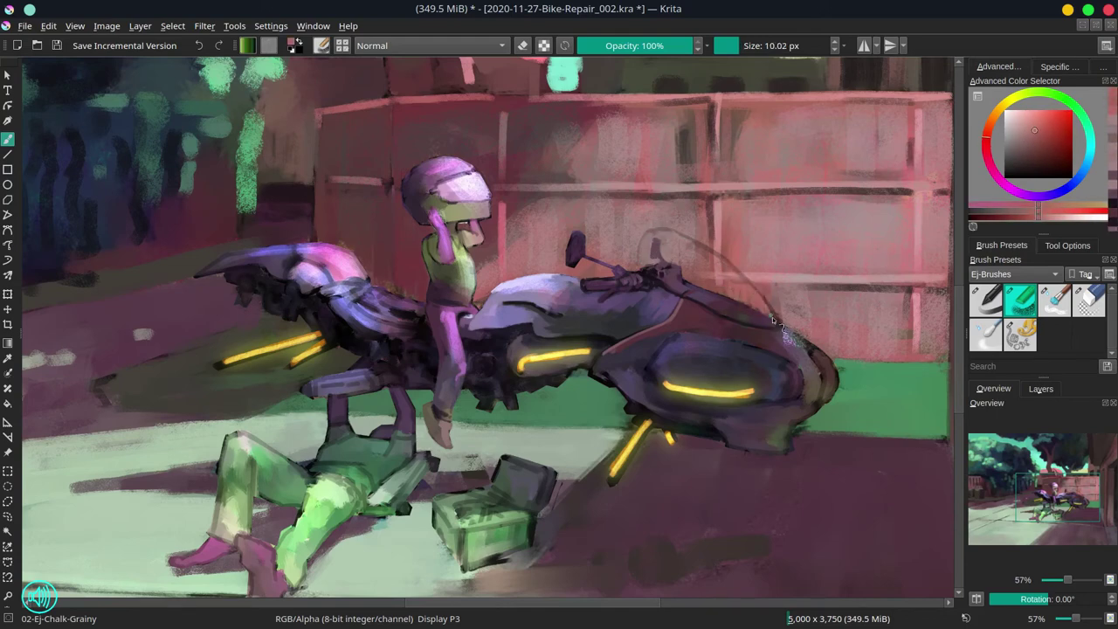
{"action": "left_click", "coordinate": [680, 237], "text": "ctrl"}
{"action": "left_click_drag", "start_coordinate": [680, 237], "coordinate": [725, 263]}
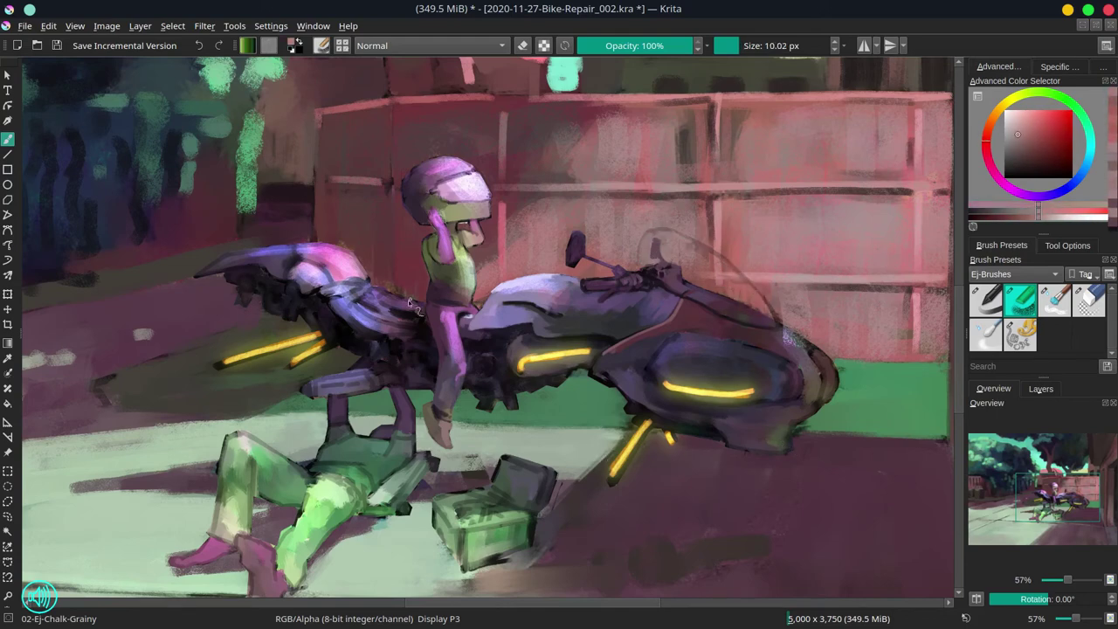
Save the painting and check the whole composition at a reduced zoom.
{"action": "left_click", "coordinate": [511, 347], "text": "ctrl"}
{"action": "key", "text": "minus"}
{"action": "key", "text": "minus"}
{"action": "key", "text": "minus"}
{"action": "key", "text": "minus"}
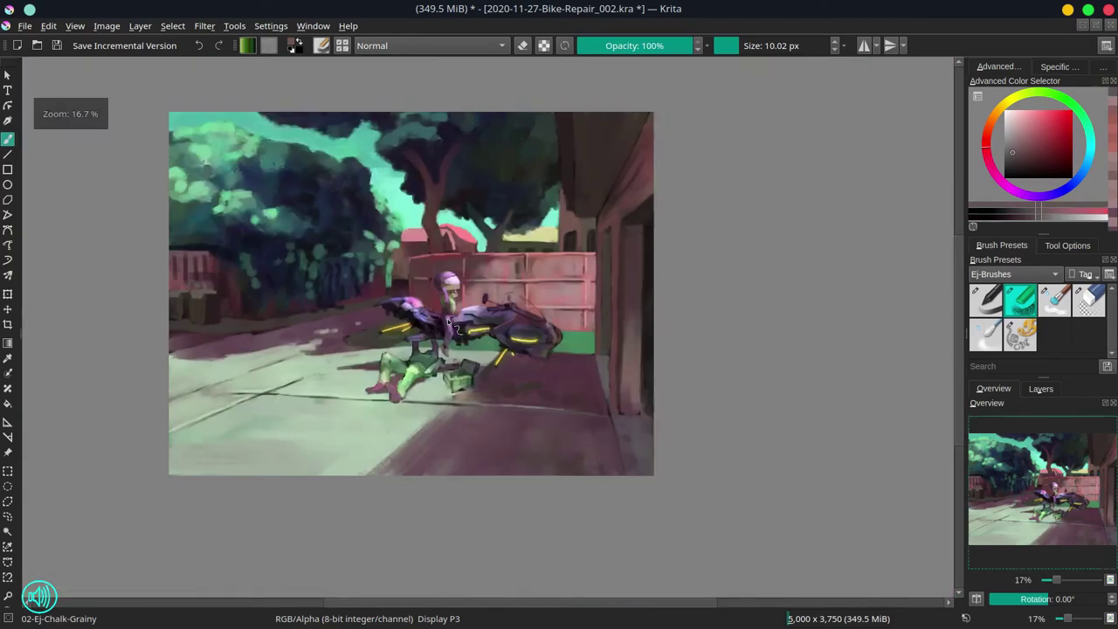
{"action": "key", "text": "ctrl+s"}
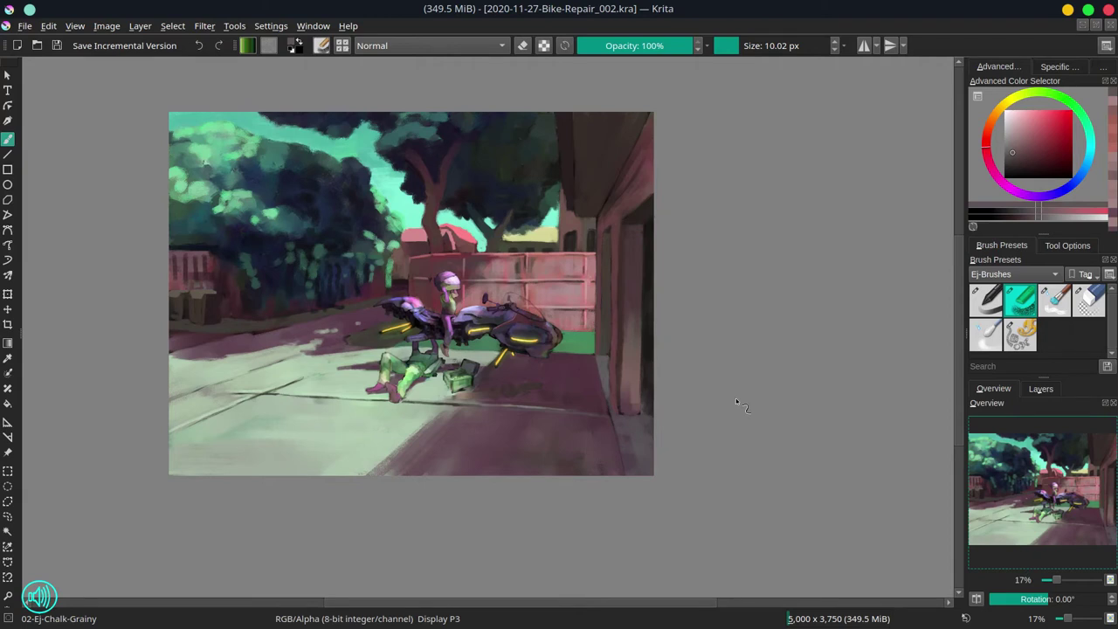
{"action": "key", "text": "minus"}
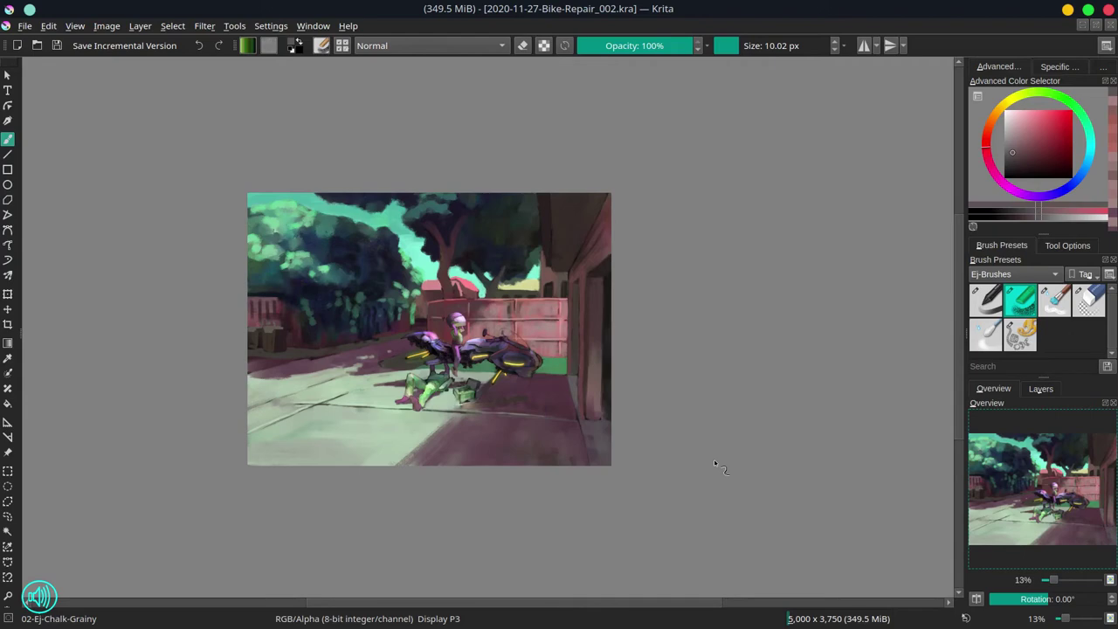
Refine the fuel tank's crease with sampled dark blue-purple tones.
{"action": "left_click_drag", "start_coordinate": [484, 358], "coordinate": [497, 283]}
{"action": "left_click", "coordinate": [522, 332], "text": "ctrl"}
{"action": "mouse_move", "coordinate": [435, 298]}
{"action": "left_mouse_down"}
{"action": "mouse_move", "coordinate": [480, 306]}
{"action": "mouse_move", "coordinate": [461, 312]}
{"action": "left_mouse_up"}
{"action": "left_click", "coordinate": [447, 295], "text": "ctrl"}
{"action": "left_click", "coordinate": [381, 393], "text": "ctrl"}
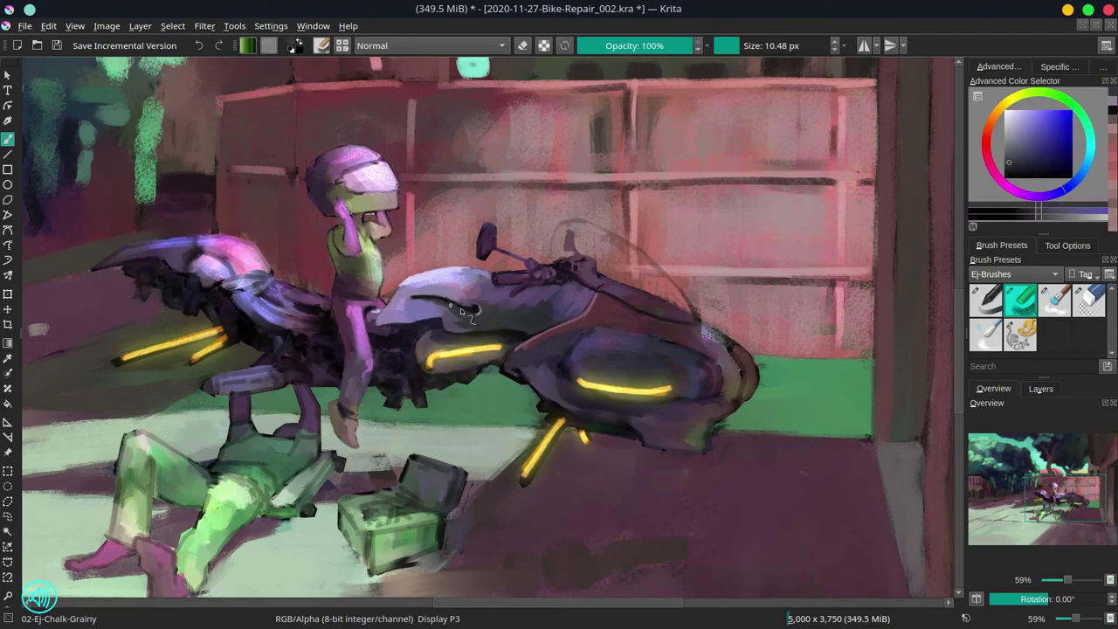
Cover the speckled patch at the windshield's base and smooth the fairing beside it with sampled tones.
{"action": "left_click", "coordinate": [702, 344], "text": "ctrl"}
{"action": "left_click_drag", "start_coordinate": [706, 328], "coordinate": [722, 340]}
{"action": "left_click", "coordinate": [643, 314], "text": "ctrl"}
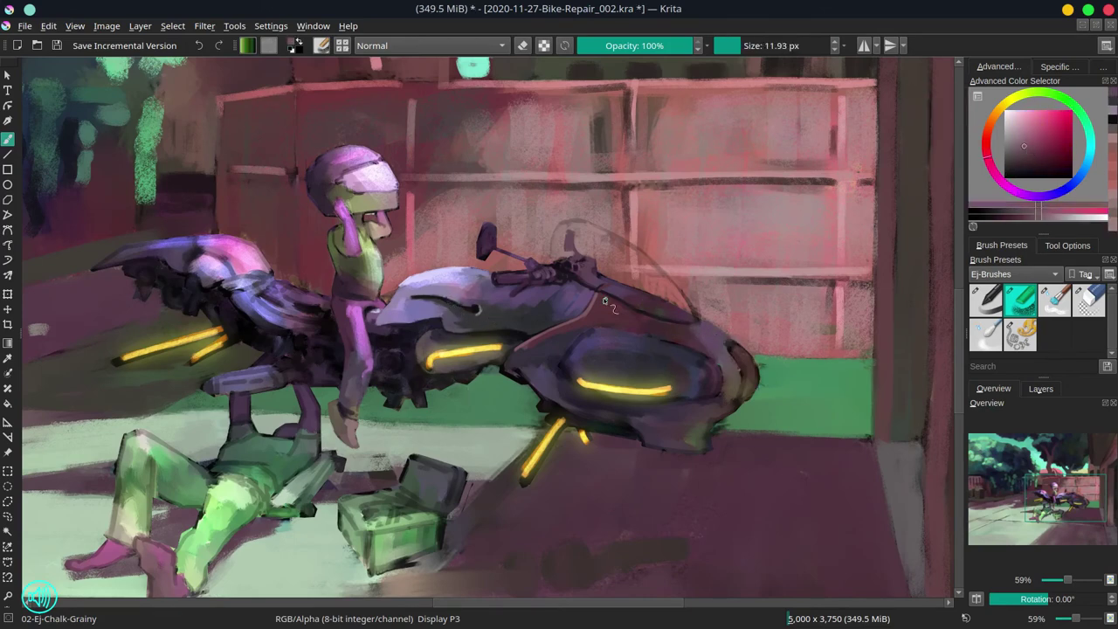
{"action": "left_click_drag", "start_coordinate": [643, 312], "coordinate": [634, 310]}
Block in the two curved headlight shapes at the bike's nose in muted grey-brown.
{"action": "left_click", "coordinate": [739, 346], "text": "ctrl"}
{"action": "mouse_move", "coordinate": [730, 348]}
{"action": "left_mouse_down"}
{"action": "mouse_move", "coordinate": [748, 378]}
{"action": "mouse_move", "coordinate": [744, 400]}
{"action": "left_mouse_up"}
{"action": "left_click", "coordinate": [767, 382], "text": "ctrl"}
{"action": "left_click", "coordinate": [739, 371], "text": "ctrl"}
{"action": "left_click_drag", "start_coordinate": [706, 365], "coordinate": [711, 397]}
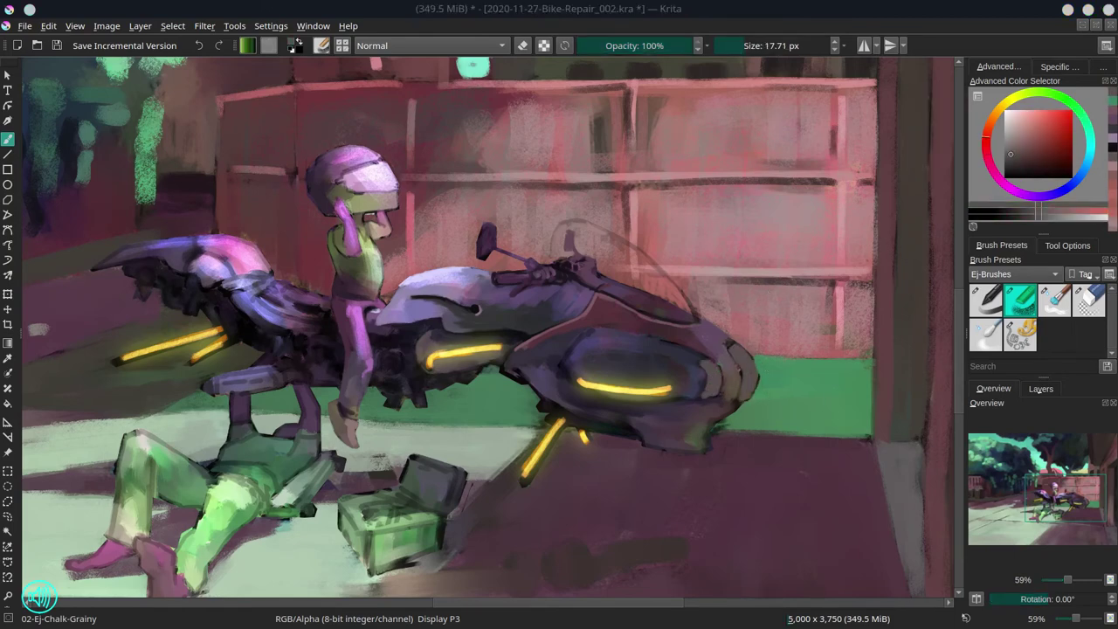
{"action": "left_click", "coordinate": [671, 343]}
{"action": "mouse_move", "coordinate": [706, 364]}
{"action": "left_mouse_down"}
{"action": "mouse_move", "coordinate": [748, 352]}
{"action": "mouse_move", "coordinate": [755, 369]}
{"action": "mouse_move", "coordinate": [716, 377]}
{"action": "mouse_move", "coordinate": [743, 360]}
{"action": "mouse_move", "coordinate": [754, 371]}
{"action": "mouse_move", "coordinate": [747, 355]}
{"action": "mouse_move", "coordinate": [762, 374]}
{"action": "mouse_move", "coordinate": [747, 355]}
{"action": "mouse_move", "coordinate": [749, 387]}
{"action": "left_mouse_up"}
Darken the lower front fairing below the glowing yellow strip with sampled purple tones.
{"action": "left_click", "coordinate": [748, 390], "text": "ctrl"}
{"action": "left_click_drag", "start_coordinate": [624, 399], "coordinate": [632, 400]}
{"action": "left_click", "coordinate": [628, 409], "text": "ctrl"}
{"action": "left_click_drag", "start_coordinate": [539, 365], "coordinate": [559, 398]}
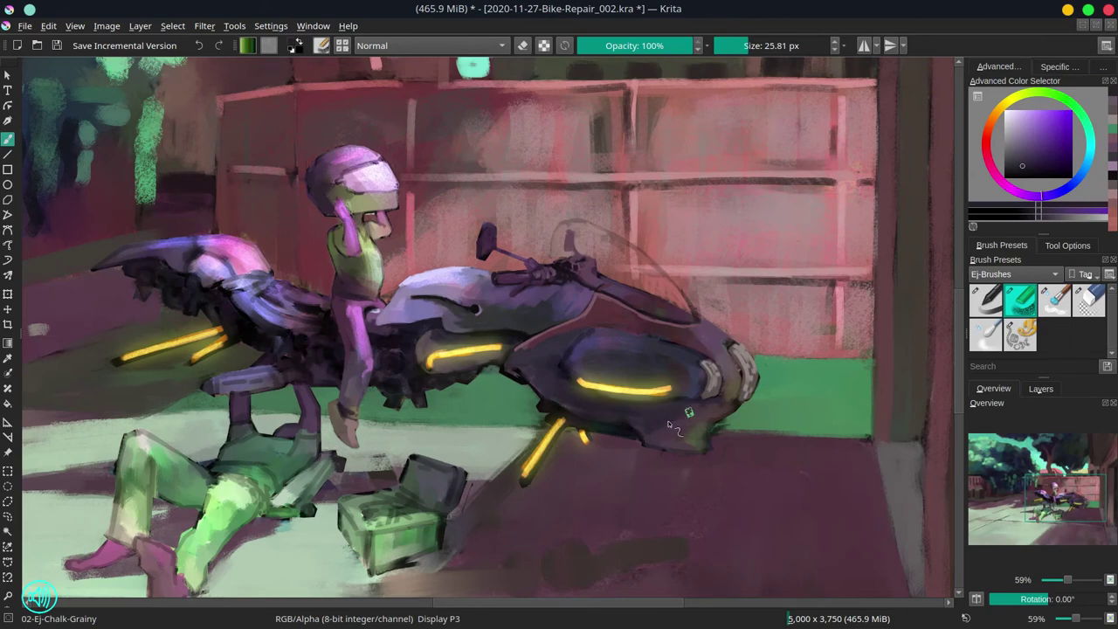
Define the fairing's underside and rear edge with sampled ground and dark purple tones.
{"action": "left_click", "coordinate": [732, 421], "text": "ctrl"}
{"action": "mouse_move", "coordinate": [688, 412]}
{"action": "left_mouse_down"}
{"action": "mouse_move", "coordinate": [706, 434]}
{"action": "mouse_move", "coordinate": [721, 431]}
{"action": "left_mouse_up"}
{"action": "left_click", "coordinate": [732, 442], "text": "ctrl"}
{"action": "left_click", "coordinate": [773, 411], "text": "ctrl"}
{"action": "left_click", "coordinate": [727, 389], "text": "ctrl"}
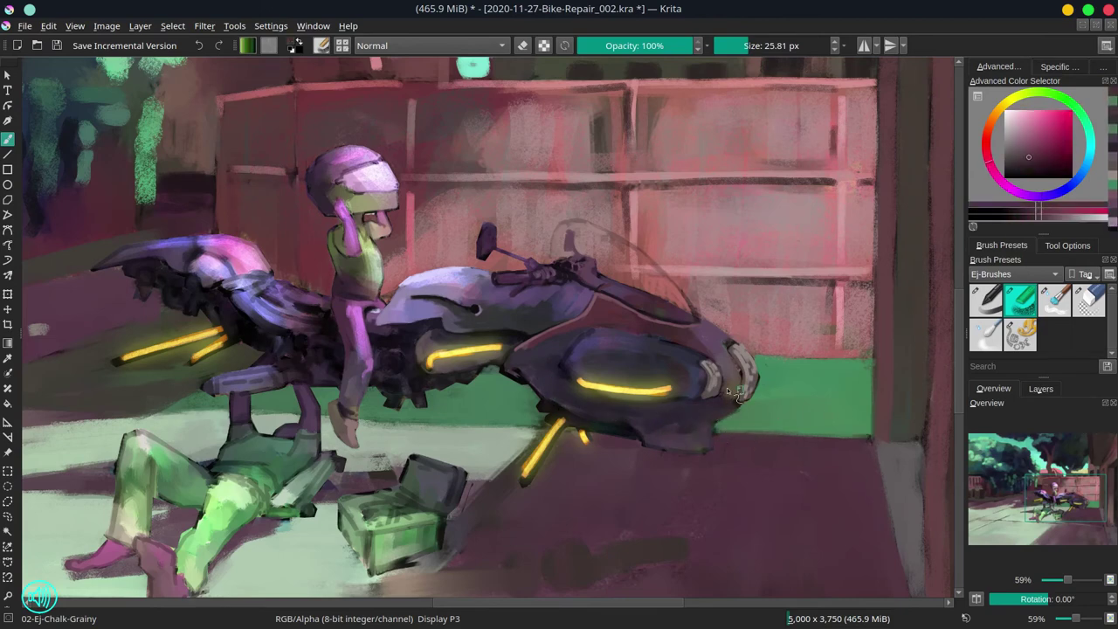
{"action": "left_click", "coordinate": [589, 400], "text": "ctrl"}
{"action": "mouse_move", "coordinate": [573, 404]}
{"action": "left_mouse_down"}
{"action": "mouse_move", "coordinate": [533, 383]}
{"action": "mouse_move", "coordinate": [645, 427]}
{"action": "left_mouse_up"}
{"action": "left_click_drag", "start_coordinate": [519, 371], "coordinate": [540, 395]}
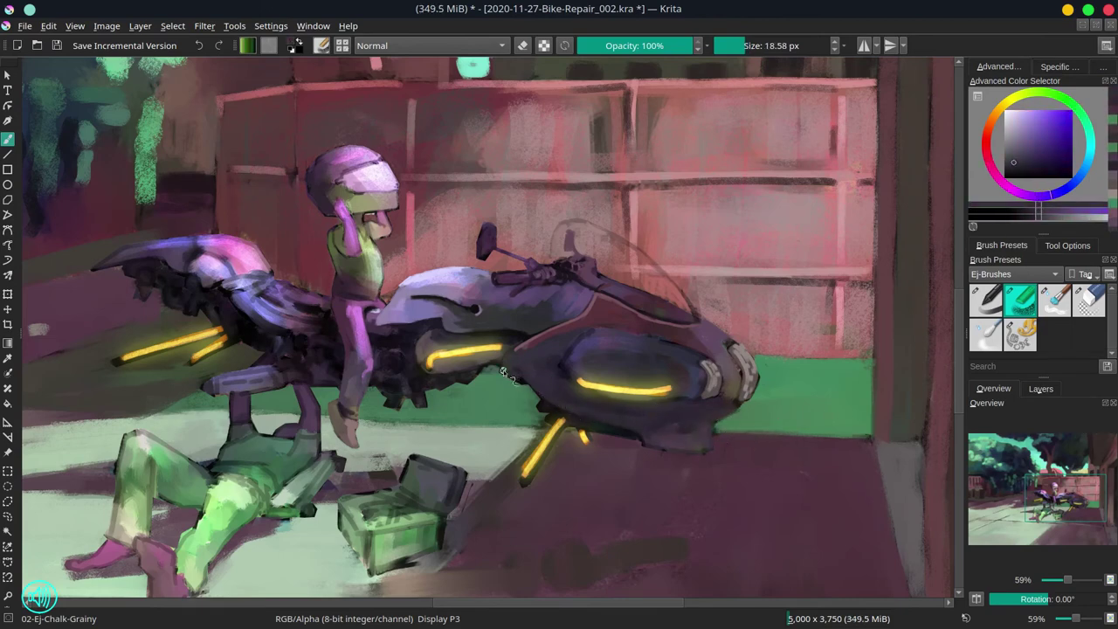
Shade the oval panel and extend the reddish-brown fairing around it with sampled colours.
{"action": "left_click", "coordinate": [622, 369], "text": "ctrl"}
{"action": "left_click_drag", "start_coordinate": [611, 363], "coordinate": [594, 353]}
{"action": "left_click", "coordinate": [603, 325], "text": "ctrl"}
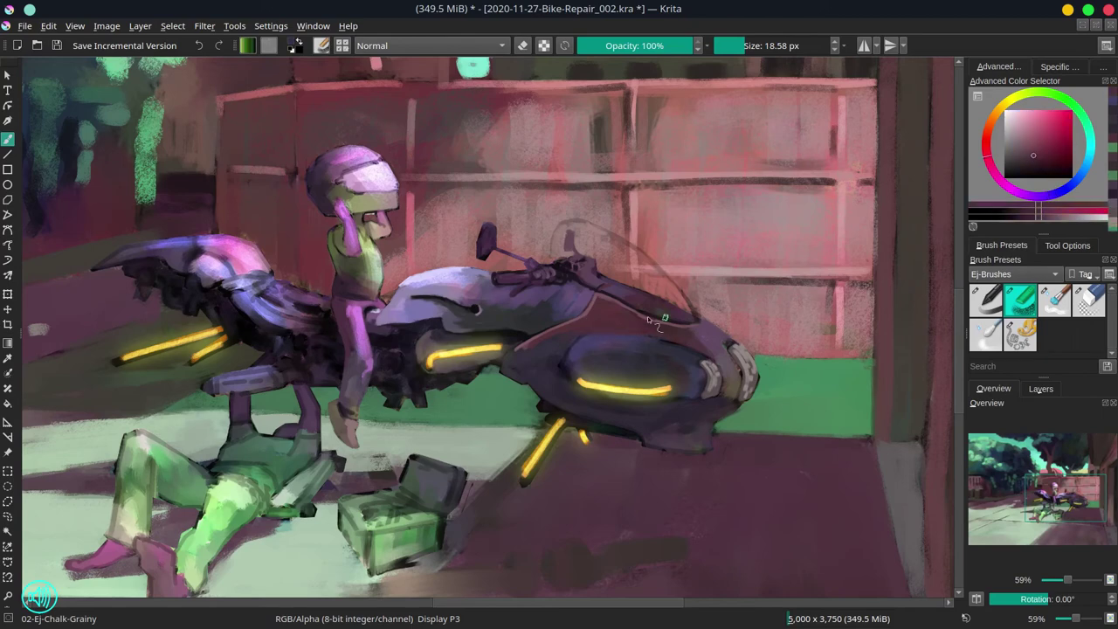
{"action": "left_click", "coordinate": [669, 359], "text": "ctrl"}
{"action": "left_click", "coordinate": [549, 371], "text": "ctrl"}
{"action": "left_click", "coordinate": [700, 390], "text": "ctrl"}
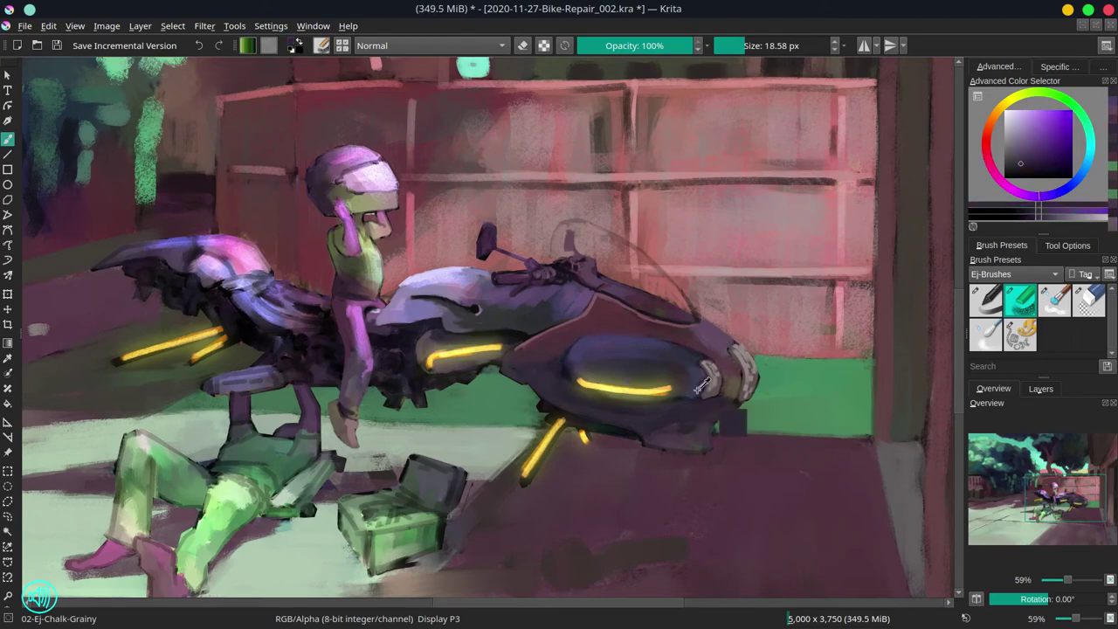
Blend the fairing's lower half and the front end of the oval panel with sampled dark purple tones.
{"action": "left_click", "coordinate": [649, 406], "text": "ctrl"}
{"action": "left_click_drag", "start_coordinate": [649, 407], "coordinate": [645, 403]}
{"action": "left_click", "coordinate": [639, 405], "text": "ctrl"}
{"action": "left_click", "coordinate": [566, 373], "text": "ctrl"}
{"action": "left_click", "coordinate": [653, 406], "text": "ctrl"}
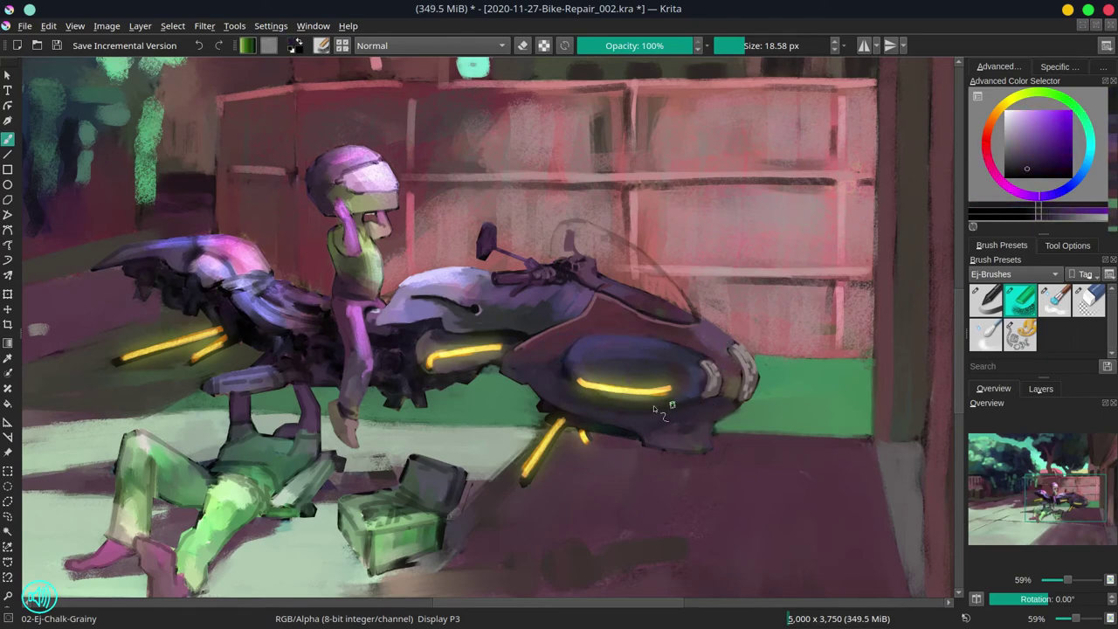
{"action": "left_click", "coordinate": [696, 370], "text": "ctrl"}
{"action": "left_click_drag", "start_coordinate": [698, 374], "coordinate": [692, 385]}
{"action": "left_click", "coordinate": [723, 393], "text": "ctrl"}
{"action": "left_click", "coordinate": [662, 437], "text": "ctrl"}
{"action": "left_click_drag", "start_coordinate": [662, 439], "coordinate": [672, 444]}
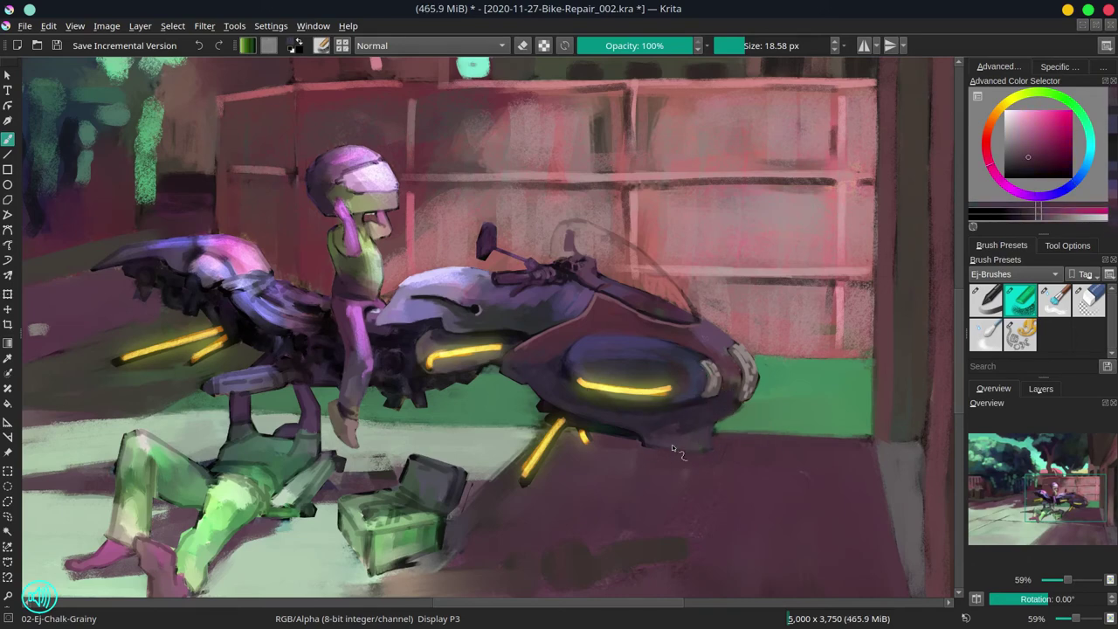
Detail the headlights at the bike's nose with light grey highlights and darker grey-brown accents.
{"action": "left_click", "coordinate": [725, 424], "text": "ctrl"}
{"action": "left_click", "coordinate": [724, 414], "text": "ctrl"}
{"action": "left_click", "coordinate": [762, 376], "text": "ctrl"}
{"action": "left_click", "coordinate": [749, 365], "text": "ctrl"}
{"action": "left_click", "coordinate": [1011, 124]}
{"action": "left_click_drag", "start_coordinate": [719, 369], "coordinate": [715, 360], "text": "shift"}
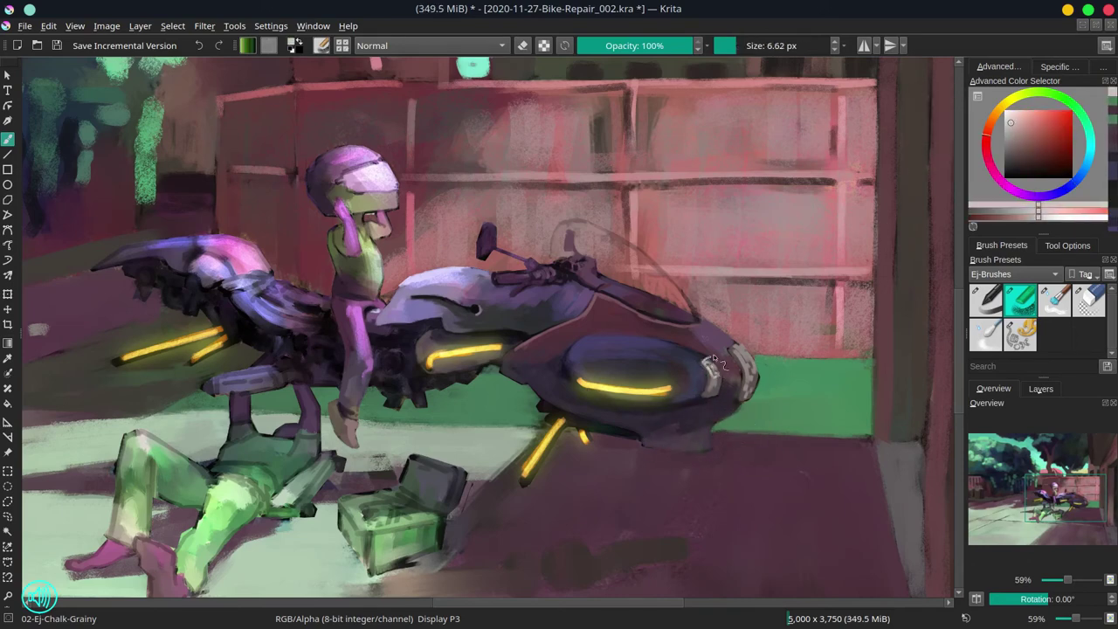
{"action": "left_click", "coordinate": [1013, 151]}
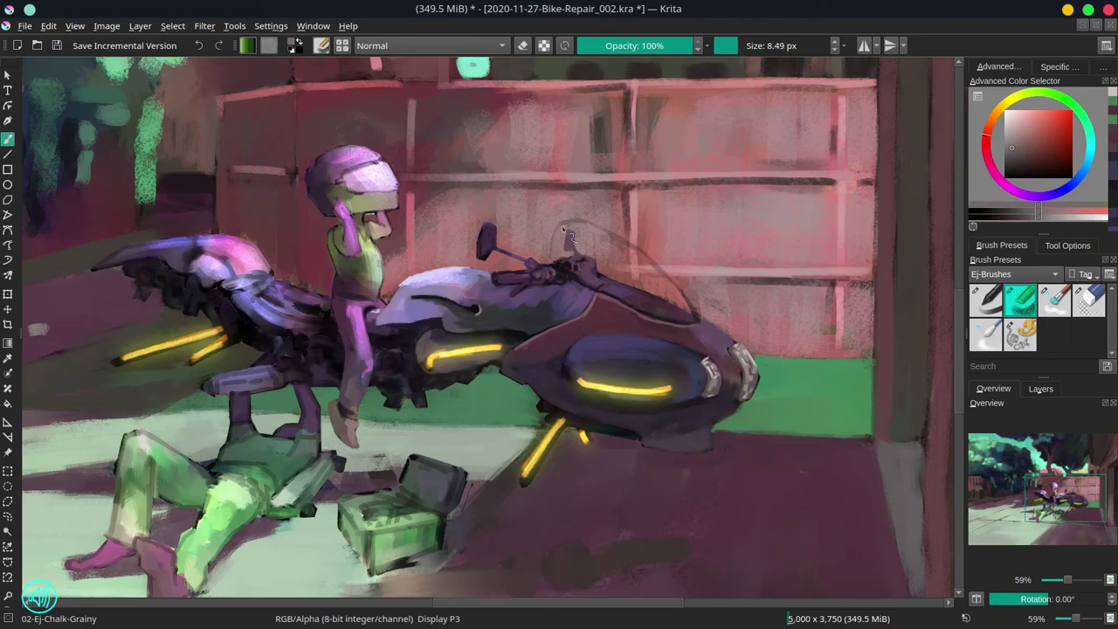
Repaint the windshield's curved outline with progressively lighter grey strokes using a fine brush.
{"action": "left_click_drag", "start_coordinate": [567, 231], "coordinate": [588, 226]}
{"action": "left_click", "coordinate": [603, 234], "text": "ctrl"}
{"action": "left_click_drag", "start_coordinate": [602, 238], "coordinate": [602, 237], "text": "shift"}
{"action": "mouse_move", "coordinate": [639, 253]}
{"action": "left_mouse_down"}
{"action": "mouse_move", "coordinate": [596, 229]}
{"action": "mouse_move", "coordinate": [680, 291]}
{"action": "left_mouse_up"}
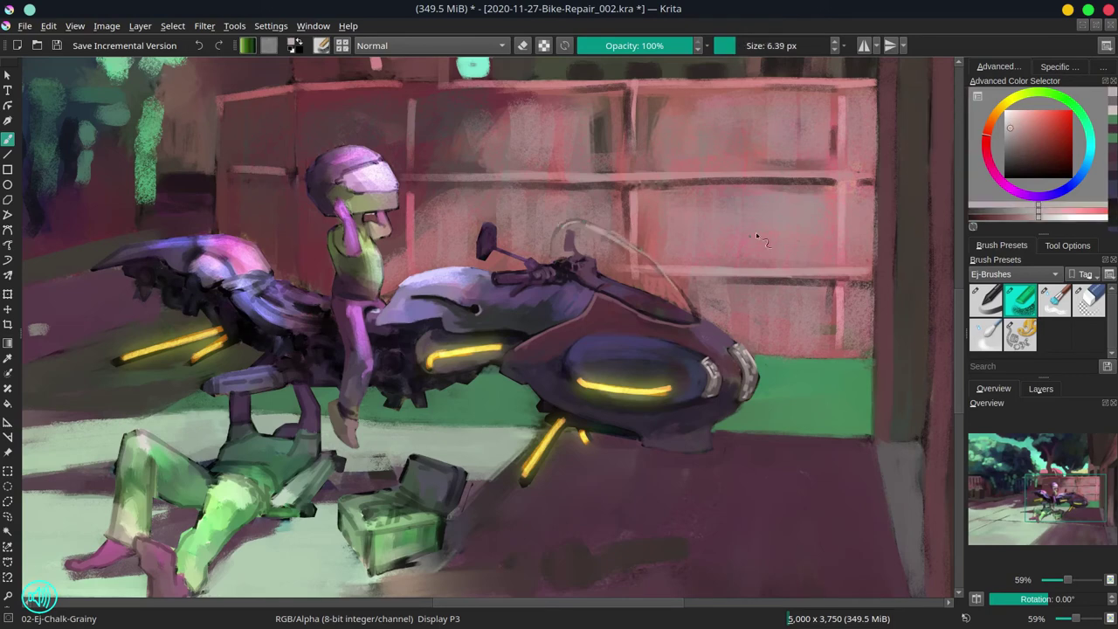
{"action": "left_click", "coordinate": [1010, 119]}
{"action": "left_click_drag", "start_coordinate": [606, 229], "coordinate": [615, 230], "text": "shift"}
{"action": "mouse_move", "coordinate": [588, 225]}
{"action": "left_mouse_down"}
{"action": "mouse_move", "coordinate": [653, 260]}
{"action": "mouse_move", "coordinate": [693, 307]}
{"action": "left_mouse_up"}
Touch up the mirror in sampled purple and clean the engine's lower edge with the green behind it.
{"action": "left_click", "coordinate": [514, 252], "text": "ctrl"}
{"action": "left_click_drag", "start_coordinate": [489, 228], "coordinate": [495, 235]}
{"action": "left_click_drag", "start_coordinate": [495, 234], "coordinate": [494, 234], "text": "shift"}
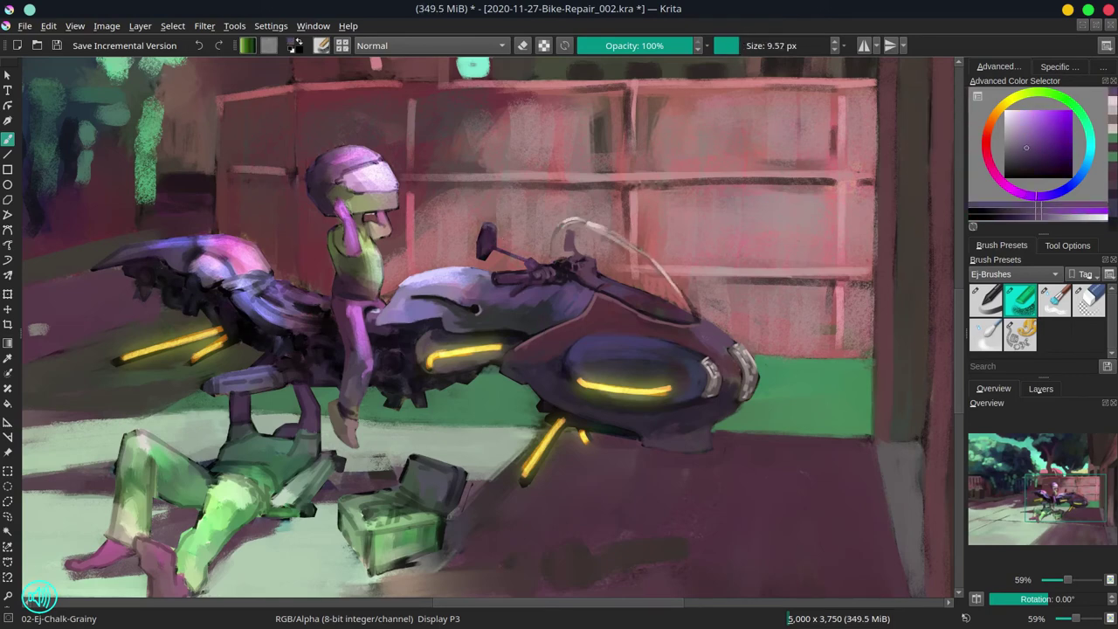
{"action": "left_click", "coordinate": [437, 358], "text": "ctrl"}
{"action": "left_click_drag", "start_coordinate": [424, 362], "coordinate": [485, 376]}
{"action": "left_click", "coordinate": [484, 381], "text": "ctrl"}
{"action": "left_click_drag", "start_coordinate": [495, 371], "coordinate": [485, 372]}
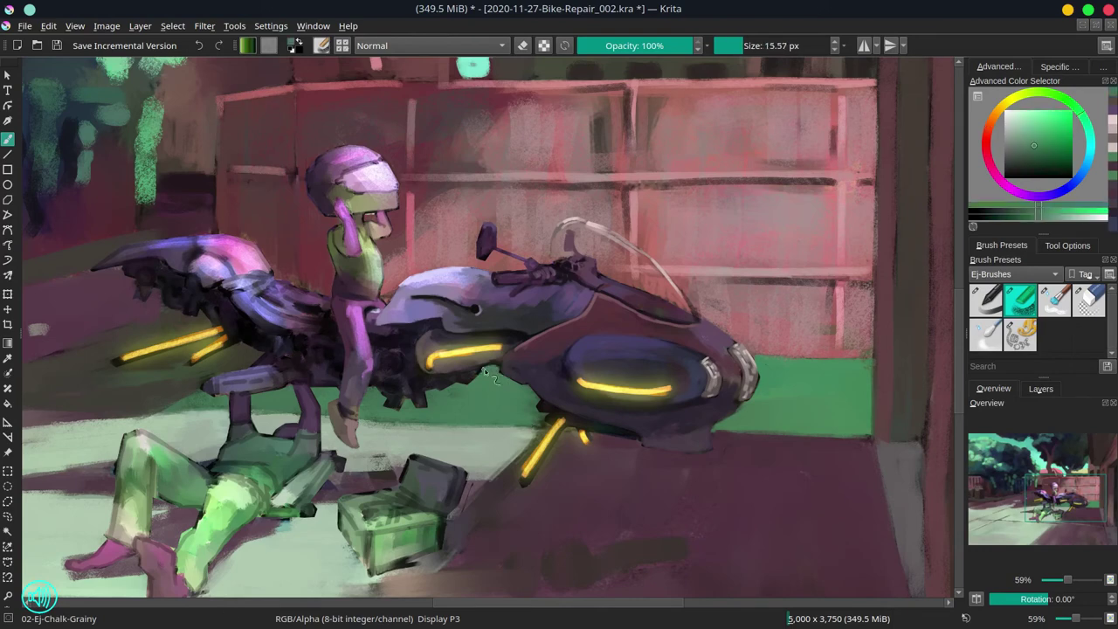
Clean the ground around the front yellow leg with sampled ground tones.
{"action": "left_click", "coordinate": [532, 431], "text": "ctrl"}
{"action": "left_click", "coordinate": [515, 463], "text": "ctrl"}
{"action": "left_click_drag", "start_coordinate": [537, 436], "coordinate": [512, 463]}
{"action": "mouse_move", "coordinate": [517, 476]}
{"action": "left_mouse_down"}
{"action": "mouse_move", "coordinate": [564, 449]}
{"action": "mouse_move", "coordinate": [526, 486]}
{"action": "left_mouse_up"}
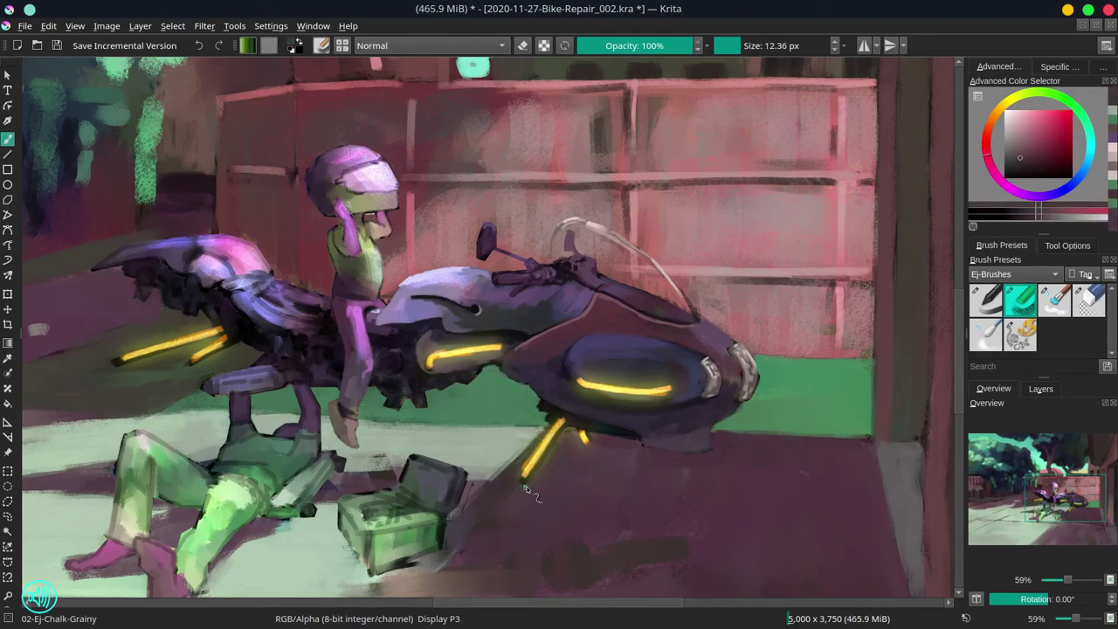
{"action": "left_click", "coordinate": [595, 461], "text": "ctrl"}
{"action": "left_click_drag", "start_coordinate": [581, 444], "coordinate": [592, 437]}
Reshape the edge of the ground shadow between the toolbox and the front yellow leg with sampled tones.
{"action": "left_click", "coordinate": [533, 508], "text": "ctrl"}
{"action": "left_click_drag", "start_coordinate": [524, 512], "coordinate": [509, 526]}
{"action": "mouse_move", "coordinate": [484, 537]}
{"action": "left_mouse_down"}
{"action": "mouse_move", "coordinate": [559, 422]}
{"action": "mouse_move", "coordinate": [463, 480]}
{"action": "mouse_move", "coordinate": [504, 486]}
{"action": "mouse_move", "coordinate": [500, 463]}
{"action": "left_mouse_up"}
{"action": "left_click", "coordinate": [427, 525], "text": "ctrl"}
{"action": "left_click", "coordinate": [467, 507], "text": "ctrl"}
{"action": "left_click", "coordinate": [517, 467], "text": "ctrl"}
{"action": "left_click_drag", "start_coordinate": [505, 457], "coordinate": [483, 494]}
{"action": "left_click", "coordinate": [460, 502], "text": "ctrl"}
Paint over the dark blotches in the shadowed ground below the bike with a large brush in sampled purple.
{"action": "scroll", "coordinate": [565, 236], "scroll_direction": "down", "scroll_amount": 2}
{"action": "left_click", "coordinate": [513, 367], "text": "ctrl"}
{"action": "left_click", "coordinate": [535, 356], "text": "ctrl"}
{"action": "left_click", "coordinate": [572, 336], "text": "ctrl"}
{"action": "left_click_drag", "start_coordinate": [559, 332], "coordinate": [544, 360]}
{"action": "left_click_drag", "start_coordinate": [629, 355], "coordinate": [701, 353], "text": "shift"}
{"action": "left_click", "coordinate": [691, 376], "text": "ctrl"}
{"action": "left_click_drag", "start_coordinate": [699, 410], "coordinate": [524, 407]}
{"action": "left_click", "coordinate": [572, 420], "text": "ctrl"}
{"action": "scroll", "coordinate": [657, 448], "scroll_direction": "down", "scroll_amount": 1}
{"action": "left_click_drag", "start_coordinate": [653, 442], "coordinate": [608, 383]}
{"action": "mouse_move", "coordinate": [589, 389]}
{"action": "left_mouse_down", "text": "shift"}
{"action": "mouse_move", "coordinate": [604, 389]}
{"action": "mouse_move", "coordinate": [510, 384]}
{"action": "mouse_move", "coordinate": [669, 361]}
{"action": "left_mouse_up", "text": "shift"}
{"action": "left_click", "coordinate": [673, 387], "text": "ctrl"}
{"action": "left_click_drag", "start_coordinate": [709, 400], "coordinate": [649, 398]}
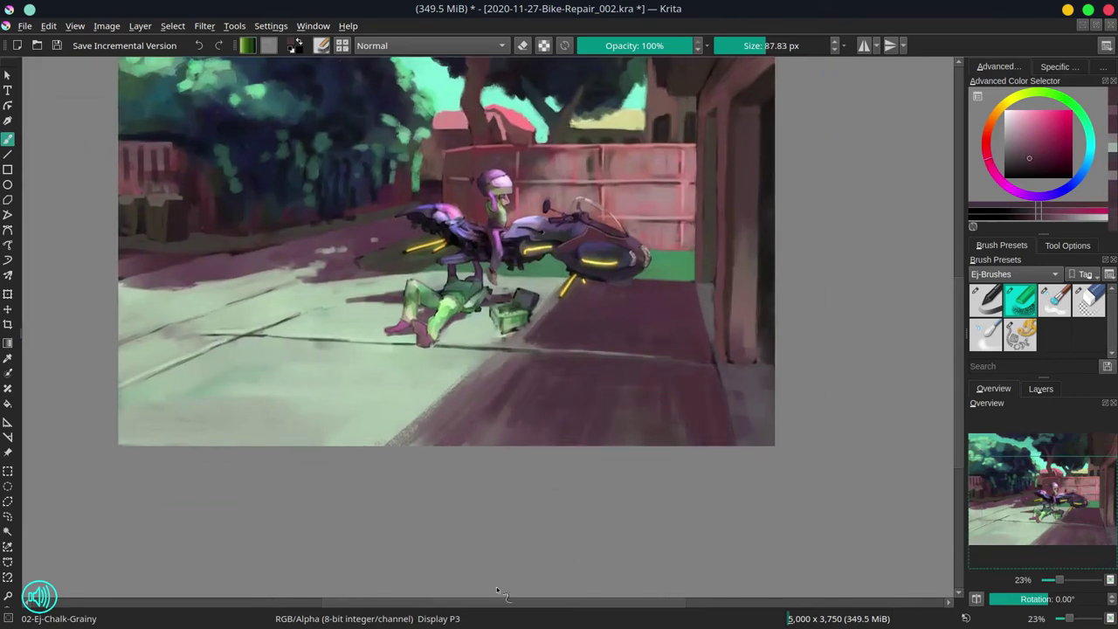
Refine the shadow boundary to the toolbox's right with sampled pale green and purple tones.
{"action": "left_click", "coordinate": [559, 332], "text": "ctrl"}
{"action": "left_click_drag", "start_coordinate": [568, 332], "coordinate": [496, 340], "text": "shift"}
{"action": "left_click", "coordinate": [516, 343], "text": "ctrl"}
{"action": "scroll", "coordinate": [559, 275], "scroll_direction": "up", "scroll_amount": 3}
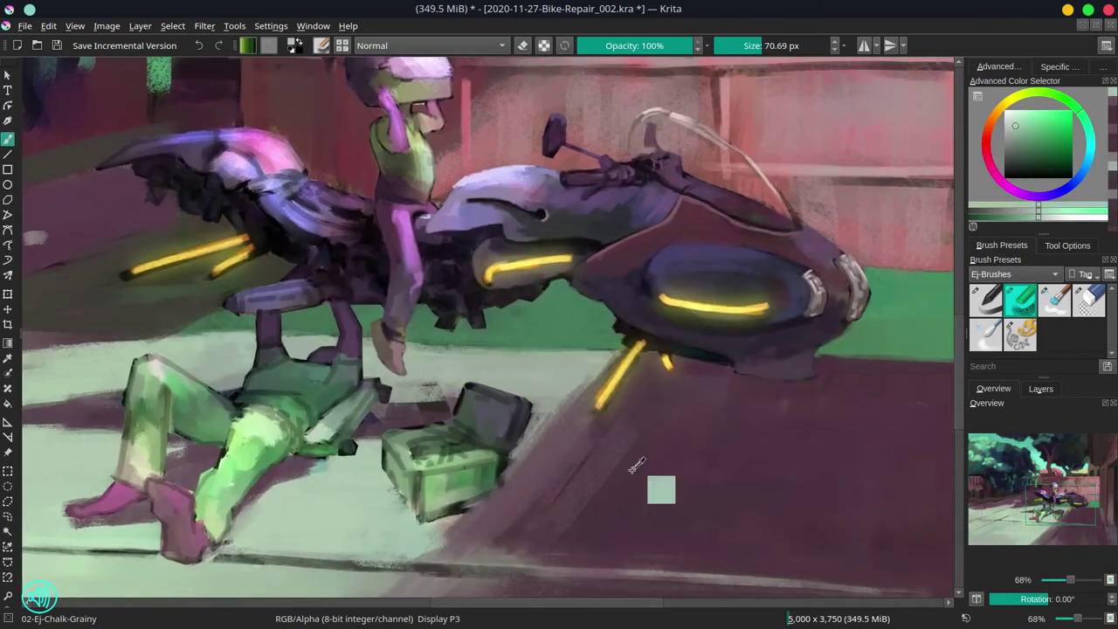
{"action": "left_click", "coordinate": [637, 466], "text": "ctrl"}
{"action": "left_click_drag", "start_coordinate": [612, 472], "coordinate": [588, 472], "text": "shift"}
Add a cast shadow beside the toolbox and touch up the box's edges with sampled tones.
{"action": "left_click_drag", "start_coordinate": [378, 475], "coordinate": [414, 519]}
{"action": "left_click_drag", "start_coordinate": [359, 464], "coordinate": [381, 478]}
{"action": "left_click", "coordinate": [549, 404], "text": "ctrl"}
{"action": "left_click_drag", "start_coordinate": [543, 421], "coordinate": [508, 477]}
{"action": "left_click", "coordinate": [395, 449], "text": "ctrl"}
{"action": "left_click_drag", "start_coordinate": [386, 437], "coordinate": [392, 451]}
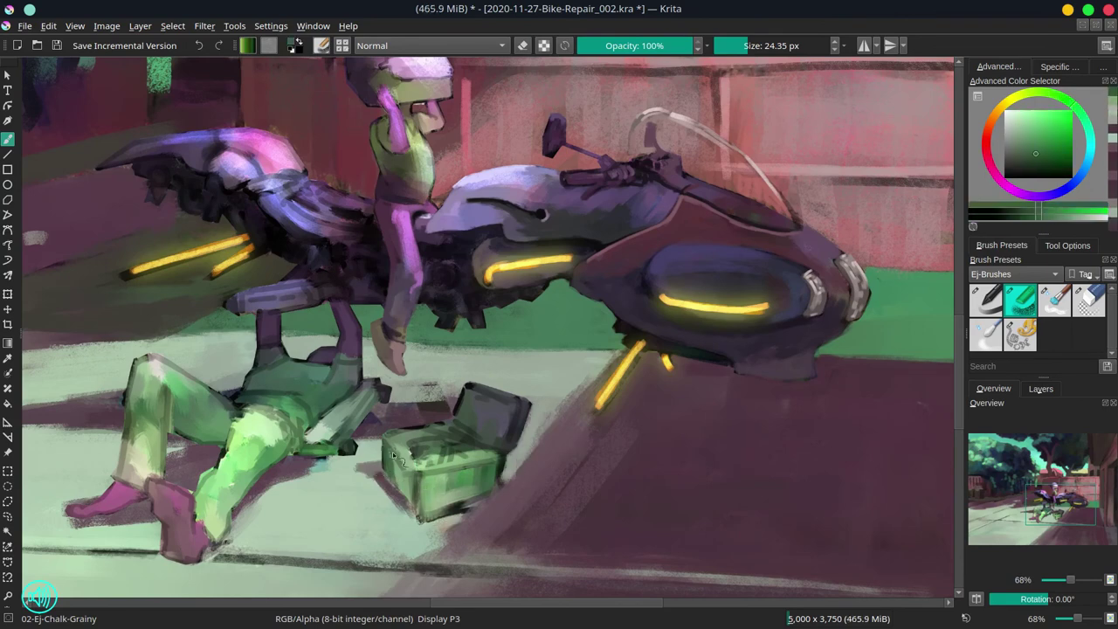
Clean up the ground and shadow around the toolbox and along its base with sampled green and purple tones.
{"action": "left_click", "coordinate": [410, 415], "text": "ctrl"}
{"action": "left_click_drag", "start_coordinate": [411, 414], "coordinate": [453, 409]}
{"action": "left_click_drag", "start_coordinate": [517, 469], "coordinate": [547, 414]}
{"action": "left_click", "coordinate": [416, 381], "text": "ctrl"}
{"action": "left_click", "coordinate": [397, 412], "text": "ctrl"}
{"action": "mouse_move", "coordinate": [435, 385]}
{"action": "left_mouse_down"}
{"action": "mouse_move", "coordinate": [406, 398]}
{"action": "mouse_move", "coordinate": [442, 402]}
{"action": "left_mouse_up"}
{"action": "left_click", "coordinate": [431, 495], "text": "ctrl"}
{"action": "left_click", "coordinate": [430, 516], "text": "ctrl"}
{"action": "left_click_drag", "start_coordinate": [457, 509], "coordinate": [416, 520], "text": "shift"}
{"action": "left_click", "coordinate": [392, 532], "text": "ctrl"}
{"action": "left_click_drag", "start_coordinate": [376, 532], "coordinate": [391, 534], "text": "shift"}
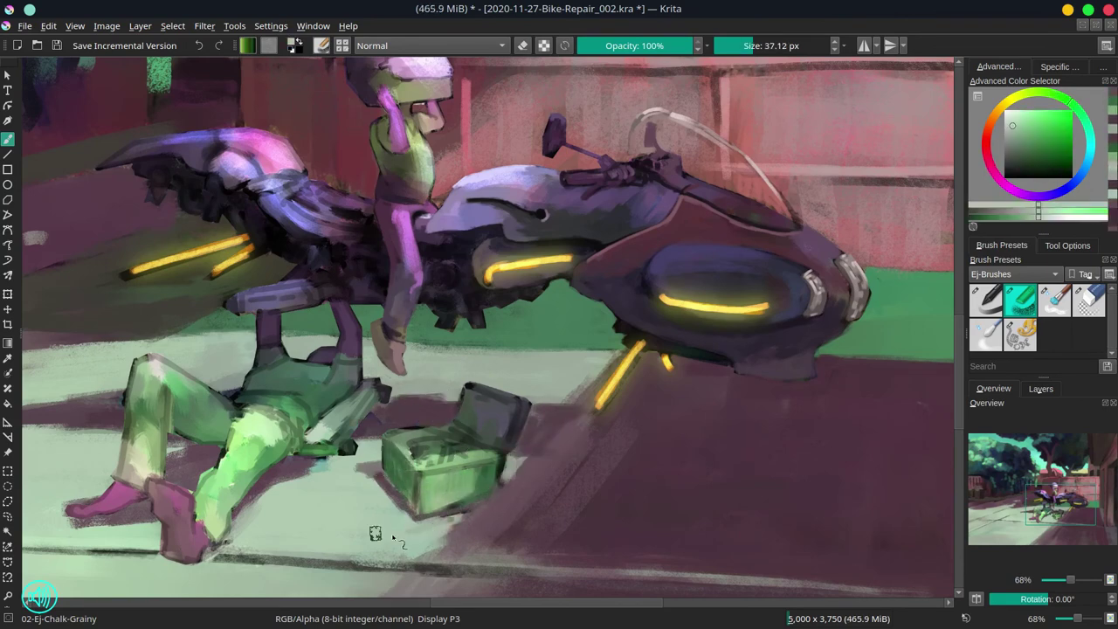
Paint small tools inside the open toolbox in pale violet with a brush of about 9 px.
{"action": "left_click", "coordinate": [382, 473], "text": "ctrl"}
{"action": "mouse_move", "coordinate": [371, 463]}
{"action": "left_mouse_down", "text": "shift"}
{"action": "mouse_move", "coordinate": [356, 462]}
{"action": "mouse_move", "coordinate": [388, 482]}
{"action": "mouse_move", "coordinate": [422, 457]}
{"action": "left_mouse_up", "text": "shift"}
{"action": "left_click", "coordinate": [404, 442], "text": "ctrl"}
{"action": "left_click", "coordinate": [1031, 196]}
{"action": "left_click_drag", "start_coordinate": [427, 460], "coordinate": [445, 455]}
{"action": "left_click", "coordinate": [1021, 118]}
{"action": "left_click_drag", "start_coordinate": [449, 444], "coordinate": [422, 472]}
{"action": "left_click", "coordinate": [495, 455], "text": "ctrl"}
{"action": "left_click", "coordinate": [421, 472], "text": "ctrl"}
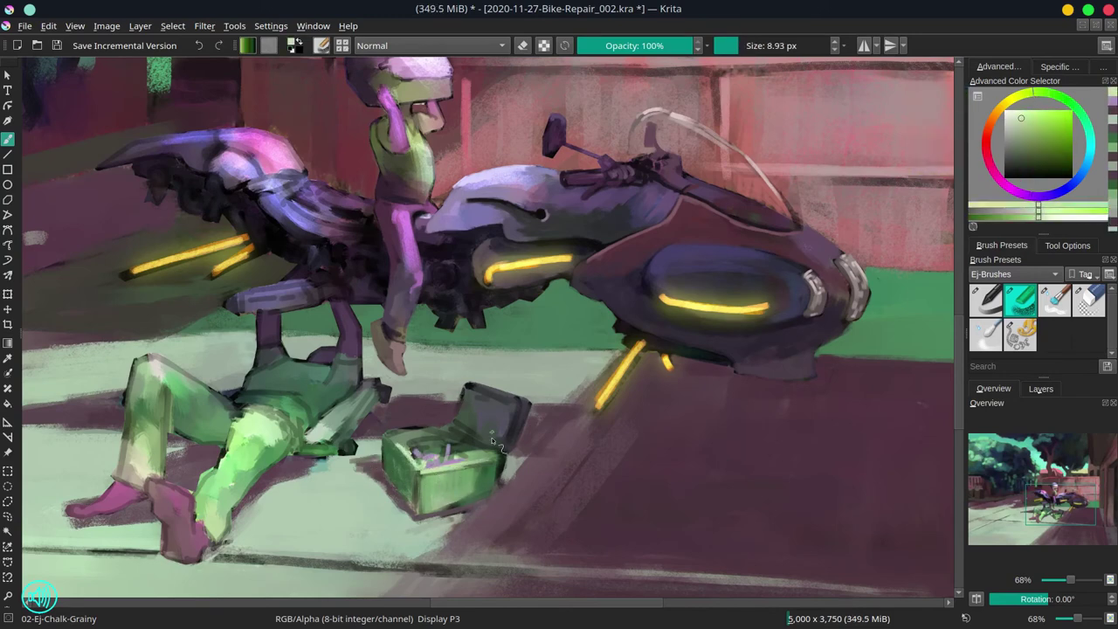
Refine the toolbox's inner edge and outline its open lid with sampled green tones.
{"action": "left_click", "coordinate": [465, 428], "text": "ctrl"}
{"action": "left_click_drag", "start_coordinate": [461, 427], "coordinate": [449, 441]}
{"action": "left_click", "coordinate": [458, 433], "text": "ctrl"}
{"action": "left_click", "coordinate": [448, 480], "text": "ctrl"}
{"action": "mouse_move", "coordinate": [470, 386]}
{"action": "left_mouse_down"}
{"action": "mouse_move", "coordinate": [529, 404]}
{"action": "mouse_move", "coordinate": [496, 485]}
{"action": "mouse_move", "coordinate": [513, 461]}
{"action": "left_mouse_up"}
{"action": "left_click", "coordinate": [489, 479], "text": "ctrl"}
{"action": "left_click", "coordinate": [502, 465], "text": "ctrl"}
{"action": "left_click", "coordinate": [506, 404], "text": "ctrl"}
{"action": "left_click", "coordinate": [526, 390], "text": "ctrl"}
{"action": "left_click", "coordinate": [537, 399], "text": "ctrl"}
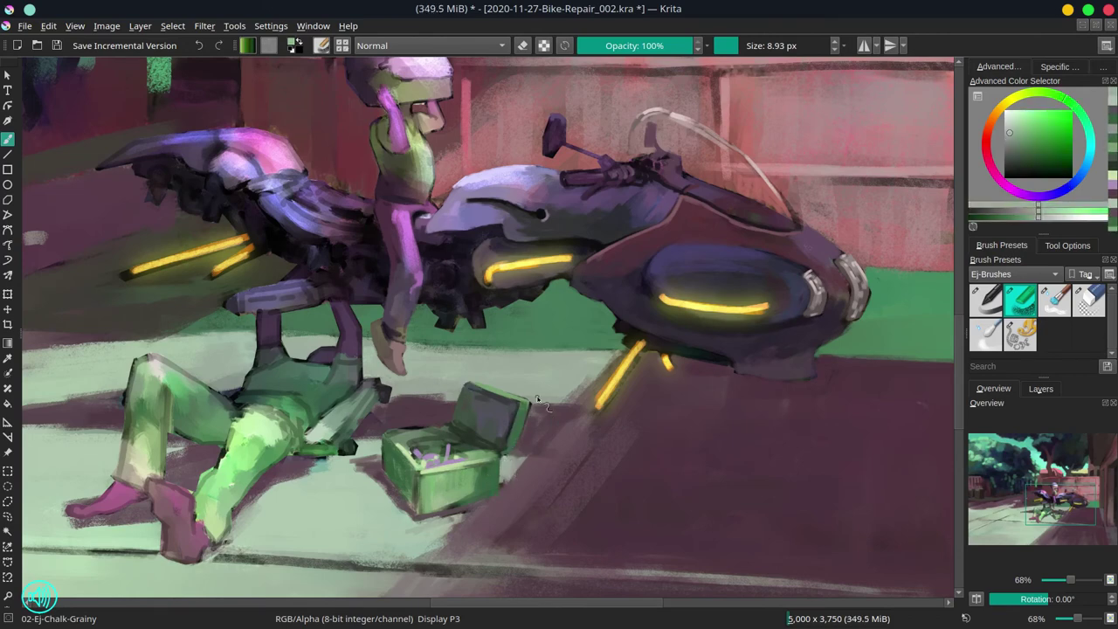
Touch up the toolbox's front corner and lower edges with sampled tones and save the painting.
{"action": "left_click", "coordinate": [444, 464], "text": "ctrl"}
{"action": "mouse_move", "coordinate": [387, 434]}
{"action": "left_mouse_down"}
{"action": "mouse_move", "coordinate": [410, 457]}
{"action": "mouse_move", "coordinate": [417, 500]}
{"action": "left_mouse_up"}
{"action": "left_click", "coordinate": [411, 481], "text": "ctrl"}
{"action": "left_click", "coordinate": [523, 454], "text": "ctrl"}
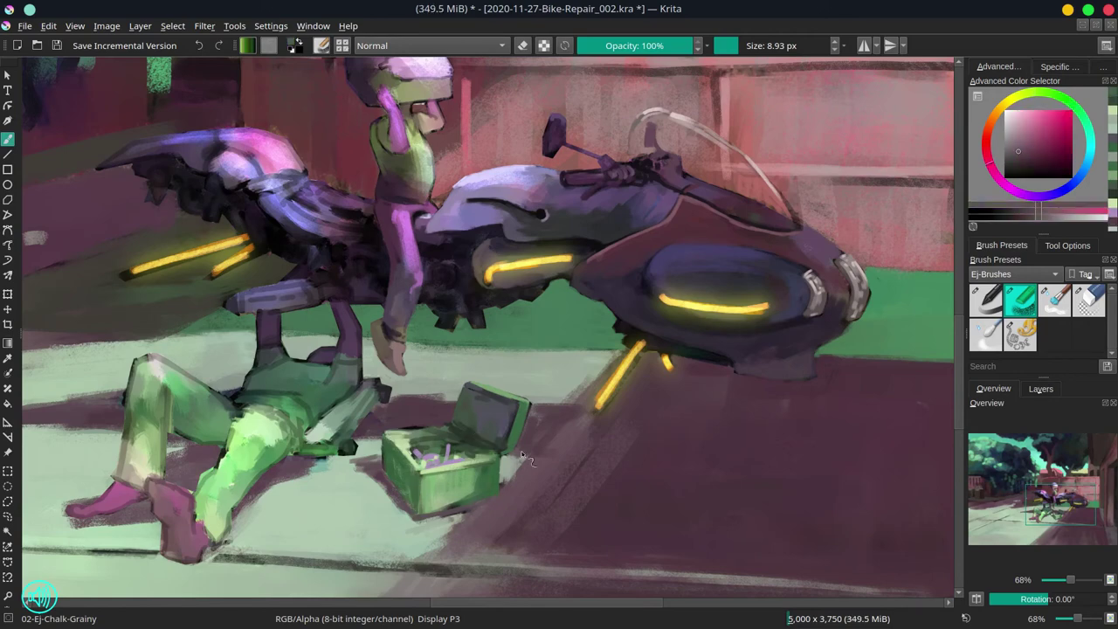
{"action": "left_click", "coordinate": [522, 457], "text": "ctrl"}
{"action": "scroll", "coordinate": [469, 174], "scroll_direction": "down", "scroll_amount": 3}
{"action": "key", "text": "ctrl+s"}
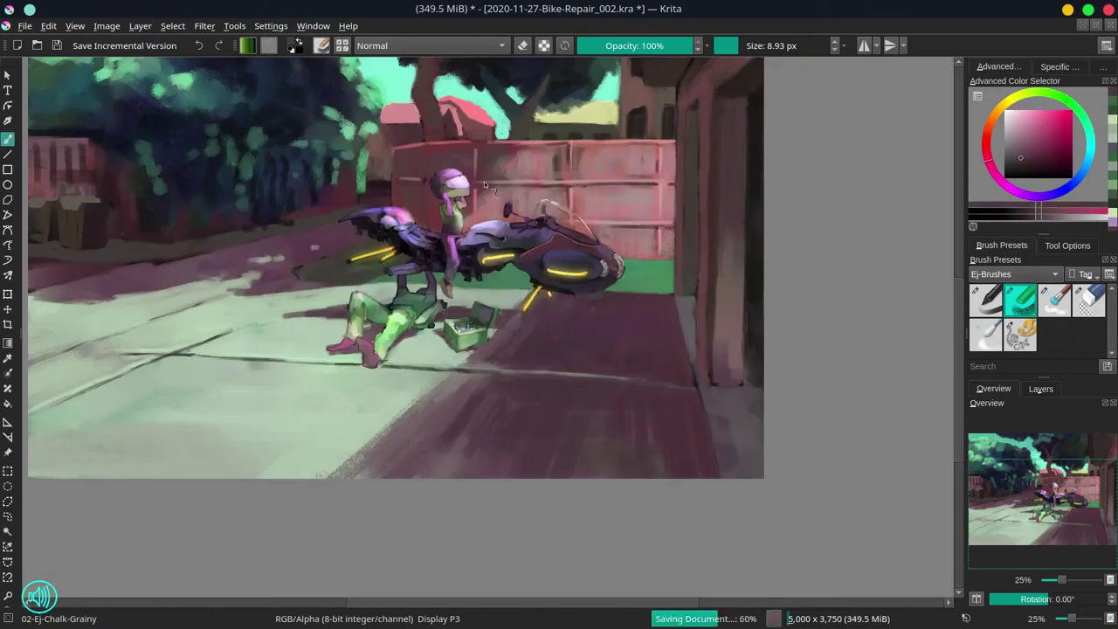
Mirror the canvas view and tint both figures' arms reddish with a sampled colour in Color blending mode.
{"action": "left_click_drag", "start_coordinate": [480, 211], "coordinate": [520, 313]}
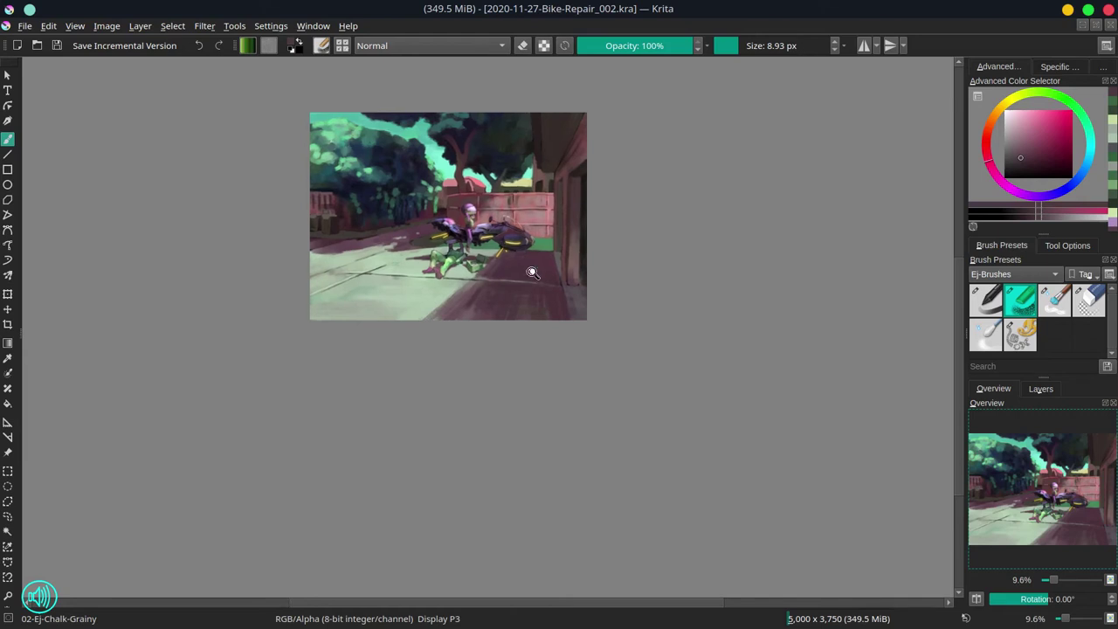
{"action": "scroll", "coordinate": [604, 210], "scroll_direction": "down", "scroll_amount": 3}
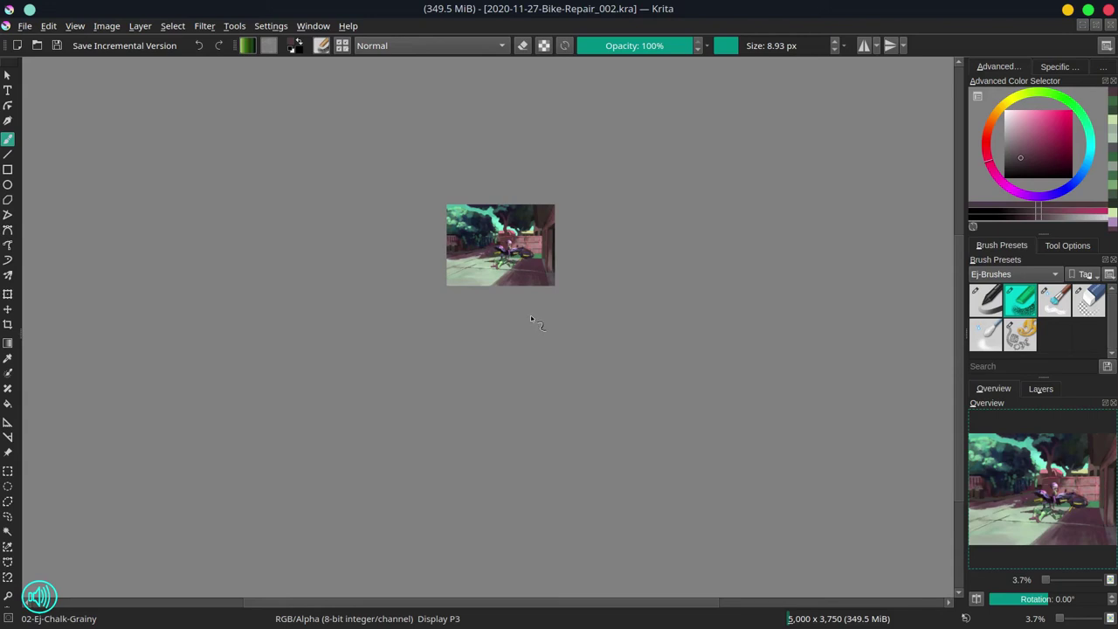
{"action": "left_click_drag", "start_coordinate": [496, 334], "coordinate": [580, 175]}
{"action": "mouse_move", "coordinate": [490, 140]}
{"action": "left_mouse_down"}
{"action": "mouse_move", "coordinate": [520, 350]}
{"action": "mouse_move", "coordinate": [556, 244]}
{"action": "left_mouse_up"}
{"action": "key", "text": "m"}
{"action": "left_click", "coordinate": [601, 240], "text": "ctrl"}
{"action": "mouse_move", "coordinate": [534, 196]}
{"action": "left_mouse_down"}
{"action": "mouse_move", "coordinate": [536, 206]}
{"action": "mouse_move", "coordinate": [514, 212]}
{"action": "mouse_move", "coordinate": [531, 209]}
{"action": "left_mouse_up"}
{"action": "left_click", "coordinate": [542, 191], "text": "ctrl"}
{"action": "left_click", "coordinate": [420, 46]}
{"action": "left_click", "coordinate": [407, 22]}
{"action": "left_click_drag", "start_coordinate": [535, 201], "coordinate": [530, 214]}
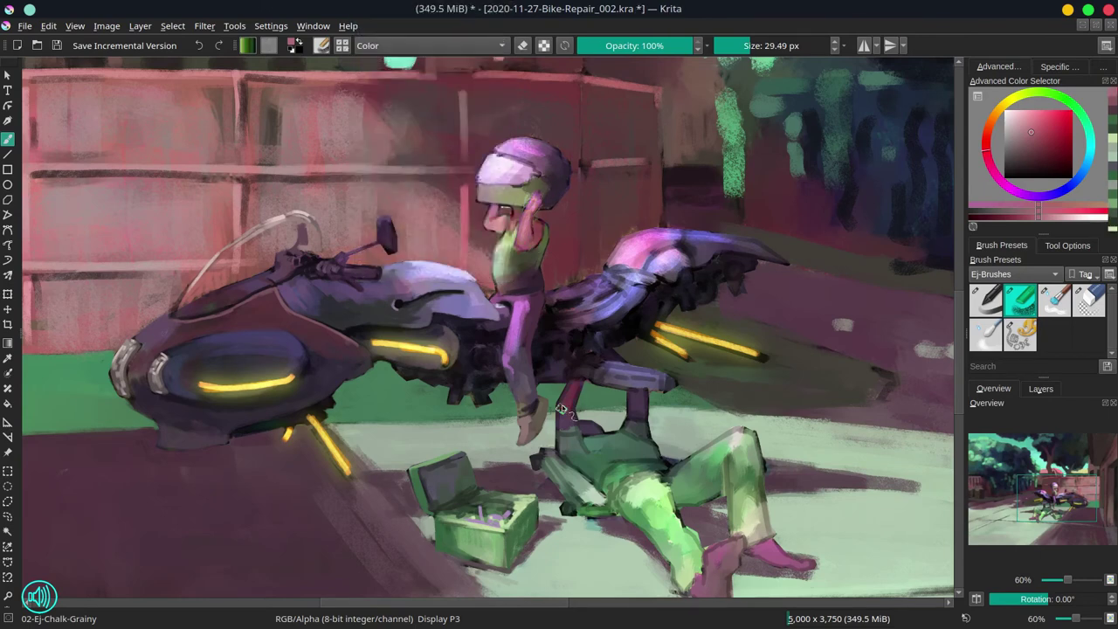
{"action": "scroll", "coordinate": [632, 336], "scroll_direction": "down", "scroll_amount": 2}
{"action": "scroll", "coordinate": [732, 434], "scroll_direction": "up", "scroll_amount": 3}
Repaint the child's raised arms with sampled pink tones, using Normal blending and a brush of about 11 px.
{"action": "key", "text": "alt+shift+n"}
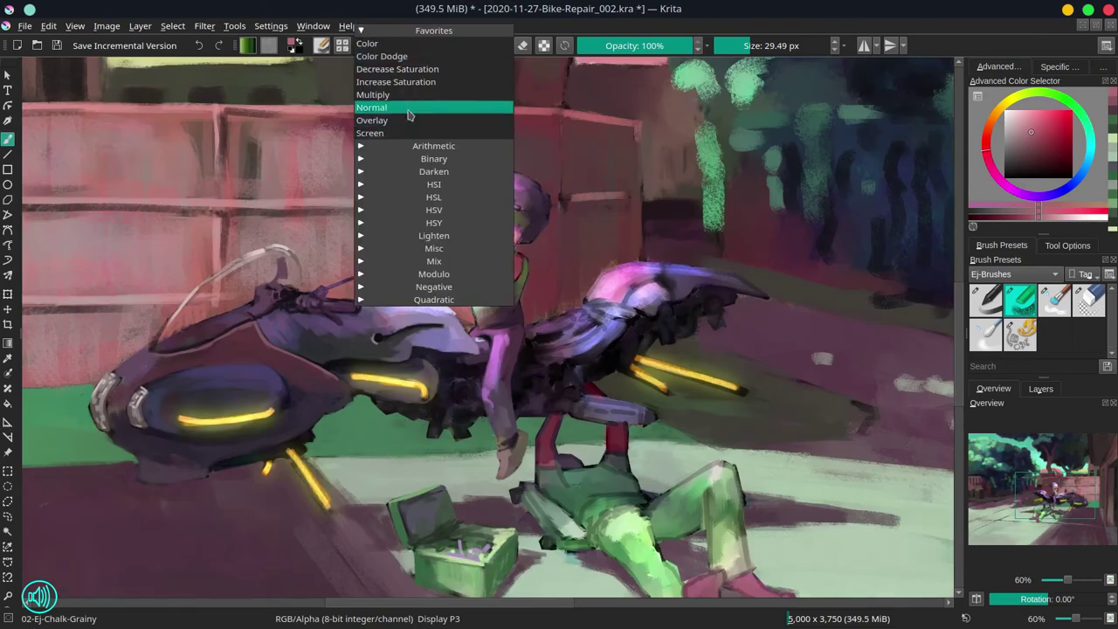
{"action": "key", "text": "bracketleft"}
{"action": "key", "text": "bracketleft"}
{"action": "key", "text": "bracketleft"}
{"action": "key", "text": "bracketleft"}
{"action": "key", "text": "bracketleft"}
{"action": "left_click", "coordinate": [513, 248], "text": "ctrl"}
{"action": "mouse_move", "coordinate": [514, 245]}
{"action": "left_mouse_down"}
{"action": "mouse_move", "coordinate": [483, 271]}
{"action": "mouse_move", "coordinate": [478, 255]}
{"action": "left_mouse_up"}
{"action": "left_click", "coordinate": [483, 275], "text": "ctrl"}
{"action": "left_click", "coordinate": [474, 255], "text": "ctrl"}
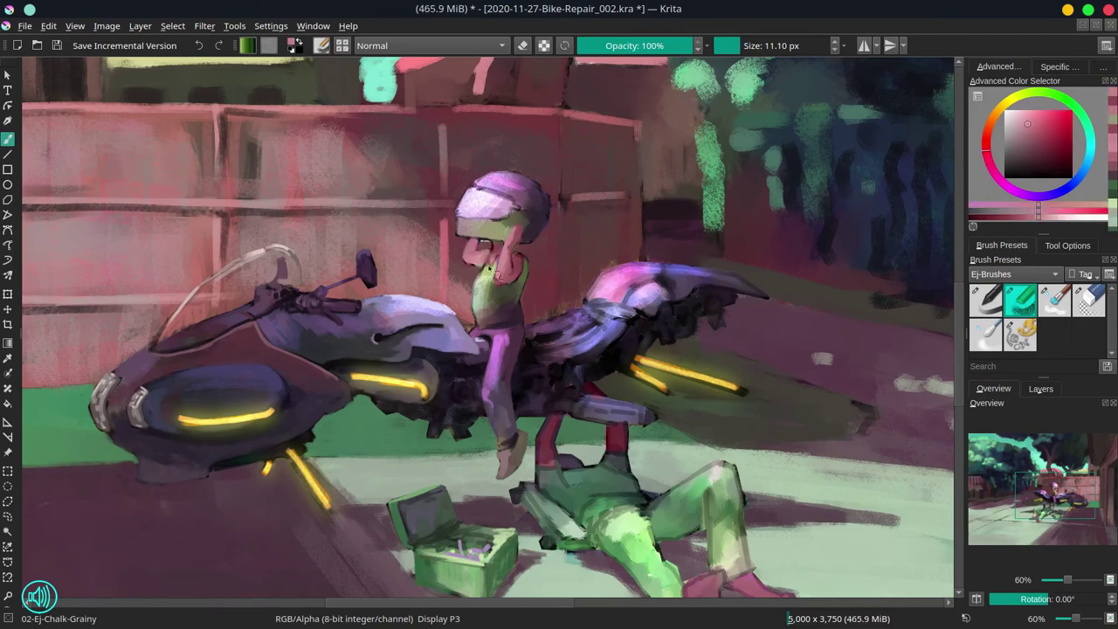
Refine the front edge of the child's green top down to the waist with sampled tones.
{"action": "left_click", "coordinate": [474, 286], "text": "ctrl"}
{"action": "left_click", "coordinate": [470, 319], "text": "ctrl"}
{"action": "left_click_drag", "start_coordinate": [468, 315], "coordinate": [477, 343]}
{"action": "left_click", "coordinate": [486, 338], "text": "ctrl"}
{"action": "left_click", "coordinate": [511, 302], "text": "ctrl"}
Define the child's hands, elbow and shoulder against the green top and fence with sampled tones.
{"action": "left_click", "coordinate": [483, 242], "text": "ctrl"}
{"action": "left_click_drag", "start_coordinate": [483, 242], "coordinate": [527, 269]}
{"action": "left_click", "coordinate": [485, 245], "text": "ctrl"}
{"action": "left_click", "coordinate": [512, 255], "text": "ctrl"}
{"action": "left_click", "coordinate": [522, 282], "text": "ctrl"}
{"action": "left_click", "coordinate": [531, 269], "text": "ctrl"}
{"action": "left_click", "coordinate": [495, 277], "text": "ctrl"}
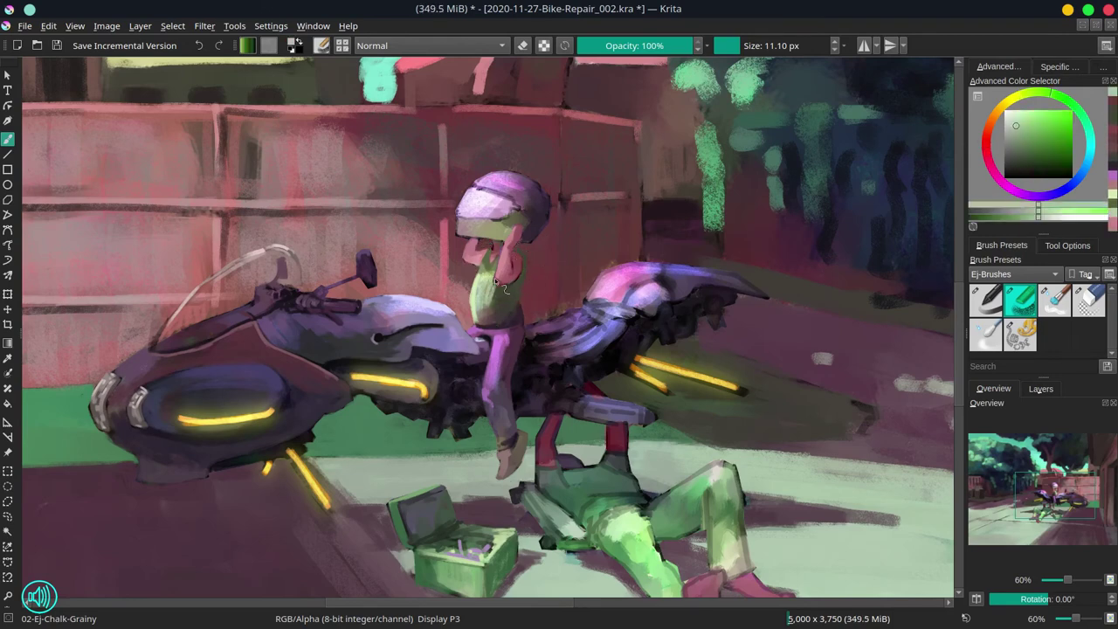
Refine the child's helmet, reworking the visor, rim and dark back with sampled lilac, green and purple tones.
{"action": "left_click", "coordinate": [447, 233]}
{"action": "left_click", "coordinate": [477, 201], "text": "ctrl"}
{"action": "mouse_move", "coordinate": [491, 198]}
{"action": "left_mouse_down"}
{"action": "mouse_move", "coordinate": [522, 215]}
{"action": "mouse_move", "coordinate": [530, 238]}
{"action": "mouse_move", "coordinate": [461, 234]}
{"action": "left_mouse_up"}
{"action": "left_click", "coordinate": [515, 210], "text": "ctrl"}
{"action": "left_click", "coordinate": [542, 214], "text": "ctrl"}
{"action": "left_click", "coordinate": [491, 229], "text": "ctrl"}
{"action": "left_click", "coordinate": [514, 178], "text": "ctrl"}
{"action": "mouse_move", "coordinate": [514, 180]}
{"action": "left_mouse_down"}
{"action": "mouse_move", "coordinate": [505, 190]}
{"action": "mouse_move", "coordinate": [529, 211]}
{"action": "left_mouse_up"}
{"action": "left_click", "coordinate": [535, 198], "text": "ctrl"}
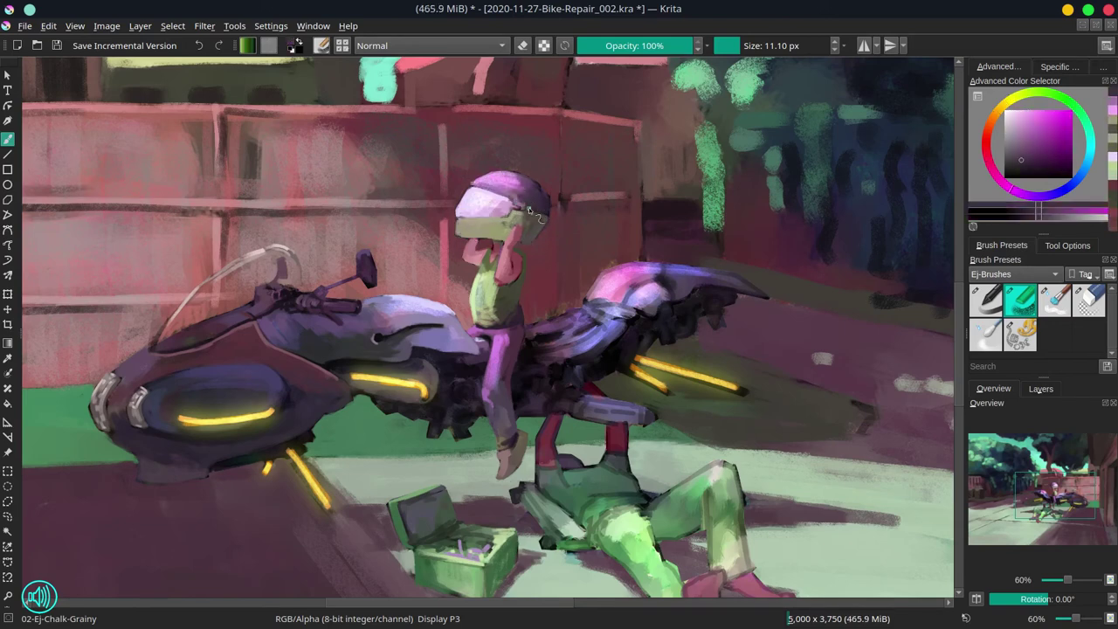
{"action": "left_click", "coordinate": [549, 202], "text": "ctrl"}
Touch up the shading of the child's forearm and the outline of the chest and back with sampled tones.
{"action": "left_click", "coordinate": [496, 243], "text": "ctrl"}
{"action": "mouse_move", "coordinate": [496, 251]}
{"action": "left_mouse_down"}
{"action": "mouse_move", "coordinate": [492, 264]}
{"action": "mouse_move", "coordinate": [520, 265]}
{"action": "left_mouse_up"}
{"action": "left_click", "coordinate": [529, 265], "text": "ctrl"}
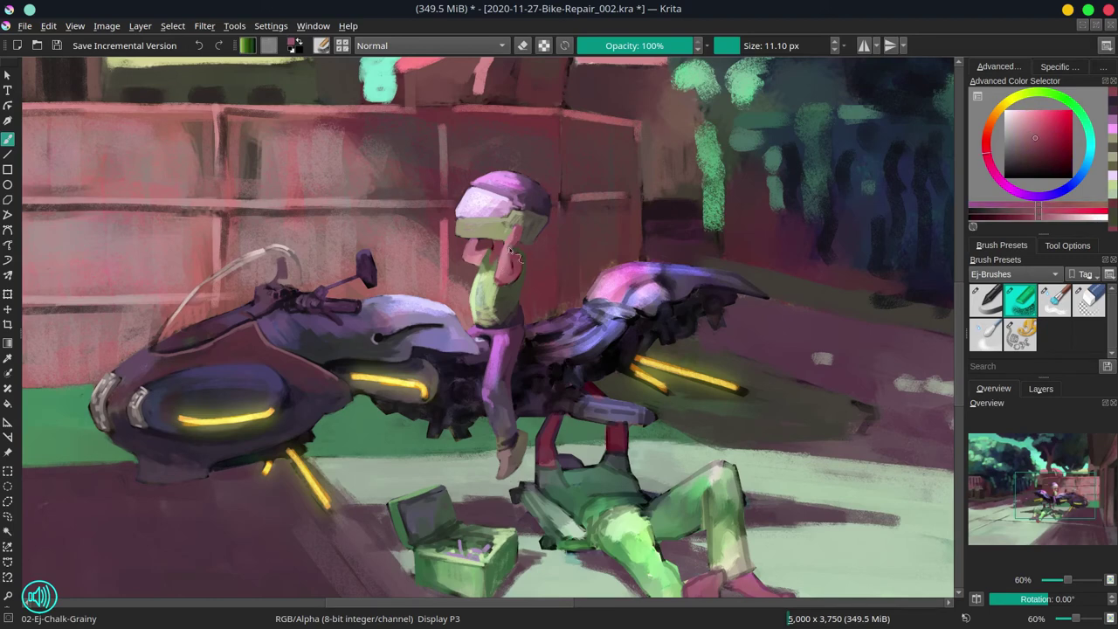
{"action": "left_click", "coordinate": [556, 209], "text": "ctrl"}
{"action": "left_click_drag", "start_coordinate": [563, 199], "coordinate": [564, 211]}
{"action": "left_click", "coordinate": [467, 290], "text": "ctrl"}
{"action": "left_click_drag", "start_coordinate": [471, 285], "coordinate": [473, 300]}
{"action": "left_click_drag", "start_coordinate": [504, 251], "coordinate": [497, 251]}
{"action": "mouse_move", "coordinate": [518, 259]}
{"action": "left_mouse_down"}
{"action": "mouse_move", "coordinate": [473, 315]}
{"action": "mouse_move", "coordinate": [521, 278]}
{"action": "left_mouse_up"}
{"action": "left_click", "coordinate": [465, 300], "text": "ctrl"}
{"action": "left_click", "coordinate": [499, 288], "text": "ctrl"}
{"action": "left_click", "coordinate": [508, 272], "text": "ctrl"}
Brighten the child's hips and upper leg with sampled violet and save the painting.
{"action": "left_click", "coordinate": [502, 343], "text": "ctrl"}
{"action": "left_click_drag", "start_coordinate": [471, 332], "coordinate": [519, 344]}
{"action": "left_click", "coordinate": [507, 346], "text": "ctrl"}
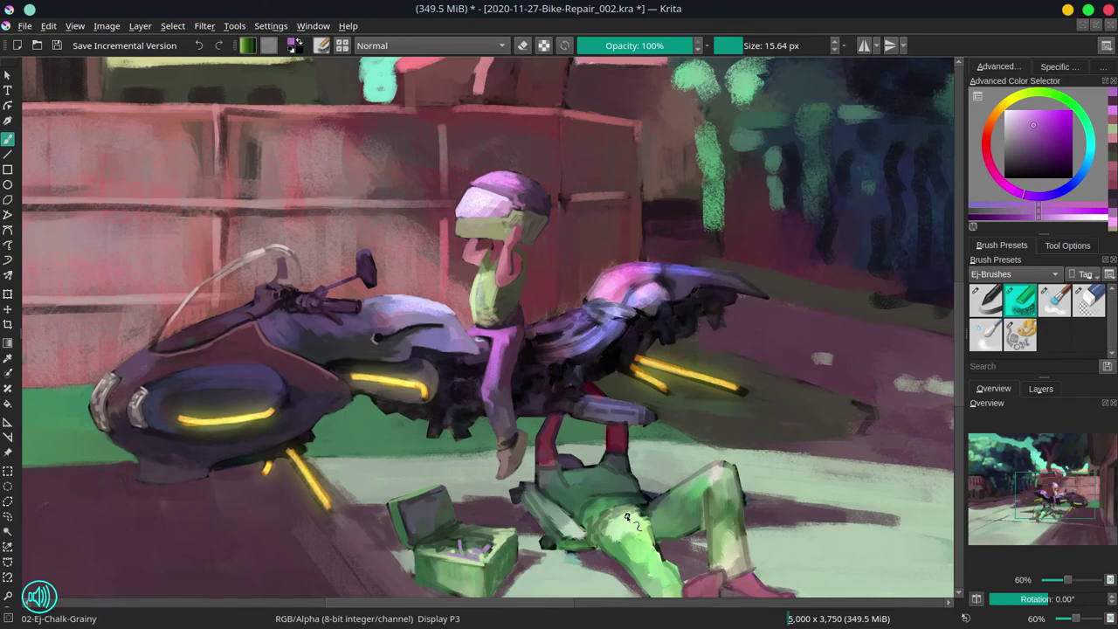
{"action": "key", "text": "ctrl+s"}
Reshape the lying figure's raised arm nearest the toolbox and the head area beside it with sampled red and green tones.
{"action": "left_click_drag", "start_coordinate": [628, 517], "coordinate": [585, 437]}
{"action": "left_click", "coordinate": [510, 342], "text": "ctrl"}
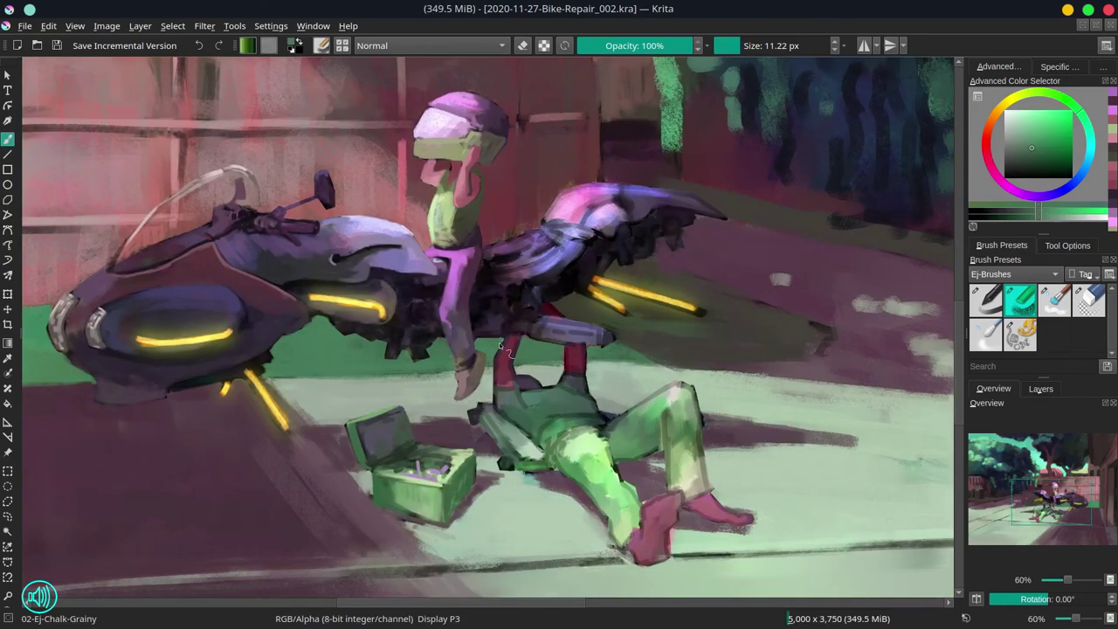
{"action": "left_click", "coordinate": [510, 353], "text": "ctrl"}
{"action": "mouse_move", "coordinate": [518, 344]}
{"action": "left_mouse_down"}
{"action": "mouse_move", "coordinate": [512, 359]}
{"action": "mouse_move", "coordinate": [542, 388]}
{"action": "mouse_move", "coordinate": [522, 379]}
{"action": "mouse_move", "coordinate": [517, 348]}
{"action": "left_mouse_up"}
{"action": "left_click", "coordinate": [511, 352], "text": "ctrl"}
{"action": "left_click", "coordinate": [518, 357], "text": "ctrl"}
{"action": "left_click", "coordinate": [509, 371], "text": "ctrl"}
{"action": "left_click", "coordinate": [520, 383], "text": "ctrl"}
{"action": "left_click", "coordinate": [526, 362], "text": "ctrl"}
{"action": "left_click", "coordinate": [509, 359], "text": "ctrl"}
{"action": "left_click", "coordinate": [512, 346], "text": "ctrl"}
Refine the lying figure's other raised arm, sleeve and shoulder below the bike with sampled tones.
{"action": "left_click", "coordinate": [564, 315], "text": "ctrl"}
{"action": "mouse_move", "coordinate": [546, 308]}
{"action": "left_mouse_down"}
{"action": "mouse_move", "coordinate": [536, 359]}
{"action": "mouse_move", "coordinate": [587, 395]}
{"action": "mouse_move", "coordinate": [555, 423]}
{"action": "left_mouse_up"}
{"action": "left_click", "coordinate": [571, 351], "text": "ctrl"}
{"action": "left_click", "coordinate": [561, 367], "text": "ctrl"}
{"action": "left_click", "coordinate": [573, 383], "text": "ctrl"}
{"action": "left_click", "coordinate": [559, 393], "text": "ctrl"}
{"action": "left_click", "coordinate": [522, 399], "text": "ctrl"}
Clean up the ground and shadow edges between the toolbox and the lying figure's side with sampled tones.
{"action": "left_click", "coordinate": [504, 462], "text": "ctrl"}
{"action": "mouse_move", "coordinate": [502, 459]}
{"action": "left_mouse_down"}
{"action": "mouse_move", "coordinate": [510, 469]}
{"action": "mouse_move", "coordinate": [494, 474]}
{"action": "mouse_move", "coordinate": [525, 470]}
{"action": "left_mouse_up"}
{"action": "left_click", "coordinate": [491, 479], "text": "ctrl"}
{"action": "left_click", "coordinate": [514, 466], "text": "ctrl"}
{"action": "left_click", "coordinate": [503, 411], "text": "ctrl"}
{"action": "left_click", "coordinate": [477, 417], "text": "ctrl"}
{"action": "left_click_drag", "start_coordinate": [434, 448], "coordinate": [460, 457]}
{"action": "left_click", "coordinate": [502, 462], "text": "ctrl"}
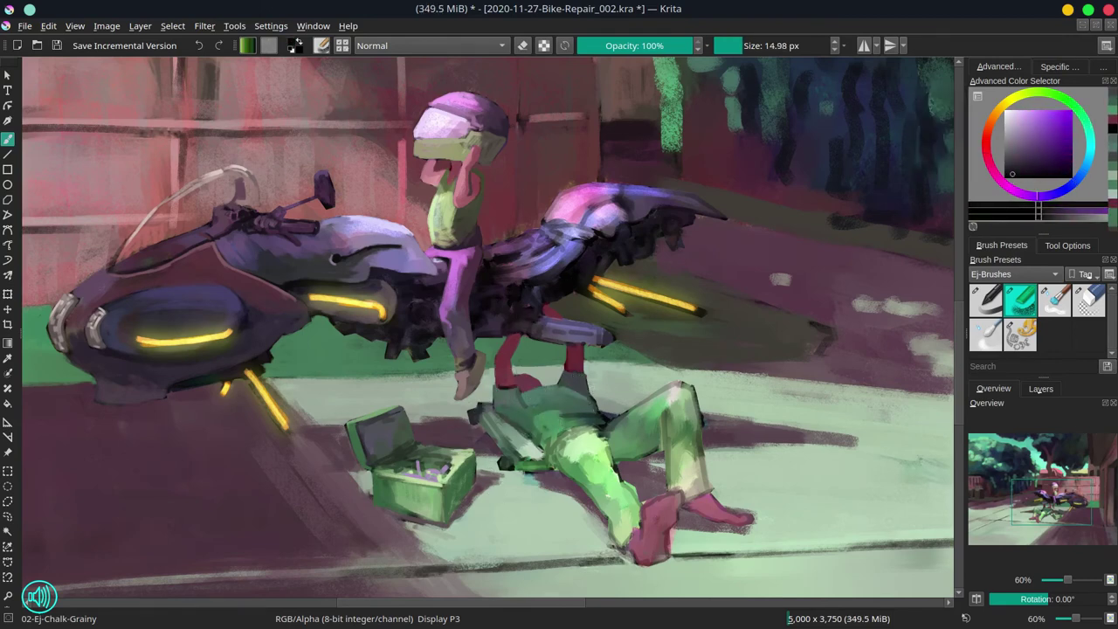
Paint a dark waistline and refine the shirt hem on the lying figure with sampled dark and green tones.
{"action": "mouse_move", "coordinate": [540, 448]}
{"action": "left_mouse_down"}
{"action": "mouse_move", "coordinate": [547, 454]}
{"action": "mouse_move", "coordinate": [601, 425]}
{"action": "mouse_move", "coordinate": [588, 420]}
{"action": "mouse_move", "coordinate": [624, 428]}
{"action": "left_mouse_up"}
{"action": "left_click", "coordinate": [547, 433], "text": "ctrl"}
{"action": "left_click", "coordinate": [593, 414], "text": "ctrl"}
{"action": "left_click", "coordinate": [612, 422], "text": "ctrl"}
{"action": "left_click", "coordinate": [570, 444], "text": "ctrl"}
{"action": "left_click_drag", "start_coordinate": [541, 428], "coordinate": [570, 428]}
{"action": "left_click", "coordinate": [552, 439], "text": "ctrl"}
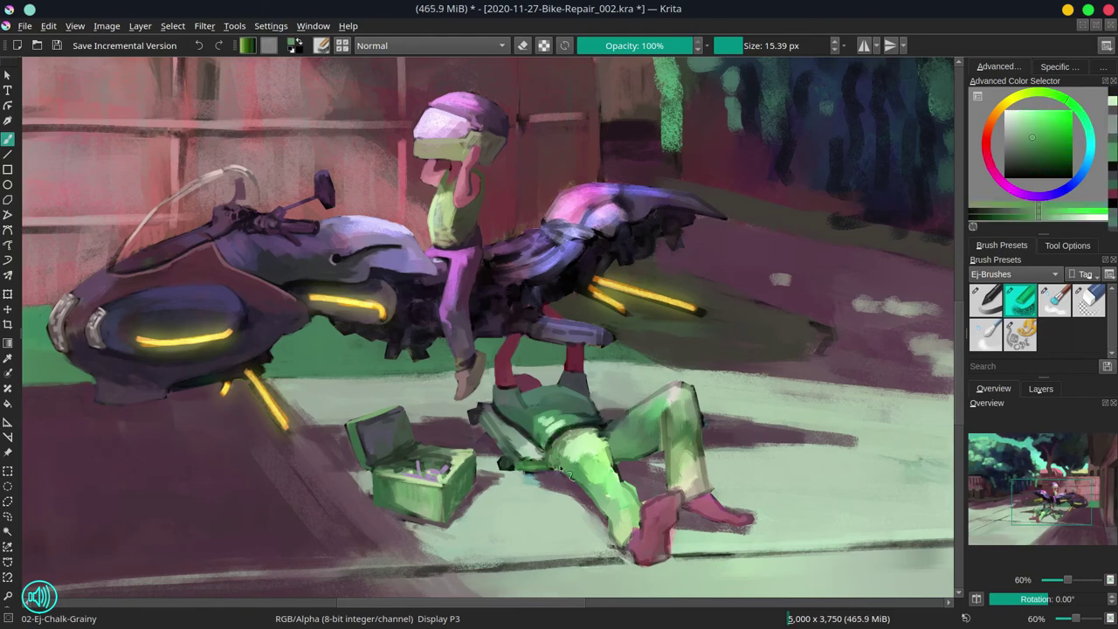
{"action": "left_click", "coordinate": [559, 418], "text": "ctrl"}
{"action": "left_click", "coordinate": [505, 466], "text": "ctrl"}
Add pale accents to the toolbox contents with a brush of about 9 px and save the painting.
{"action": "scroll", "coordinate": [725, 397], "scroll_direction": "down", "scroll_amount": 6}
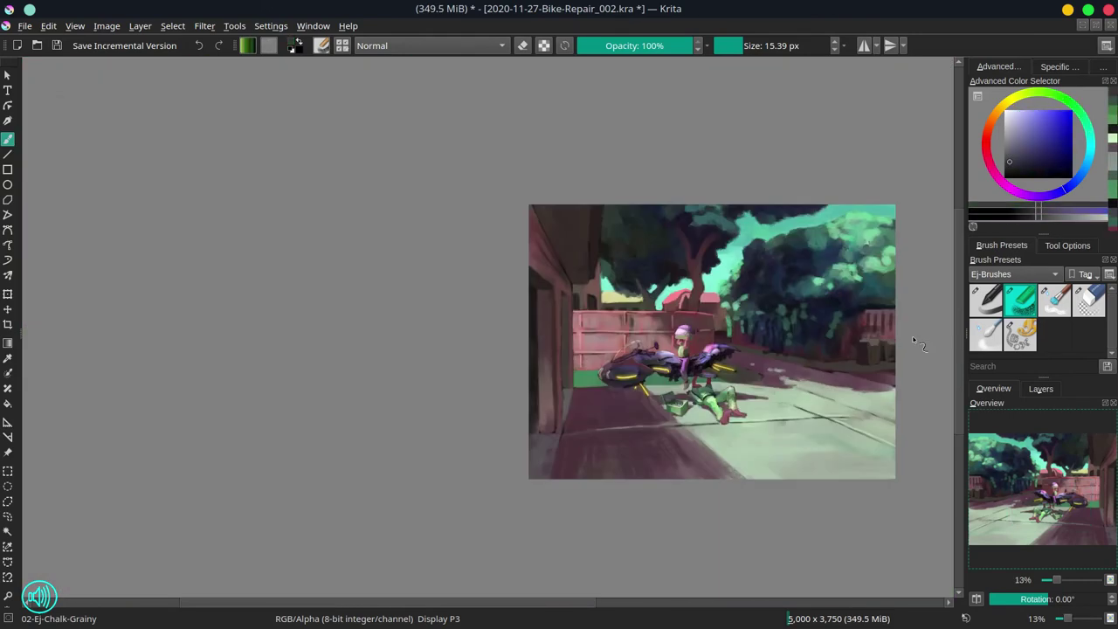
{"action": "mouse_move", "coordinate": [608, 394]}
{"action": "left_mouse_down"}
{"action": "mouse_move", "coordinate": [699, 313]}
{"action": "mouse_move", "coordinate": [549, 349]}
{"action": "mouse_move", "coordinate": [577, 326]}
{"action": "mouse_move", "coordinate": [549, 288]}
{"action": "left_mouse_up"}
{"action": "left_click", "coordinate": [542, 336], "text": "ctrl"}
{"action": "left_click", "coordinate": [529, 325], "text": "ctrl"}
{"action": "mouse_move", "coordinate": [529, 284]}
{"action": "left_mouse_down"}
{"action": "mouse_move", "coordinate": [456, 302]}
{"action": "mouse_move", "coordinate": [416, 347]}
{"action": "left_mouse_up"}
{"action": "left_click", "coordinate": [507, 273], "text": "ctrl"}
{"action": "left_click_drag", "start_coordinate": [515, 311], "coordinate": [590, 307]}
{"action": "scroll", "coordinate": [590, 308], "scroll_direction": "down", "scroll_amount": 3}
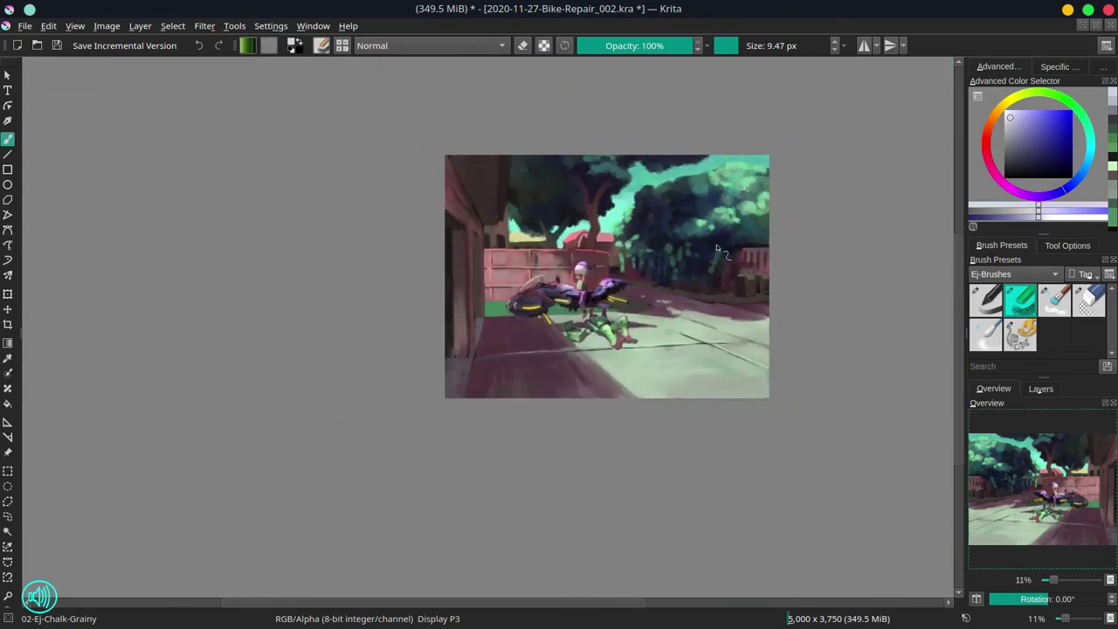
{"action": "key", "text": "ctrl+s"}
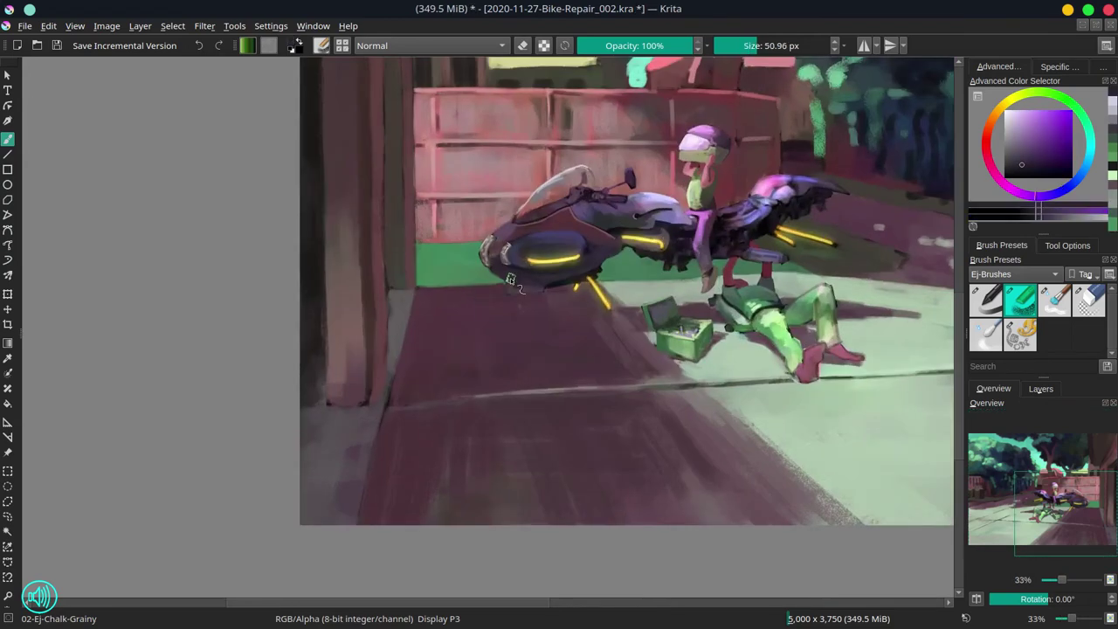
Add a black-filled layer above the painting, set it to Color blending for a grayscale value check, and lock it.
{"action": "scroll", "coordinate": [629, 218], "scroll_direction": "down", "scroll_amount": 3}
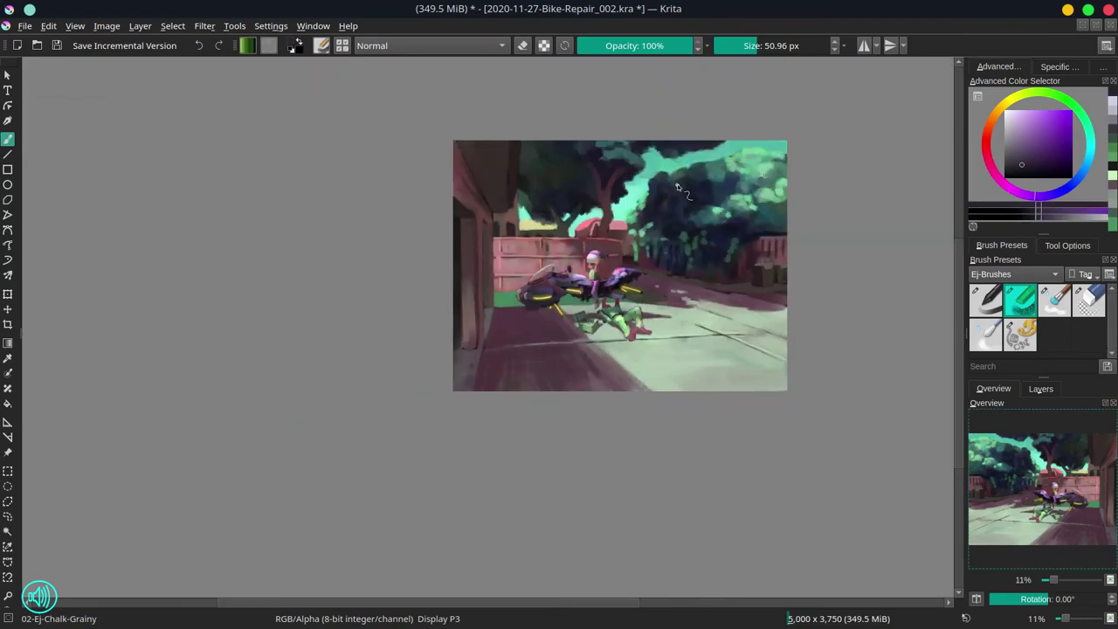
{"action": "left_click", "coordinate": [1041, 389]}
{"action": "left_click", "coordinate": [977, 599]}
{"action": "left_click_drag", "start_coordinate": [1010, 173], "coordinate": [965, 209]}
{"action": "key", "text": "f"}
{"action": "left_click", "coordinate": [743, 262]}
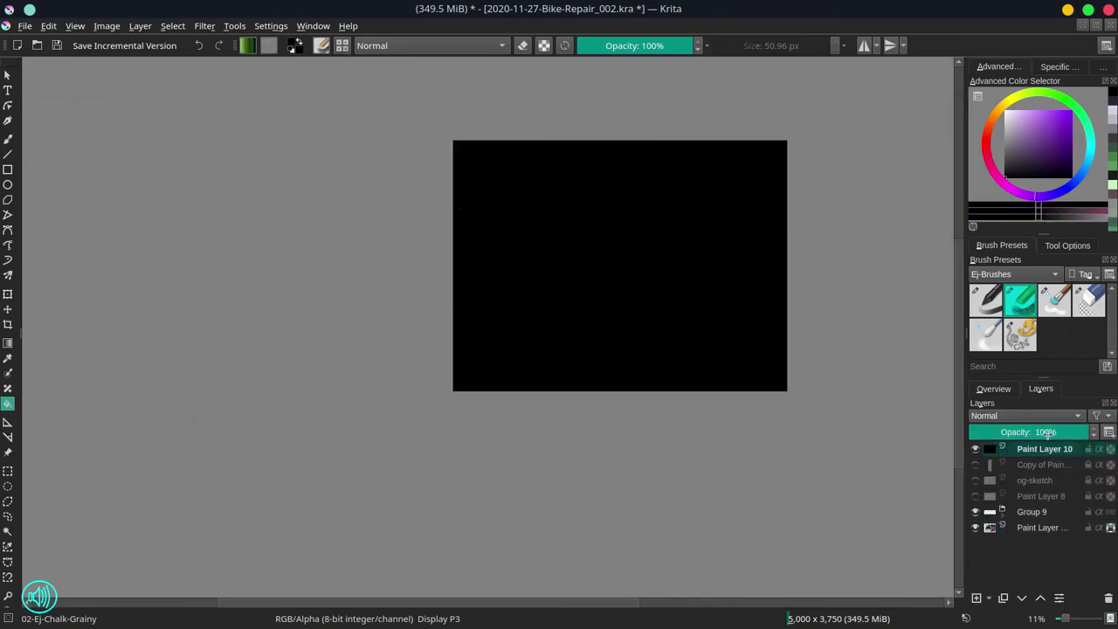
{"action": "left_click", "coordinate": [1040, 416]}
{"action": "left_click", "coordinate": [999, 363]}
{"action": "left_click", "coordinate": [1087, 451]}
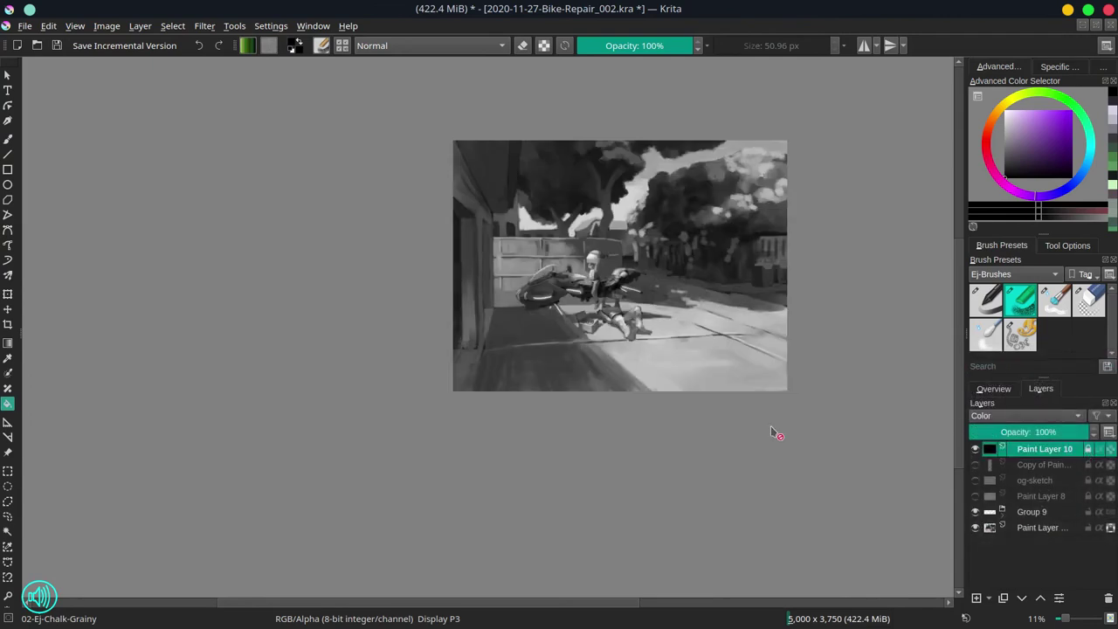
Hide the grayscale check layer, reselect the main painting layer, save the file and return to the brush.
{"action": "left_click", "coordinate": [975, 449]}
{"action": "left_click", "coordinate": [1044, 527]}
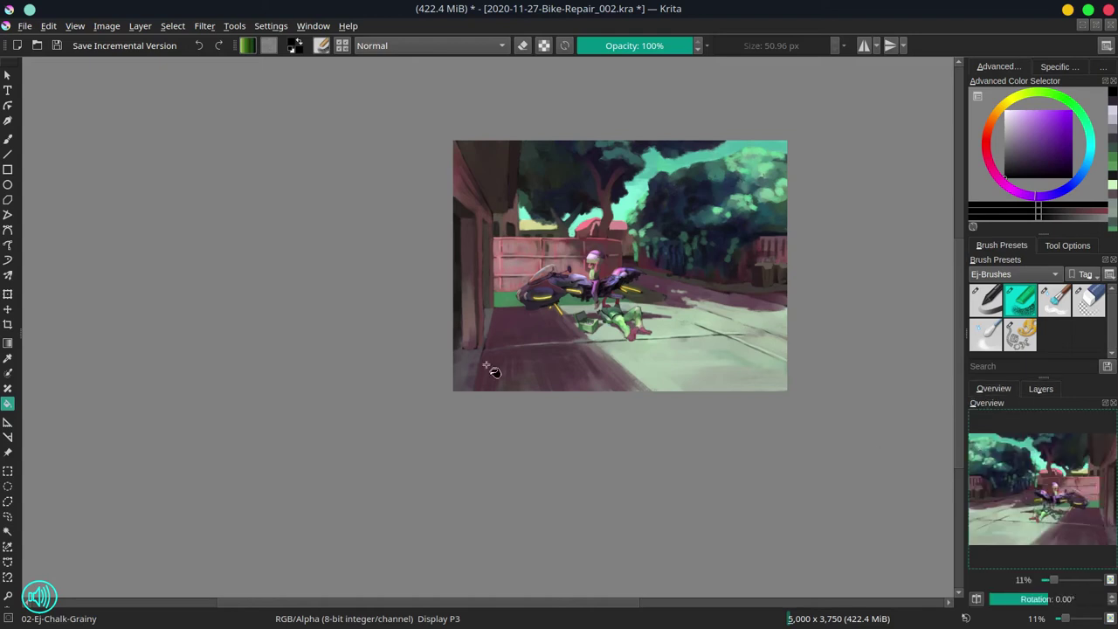
{"action": "left_click", "coordinate": [56, 45]}
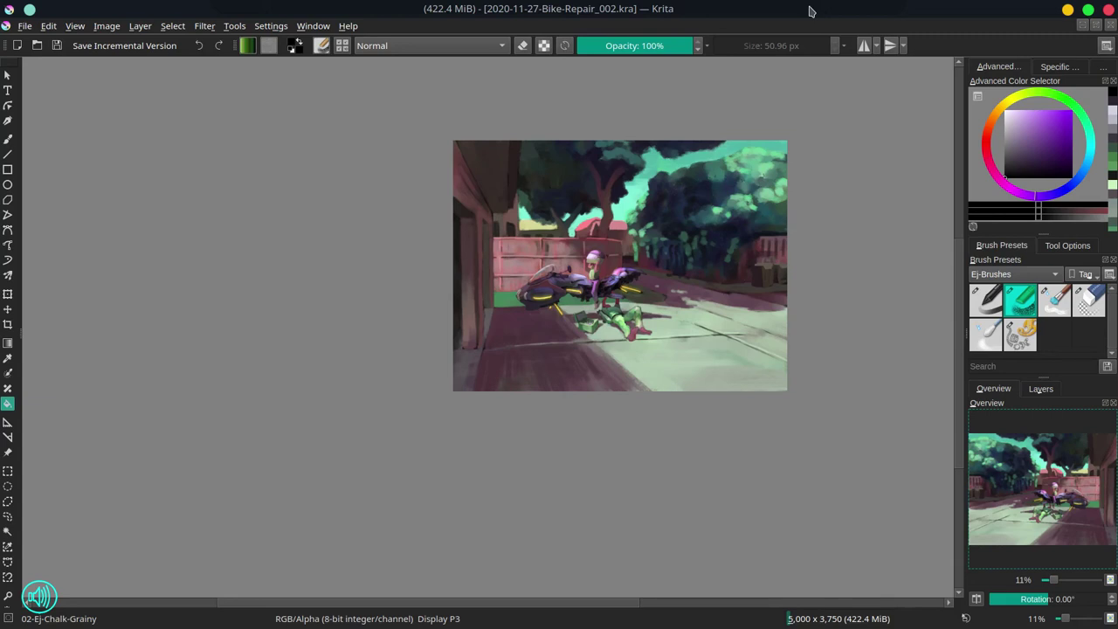
{"action": "key", "text": "b"}
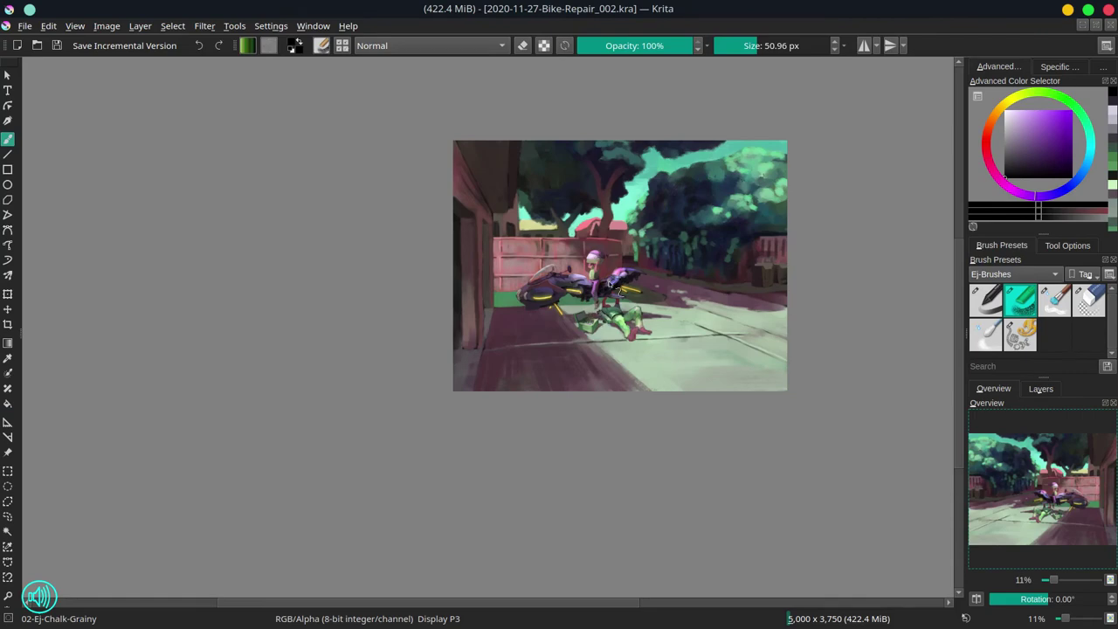
Refine the ground and shadow edges under the bike's front, the creeper board and the toolbox using sampled colours.
{"action": "mouse_move", "coordinate": [587, 325]}
{"action": "left_mouse_down"}
{"action": "mouse_move", "coordinate": [596, 229]}
{"action": "mouse_move", "coordinate": [544, 320]}
{"action": "left_mouse_up"}
{"action": "left_click", "coordinate": [280, 356], "text": "ctrl"}
{"action": "mouse_move", "coordinate": [295, 357]}
{"action": "left_mouse_down"}
{"action": "mouse_move", "coordinate": [240, 376]}
{"action": "mouse_move", "coordinate": [339, 348]}
{"action": "left_mouse_up"}
{"action": "left_click", "coordinate": [321, 353], "text": "ctrl"}
{"action": "left_click", "coordinate": [612, 406], "text": "ctrl"}
{"action": "mouse_move", "coordinate": [569, 440]}
{"action": "left_mouse_down"}
{"action": "mouse_move", "coordinate": [587, 458]}
{"action": "mouse_move", "coordinate": [582, 390]}
{"action": "mouse_move", "coordinate": [617, 430]}
{"action": "left_mouse_up"}
{"action": "left_click", "coordinate": [589, 390], "text": "ctrl"}
{"action": "left_click_drag", "start_coordinate": [563, 416], "coordinate": [554, 416]}
{"action": "left_click_drag", "start_coordinate": [503, 489], "coordinate": [466, 483]}
Reshape the lying figure's lower legs and near foot with sampled green, ground and pink tones, using a brush of about 18 px.
{"action": "left_click_drag", "start_coordinate": [559, 464], "coordinate": [569, 463], "text": "shift"}
{"action": "left_click_drag", "start_coordinate": [622, 433], "coordinate": [685, 493]}
{"action": "left_click", "coordinate": [689, 437], "text": "ctrl"}
{"action": "mouse_move", "coordinate": [692, 422]}
{"action": "left_mouse_down"}
{"action": "mouse_move", "coordinate": [624, 429]}
{"action": "mouse_move", "coordinate": [696, 443]}
{"action": "mouse_move", "coordinate": [696, 476]}
{"action": "mouse_move", "coordinate": [728, 477]}
{"action": "mouse_move", "coordinate": [760, 475]}
{"action": "left_mouse_up"}
{"action": "left_click", "coordinate": [685, 436], "text": "ctrl"}
{"action": "left_click", "coordinate": [740, 477], "text": "ctrl"}
{"action": "left_click", "coordinate": [715, 530], "text": "ctrl"}
{"action": "left_click_drag", "start_coordinate": [717, 531], "coordinate": [751, 523]}
{"action": "left_click", "coordinate": [741, 489], "text": "ctrl"}
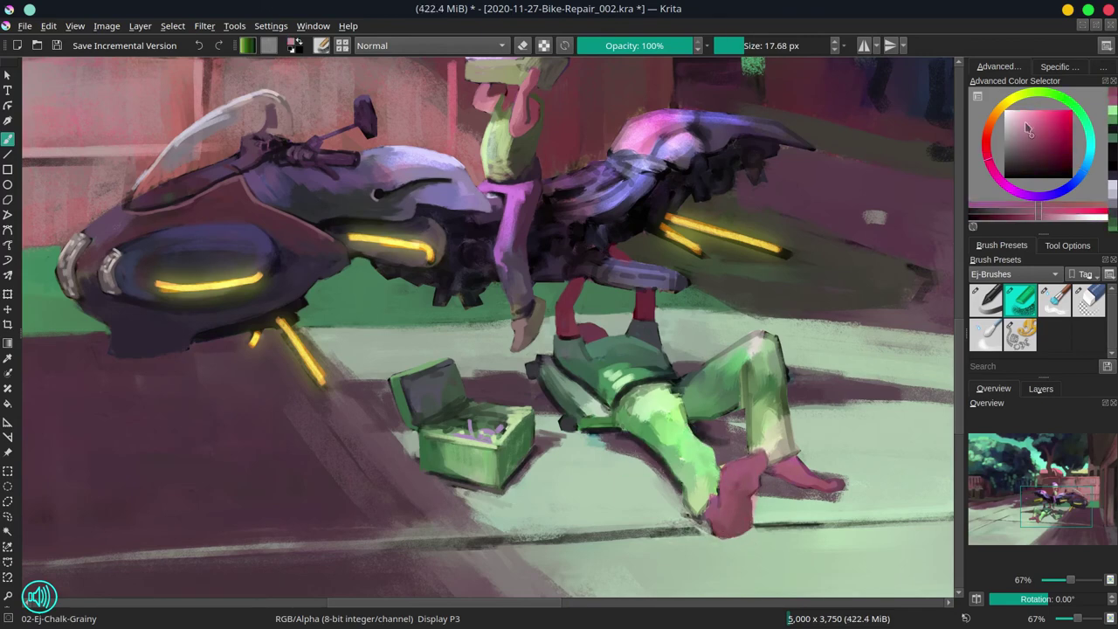
{"action": "left_click", "coordinate": [742, 472], "text": "ctrl"}
{"action": "mouse_move", "coordinate": [725, 473]}
{"action": "left_mouse_down"}
{"action": "mouse_move", "coordinate": [760, 454]}
{"action": "mouse_move", "coordinate": [717, 508]}
{"action": "mouse_move", "coordinate": [703, 519]}
{"action": "mouse_move", "coordinate": [688, 510]}
{"action": "left_mouse_up"}
Paint light green planes along the lying figure's raised thigh and knee with sampled greens.
{"action": "left_click", "coordinate": [660, 383], "text": "ctrl"}
{"action": "left_click", "coordinate": [705, 497], "text": "ctrl"}
{"action": "left_click", "coordinate": [681, 401], "text": "ctrl"}
{"action": "left_click", "coordinate": [657, 402], "text": "ctrl"}
{"action": "mouse_move", "coordinate": [661, 388]}
{"action": "left_mouse_down"}
{"action": "mouse_move", "coordinate": [630, 397]}
{"action": "mouse_move", "coordinate": [757, 334]}
{"action": "left_mouse_up"}
{"action": "left_click_drag", "start_coordinate": [758, 341], "coordinate": [755, 341], "text": "shift"}
{"action": "left_click", "coordinate": [636, 435], "text": "ctrl"}
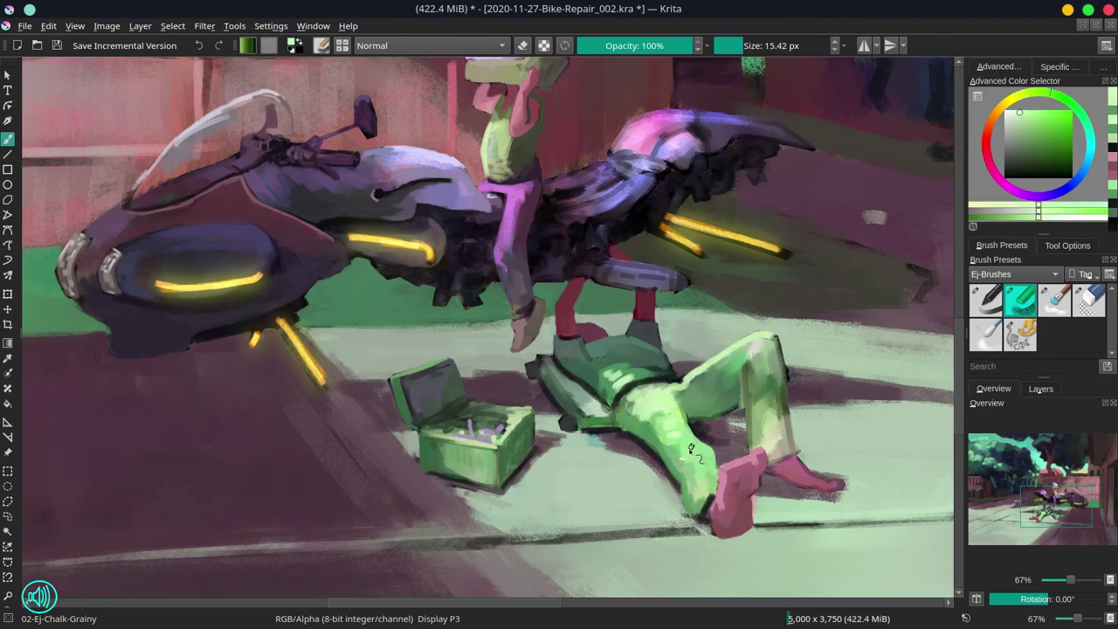
Refine the shapes of both of the lying figure's feet with sampled pink tones and a brush of about 17 px.
{"action": "left_click_drag", "start_coordinate": [691, 447], "coordinate": [697, 448], "text": "shift"}
{"action": "left_click", "coordinate": [727, 462], "text": "ctrl"}
{"action": "left_click_drag", "start_coordinate": [690, 447], "coordinate": [719, 476]}
{"action": "left_click", "coordinate": [764, 488], "text": "ctrl"}
{"action": "left_click_drag", "start_coordinate": [834, 390], "coordinate": [828, 389], "text": "shift"}
{"action": "left_click", "coordinate": [813, 477], "text": "ctrl"}
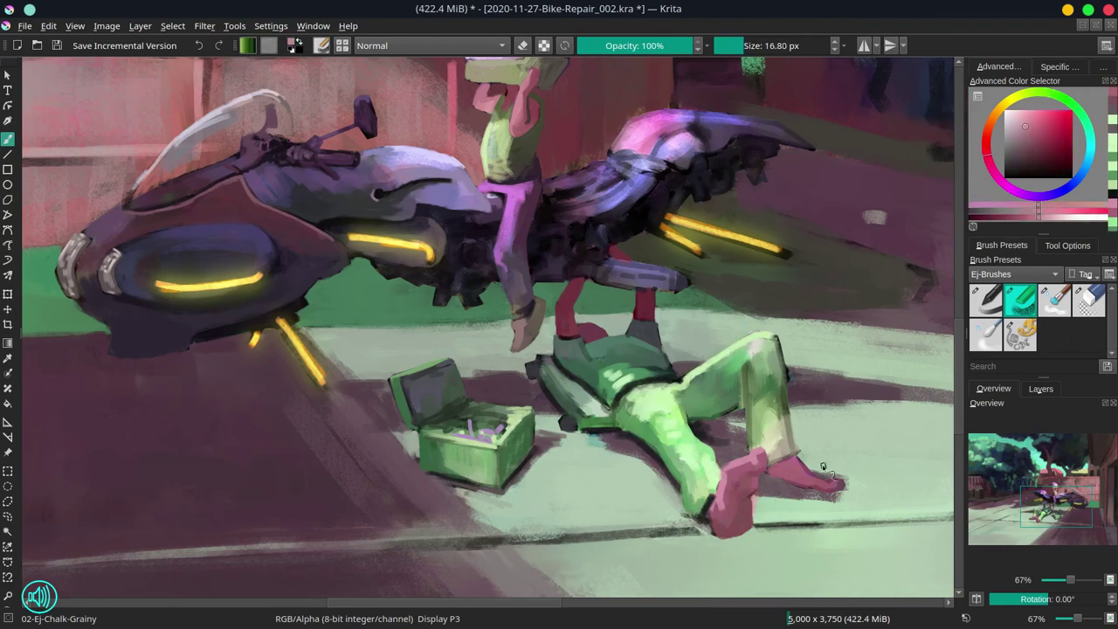
{"action": "mouse_move", "coordinate": [824, 467]}
{"action": "left_mouse_down"}
{"action": "mouse_move", "coordinate": [840, 481]}
{"action": "mouse_move", "coordinate": [823, 482]}
{"action": "mouse_move", "coordinate": [844, 480]}
{"action": "left_mouse_up"}
{"action": "left_click", "coordinate": [831, 465], "text": "ctrl"}
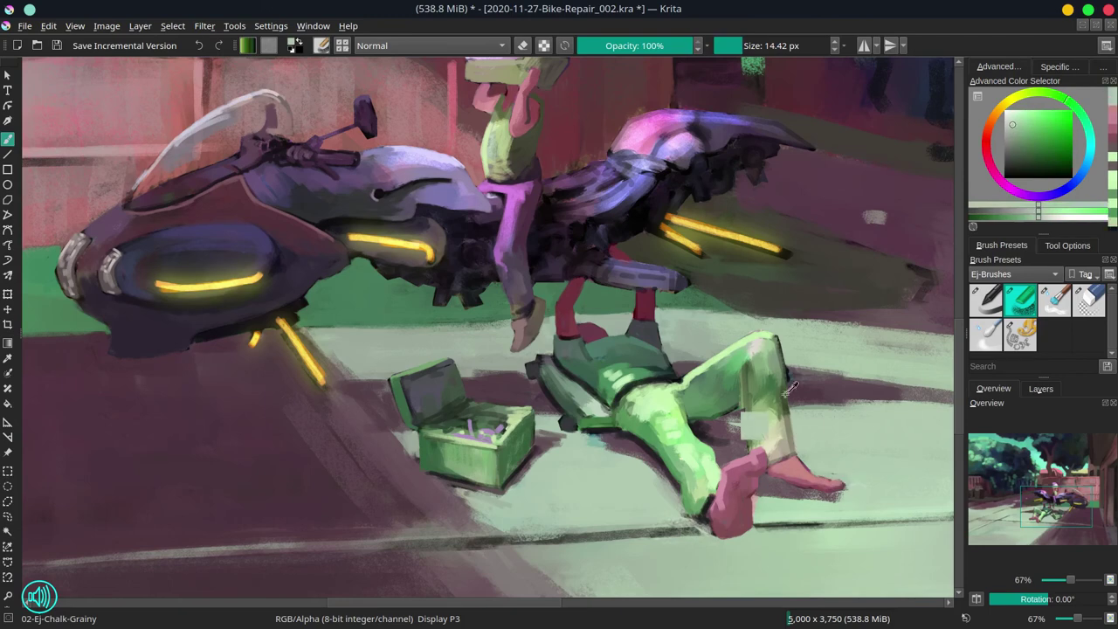
Repaint the raised leg's shin and trouser edges with sampled greens, using a brush of about 16 px.
{"action": "left_click", "coordinate": [758, 425], "text": "ctrl"}
{"action": "mouse_move", "coordinate": [750, 416]}
{"action": "left_mouse_down"}
{"action": "mouse_move", "coordinate": [752, 371]}
{"action": "mouse_move", "coordinate": [756, 442]}
{"action": "mouse_move", "coordinate": [768, 434]}
{"action": "left_mouse_up"}
{"action": "left_click", "coordinate": [772, 381], "text": "ctrl"}
{"action": "left_click_drag", "start_coordinate": [770, 361], "coordinate": [787, 444]}
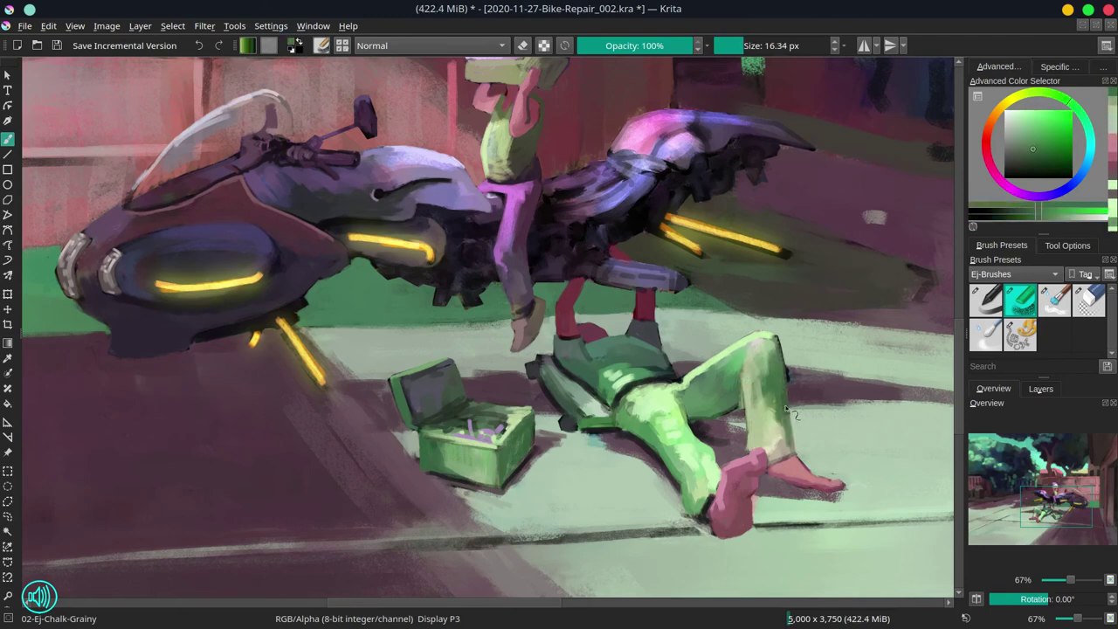
{"action": "left_click", "coordinate": [793, 382], "text": "ctrl"}
{"action": "left_click", "coordinate": [788, 359], "text": "ctrl"}
{"action": "left_click_drag", "start_coordinate": [789, 384], "coordinate": [777, 335]}
{"action": "mouse_move", "coordinate": [745, 416]}
{"action": "left_mouse_down"}
{"action": "mouse_move", "coordinate": [706, 437]}
{"action": "mouse_move", "coordinate": [749, 420]}
{"action": "mouse_move", "coordinate": [745, 449]}
{"action": "left_mouse_up"}
{"action": "left_click", "coordinate": [739, 404], "text": "ctrl"}
{"action": "left_click", "coordinate": [756, 404], "text": "ctrl"}
Add sampled green accents to the lying figure's near thigh and the outer side of the raised knee.
{"action": "left_click", "coordinate": [666, 423], "text": "ctrl"}
{"action": "left_click_drag", "start_coordinate": [670, 414], "coordinate": [685, 432]}
{"action": "left_click", "coordinate": [775, 359], "text": "ctrl"}
{"action": "left_click_drag", "start_coordinate": [779, 346], "coordinate": [789, 376]}
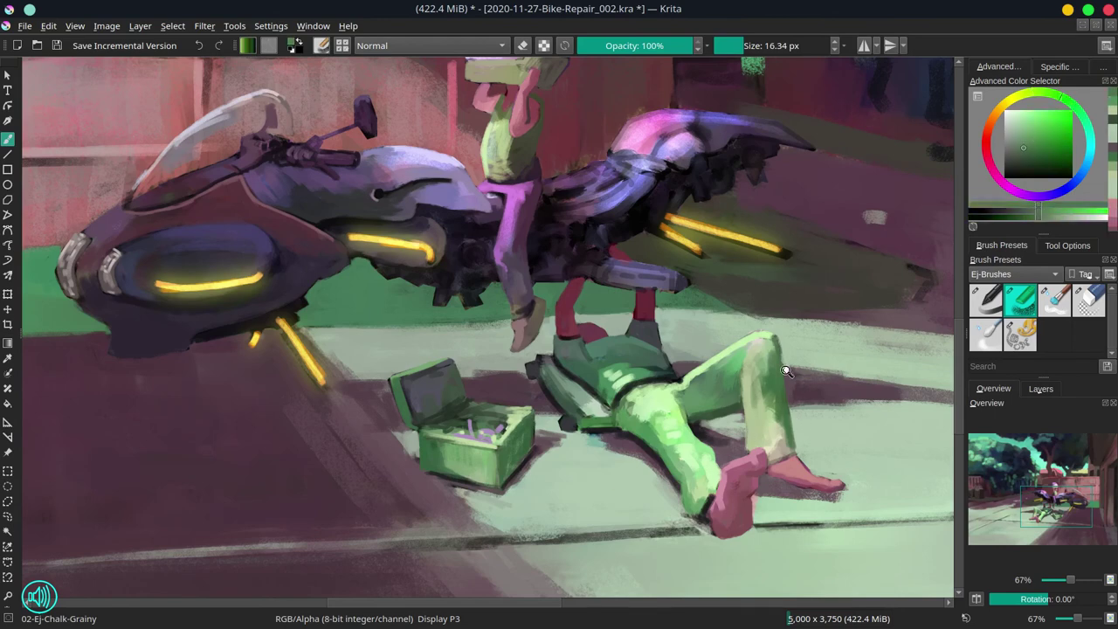
Turn off the mirrored canvas view at full-picture zoom and save the painting.
{"action": "scroll", "coordinate": [788, 370], "scroll_direction": "down", "scroll_amount": 5}
{"action": "scroll", "coordinate": [585, 427], "scroll_direction": "up", "scroll_amount": 3}
{"action": "left_click", "coordinate": [545, 293], "text": "ctrl"}
{"action": "scroll", "coordinate": [660, 262], "scroll_direction": "down", "scroll_amount": 4}
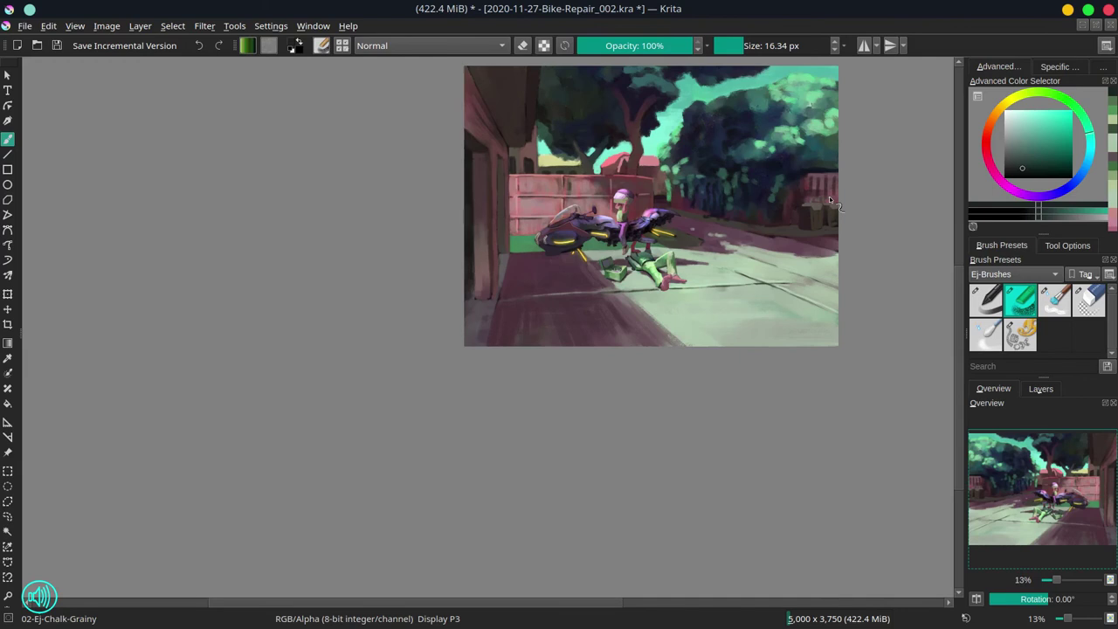
{"action": "key", "text": "m"}
{"action": "key", "text": "ctrl+s"}
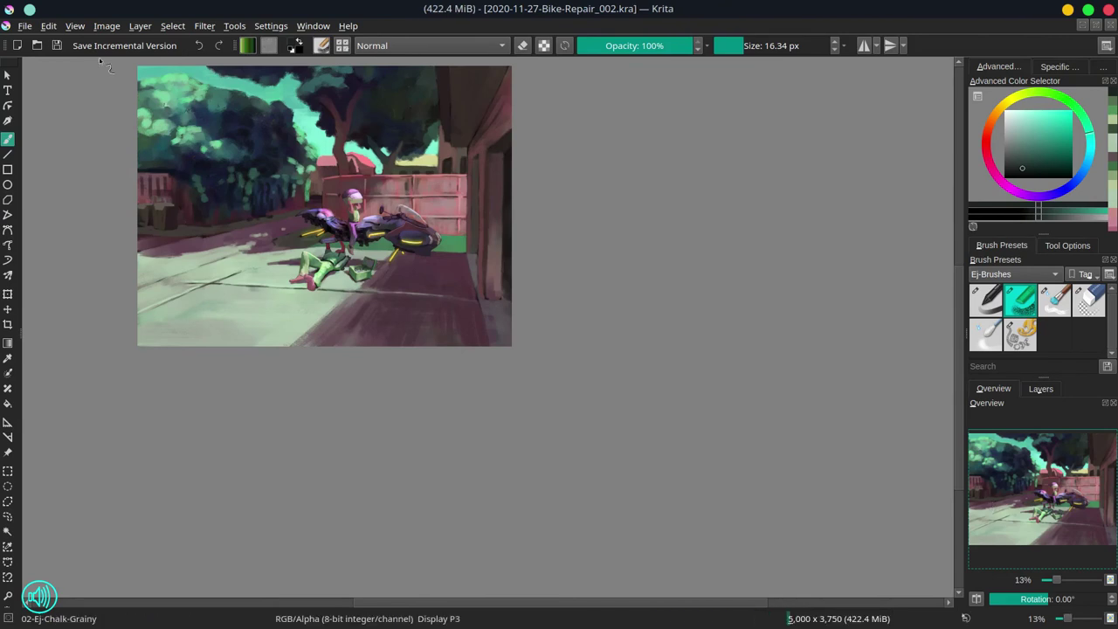
Widen the canvas to 5250 px, extending it beyond the garage side of the picture.
{"action": "left_click", "coordinate": [107, 27]}
{"action": "left_click", "coordinate": [166, 259]}
{"action": "type", "text": "5250"}
{"action": "left_click", "coordinate": [599, 423]}
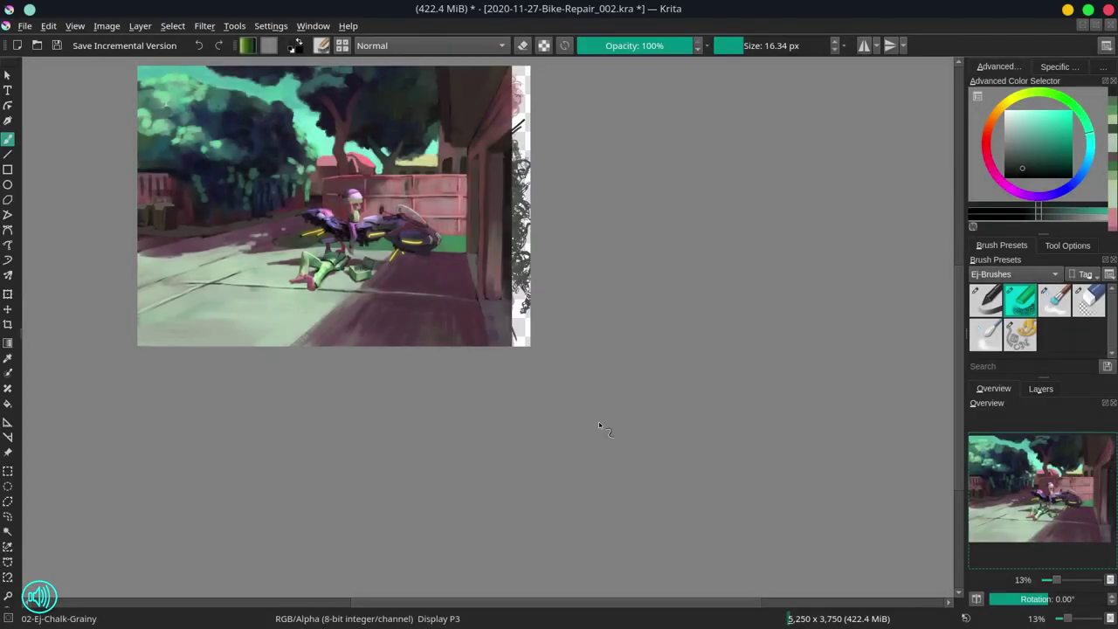
Resize the canvas to 5500 px wide, adding the extra space on the garage side.
{"action": "left_click", "coordinate": [107, 26]}
{"action": "left_click", "coordinate": [166, 259]}
{"action": "left_click_drag", "start_coordinate": [539, 202], "coordinate": [548, 201]}
{"action": "type", "text": "50"}
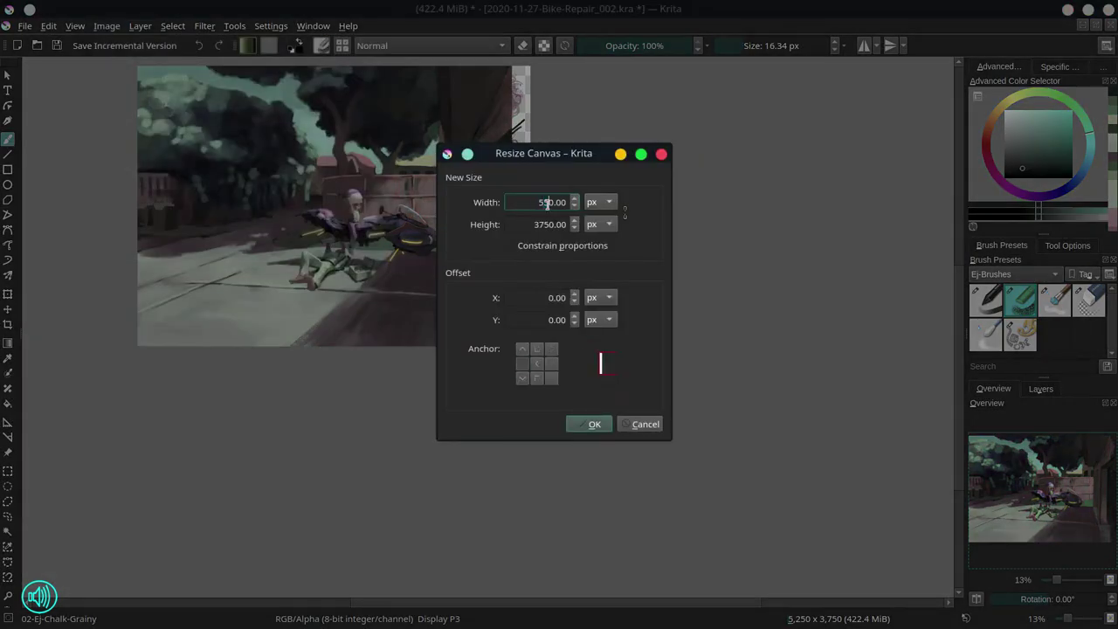
{"action": "left_click", "coordinate": [601, 424]}
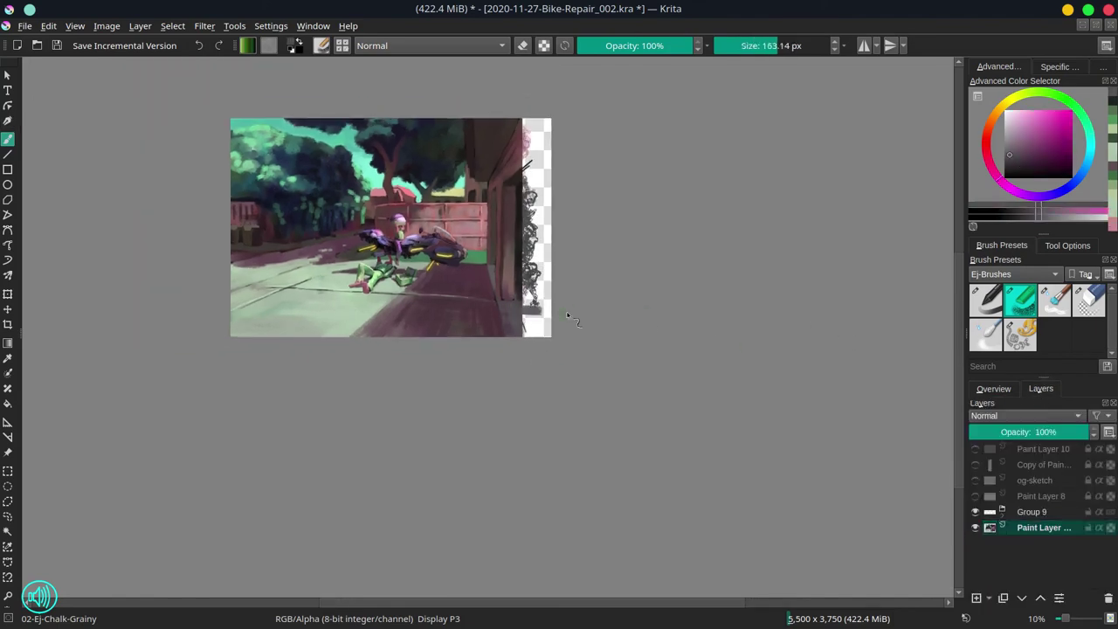
Block in the dark garage opening across the new canvas strip with sampled near-black and a chalk brush of about 142 px.
{"action": "left_click", "coordinate": [519, 252], "text": "ctrl"}
{"action": "left_click_drag", "start_coordinate": [535, 259], "coordinate": [540, 300]}
{"action": "left_click", "coordinate": [526, 170], "text": "ctrl"}
{"action": "left_click_drag", "start_coordinate": [536, 166], "coordinate": [533, 166]}
{"action": "mouse_move", "coordinate": [528, 173]}
{"action": "left_mouse_down"}
{"action": "mouse_move", "coordinate": [561, 141]}
{"action": "mouse_move", "coordinate": [526, 177]}
{"action": "left_mouse_up"}
{"action": "left_click", "coordinate": [534, 164], "text": "ctrl"}
{"action": "scroll", "coordinate": [524, 219], "scroll_direction": "up", "scroll_amount": 3}
{"action": "left_click", "coordinate": [510, 184], "text": "ctrl"}
{"action": "mouse_move", "coordinate": [531, 107]}
{"action": "left_mouse_down"}
{"action": "mouse_move", "coordinate": [511, 182]}
{"action": "mouse_move", "coordinate": [566, 144]}
{"action": "left_mouse_up"}
{"action": "left_click_drag", "start_coordinate": [560, 166], "coordinate": [516, 293]}
{"action": "left_click_drag", "start_coordinate": [820, 152], "coordinate": [869, 151]}
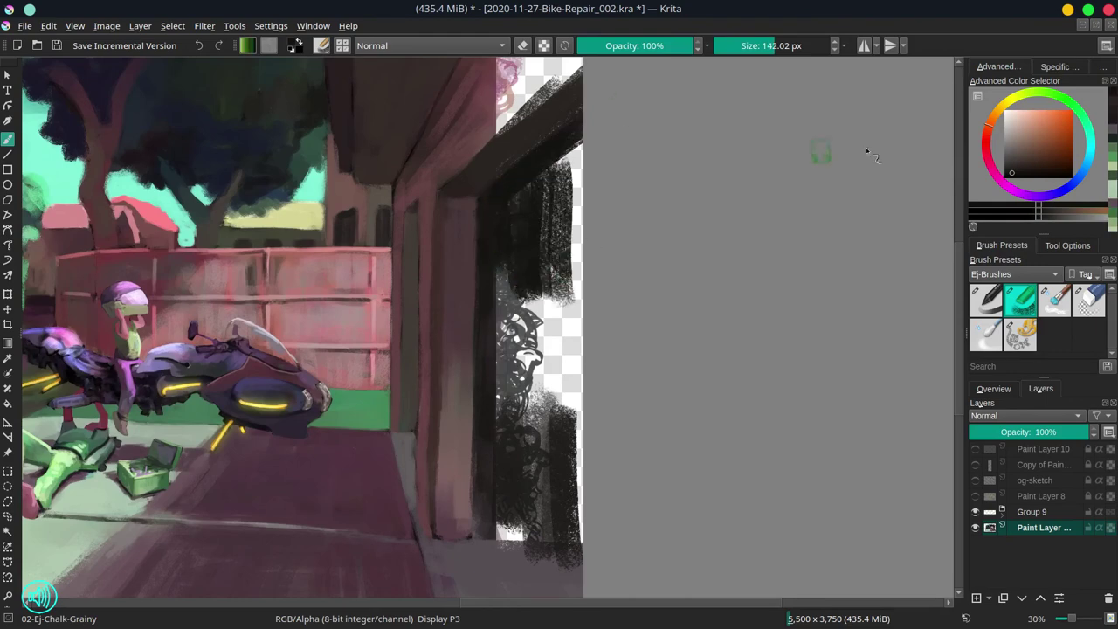
Fill the remaining gaps in the garage opening with sampled dark tones and a brush of about 153 px.
{"action": "scroll", "coordinate": [610, 270], "scroll_direction": "down", "scroll_amount": 2}
{"action": "mouse_move", "coordinate": [580, 215]}
{"action": "left_mouse_down"}
{"action": "mouse_move", "coordinate": [584, 315]}
{"action": "mouse_move", "coordinate": [554, 419]}
{"action": "mouse_move", "coordinate": [583, 423]}
{"action": "left_mouse_up"}
{"action": "left_click", "coordinate": [587, 229], "text": "ctrl"}
{"action": "left_click", "coordinate": [554, 428], "text": "ctrl"}
{"action": "left_click", "coordinate": [557, 402], "text": "ctrl"}
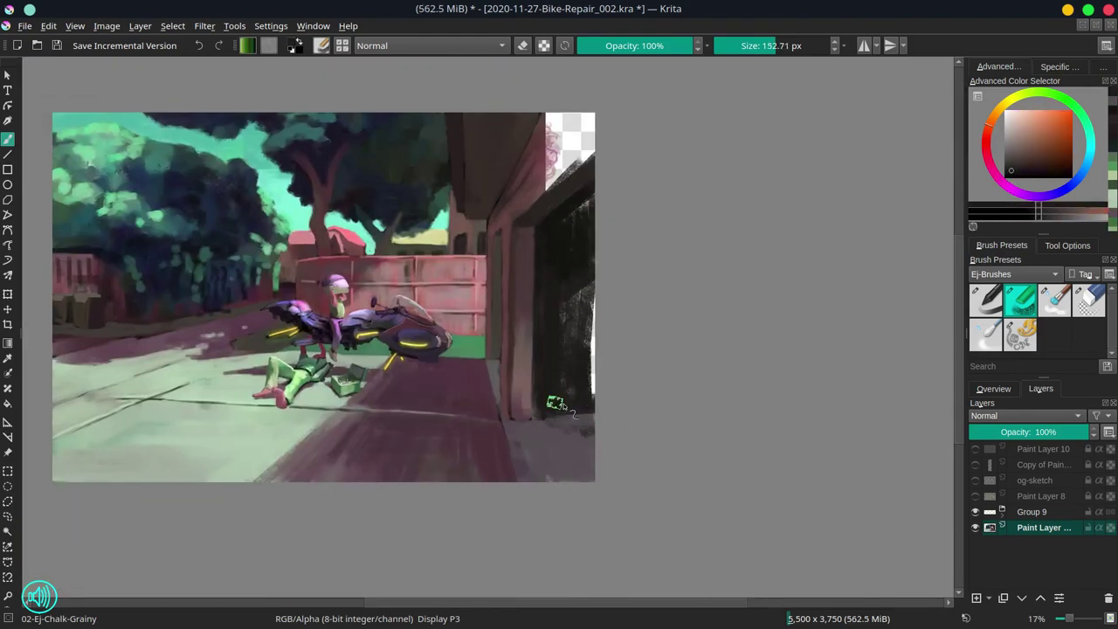
{"action": "left_click", "coordinate": [572, 323], "text": "ctrl"}
{"action": "mouse_move", "coordinate": [577, 327]}
{"action": "left_mouse_down"}
{"action": "mouse_move", "coordinate": [585, 312]}
{"action": "mouse_move", "coordinate": [593, 393]}
{"action": "left_mouse_up"}
{"action": "left_click_drag", "start_coordinate": [577, 196], "coordinate": [585, 245]}
{"action": "left_click", "coordinate": [581, 289], "text": "ctrl"}
{"action": "left_click_drag", "start_coordinate": [577, 284], "coordinate": [577, 337]}
{"action": "left_click_drag", "start_coordinate": [591, 255], "coordinate": [664, 264]}
{"action": "scroll", "coordinate": [663, 264], "scroll_direction": "down", "scroll_amount": 1}
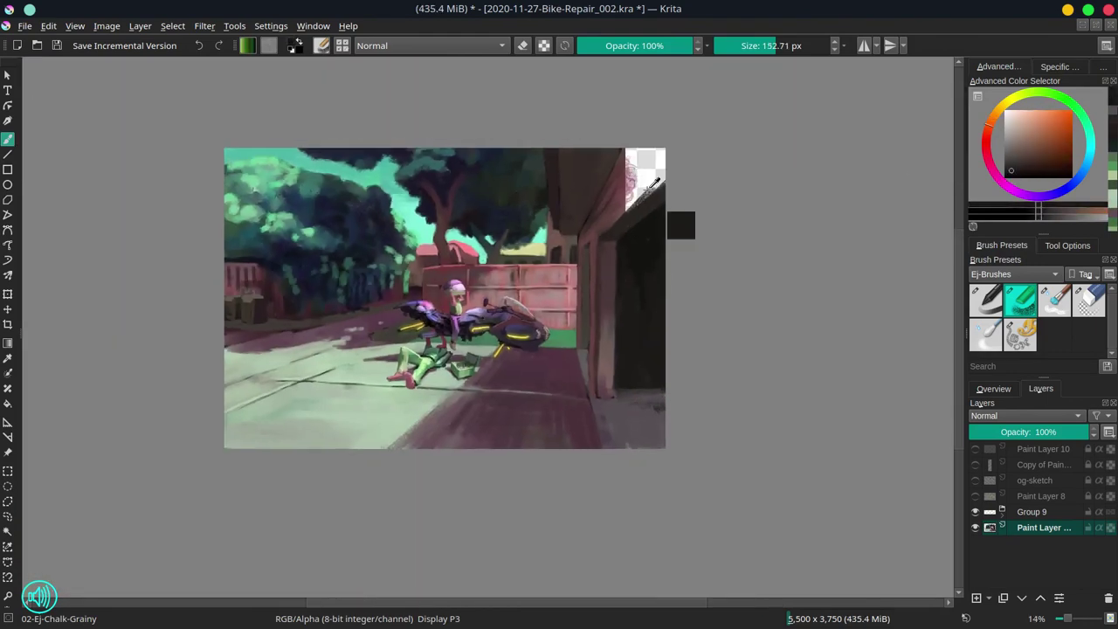
Cover the blank corner above the garage opening with sampled reddish-brown wall colours, continuing the roofline.
{"action": "left_click", "coordinate": [624, 175], "text": "ctrl"}
{"action": "left_click_drag", "start_coordinate": [651, 157], "coordinate": [630, 217]}
{"action": "left_click", "coordinate": [635, 218], "text": "ctrl"}
{"action": "left_click_drag", "start_coordinate": [632, 215], "coordinate": [614, 230]}
{"action": "left_click", "coordinate": [643, 175], "text": "ctrl"}
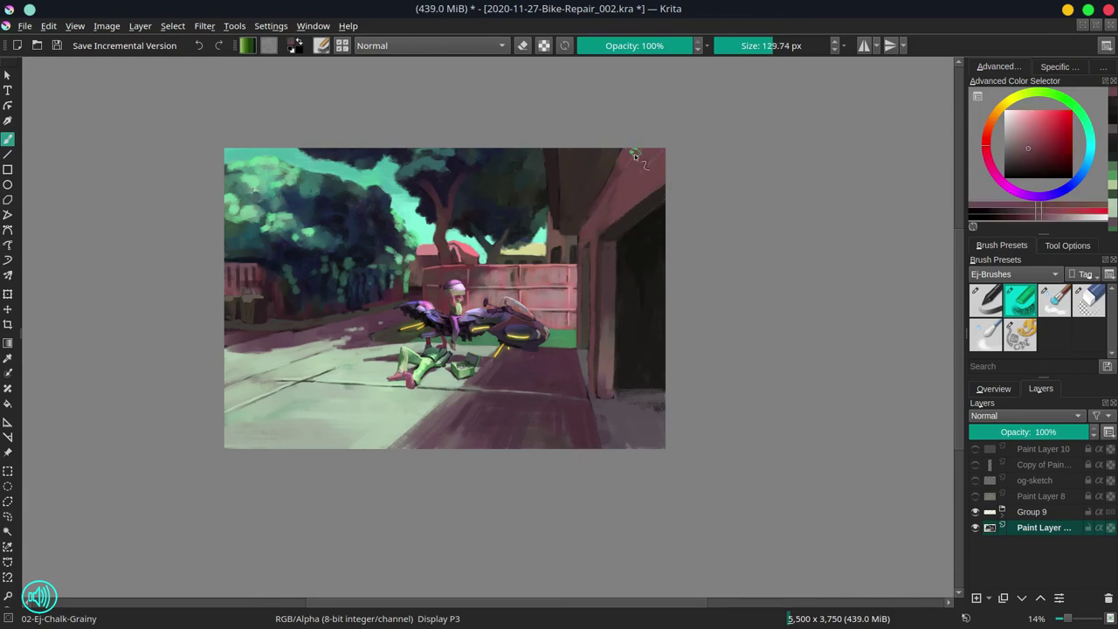
Paint the garage floor and the base of the dark opening with sampled purple-grey and dark tones.
{"action": "left_click", "coordinate": [644, 439], "text": "ctrl"}
{"action": "left_click_drag", "start_coordinate": [626, 365], "coordinate": [604, 365]}
{"action": "mouse_move", "coordinate": [621, 362]}
{"action": "left_mouse_down"}
{"action": "mouse_move", "coordinate": [660, 359]}
{"action": "mouse_move", "coordinate": [642, 356]}
{"action": "mouse_move", "coordinate": [660, 389]}
{"action": "left_mouse_up"}
{"action": "left_click", "coordinate": [645, 340], "text": "ctrl"}
{"action": "left_click", "coordinate": [621, 369], "text": "ctrl"}
{"action": "left_click", "coordinate": [642, 405], "text": "ctrl"}
{"action": "left_click", "coordinate": [643, 391], "text": "ctrl"}
{"action": "left_click", "coordinate": [646, 405], "text": "ctrl"}
{"action": "left_click", "coordinate": [654, 382], "text": "ctrl"}
{"action": "scroll", "coordinate": [752, 393], "scroll_direction": "down", "scroll_amount": 2}
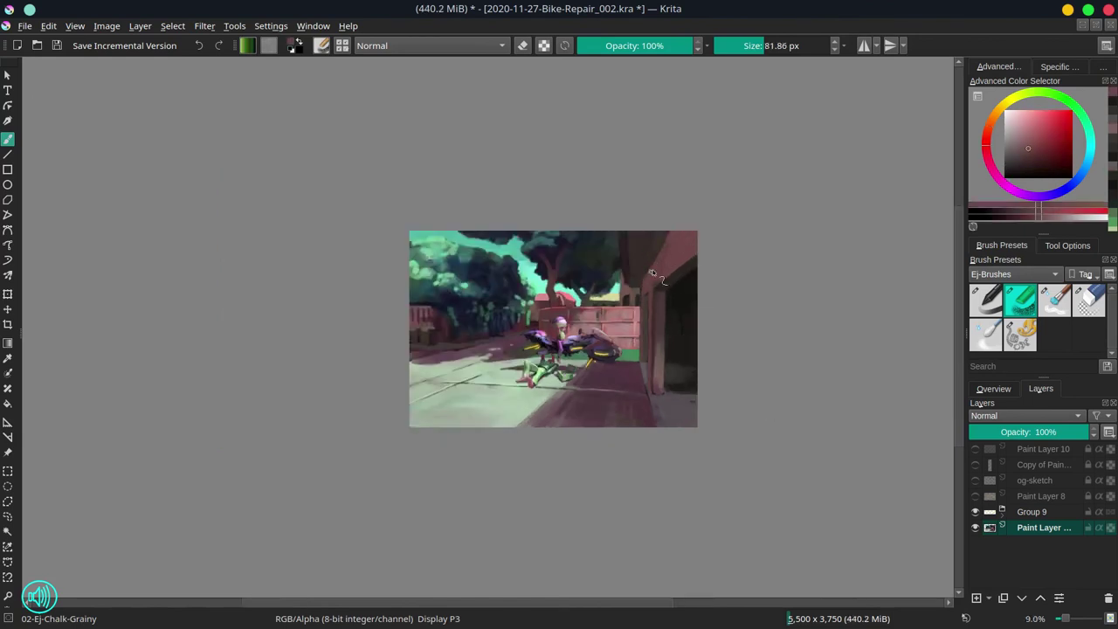
Refine the garage door post and adjoining wall edge with sampled reddish-brown tones and a brush of about 82 px.
{"action": "scroll", "coordinate": [668, 394], "scroll_direction": "up", "scroll_amount": 3}
{"action": "left_click", "coordinate": [642, 385], "text": "ctrl"}
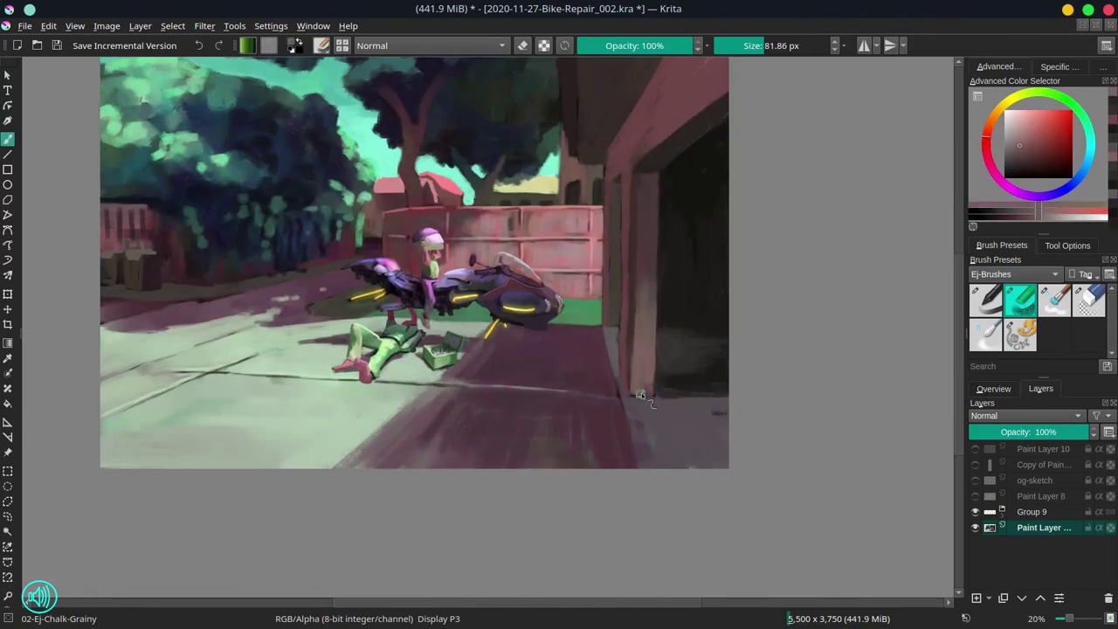
{"action": "left_click_drag", "start_coordinate": [642, 313], "coordinate": [645, 262]}
{"action": "left_click", "coordinate": [655, 222], "text": "ctrl"}
{"action": "left_click", "coordinate": [626, 184], "text": "ctrl"}
{"action": "left_click_drag", "start_coordinate": [628, 188], "coordinate": [629, 290]}
{"action": "left_click_drag", "start_coordinate": [687, 261], "coordinate": [673, 261]}
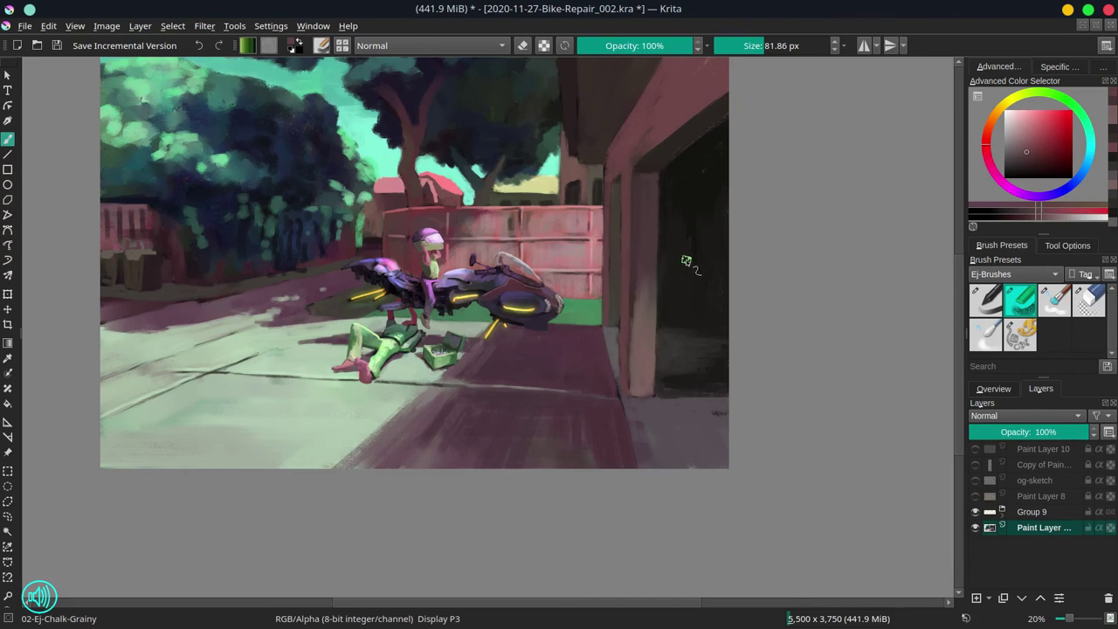
Examine the widened composition at small size in both the normal and the mirrored view.
{"action": "left_click", "coordinate": [625, 326], "text": "ctrl"}
{"action": "scroll", "coordinate": [634, 295], "scroll_direction": "down", "scroll_amount": 4}
{"action": "left_click", "coordinate": [993, 389]}
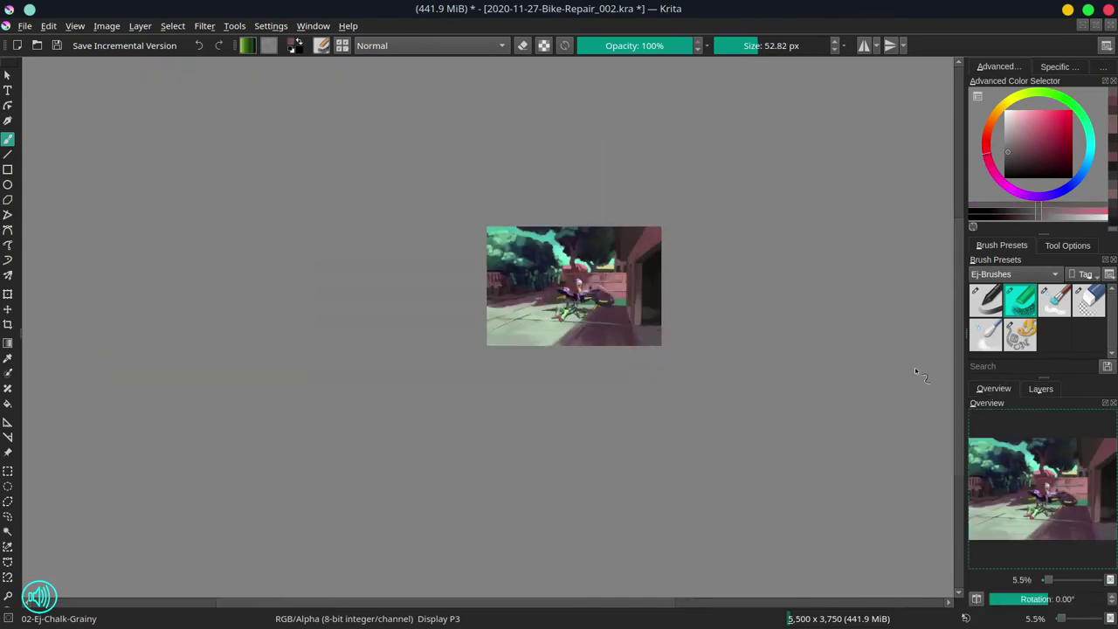
{"action": "key", "text": "m"}
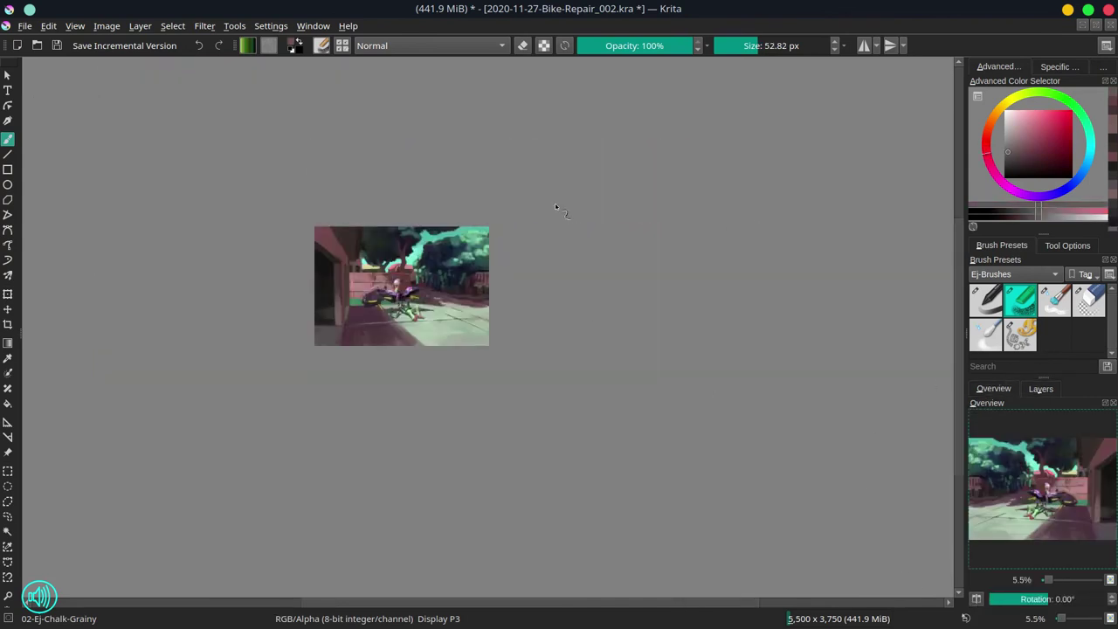
{"action": "key", "text": "m"}
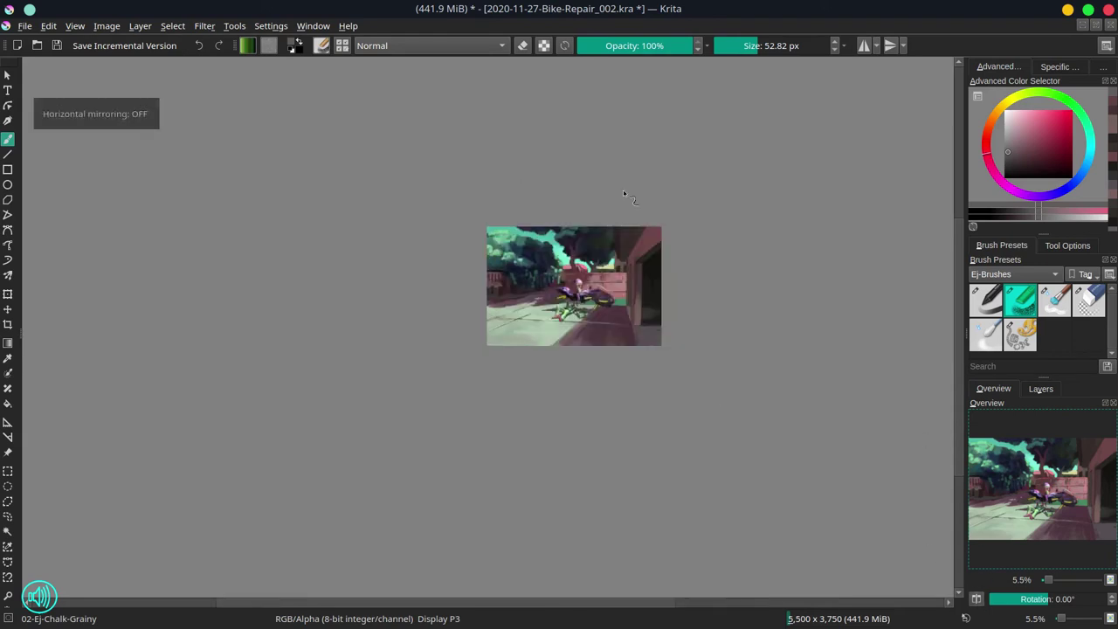
Refine the garage wall beneath the roof overhang with sampled reddish tones and a brush of about 53 px.
{"action": "scroll", "coordinate": [624, 189], "scroll_direction": "up", "scroll_amount": 4}
{"action": "left_click", "coordinate": [262, 130], "text": "ctrl"}
{"action": "scroll", "coordinate": [544, 320], "scroll_direction": "down", "scroll_amount": 3}
{"action": "left_click", "coordinate": [642, 375], "text": "ctrl"}
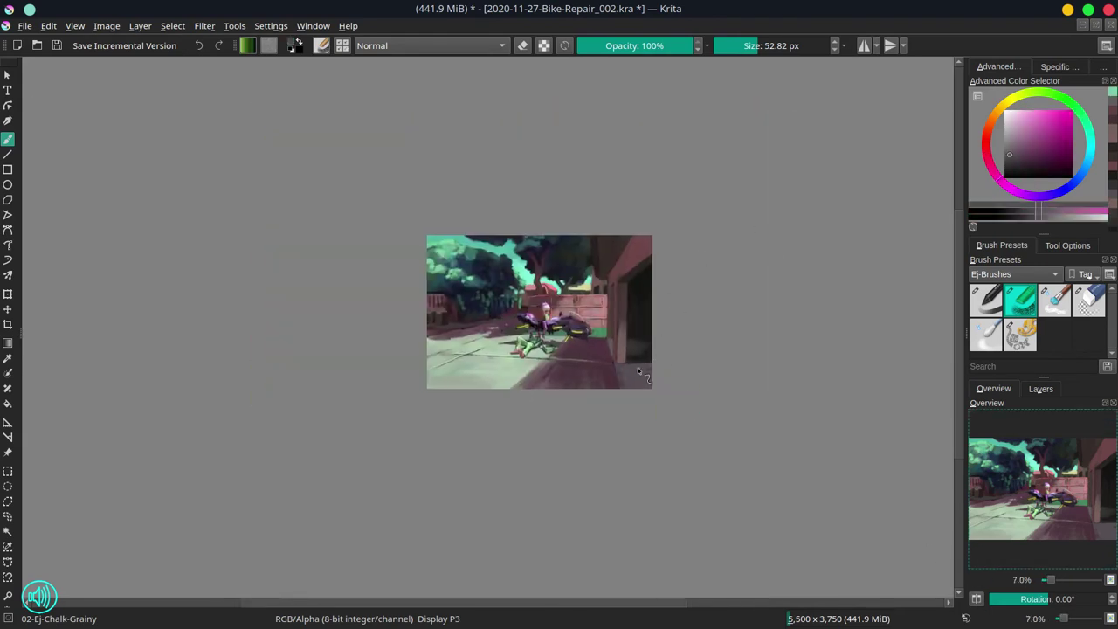
{"action": "scroll", "coordinate": [613, 325], "scroll_direction": "up", "scroll_amount": 2}
{"action": "left_click", "coordinate": [600, 340], "text": "ctrl"}
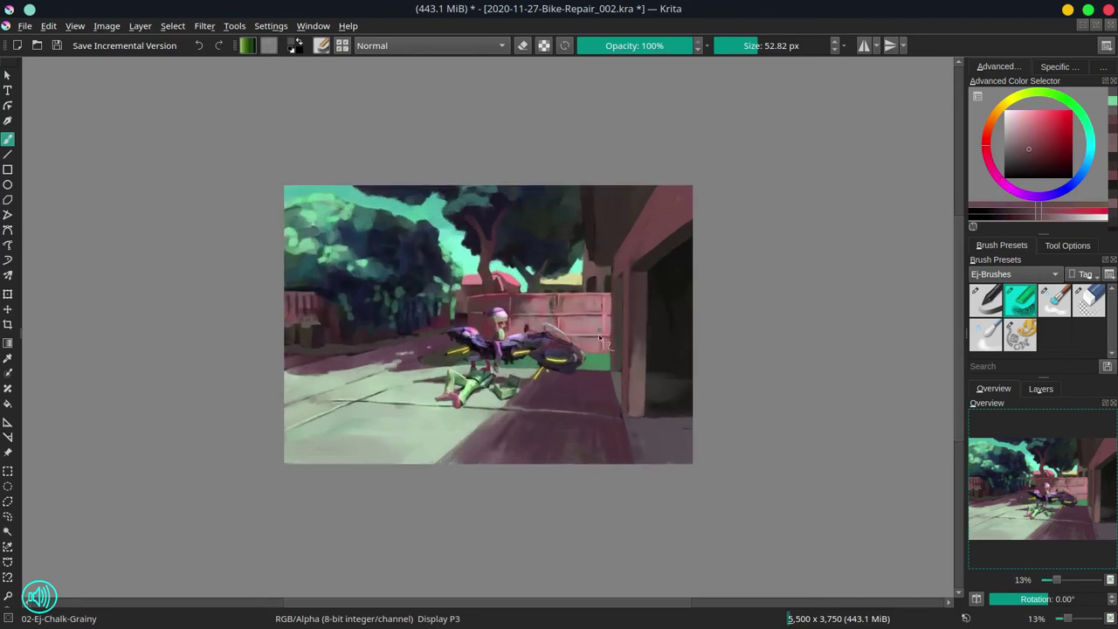
{"action": "left_click_drag", "start_coordinate": [609, 251], "coordinate": [653, 190]}
{"action": "left_click", "coordinate": [619, 233], "text": "ctrl"}
{"action": "left_click", "coordinate": [661, 251], "text": "ctrl"}
Define the upper edge of the garage opening with sampled dark brown and a slightly larger brush.
{"action": "key", "text": "bracketright"}
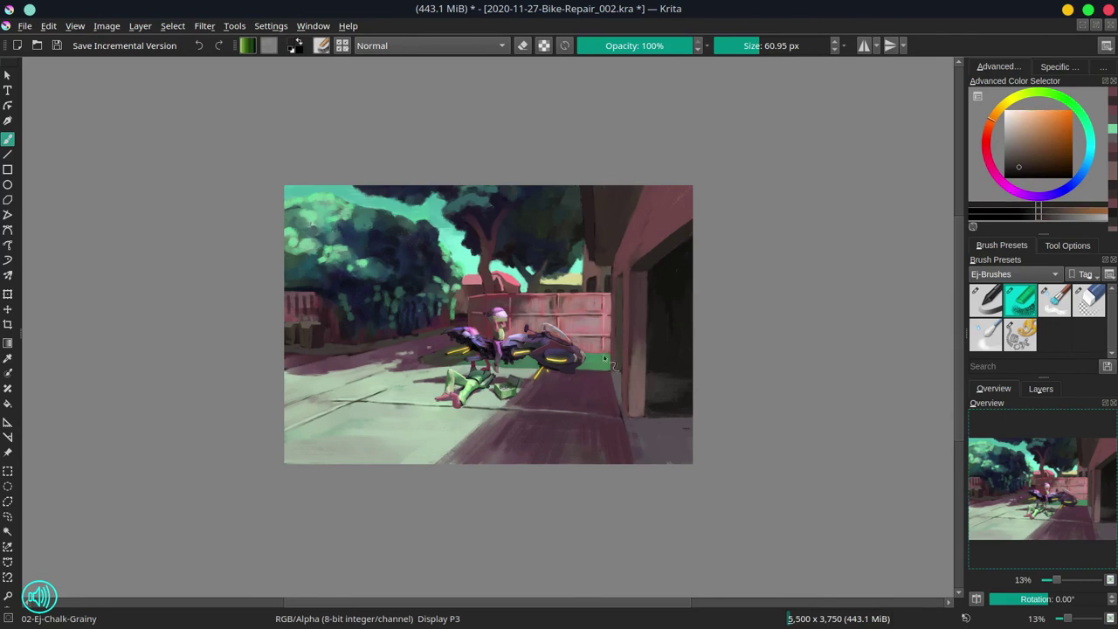
{"action": "mouse_move", "coordinate": [646, 248]}
{"action": "left_mouse_down"}
{"action": "mouse_move", "coordinate": [692, 202]}
{"action": "mouse_move", "coordinate": [692, 241]}
{"action": "left_mouse_up"}
{"action": "key", "text": "bracketright"}
{"action": "left_click", "coordinate": [678, 260], "text": "ctrl"}
Mirror the canvas view, sample the garage wall colour and save the painting.
{"action": "left_click", "coordinate": [977, 599]}
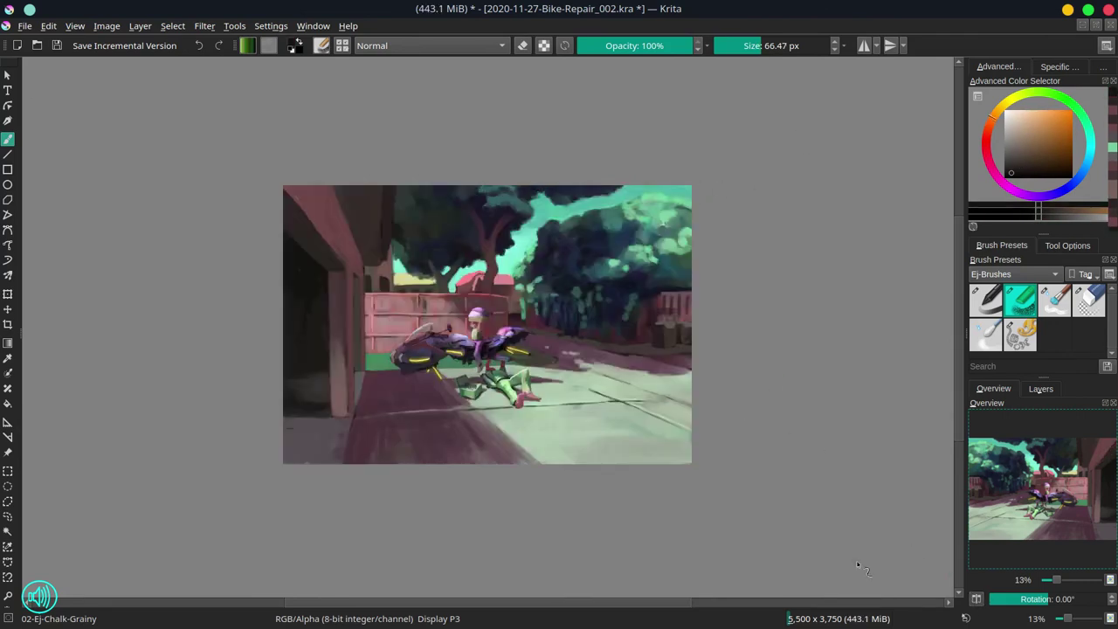
{"action": "left_click", "coordinate": [345, 249], "text": "ctrl"}
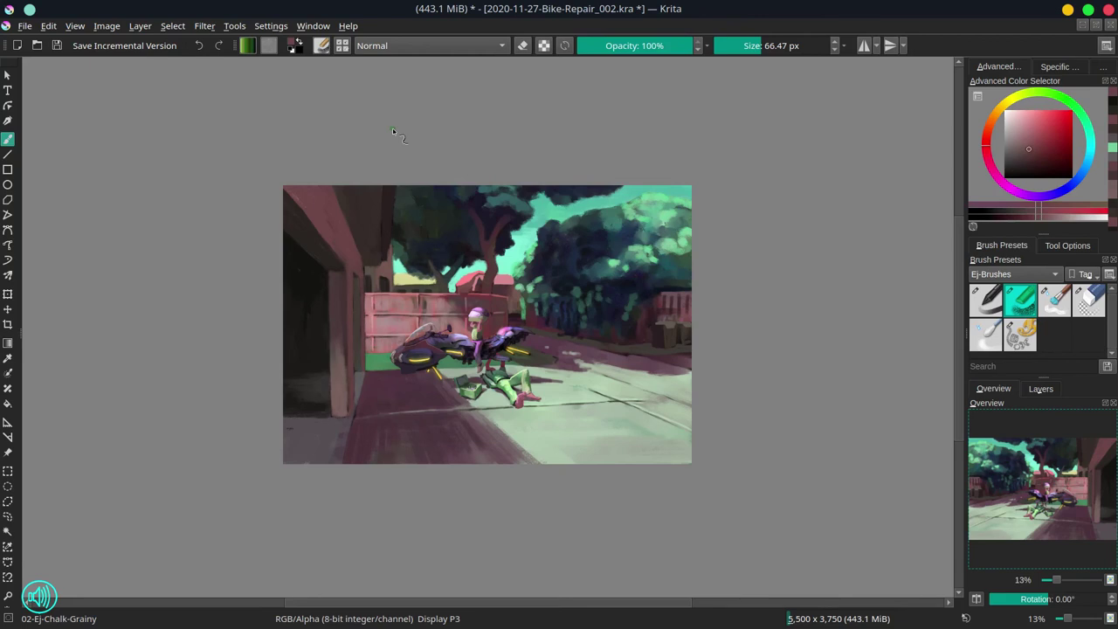
{"action": "key", "text": "ctrl+s"}
Deepen the shadow inside the garage opening with a sampled near-black.
{"action": "left_click", "coordinate": [299, 261], "text": "ctrl"}
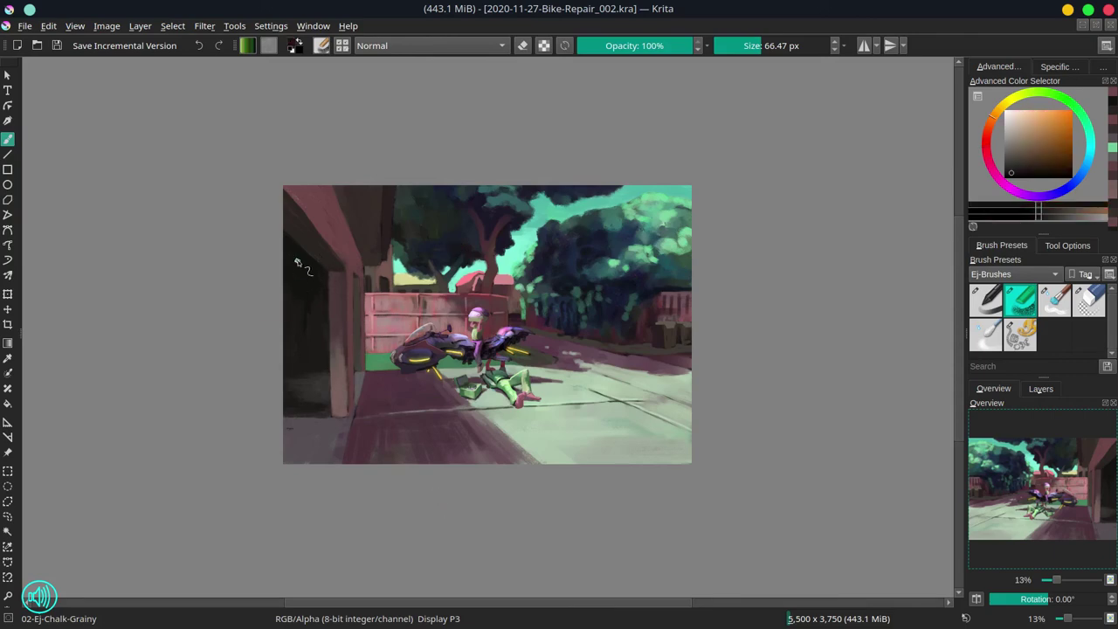
{"action": "left_click_drag", "start_coordinate": [300, 261], "coordinate": [306, 298]}
Try a sampled pink highlight along the bike's lower bar above the lying figure, using a brush of about 29 px.
{"action": "scroll", "coordinate": [482, 366], "scroll_direction": "up", "scroll_amount": 5}
{"action": "left_click", "coordinate": [577, 219], "text": "ctrl"}
{"action": "left_click_drag", "start_coordinate": [587, 231], "coordinate": [573, 231]}
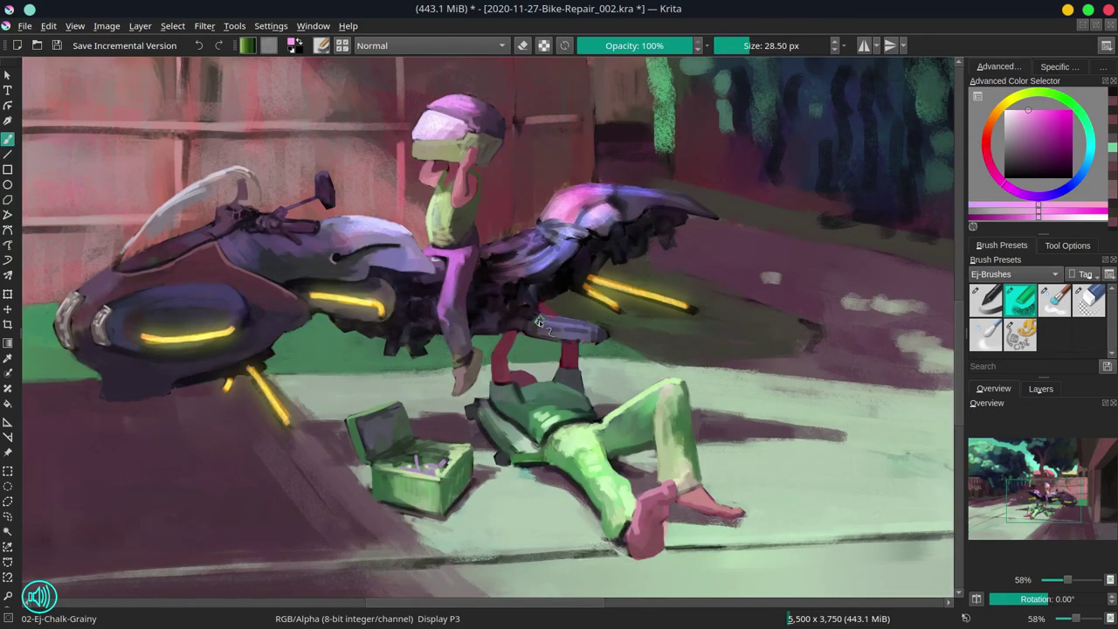
{"action": "left_click_drag", "start_coordinate": [537, 322], "coordinate": [594, 332]}
{"action": "key", "text": "ctrl+z"}
Paint pale lavender highlights and dark accents on the bike's lower bar with a smaller brush.
{"action": "left_click", "coordinate": [605, 217], "text": "ctrl"}
{"action": "left_click_drag", "start_coordinate": [612, 267], "coordinate": [601, 267]}
{"action": "mouse_move", "coordinate": [538, 322]}
{"action": "left_mouse_down"}
{"action": "mouse_move", "coordinate": [566, 318]}
{"action": "mouse_move", "coordinate": [585, 329]}
{"action": "mouse_move", "coordinate": [534, 328]}
{"action": "mouse_move", "coordinate": [528, 305]}
{"action": "mouse_move", "coordinate": [594, 341]}
{"action": "left_mouse_up"}
{"action": "left_click", "coordinate": [1018, 111]}
{"action": "left_click", "coordinate": [1009, 179]}
{"action": "key", "text": "bracketleft"}
{"action": "left_click", "coordinate": [581, 345], "text": "ctrl"}
Add sampled purple-grey details to the bike's engine area beside the seated figure's leg and pick a darker purple.
{"action": "left_click", "coordinate": [422, 306], "text": "ctrl"}
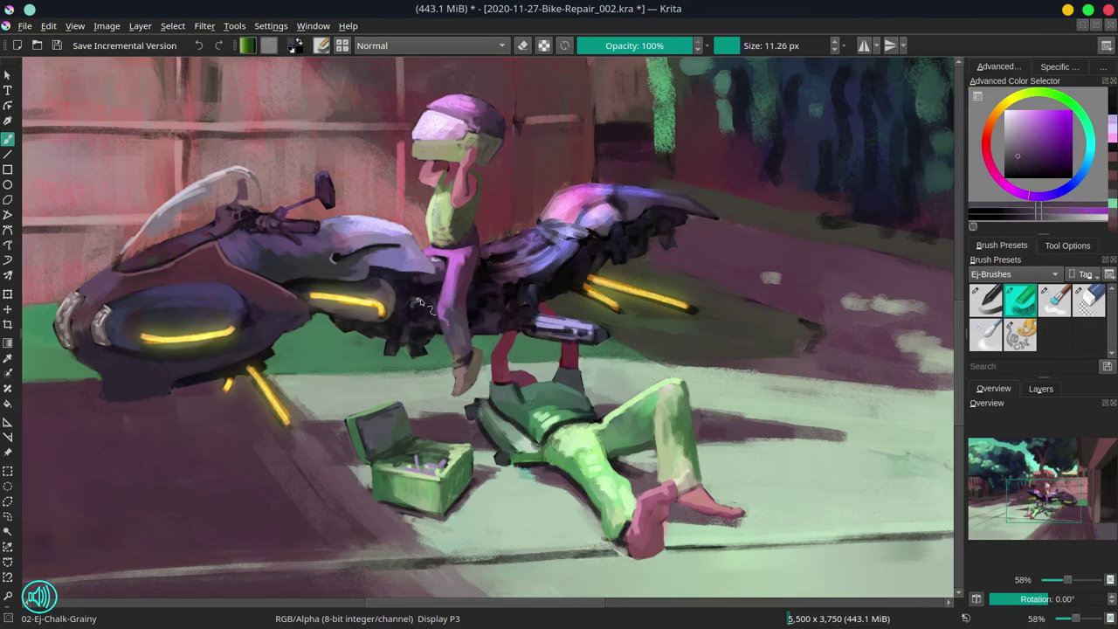
{"action": "left_click_drag", "start_coordinate": [384, 329], "coordinate": [398, 339]}
{"action": "left_click_drag", "start_coordinate": [397, 337], "coordinate": [390, 337]}
{"action": "left_click", "coordinate": [423, 309], "text": "ctrl"}
{"action": "left_click", "coordinate": [1015, 173]}
Try the Decrease Saturation blending mode for the brush and return it to Normal.
{"action": "left_click", "coordinate": [409, 47]}
{"action": "left_click", "coordinate": [408, 48]}
{"action": "left_click_drag", "start_coordinate": [585, 249], "coordinate": [601, 247]}
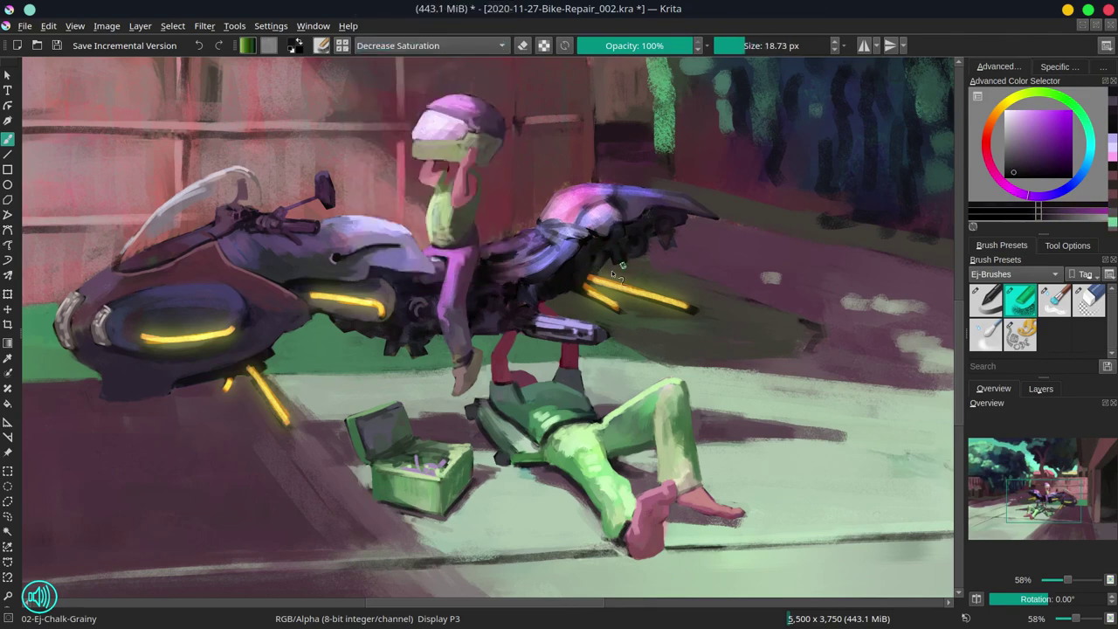
{"action": "key", "text": "alt+shift+n"}
Repaint the ground around the bike's rear yellow light struts with sampled dark olive shadow tones.
{"action": "left_click", "coordinate": [576, 296], "text": "ctrl"}
{"action": "left_click", "coordinate": [636, 325], "text": "ctrl"}
{"action": "left_click_drag", "start_coordinate": [578, 299], "coordinate": [627, 327]}
{"action": "left_click", "coordinate": [718, 330], "text": "ctrl"}
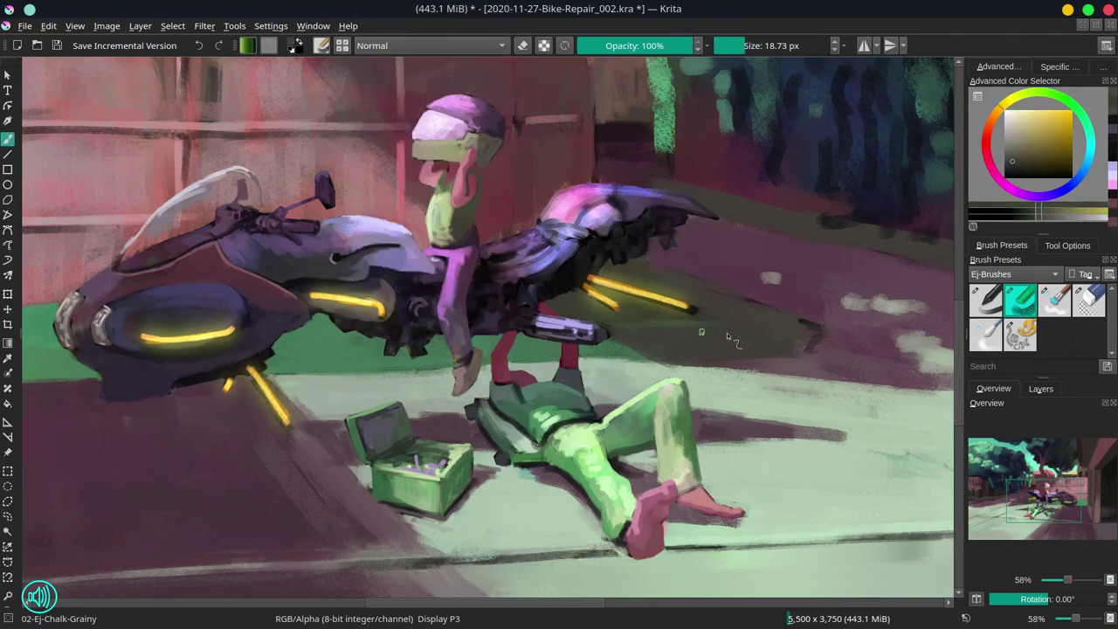
{"action": "left_click_drag", "start_coordinate": [697, 313], "coordinate": [599, 301]}
Rework the blue body panel behind the seated figure with strokes of sampled dark and lavender tones.
{"action": "left_click", "coordinate": [510, 237], "text": "ctrl"}
{"action": "mouse_move", "coordinate": [505, 246]}
{"action": "left_mouse_down"}
{"action": "mouse_move", "coordinate": [483, 259]}
{"action": "mouse_move", "coordinate": [528, 257]}
{"action": "mouse_move", "coordinate": [547, 238]}
{"action": "mouse_move", "coordinate": [528, 254]}
{"action": "mouse_move", "coordinate": [527, 240]}
{"action": "mouse_move", "coordinate": [541, 260]}
{"action": "left_mouse_up"}
{"action": "left_click", "coordinate": [514, 249], "text": "ctrl"}
{"action": "left_click", "coordinate": [417, 261], "text": "ctrl"}
{"action": "left_click", "coordinate": [527, 248], "text": "ctrl"}
{"action": "left_click", "coordinate": [551, 249], "text": "ctrl"}
{"action": "left_click", "coordinate": [544, 237], "text": "ctrl"}
{"action": "left_click", "coordinate": [523, 272], "text": "ctrl"}
Add dark accents and sampled light blue touches to the bike body beside the seated figure's leg with an 11.02 px brush.
{"action": "left_click", "coordinate": [444, 299], "text": "ctrl"}
{"action": "left_click_drag", "start_coordinate": [461, 294], "coordinate": [439, 308]}
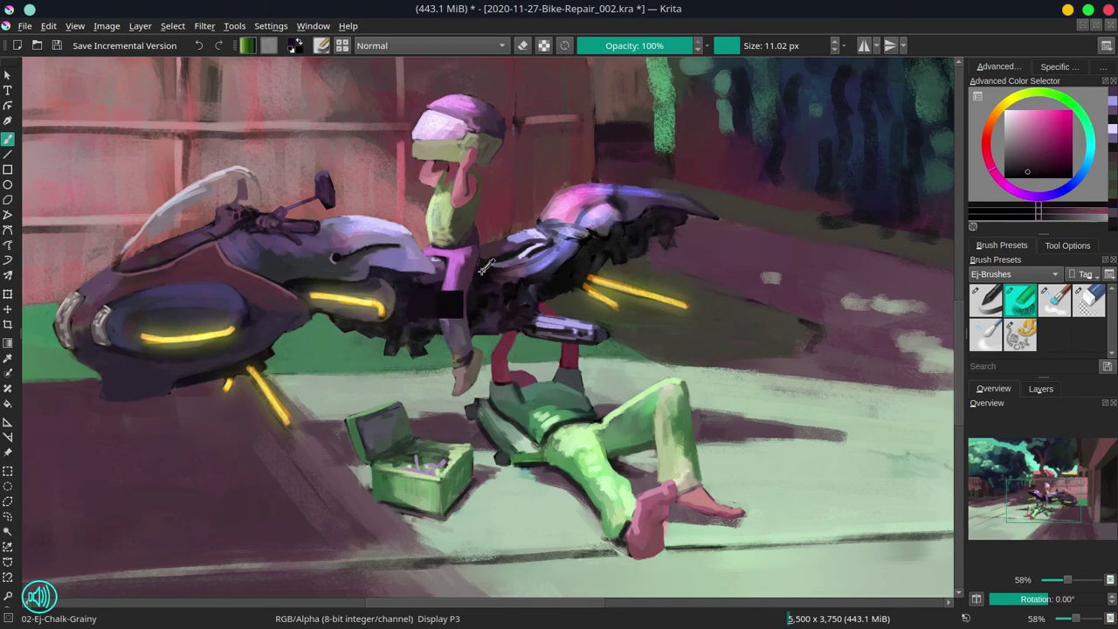
{"action": "left_click_drag", "start_coordinate": [483, 262], "coordinate": [492, 271]}
{"action": "mouse_move", "coordinate": [503, 265]}
{"action": "left_mouse_down"}
{"action": "mouse_move", "coordinate": [552, 248]}
{"action": "mouse_move", "coordinate": [523, 258]}
{"action": "left_mouse_up"}
{"action": "left_click", "coordinate": [553, 250], "text": "ctrl"}
{"action": "left_click", "coordinate": [1037, 156]}
{"action": "left_click", "coordinate": [516, 244], "text": "ctrl"}
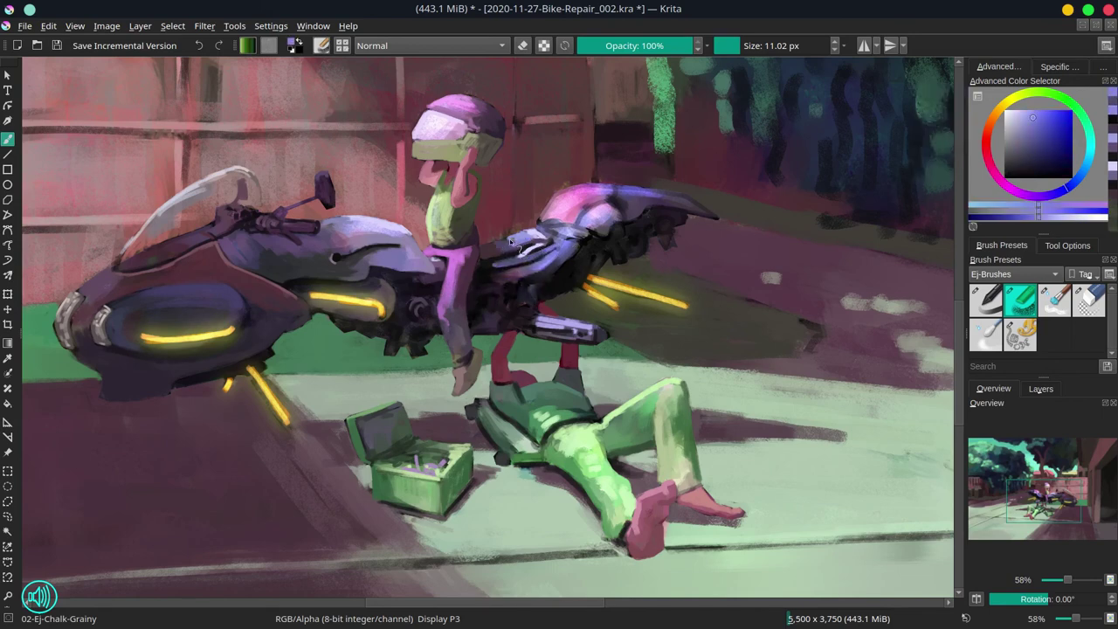
Define the lower edge of the bike's pink tail cover with sampled pink, lavender and dark tones.
{"action": "left_click", "coordinate": [546, 206], "text": "ctrl"}
{"action": "left_click", "coordinate": [572, 205], "text": "ctrl"}
{"action": "mouse_move", "coordinate": [542, 221]}
{"action": "left_mouse_down"}
{"action": "mouse_move", "coordinate": [563, 200]}
{"action": "mouse_move", "coordinate": [603, 189]}
{"action": "mouse_move", "coordinate": [542, 243]}
{"action": "mouse_move", "coordinate": [526, 236]}
{"action": "left_mouse_up"}
{"action": "left_click", "coordinate": [585, 204], "text": "ctrl"}
{"action": "left_click", "coordinate": [591, 196], "text": "ctrl"}
{"action": "left_click", "coordinate": [603, 213], "text": "ctrl"}
{"action": "left_click", "coordinate": [594, 233], "text": "ctrl"}
{"action": "left_click", "coordinate": [599, 215], "text": "ctrl"}
Brighten the area behind the tail cover's dark seam with a pale lavender highlight.
{"action": "left_click", "coordinate": [533, 255], "text": "ctrl"}
{"action": "left_click", "coordinate": [1027, 130]}
{"action": "left_click", "coordinate": [560, 229], "text": "ctrl"}
{"action": "left_click", "coordinate": [590, 212], "text": "ctrl"}
{"action": "left_click", "coordinate": [581, 214], "text": "ctrl"}
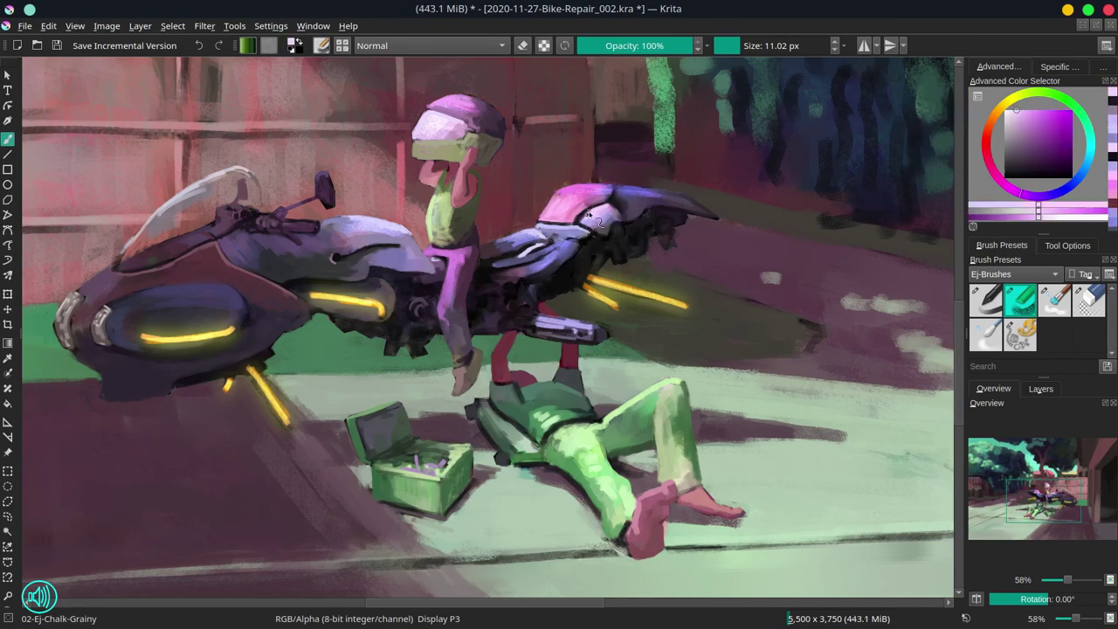
Paint lavender and blue-violet strokes along the bike's tail fin out to its tip.
{"action": "left_click", "coordinate": [583, 187], "text": "ctrl"}
{"action": "left_click", "coordinate": [622, 191], "text": "ctrl"}
{"action": "left_click_drag", "start_coordinate": [582, 187], "coordinate": [705, 210]}
{"action": "left_click", "coordinate": [644, 203], "text": "ctrl"}
{"action": "left_click", "coordinate": [610, 209], "text": "ctrl"}
{"action": "mouse_move", "coordinate": [638, 201]}
{"action": "left_mouse_down"}
{"action": "mouse_move", "coordinate": [624, 207]}
{"action": "mouse_move", "coordinate": [716, 218]}
{"action": "left_mouse_up"}
{"action": "left_click", "coordinate": [631, 207], "text": "ctrl"}
Refine the tail's lower edge and the top of the fin with sampled dark and pale violet tones.
{"action": "left_click", "coordinate": [619, 219], "text": "ctrl"}
{"action": "left_click_drag", "start_coordinate": [617, 224], "coordinate": [559, 260]}
{"action": "left_click", "coordinate": [577, 248], "text": "ctrl"}
{"action": "left_click", "coordinate": [629, 198], "text": "ctrl"}
{"action": "left_click", "coordinate": [646, 194], "text": "ctrl"}
{"action": "mouse_move", "coordinate": [653, 198]}
{"action": "left_mouse_down"}
{"action": "mouse_move", "coordinate": [620, 206]}
{"action": "mouse_move", "coordinate": [688, 206]}
{"action": "mouse_move", "coordinate": [628, 208]}
{"action": "mouse_move", "coordinate": [645, 192]}
{"action": "left_mouse_up"}
{"action": "left_click", "coordinate": [654, 203], "text": "ctrl"}
{"action": "left_click", "coordinate": [631, 196], "text": "ctrl"}
{"action": "mouse_move", "coordinate": [645, 192]}
{"action": "left_mouse_down"}
{"action": "mouse_move", "coordinate": [667, 195]}
{"action": "mouse_move", "coordinate": [620, 188]}
{"action": "left_mouse_up"}
{"action": "left_click", "coordinate": [437, 122], "text": "ctrl"}
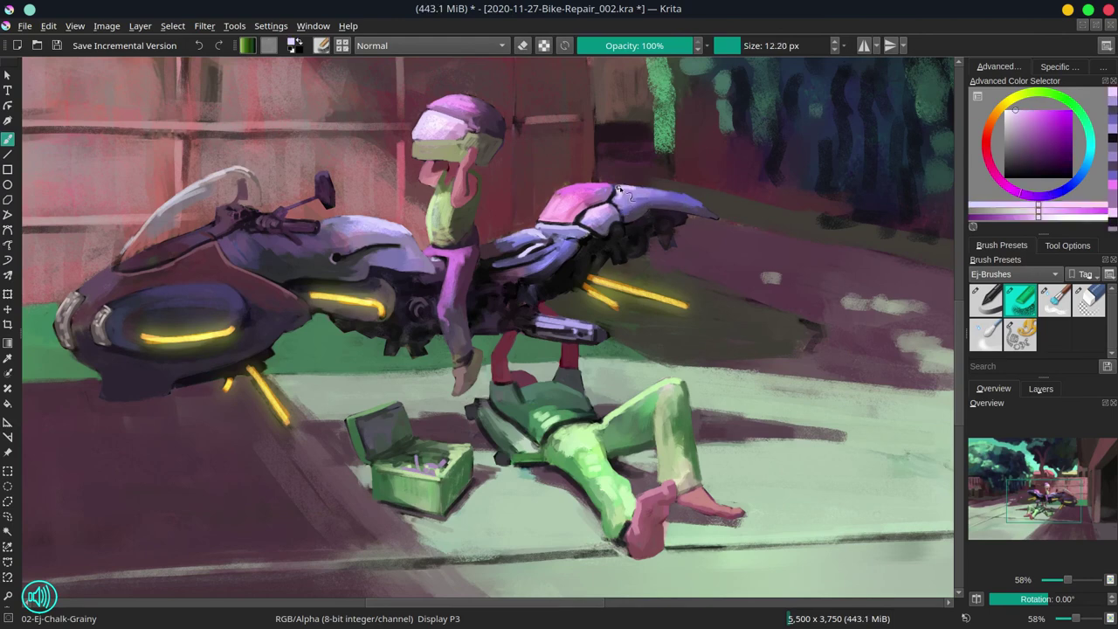
Paint sampled blue-lavender bands along the body panels between the seated figure and the tail with a brush of about 11 px.
{"action": "left_click", "coordinate": [564, 260], "text": "ctrl"}
{"action": "left_click", "coordinate": [570, 256], "text": "ctrl"}
{"action": "left_click_drag", "start_coordinate": [561, 260], "coordinate": [523, 285]}
{"action": "left_click_drag", "start_coordinate": [591, 231], "coordinate": [515, 266]}
{"action": "left_click", "coordinate": [580, 238], "text": "ctrl"}
{"action": "left_click", "coordinate": [570, 243], "text": "ctrl"}
{"action": "left_click_drag", "start_coordinate": [558, 239], "coordinate": [521, 263]}
{"action": "left_click", "coordinate": [566, 238], "text": "ctrl"}
{"action": "left_click", "coordinate": [547, 253], "text": "ctrl"}
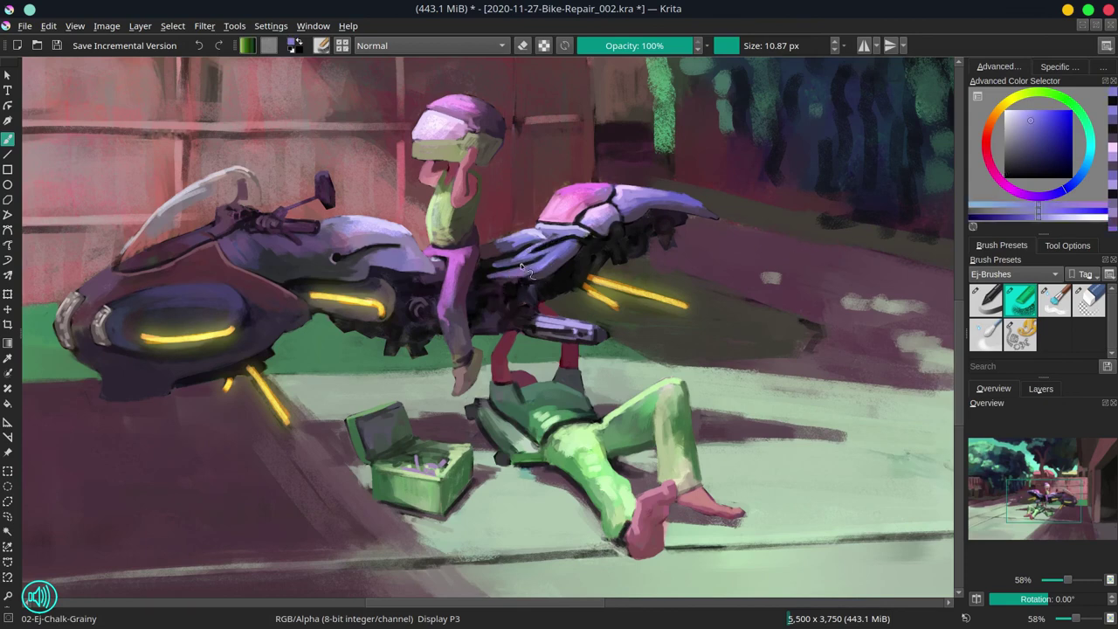
Paint dark and muted blue engine details beneath the blue panels behind the seated figure's leg.
{"action": "left_click", "coordinate": [489, 286], "text": "ctrl"}
{"action": "left_click_drag", "start_coordinate": [495, 299], "coordinate": [517, 320]}
{"action": "left_click", "coordinate": [536, 263], "text": "ctrl"}
{"action": "left_click", "coordinate": [539, 305], "text": "ctrl"}
{"action": "left_click_drag", "start_coordinate": [535, 267], "coordinate": [528, 312]}
{"action": "left_click", "coordinate": [485, 313], "text": "ctrl"}
{"action": "left_click", "coordinate": [1018, 158]}
{"action": "left_click_drag", "start_coordinate": [510, 287], "coordinate": [483, 320]}
Refine the engine shapes and the adjoining blue panel with sampled dark tones from around the engine.
{"action": "left_click", "coordinate": [500, 292], "text": "ctrl"}
{"action": "left_click", "coordinate": [473, 307], "text": "ctrl"}
{"action": "left_click", "coordinate": [507, 287], "text": "ctrl"}
{"action": "left_click", "coordinate": [477, 311], "text": "ctrl"}
{"action": "left_click", "coordinate": [488, 302], "text": "ctrl"}
{"action": "left_click", "coordinate": [498, 310], "text": "ctrl"}
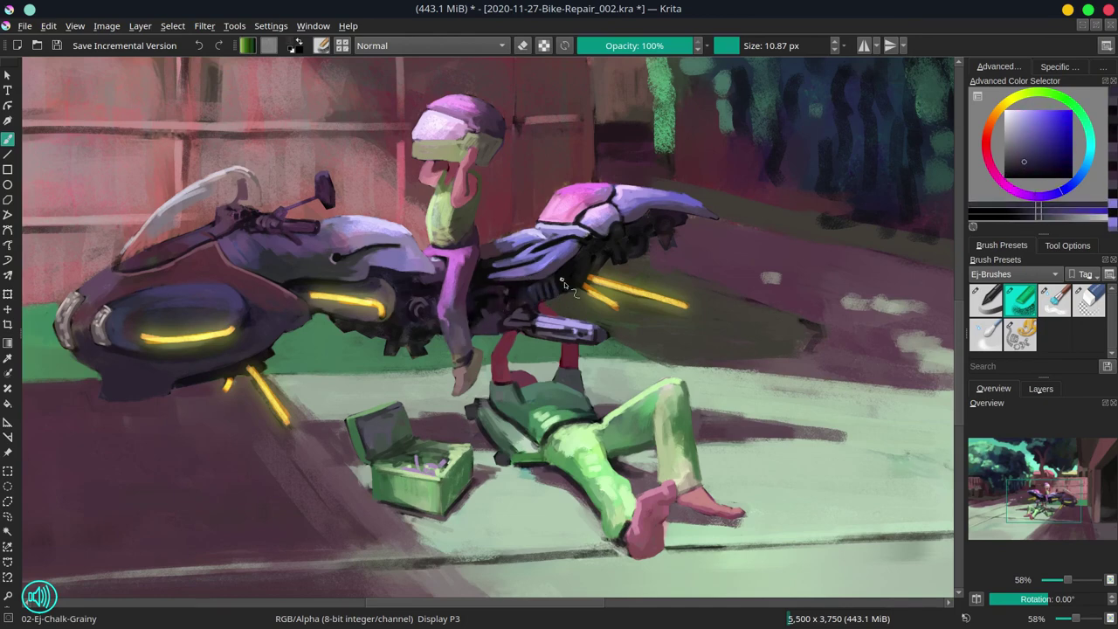
{"action": "left_click", "coordinate": [551, 293], "text": "ctrl"}
{"action": "left_click", "coordinate": [559, 281], "text": "ctrl"}
{"action": "left_click_drag", "start_coordinate": [548, 258], "coordinate": [537, 246]}
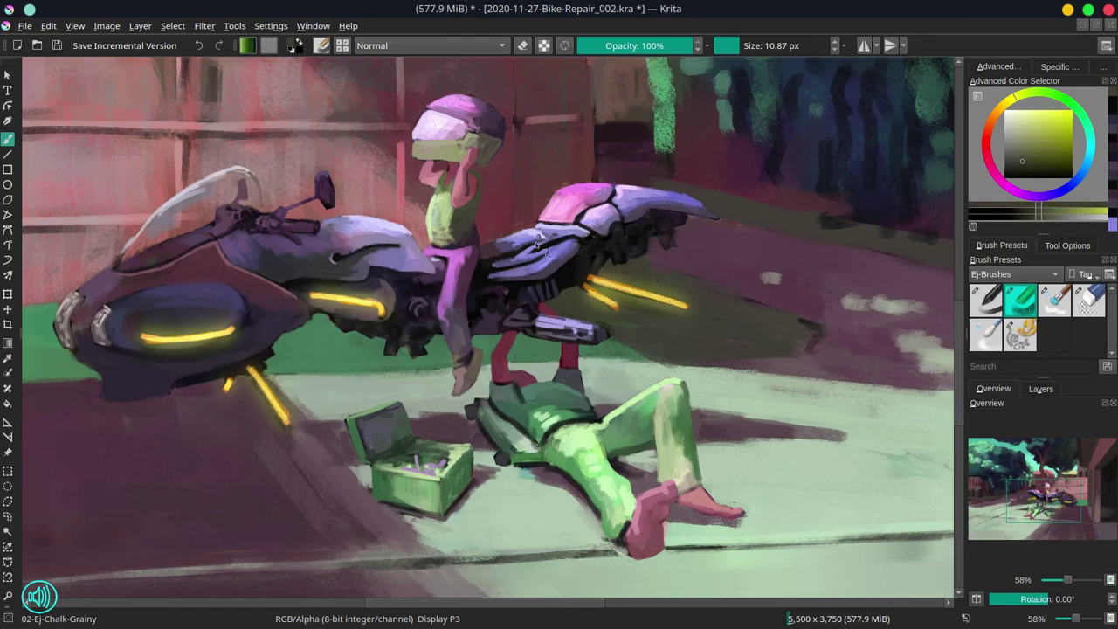
Add a small dark purple engine touch beside the seated figure's leg and save the painting.
{"action": "left_click", "coordinate": [521, 290], "text": "ctrl"}
{"action": "left_click_drag", "start_coordinate": [519, 290], "coordinate": [515, 302]}
{"action": "left_click", "coordinate": [519, 304], "text": "ctrl"}
{"action": "scroll", "coordinate": [586, 417], "scroll_direction": "down", "scroll_amount": 5}
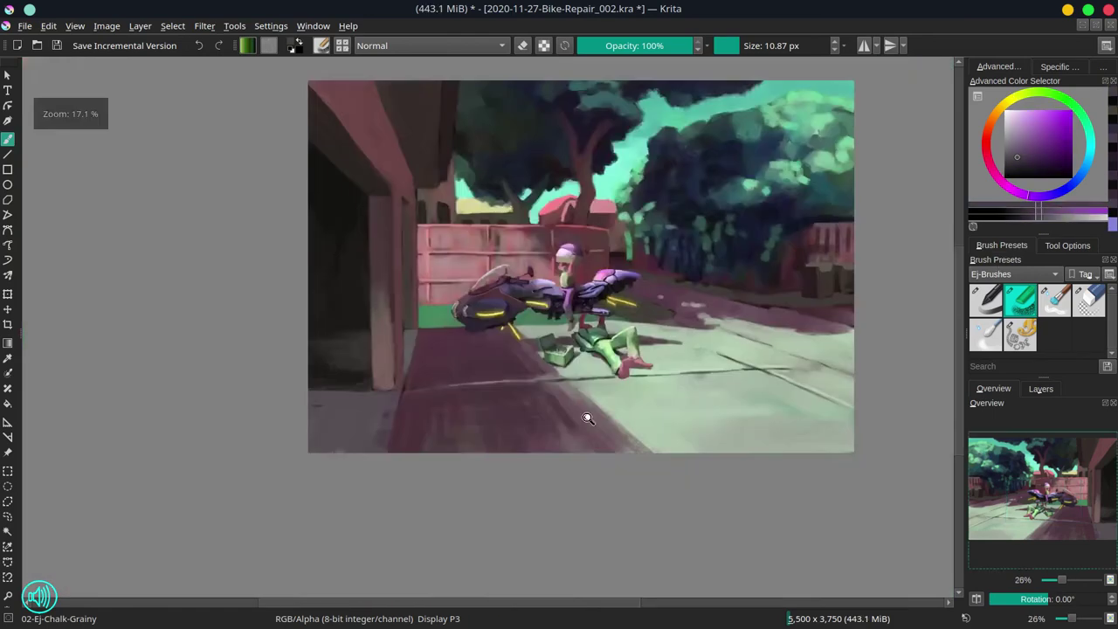
{"action": "key", "text": "ctrl+s"}
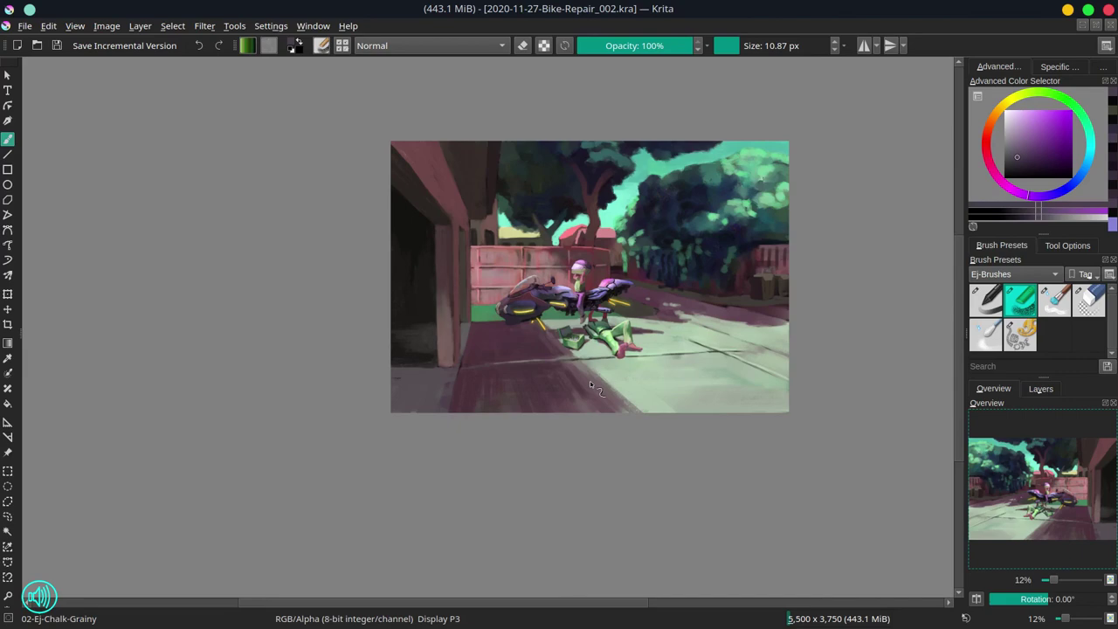
Hide the Group 9 layer with the yellow lights and sample dark purple and blue tones from the bike's side.
{"action": "scroll", "coordinate": [590, 381], "scroll_direction": "up", "scroll_amount": 5}
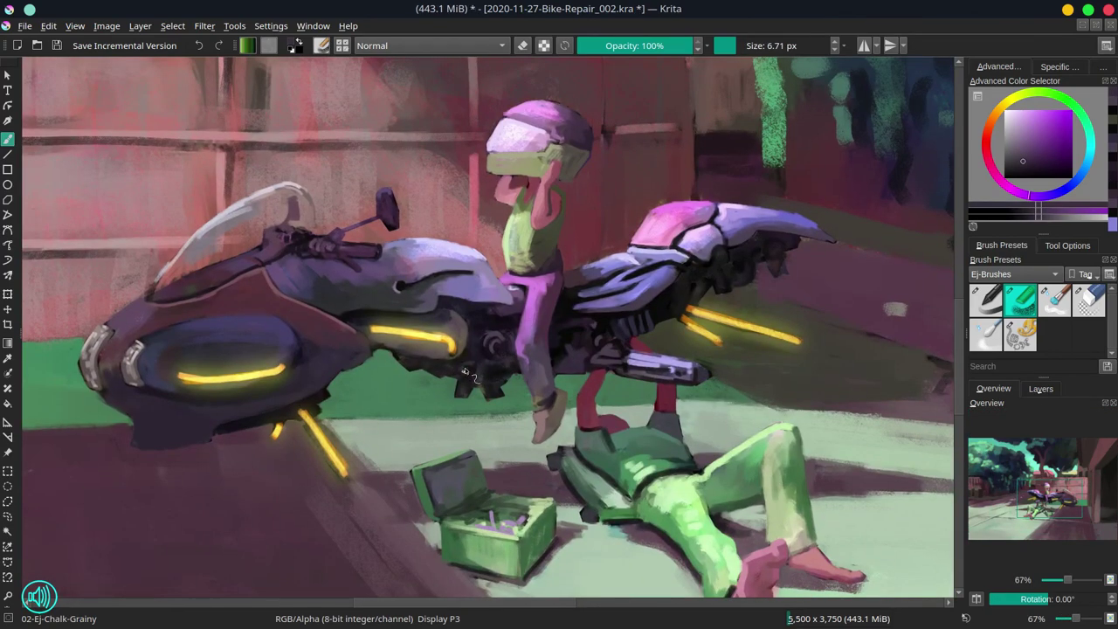
{"action": "left_click", "coordinate": [464, 349], "text": "ctrl"}
{"action": "left_click", "coordinate": [441, 343], "text": "ctrl"}
{"action": "left_click", "coordinate": [387, 338], "text": "ctrl"}
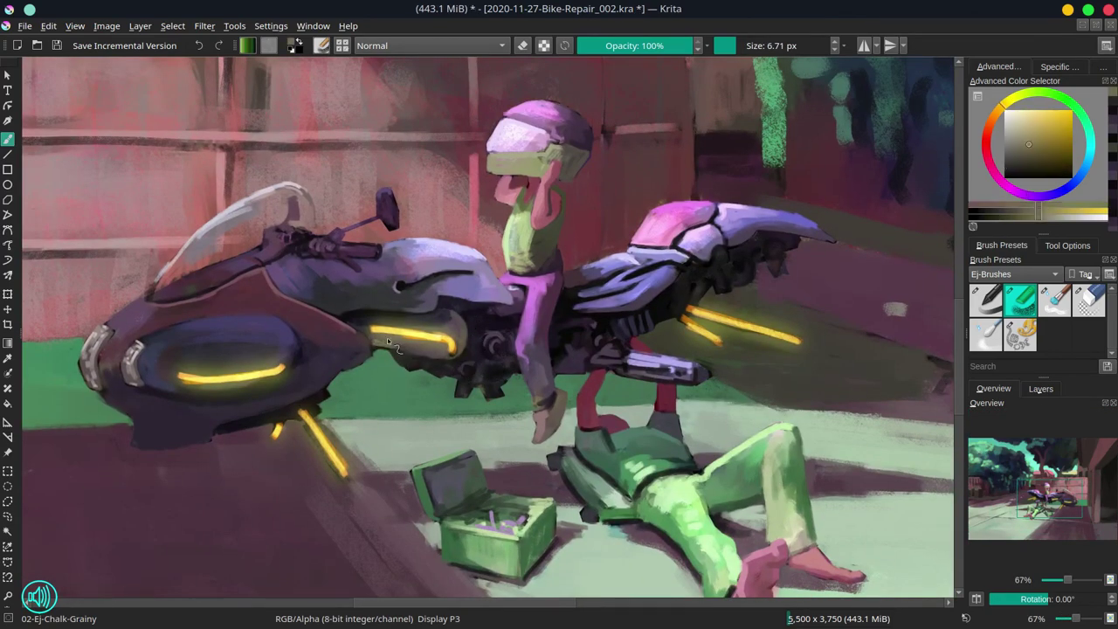
{"action": "left_click", "coordinate": [1040, 389]}
{"action": "left_click", "coordinate": [976, 512]}
{"action": "left_click", "coordinate": [375, 349], "text": "ctrl"}
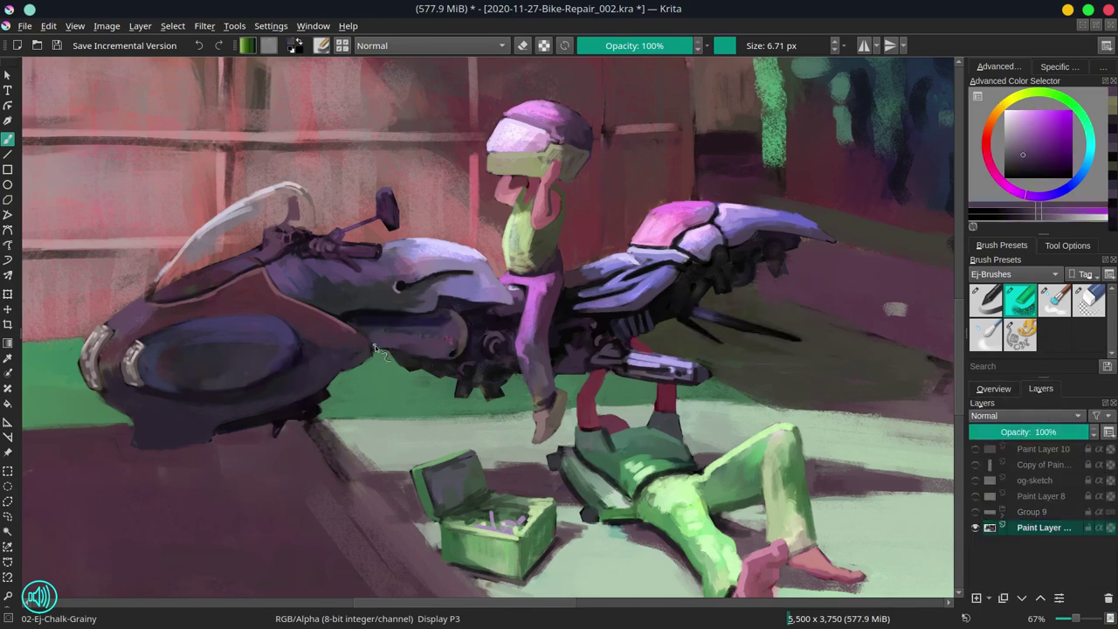
{"action": "left_click", "coordinate": [453, 354], "text": "ctrl"}
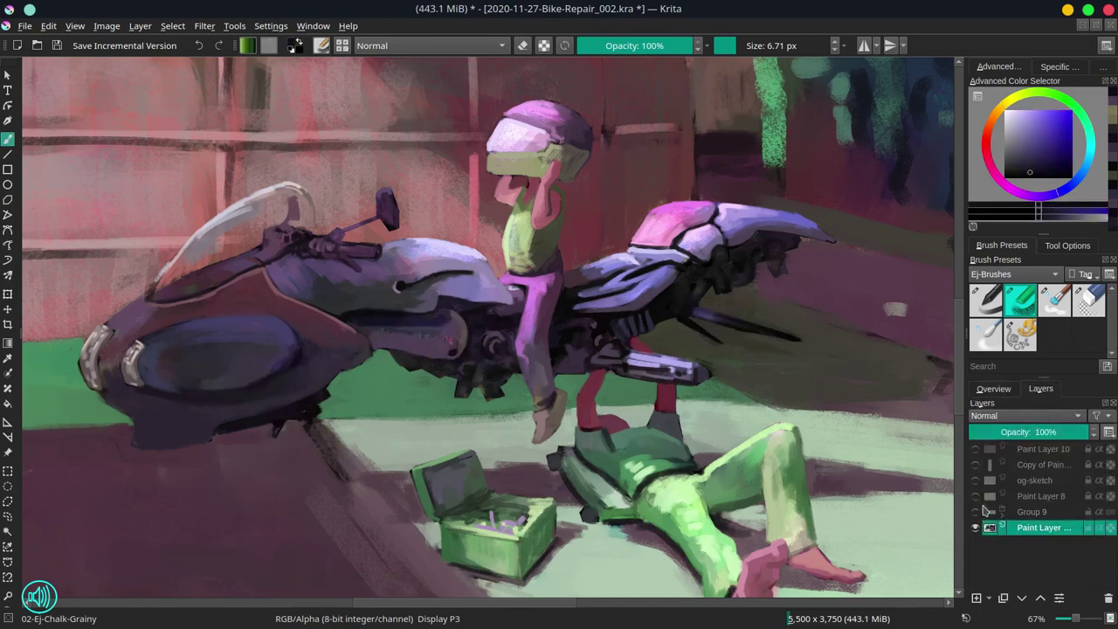
Paint sampled dark details around the engine vents and beside the seated figure's lower leg.
{"action": "left_click", "coordinate": [517, 385], "text": "ctrl"}
{"action": "left_click_drag", "start_coordinate": [523, 388], "coordinate": [516, 379]}
{"action": "left_click", "coordinate": [622, 317], "text": "ctrl"}
{"action": "mouse_move", "coordinate": [682, 288]}
{"action": "left_mouse_down"}
{"action": "mouse_move", "coordinate": [610, 316]}
{"action": "mouse_move", "coordinate": [613, 339]}
{"action": "mouse_move", "coordinate": [622, 323]}
{"action": "left_mouse_up"}
{"action": "left_click", "coordinate": [624, 312], "text": "ctrl"}
{"action": "left_click", "coordinate": [540, 409], "text": "ctrl"}
{"action": "left_click_drag", "start_coordinate": [535, 404], "coordinate": [547, 419]}
Add sampled dark and blue mechanical details along the underside of the bike's tail.
{"action": "left_click", "coordinate": [626, 306], "text": "ctrl"}
{"action": "mouse_move", "coordinate": [626, 305]}
{"action": "left_mouse_down"}
{"action": "mouse_move", "coordinate": [631, 297]}
{"action": "mouse_move", "coordinate": [657, 303]}
{"action": "left_mouse_up"}
{"action": "left_click", "coordinate": [662, 295], "text": "ctrl"}
{"action": "mouse_move", "coordinate": [653, 293]}
{"action": "left_mouse_down"}
{"action": "mouse_move", "coordinate": [704, 280]}
{"action": "mouse_move", "coordinate": [662, 283]}
{"action": "mouse_move", "coordinate": [715, 264]}
{"action": "left_mouse_up"}
{"action": "left_click", "coordinate": [668, 291], "text": "ctrl"}
{"action": "left_click", "coordinate": [700, 266], "text": "ctrl"}
{"action": "left_click", "coordinate": [690, 271], "text": "ctrl"}
{"action": "mouse_move", "coordinate": [706, 266]}
{"action": "left_mouse_down"}
{"action": "mouse_move", "coordinate": [726, 275]}
{"action": "mouse_move", "coordinate": [702, 303]}
{"action": "left_mouse_up"}
{"action": "left_click", "coordinate": [717, 272], "text": "ctrl"}
{"action": "left_click", "coordinate": [723, 292], "text": "ctrl"}
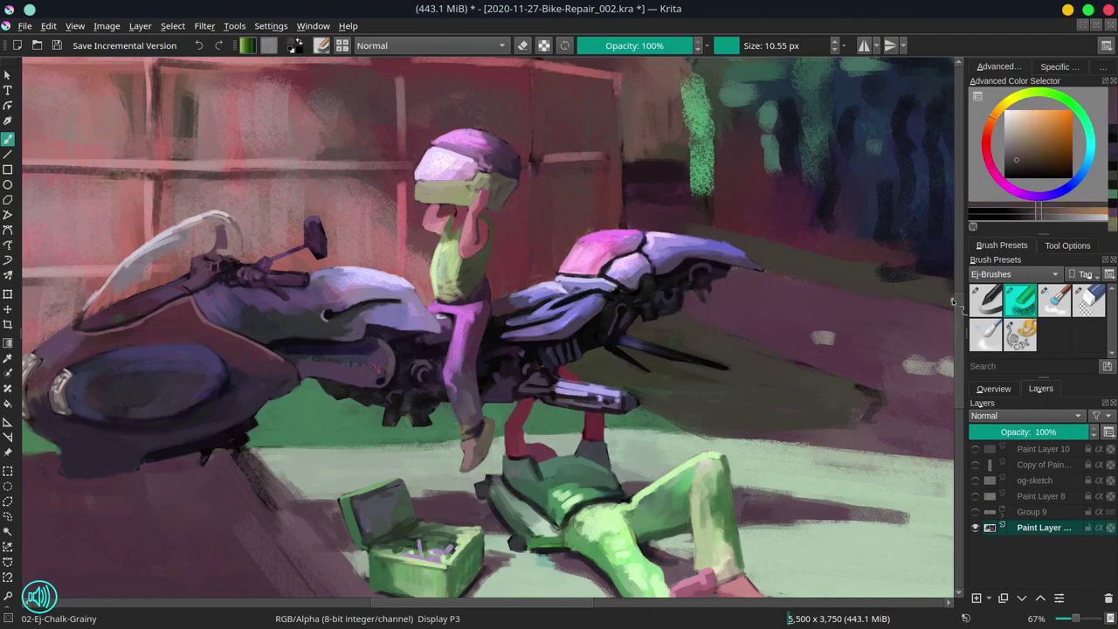
Show the Group 9 layer again and save the painting.
{"action": "left_click", "coordinate": [976, 514]}
{"action": "scroll", "coordinate": [765, 359], "scroll_direction": "down", "scroll_amount": 6}
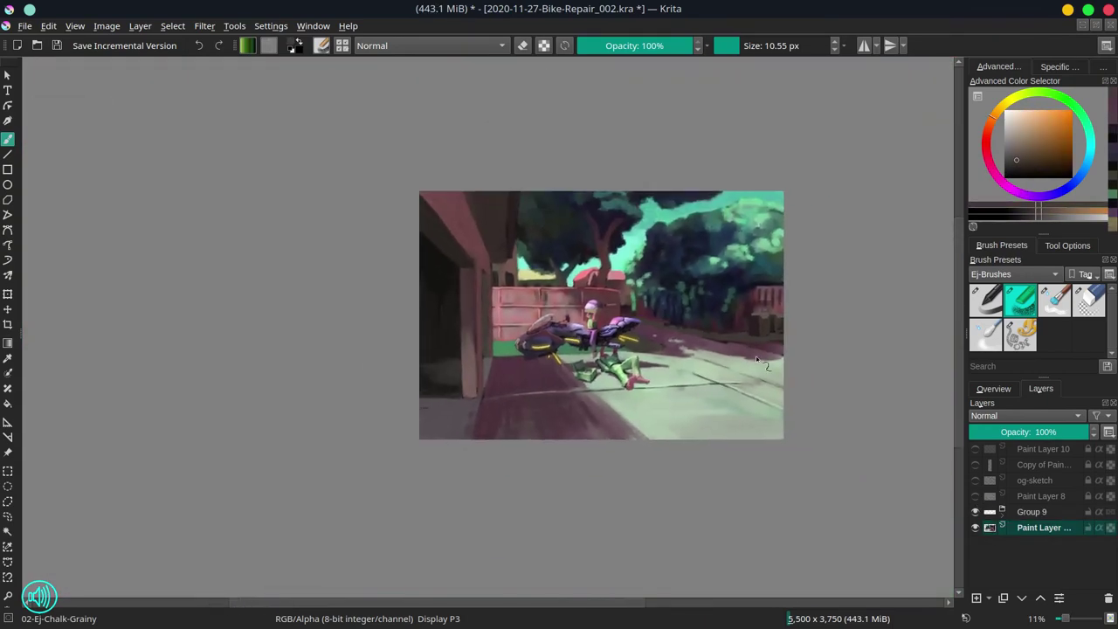
{"action": "key", "text": "ctrl+s"}
Bring up the canvas overview, flip the whole image horizontally, mirror the view to match and save the painting.
{"action": "left_click", "coordinate": [994, 388]}
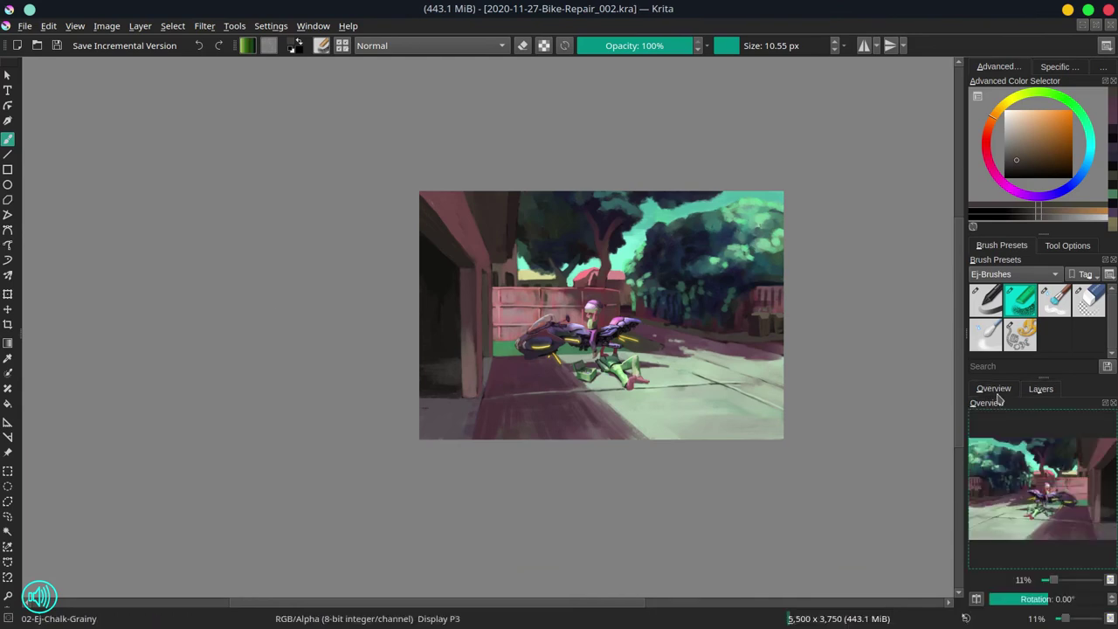
{"action": "key", "text": "m"}
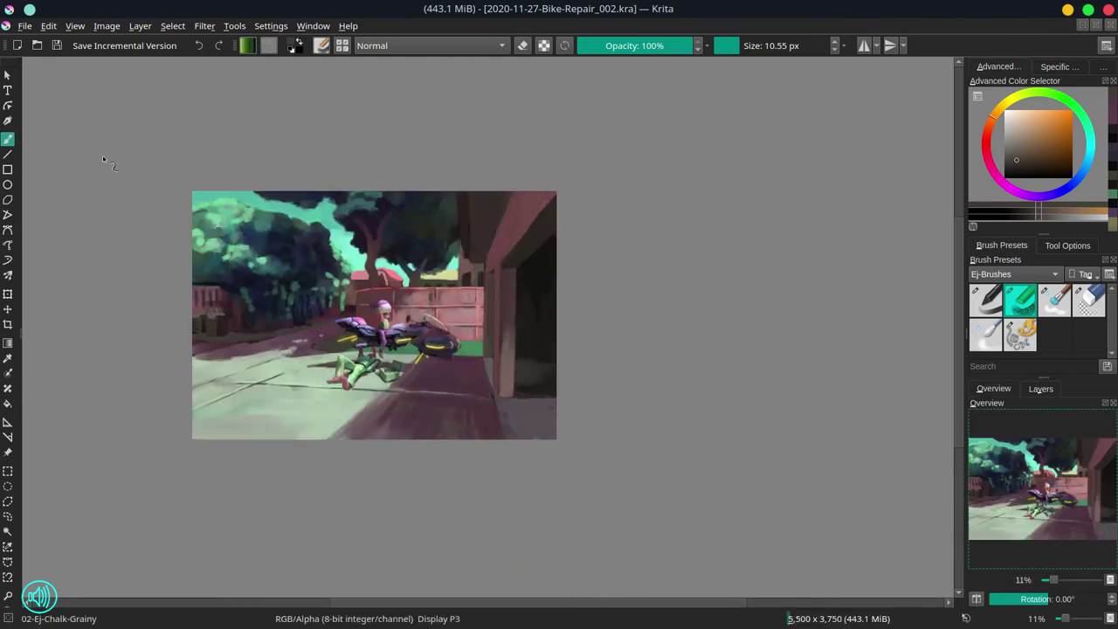
{"action": "left_click", "coordinate": [107, 25]}
{"action": "left_click", "coordinate": [140, 182]}
{"action": "key", "text": "m"}
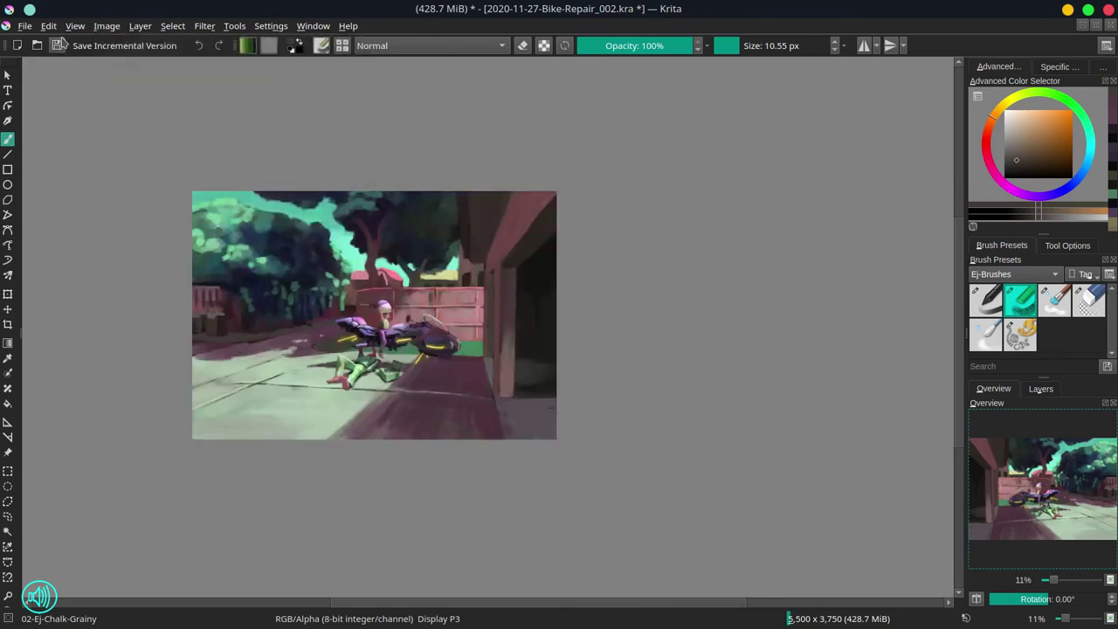
{"action": "left_click", "coordinate": [58, 45]}
Paint over the garage floor by the entrance with a sampled dark mauve at about 129 px and save.
{"action": "left_click", "coordinate": [540, 414], "text": "ctrl"}
{"action": "left_click_drag", "start_coordinate": [540, 414], "coordinate": [549, 415]}
{"action": "left_click_drag", "start_coordinate": [547, 407], "coordinate": [554, 408]}
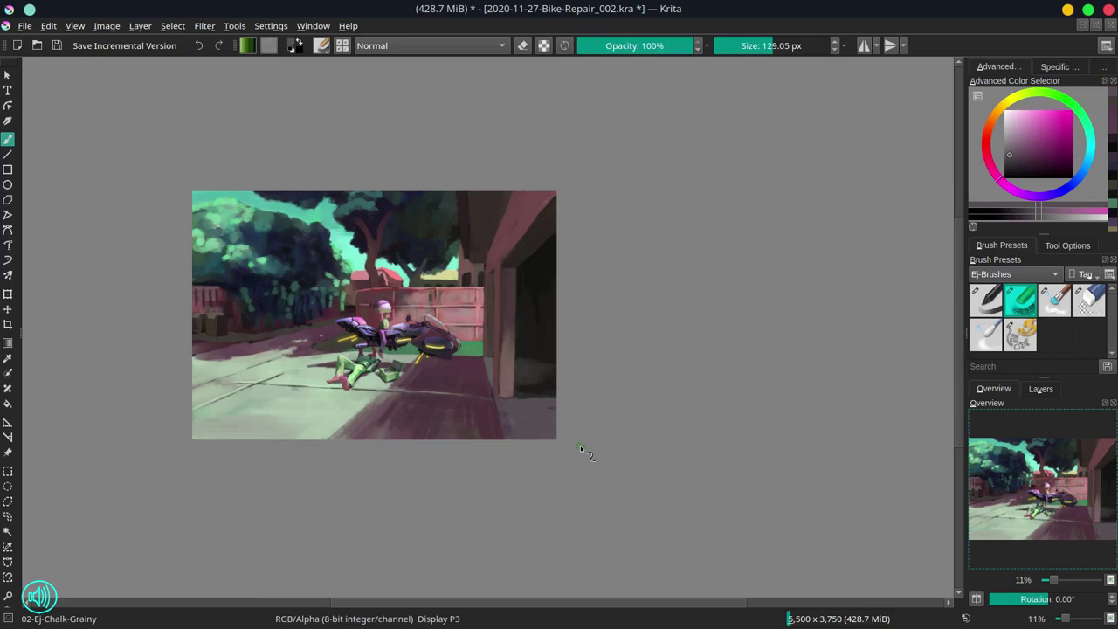
{"action": "key", "text": "ctrl+s"}
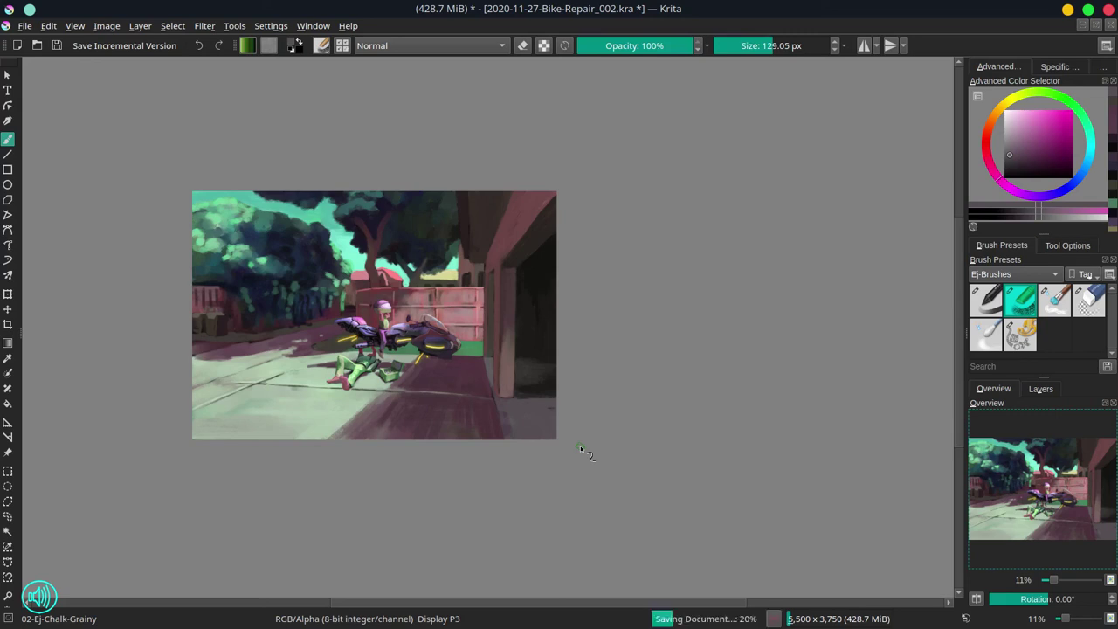